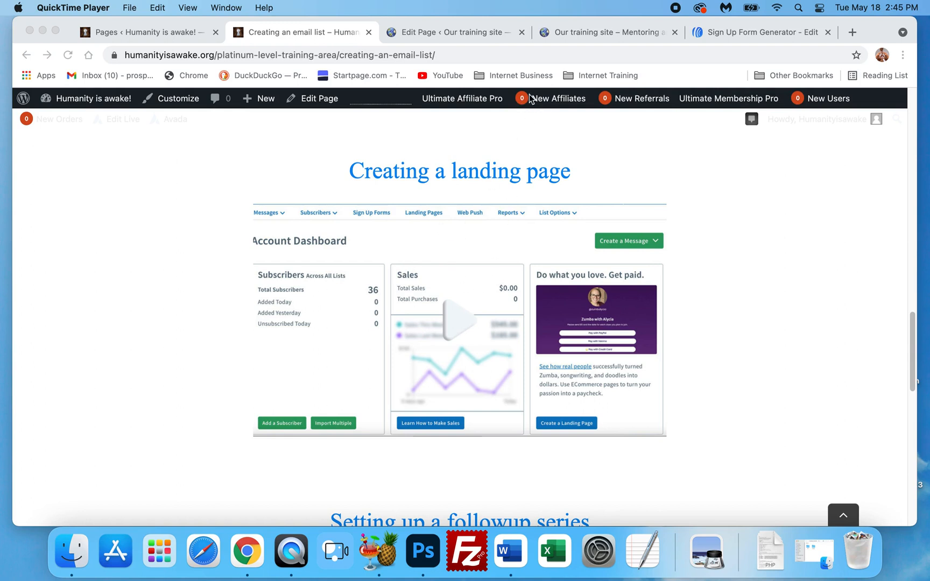
Switch to the AWeber account and open its account dashboard
{"action": "left_click", "coordinate": [740, 38]}
{"action": "scroll", "coordinate": [417, 353], "scroll_direction": "up", "scroll_amount": 5}
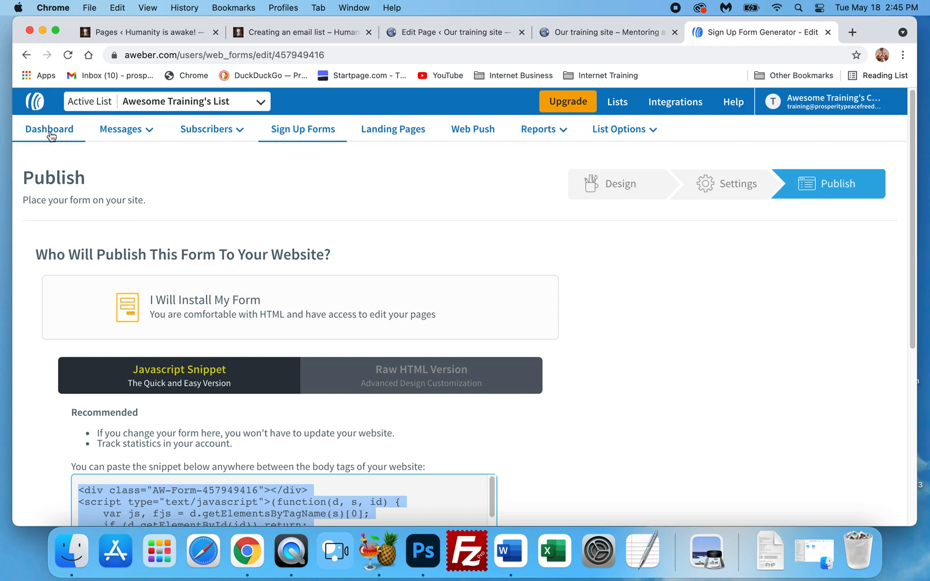
{"action": "left_click", "coordinate": [59, 141]}
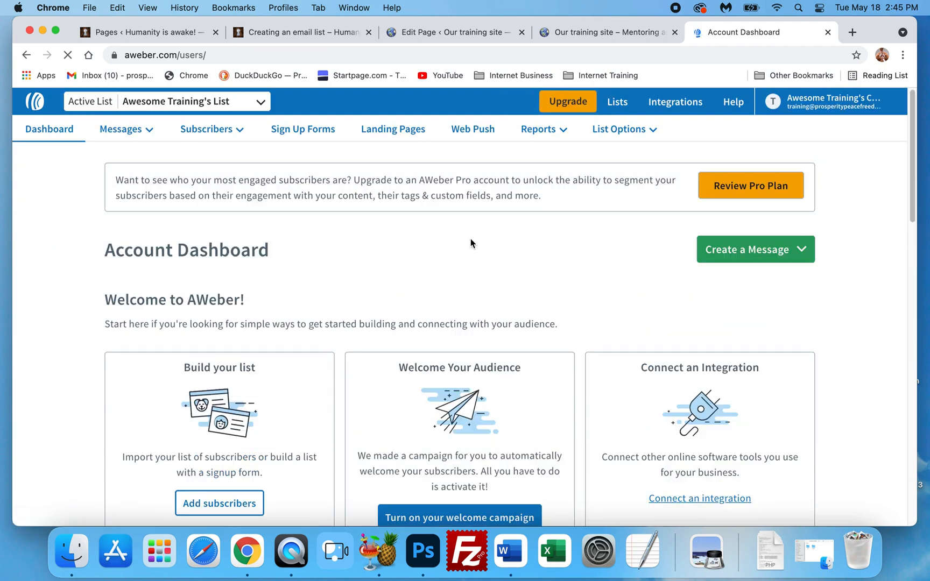
{"action": "scroll", "coordinate": [472, 253], "scroll_direction": "down", "scroll_amount": 1}
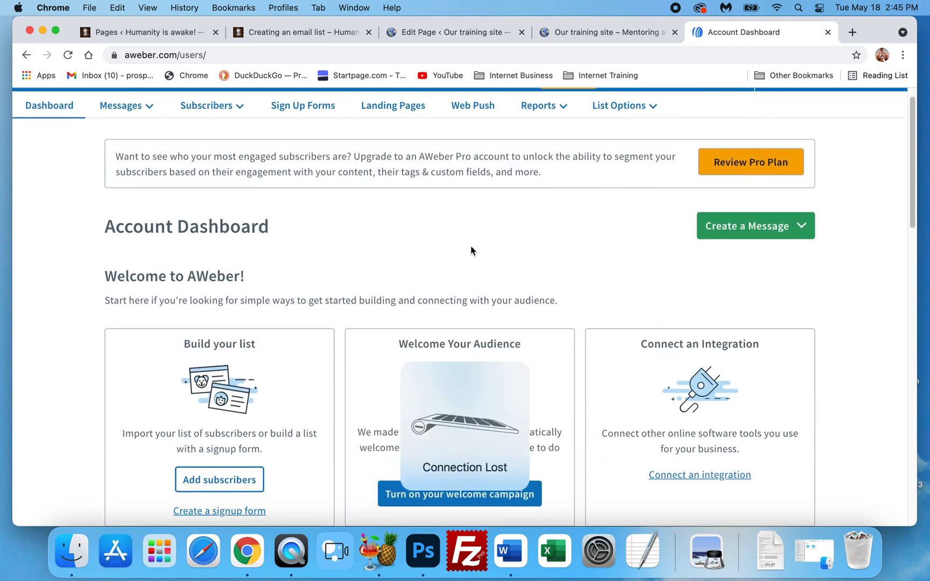
{"action": "scroll", "coordinate": [468, 304], "scroll_direction": "up", "scroll_amount": 1}
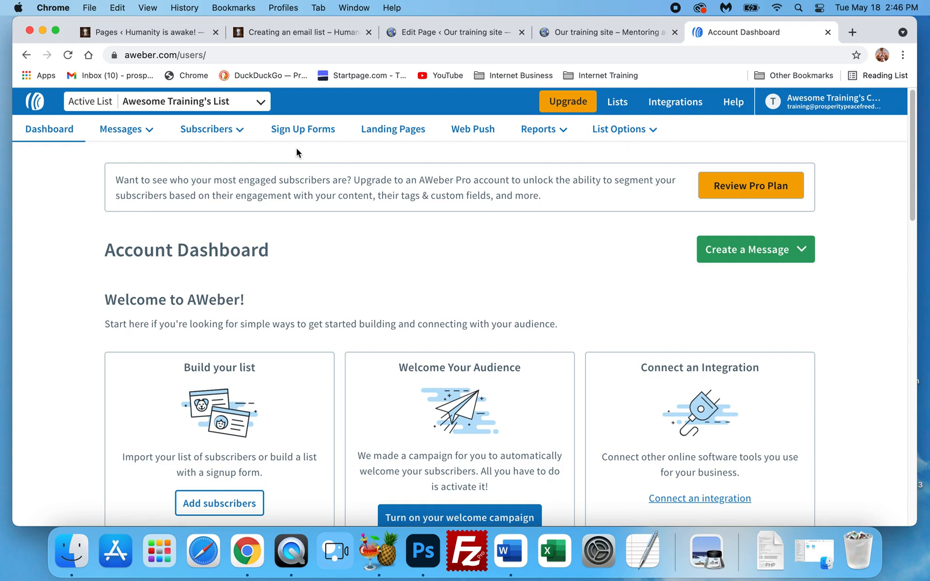
Start creating a landing page for Awesome Training's List, bringing up the template gallery
{"action": "left_click", "coordinate": [210, 130]}
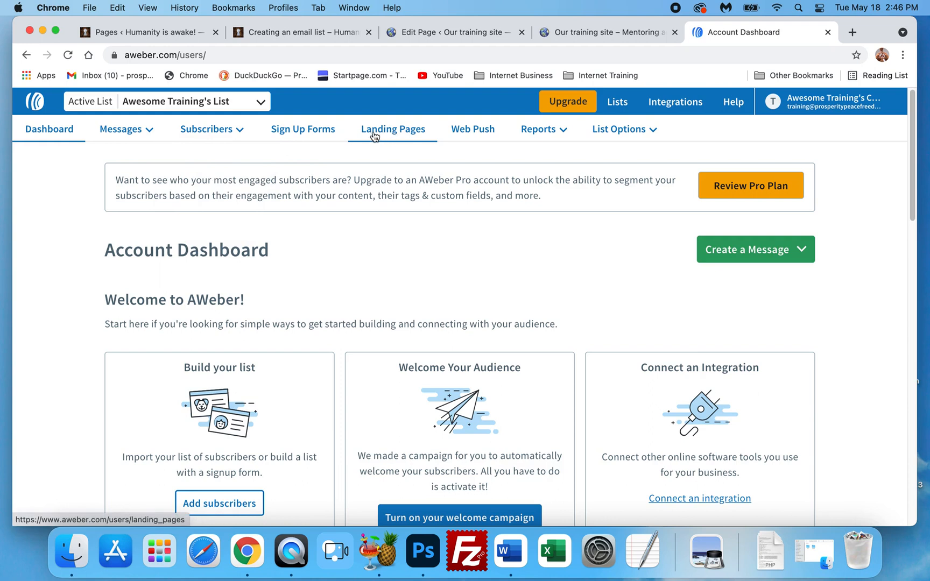
{"action": "left_click", "coordinate": [393, 136]}
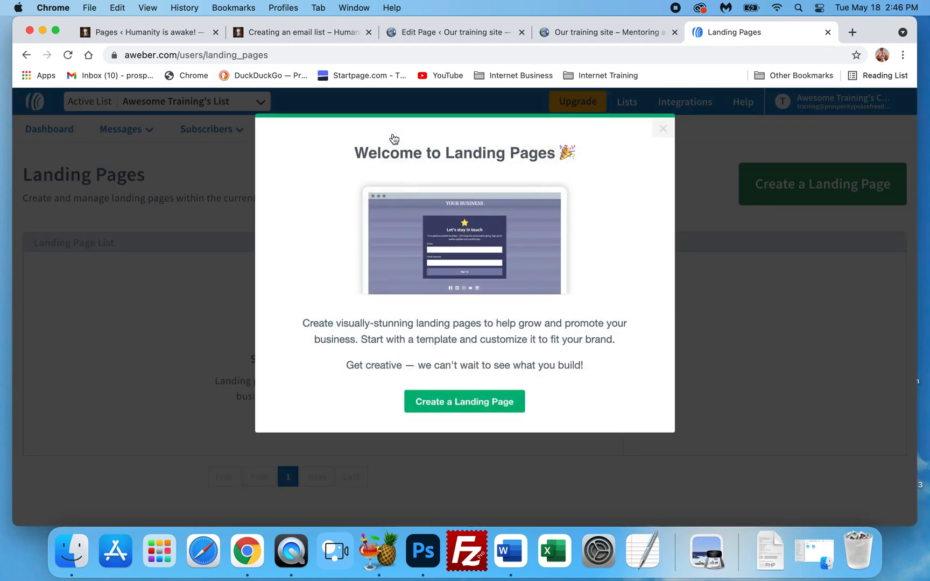
{"action": "left_click", "coordinate": [451, 409]}
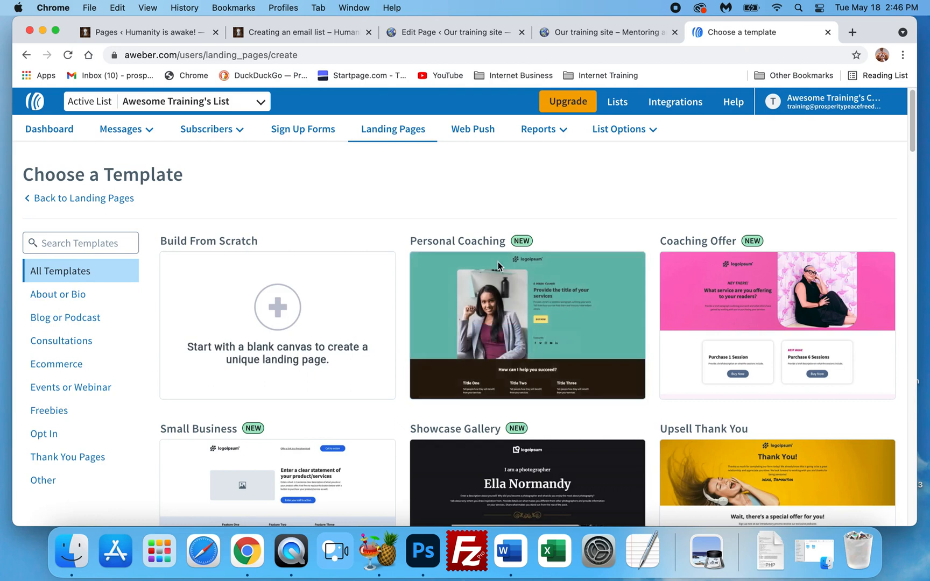
Browse the first rows of landing page templates, from Personal Coaching and Coaching Offer to the product and ebook offers
{"action": "scroll", "coordinate": [579, 239], "scroll_direction": "down", "scroll_amount": 1}
{"action": "scroll", "coordinate": [644, 175], "scroll_direction": "down", "scroll_amount": 2}
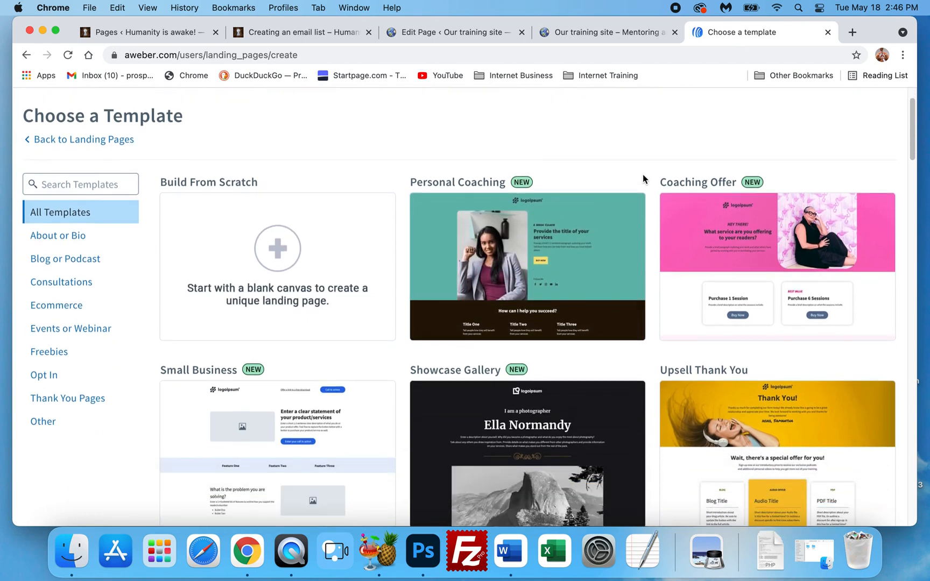
{"action": "mouse_move", "coordinate": [482, 242]}
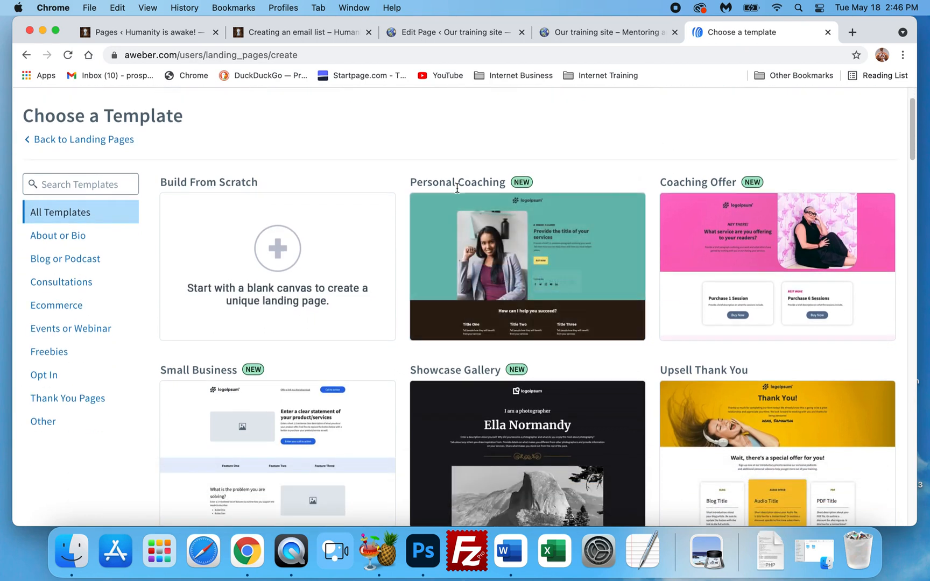
{"action": "mouse_move", "coordinate": [760, 200]}
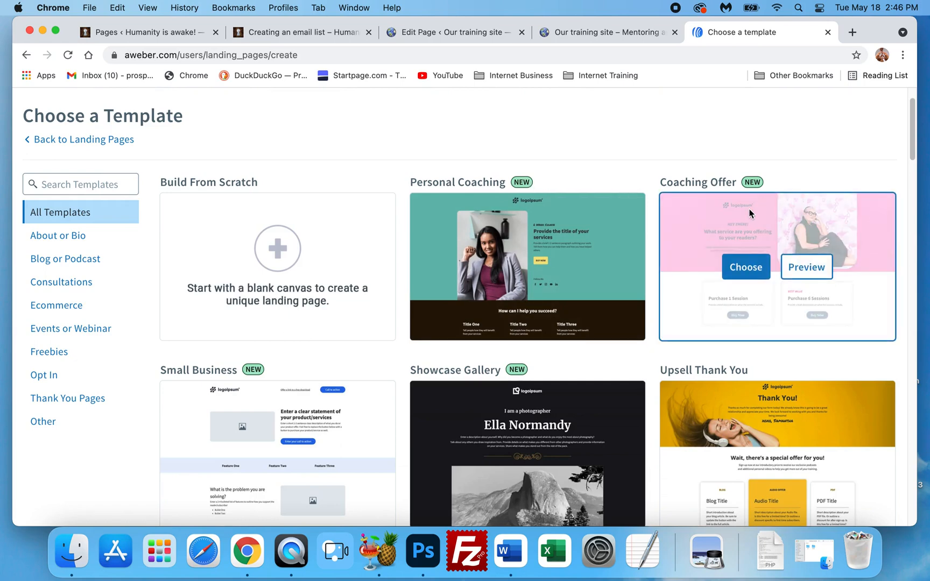
{"action": "scroll", "coordinate": [754, 204], "scroll_direction": "down", "scroll_amount": 2}
{"action": "mouse_move", "coordinate": [464, 225]}
{"action": "mouse_move", "coordinate": [736, 189]}
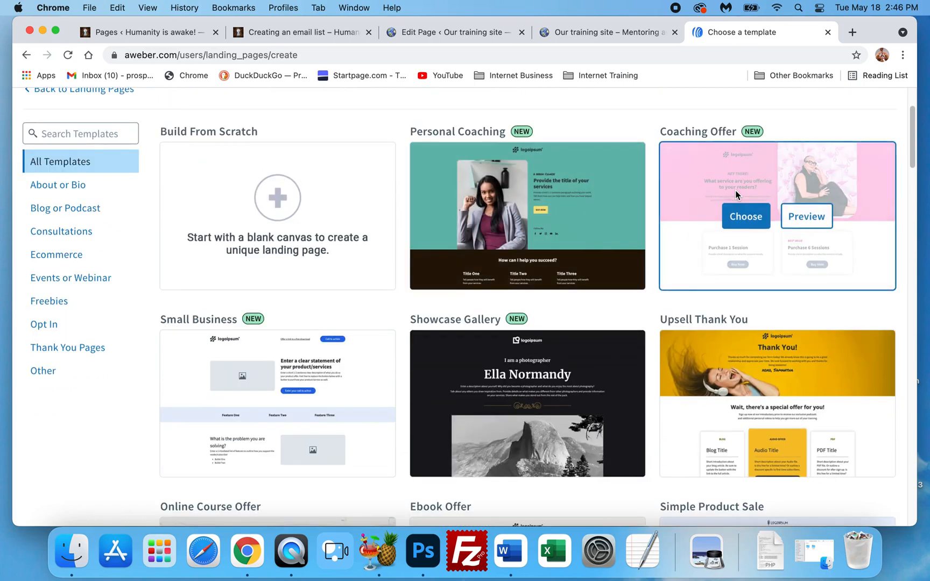
{"action": "scroll", "coordinate": [735, 191], "scroll_direction": "down", "scroll_amount": 3}
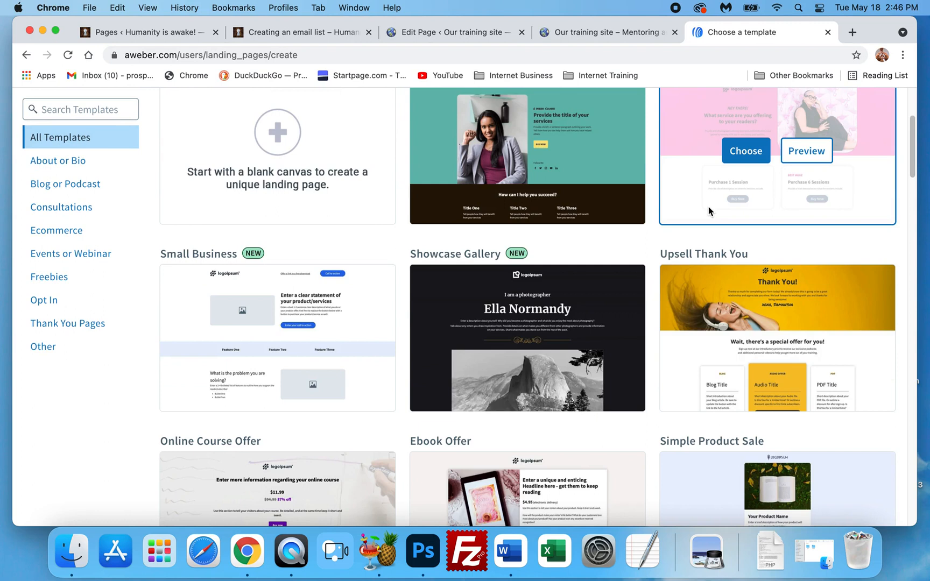
{"action": "scroll", "coordinate": [673, 226], "scroll_direction": "up", "scroll_amount": 1}
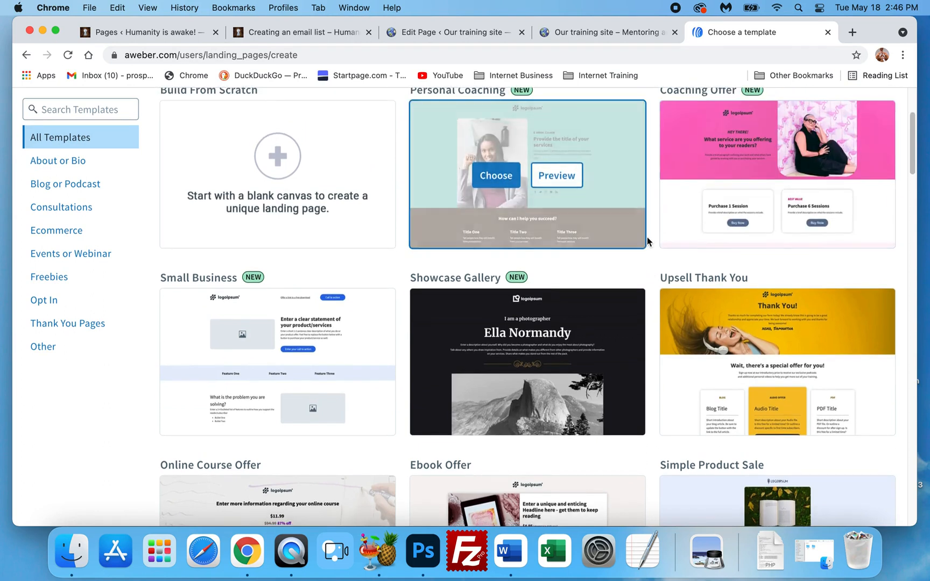
{"action": "scroll", "coordinate": [630, 239], "scroll_direction": "down", "scroll_amount": 2}
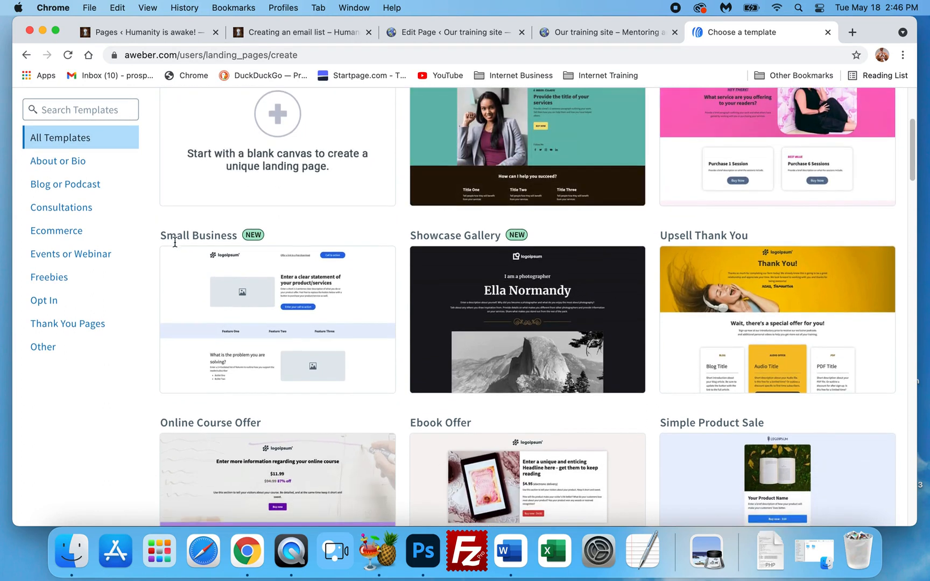
{"action": "scroll", "coordinate": [175, 238], "scroll_direction": "down", "scroll_amount": 1}
{"action": "scroll", "coordinate": [675, 304], "scroll_direction": "down", "scroll_amount": 5}
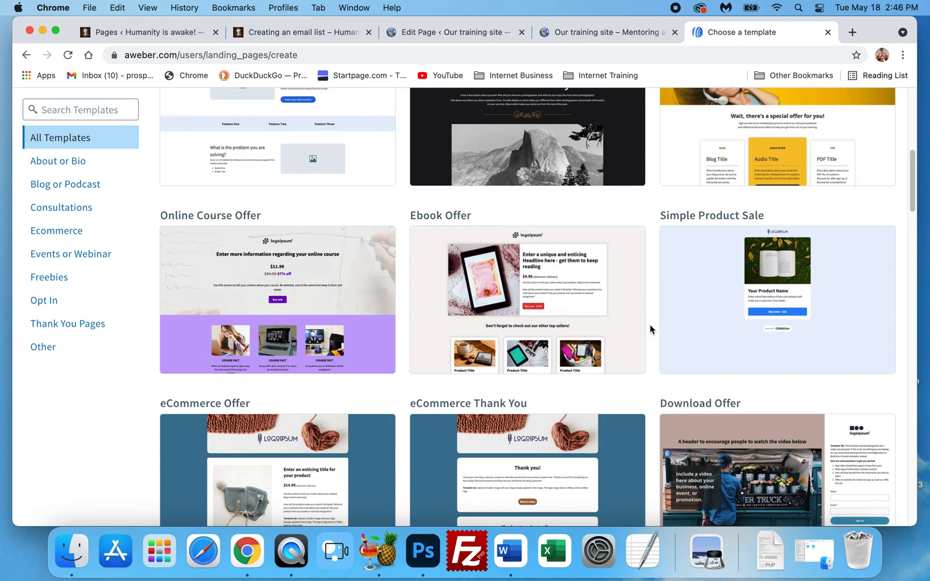
Preview the Simple Product Sale template and examine its layout from logo to buy button
{"action": "mouse_move", "coordinate": [725, 285]}
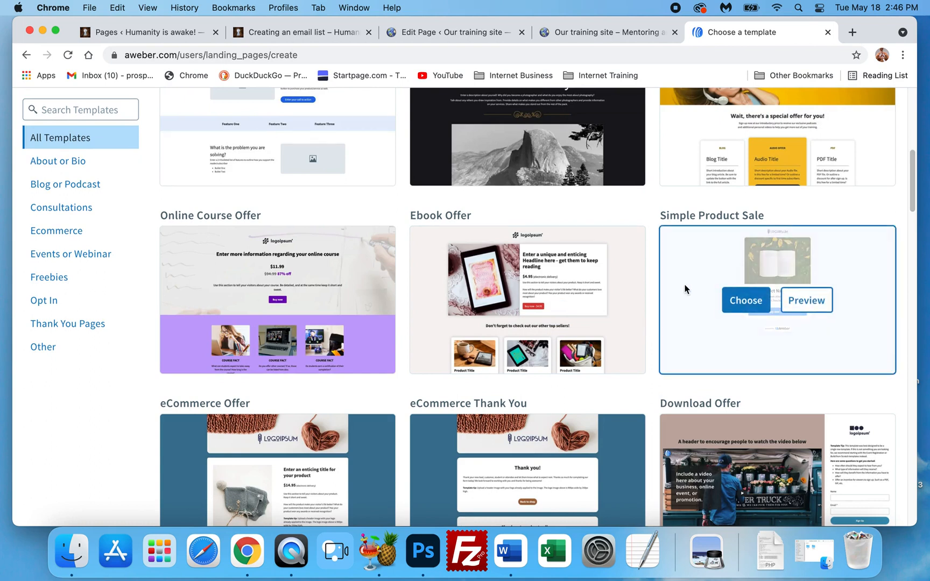
{"action": "left_click", "coordinate": [818, 302]}
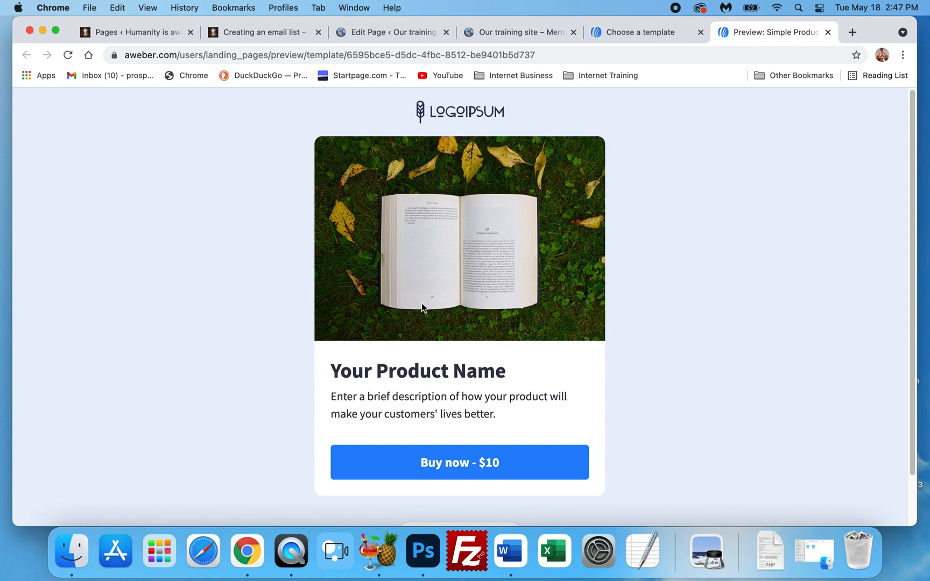
{"action": "scroll", "coordinate": [460, 296], "scroll_direction": "down", "scroll_amount": 2}
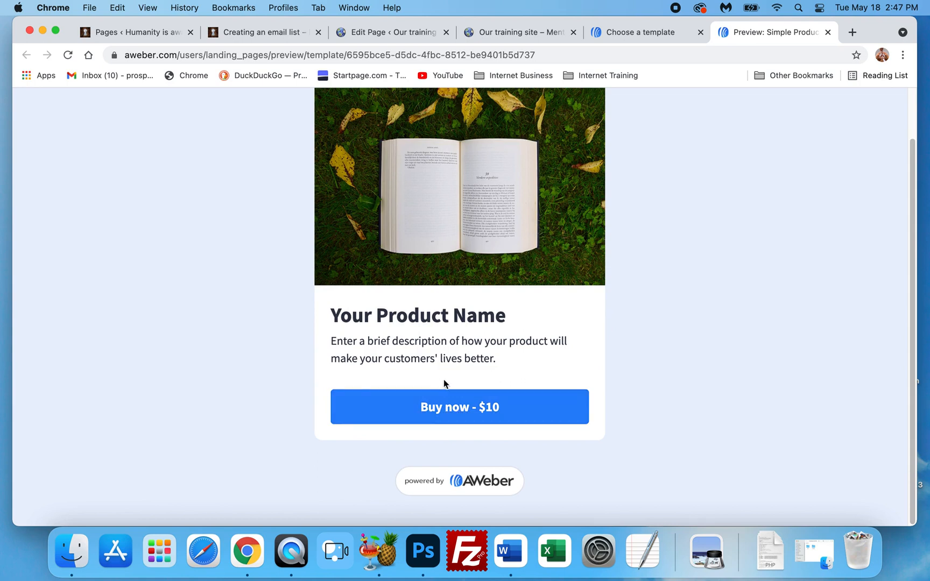
{"action": "scroll", "coordinate": [446, 377], "scroll_direction": "up", "scroll_amount": 2}
{"action": "scroll", "coordinate": [450, 345], "scroll_direction": "down", "scroll_amount": 1}
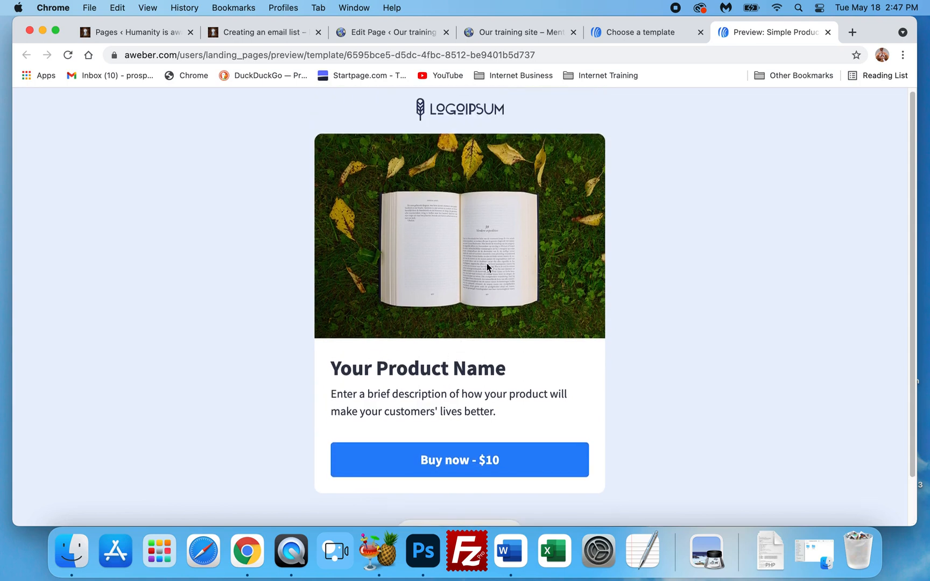
{"action": "scroll", "coordinate": [480, 313], "scroll_direction": "down", "scroll_amount": 1}
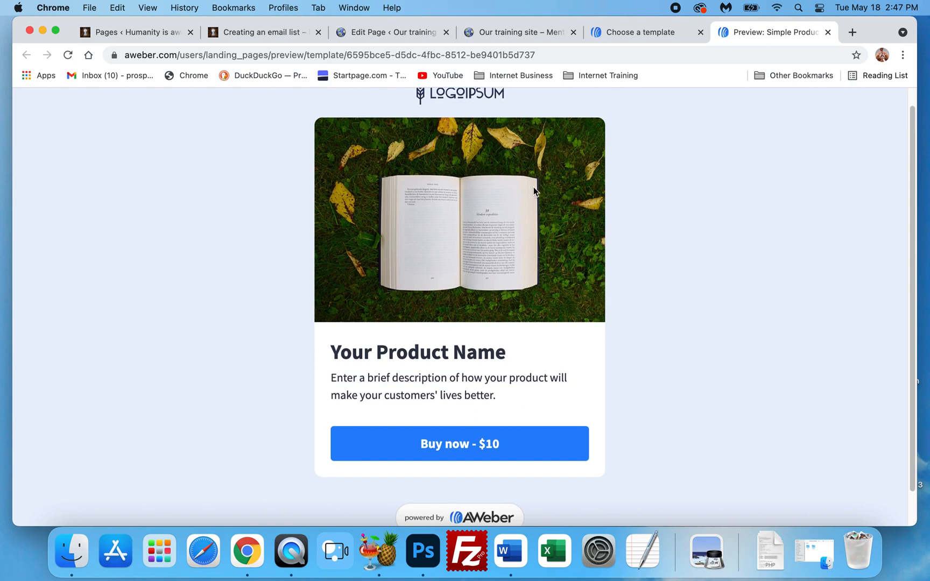
Switch to the training site's WordPress admin and add a new page titled "Example landing page"
{"action": "left_click", "coordinate": [370, 33]}
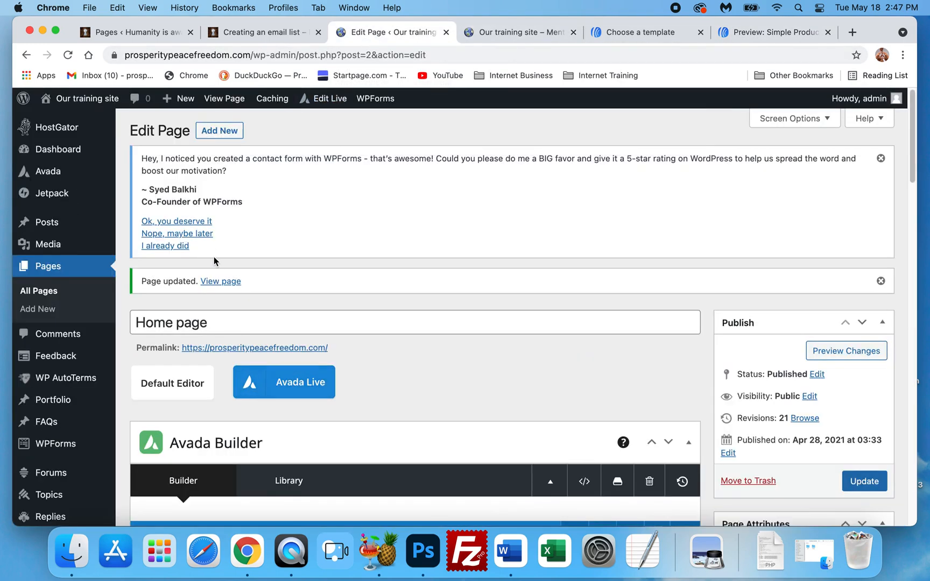
{"action": "left_click", "coordinate": [28, 310]}
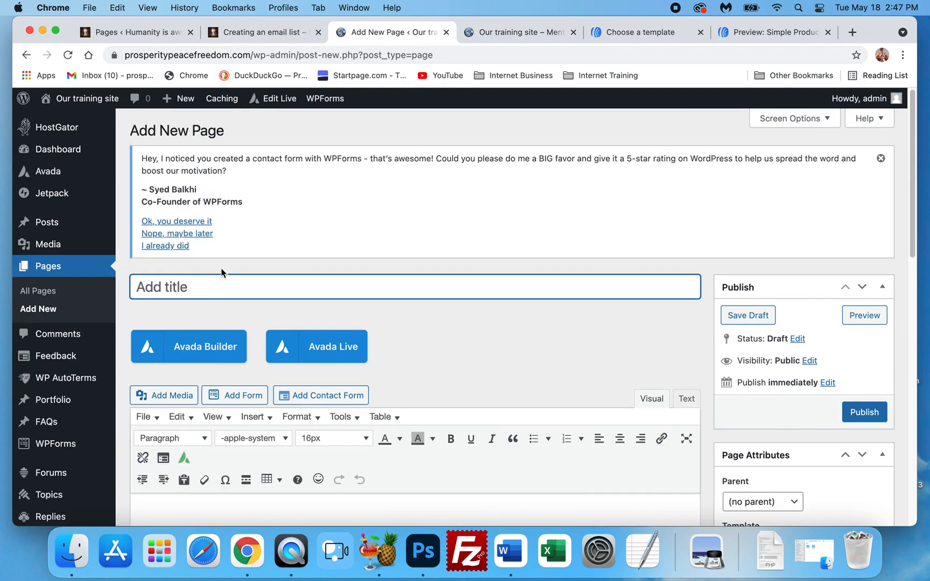
{"action": "type", "text": "xa"}
{"action": "key", "text": "BackSpace"}
{"action": "key", "text": "BackSpace"}
{"action": "type", "text": "Example"}
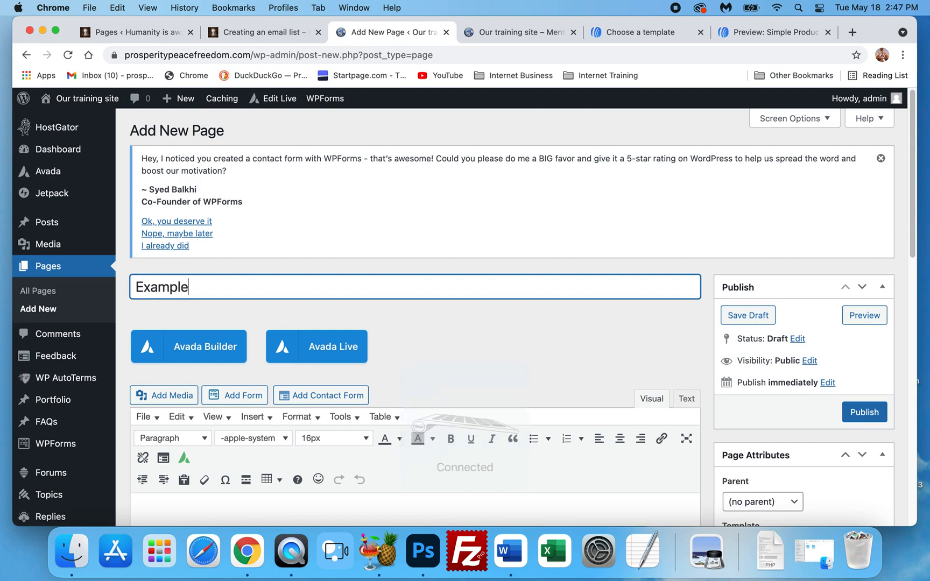
{"action": "type", "text": " landing m"}
{"action": "key", "text": "BackSpace"}
{"action": "type", "text": "page"}
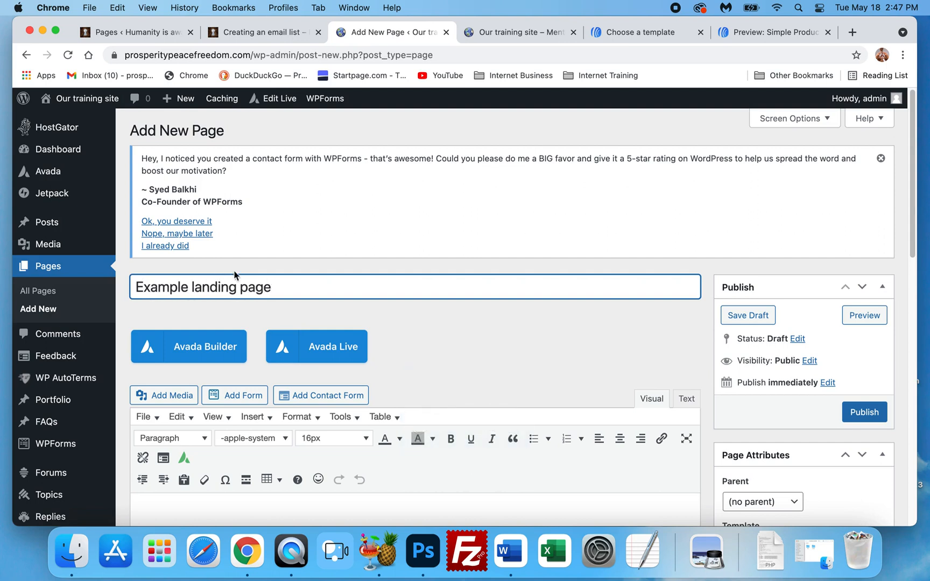
Switch the new page to the Avada Builder and open the container layout choices
{"action": "scroll", "coordinate": [323, 275], "scroll_direction": "down", "scroll_amount": 4}
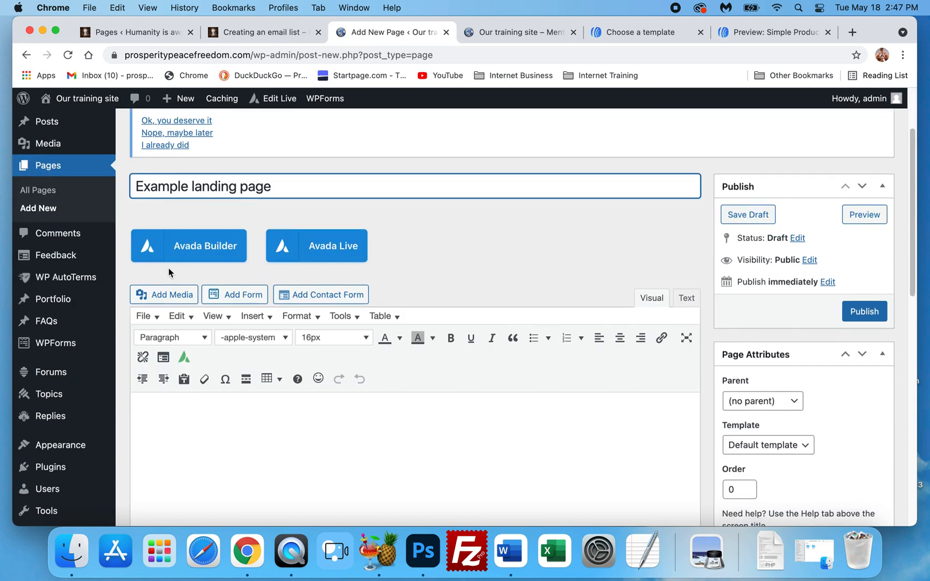
{"action": "scroll", "coordinate": [171, 269], "scroll_direction": "down", "scroll_amount": 2}
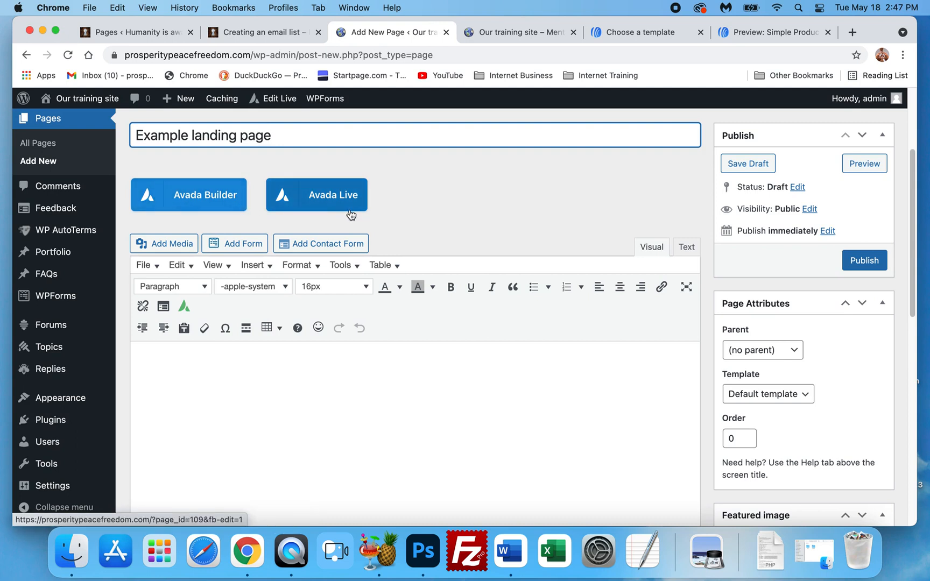
{"action": "left_click", "coordinate": [210, 209]}
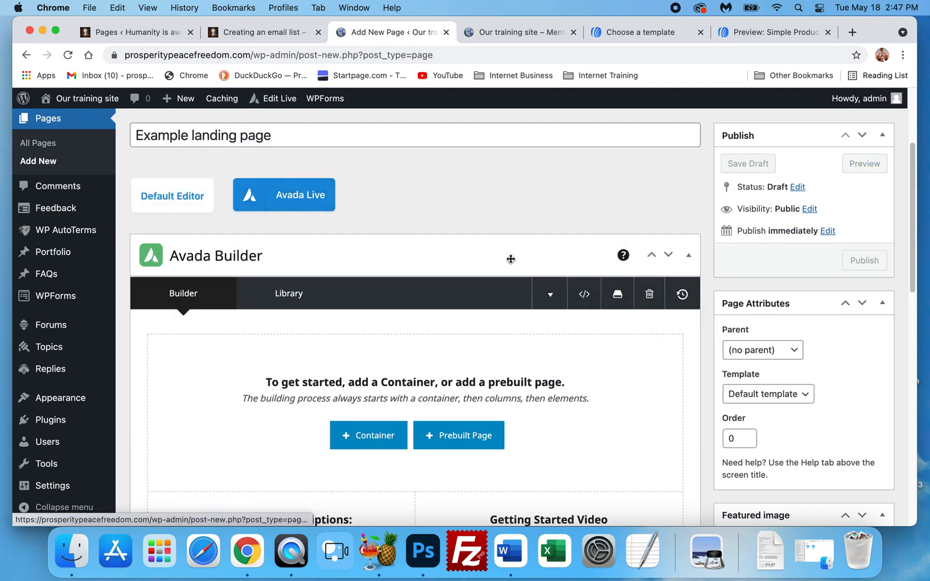
{"action": "scroll", "coordinate": [434, 266], "scroll_direction": "down", "scroll_amount": 5}
{"action": "left_click", "coordinate": [371, 264]}
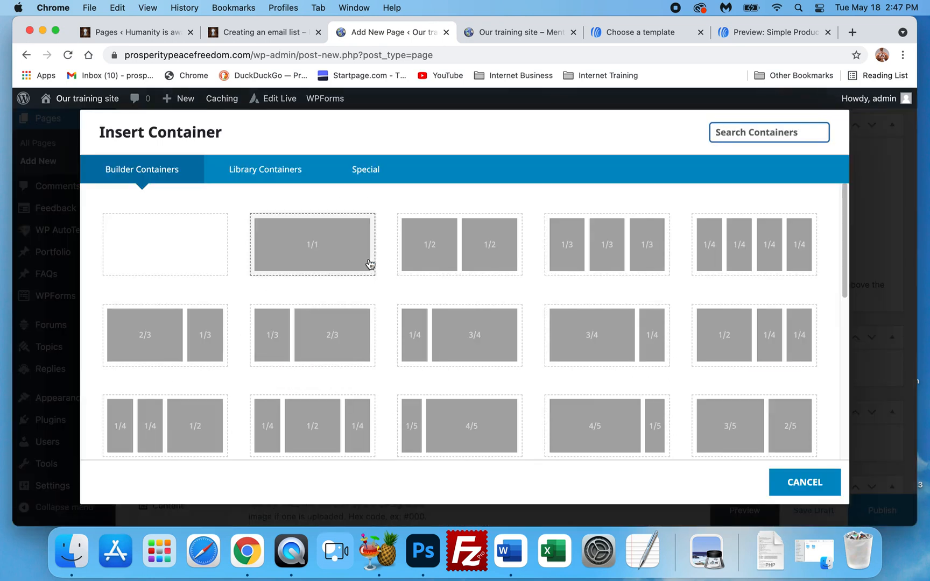
Return to the Simple Product Sale preview and review its image, product text and buy button as a layout reference
{"action": "left_click", "coordinate": [763, 33]}
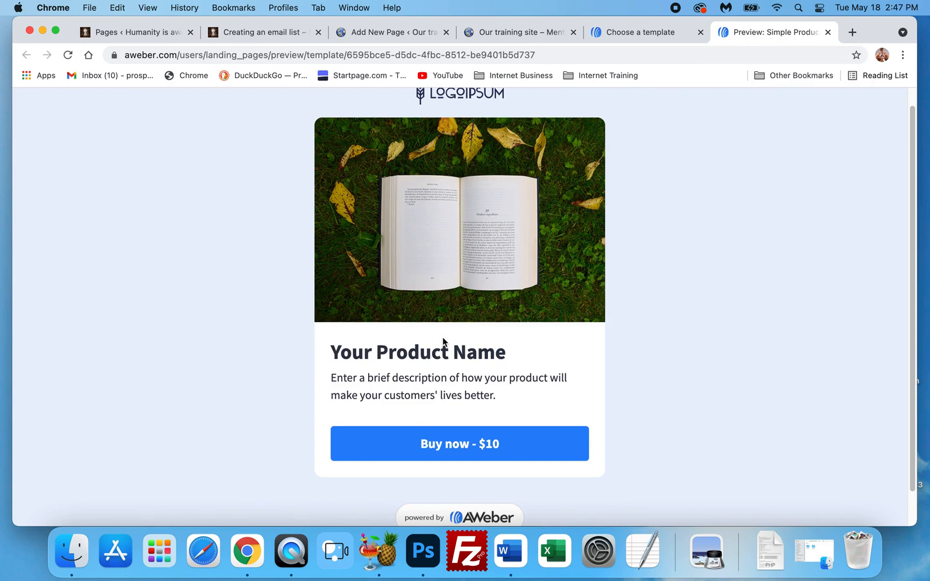
{"action": "scroll", "coordinate": [495, 447], "scroll_direction": "down", "scroll_amount": 1}
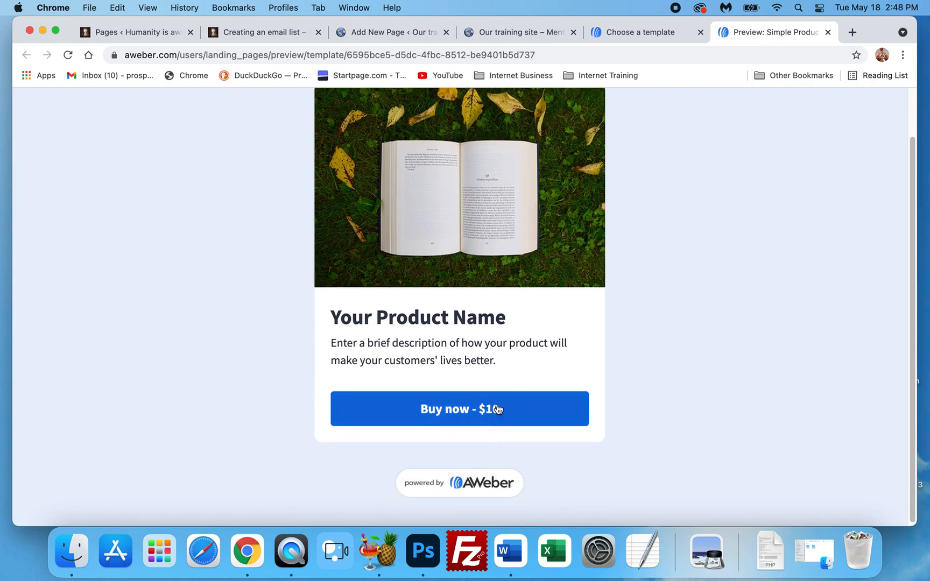
{"action": "scroll", "coordinate": [532, 418], "scroll_direction": "down", "scroll_amount": 1}
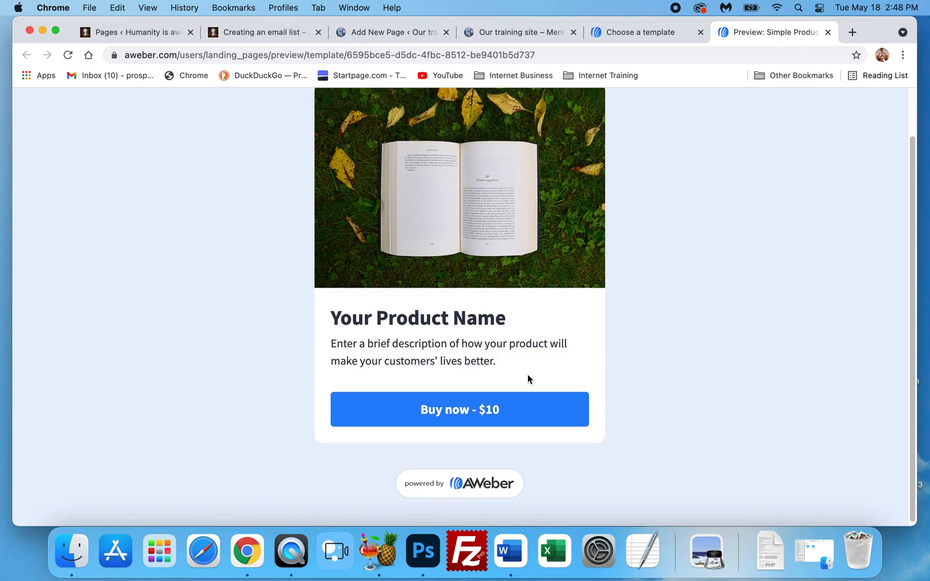
{"action": "scroll", "coordinate": [528, 377], "scroll_direction": "up", "scroll_amount": 2}
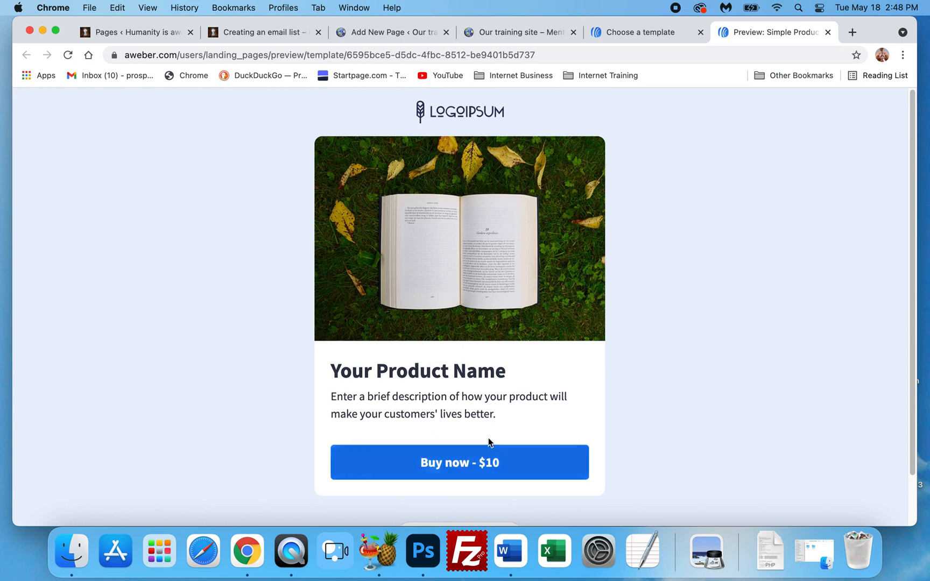
{"action": "scroll", "coordinate": [526, 388], "scroll_direction": "down", "scroll_amount": 1}
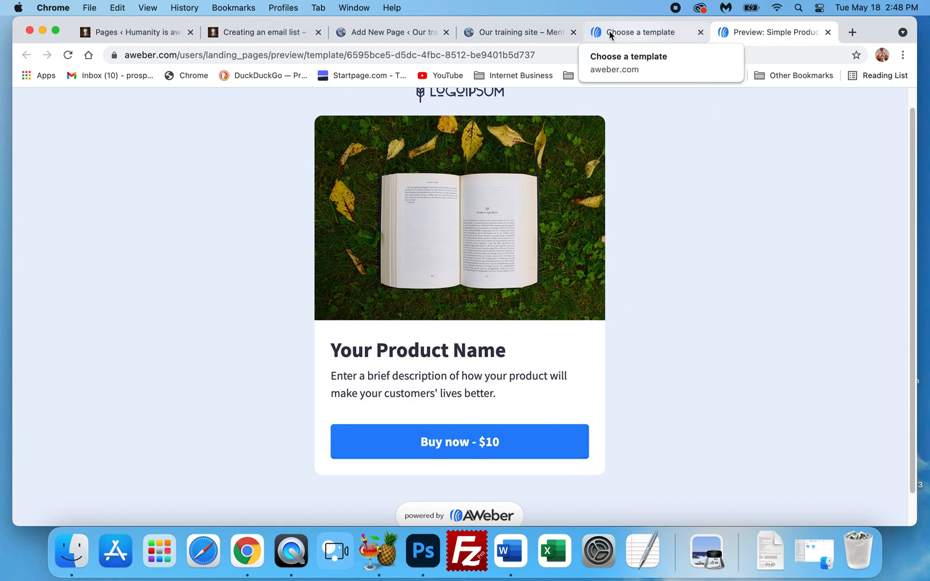
Return to the AWeber template gallery, browse the designs and choose the Simple Product Sale template for editing
{"action": "left_click", "coordinate": [377, 32]}
{"action": "left_click", "coordinate": [642, 33]}
{"action": "scroll", "coordinate": [485, 304], "scroll_direction": "down", "scroll_amount": 10}
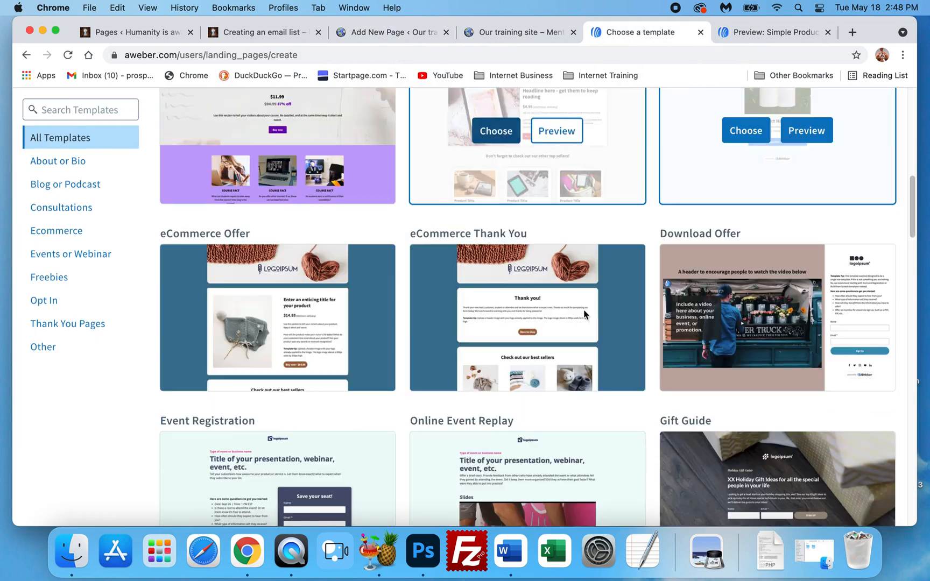
{"action": "scroll", "coordinate": [640, 310], "scroll_direction": "down", "scroll_amount": 2}
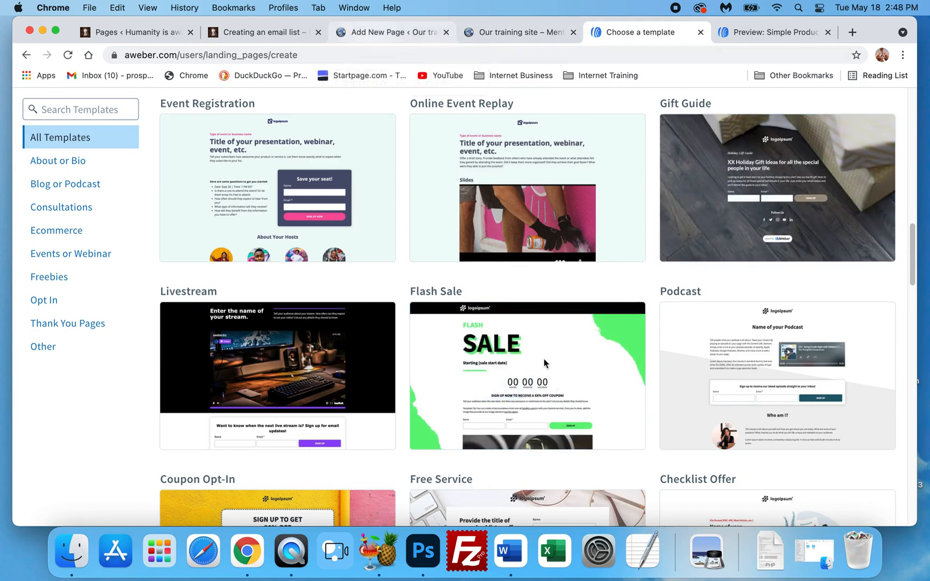
{"action": "scroll", "coordinate": [585, 349], "scroll_direction": "down", "scroll_amount": 3}
{"action": "scroll", "coordinate": [585, 348], "scroll_direction": "down", "scroll_amount": 3}
{"action": "scroll", "coordinate": [584, 356], "scroll_direction": "down", "scroll_amount": 2}
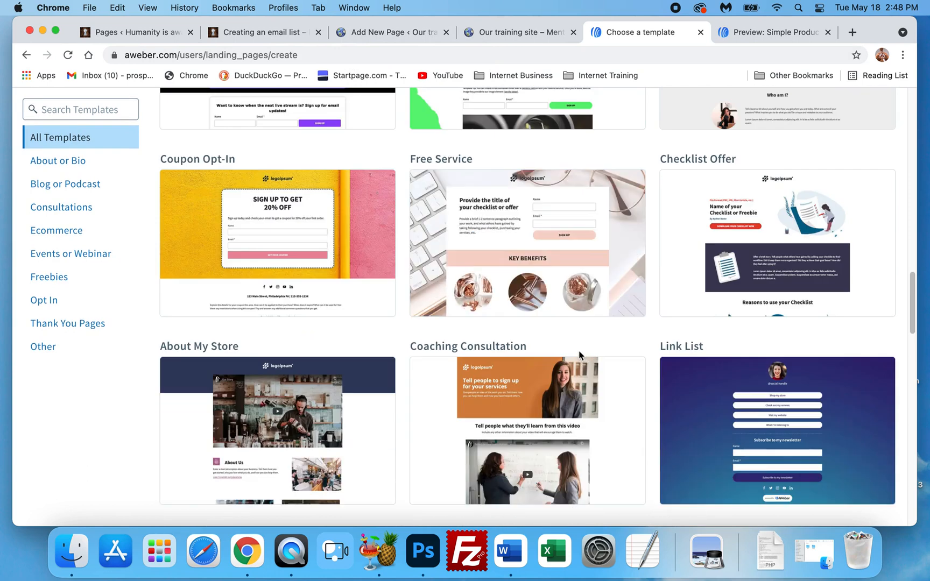
{"action": "scroll", "coordinate": [747, 301], "scroll_direction": "up", "scroll_amount": 15}
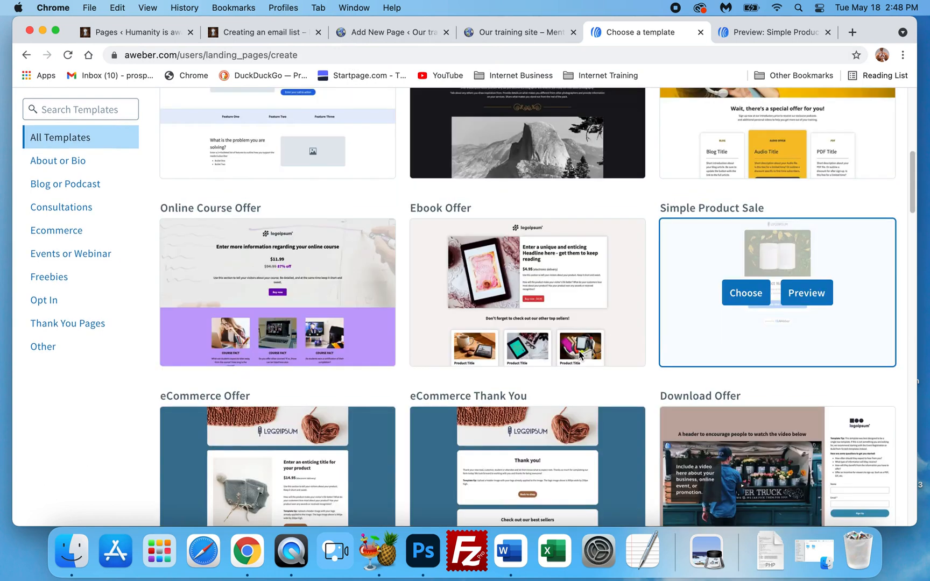
{"action": "left_click", "coordinate": [744, 299]}
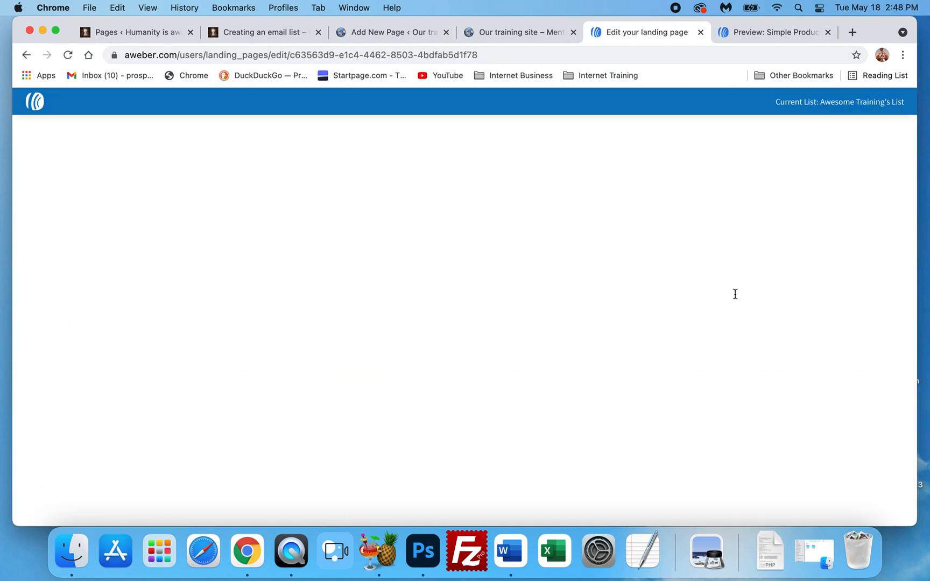
Change the price in the buy button's text so that it reads "Buy now - $20"
{"action": "scroll", "coordinate": [565, 296], "scroll_direction": "down", "scroll_amount": 2}
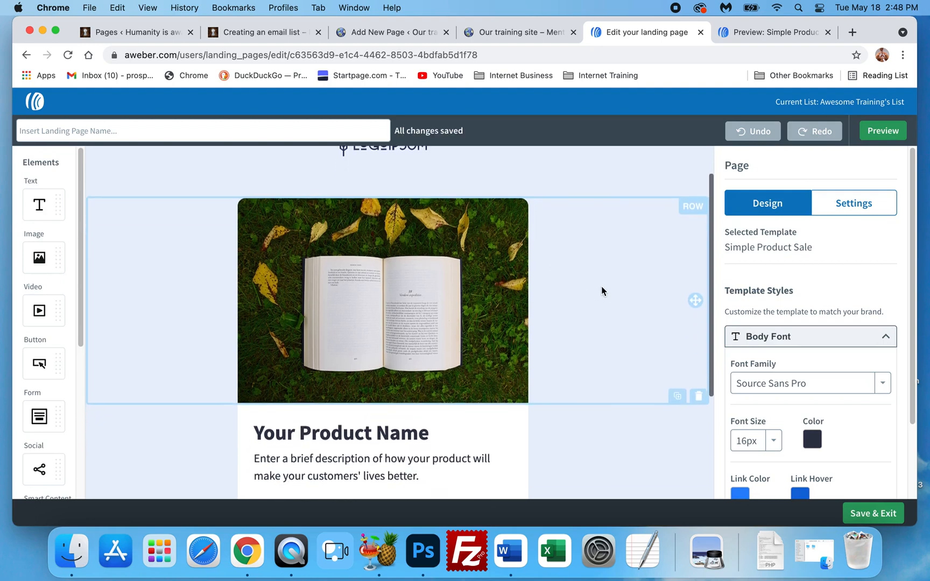
{"action": "scroll", "coordinate": [602, 291], "scroll_direction": "down", "scroll_amount": 1}
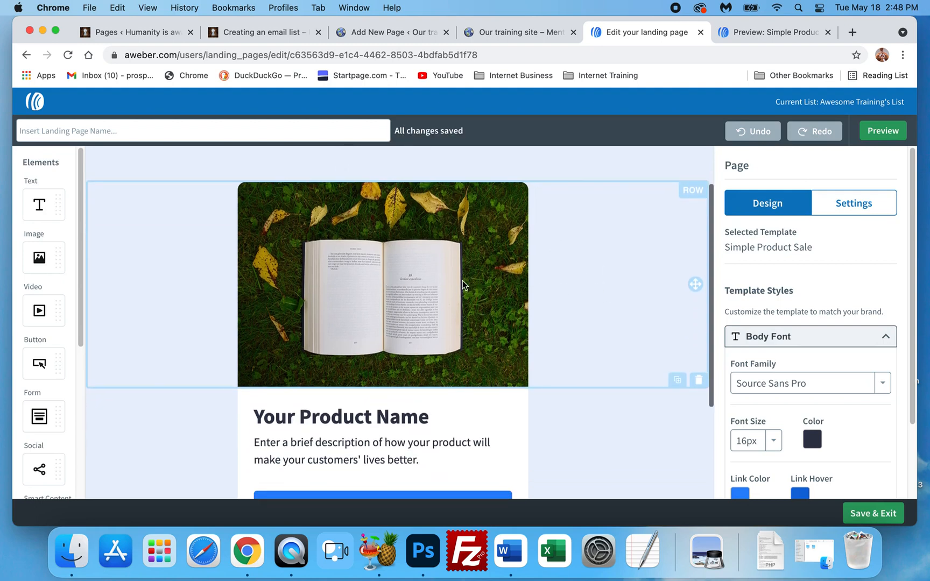
{"action": "scroll", "coordinate": [490, 285], "scroll_direction": "down", "scroll_amount": 5}
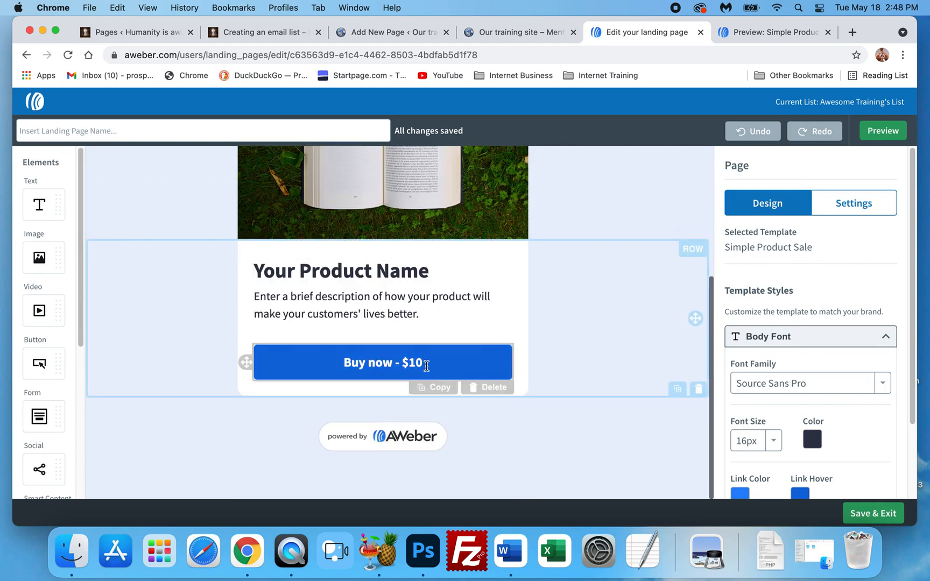
{"action": "left_click", "coordinate": [427, 366]}
{"action": "key", "text": "BackSpace"}
{"action": "type", "text": "2"}
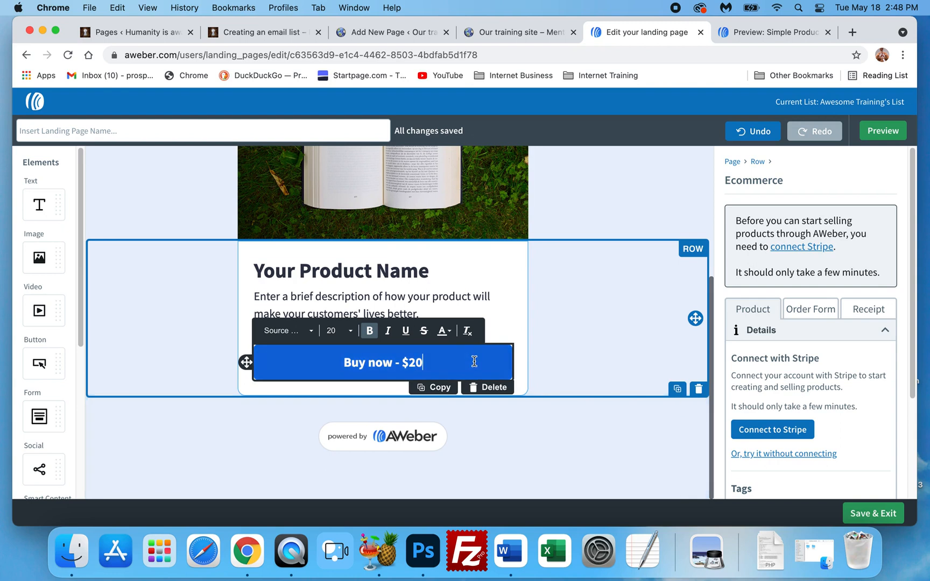
Review the buy button's Stripe connection and tag settings, and delete the button from the product row
{"action": "scroll", "coordinate": [765, 349], "scroll_direction": "down", "scroll_amount": 2}
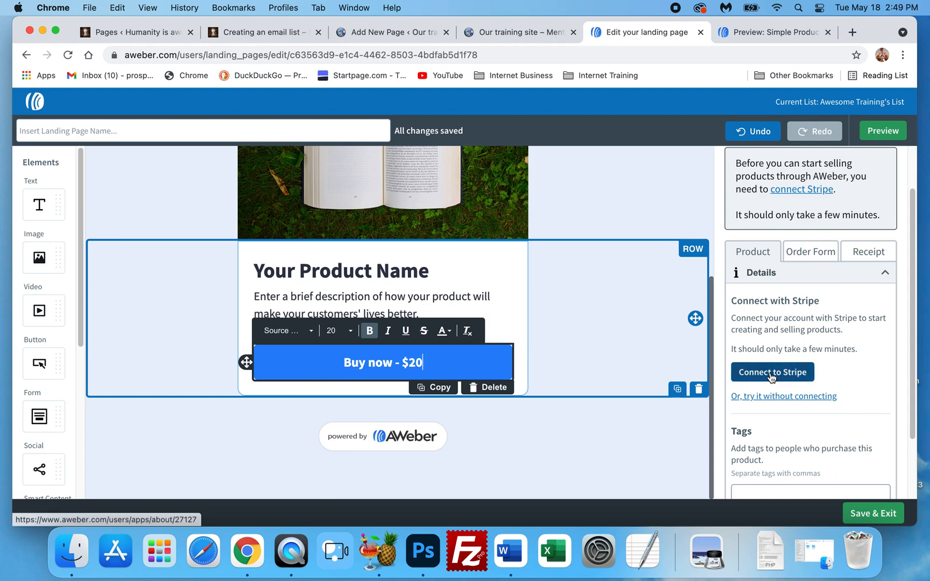
{"action": "scroll", "coordinate": [772, 378], "scroll_direction": "down", "scroll_amount": 2}
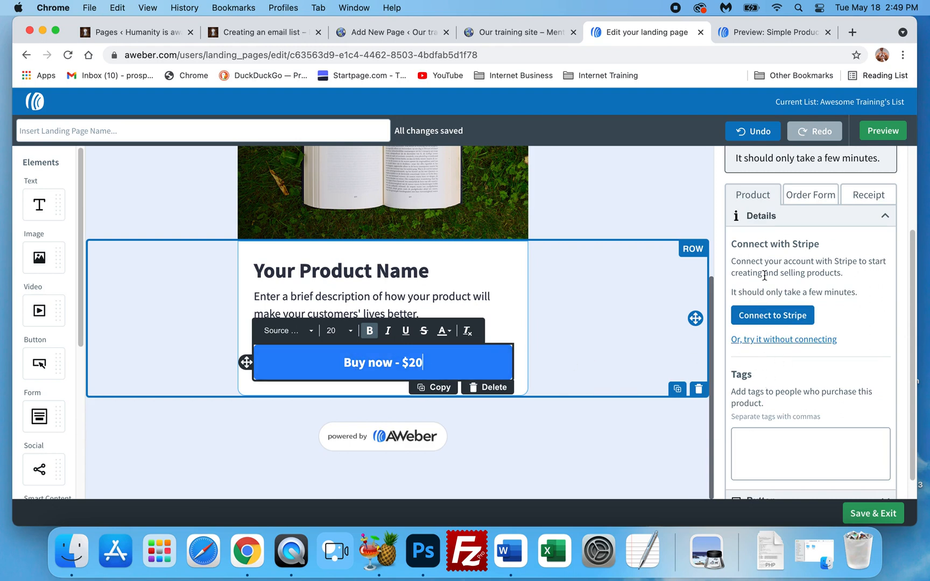
{"action": "scroll", "coordinate": [807, 307], "scroll_direction": "down", "scroll_amount": 1}
{"action": "scroll", "coordinate": [810, 371], "scroll_direction": "down", "scroll_amount": 1}
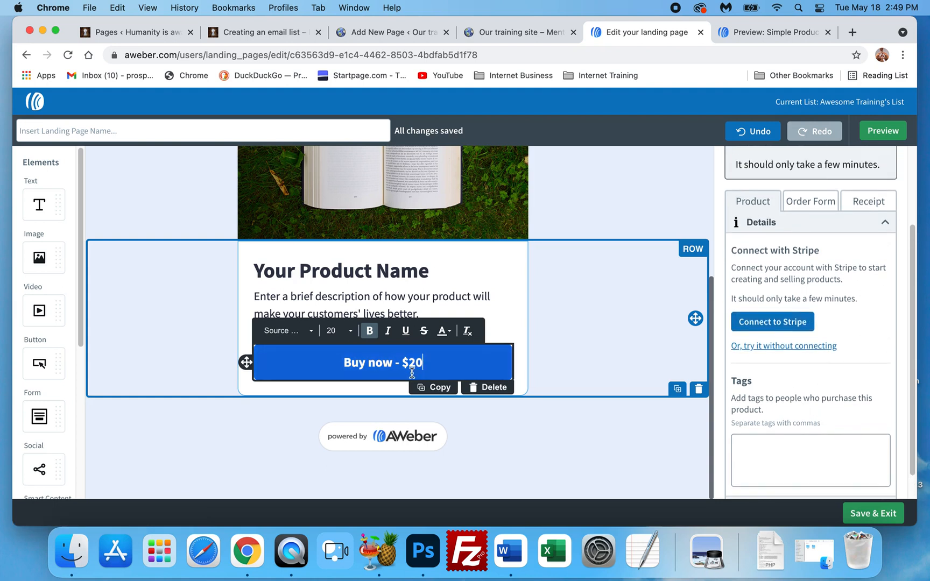
{"action": "left_click", "coordinate": [486, 391]}
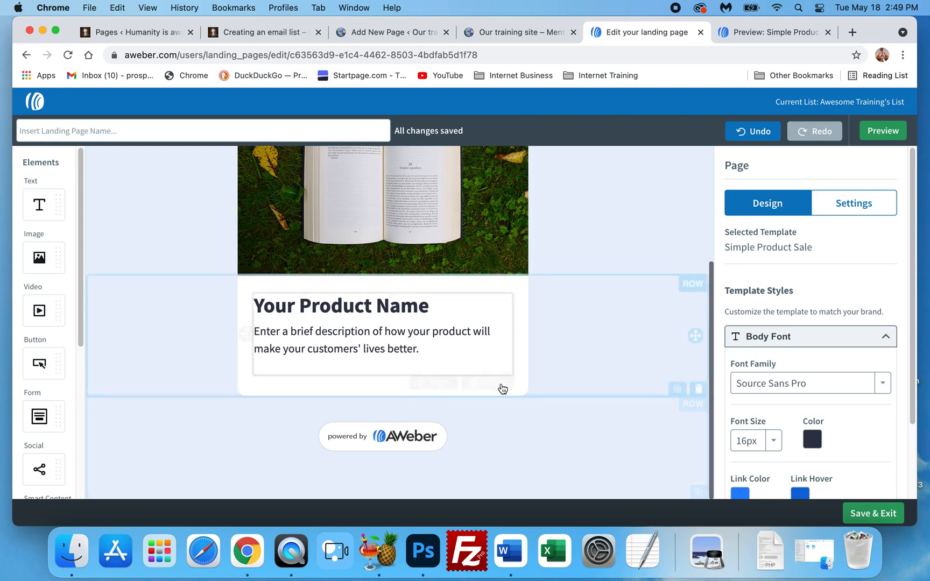
Add an image element below the product description and fill it with the "Don't be afraid to DREAM" picture from My Images
{"action": "scroll", "coordinate": [499, 386], "scroll_direction": "up", "scroll_amount": 4}
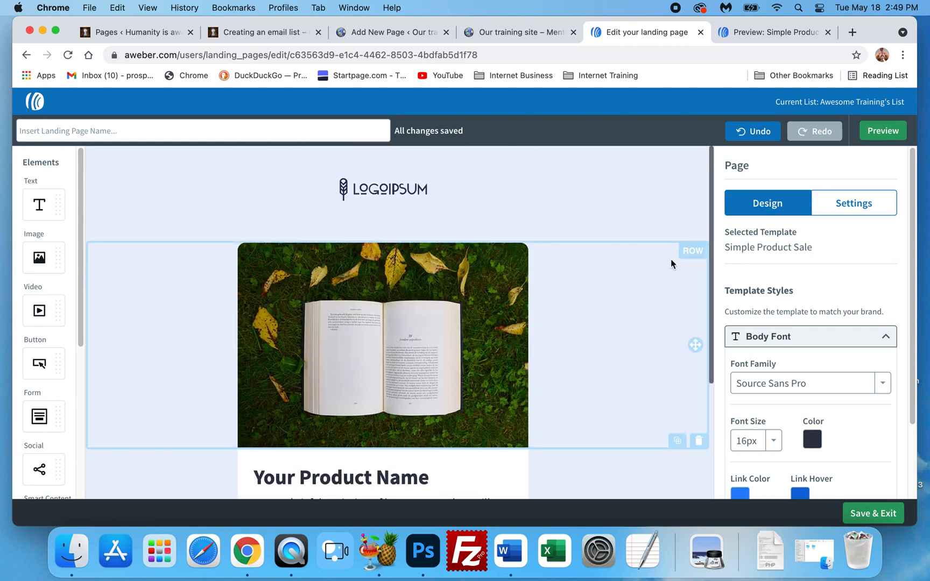
{"action": "scroll", "coordinate": [666, 269], "scroll_direction": "down", "scroll_amount": 2}
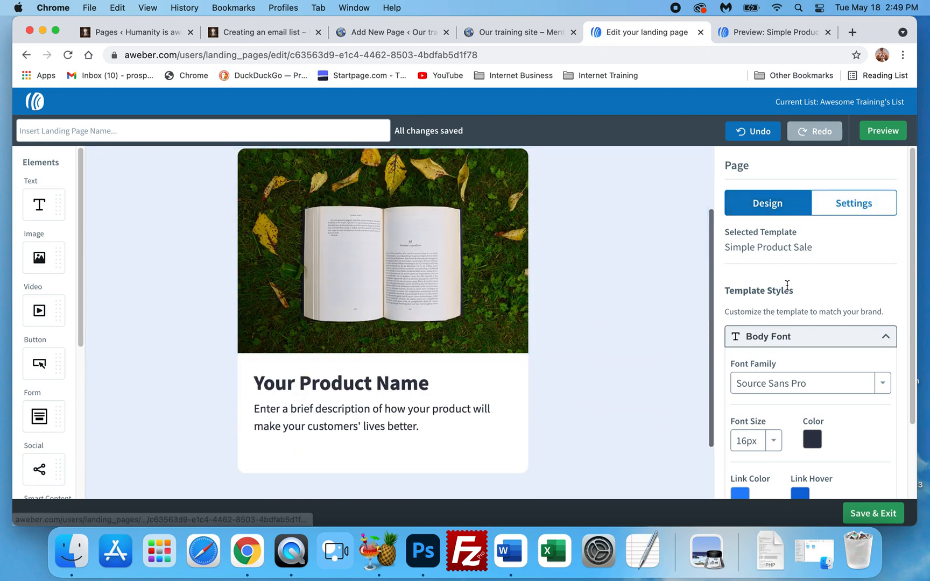
{"action": "scroll", "coordinate": [432, 297], "scroll_direction": "up", "scroll_amount": 1}
{"action": "left_click_drag", "start_coordinate": [47, 262], "coordinate": [374, 450]}
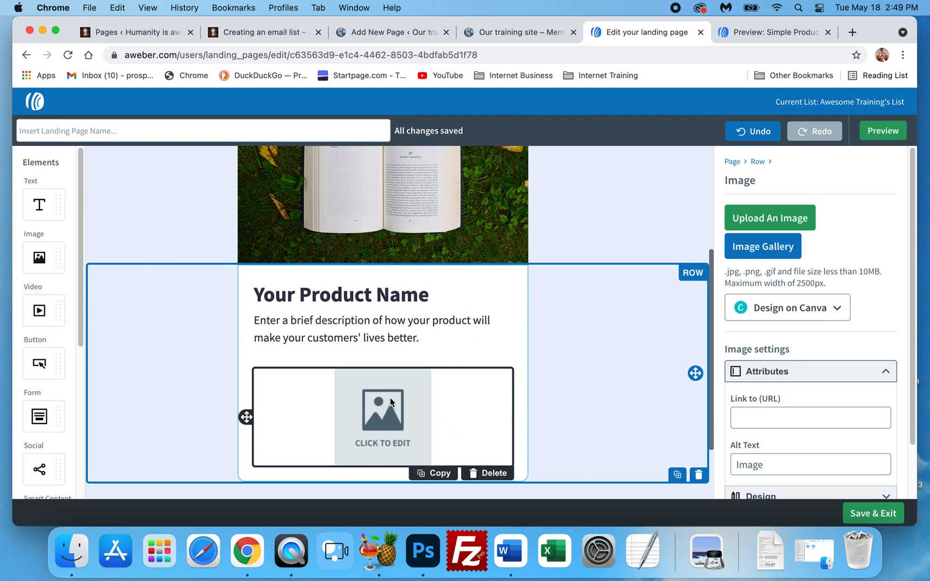
{"action": "left_click", "coordinate": [769, 248]}
{"action": "left_click", "coordinate": [294, 160]}
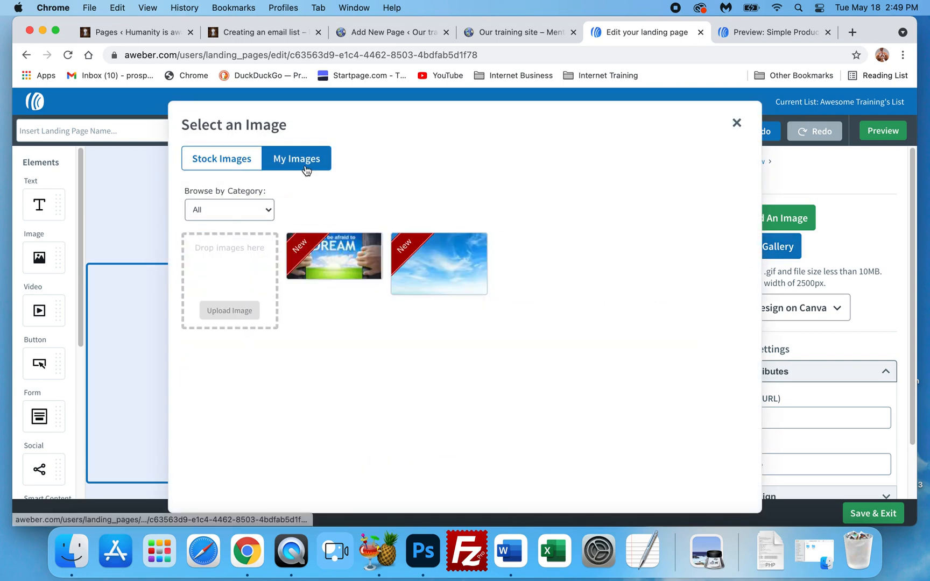
{"action": "left_click", "coordinate": [328, 265]}
{"action": "scroll", "coordinate": [365, 421], "scroll_direction": "down", "scroll_amount": 2}
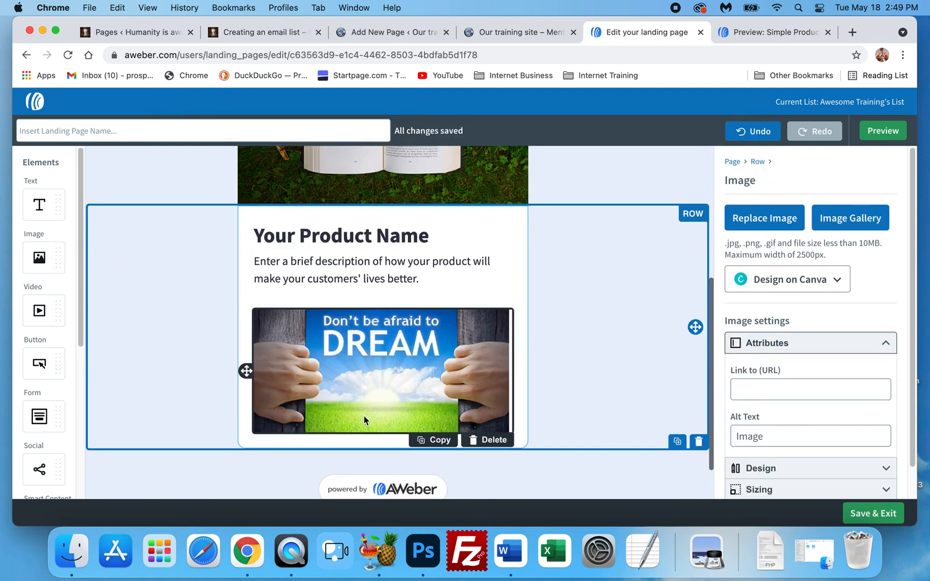
Select the DREAM image and show where its link URL is entered, leaving the link empty
{"action": "left_click", "coordinate": [587, 376]}
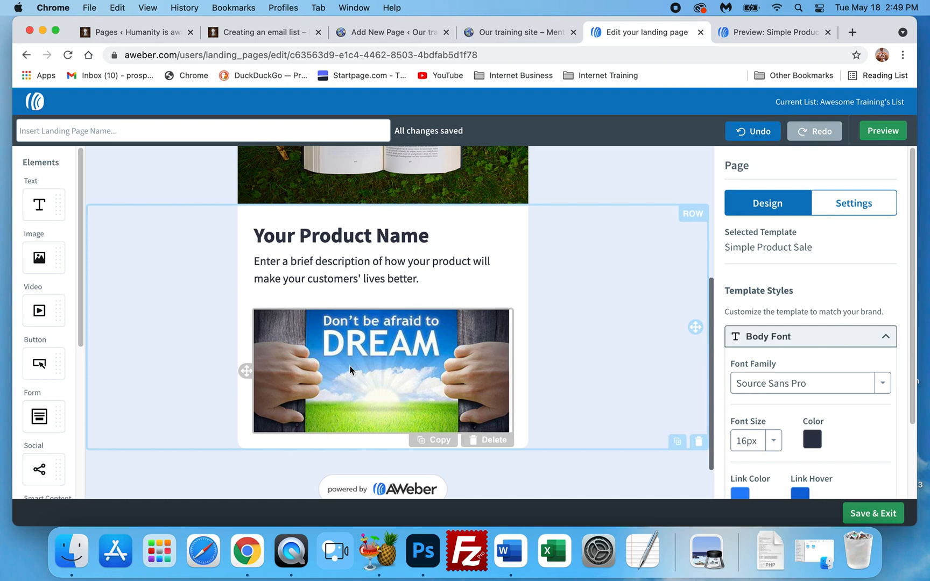
{"action": "left_click", "coordinate": [473, 374]}
{"action": "left_click", "coordinate": [775, 384]}
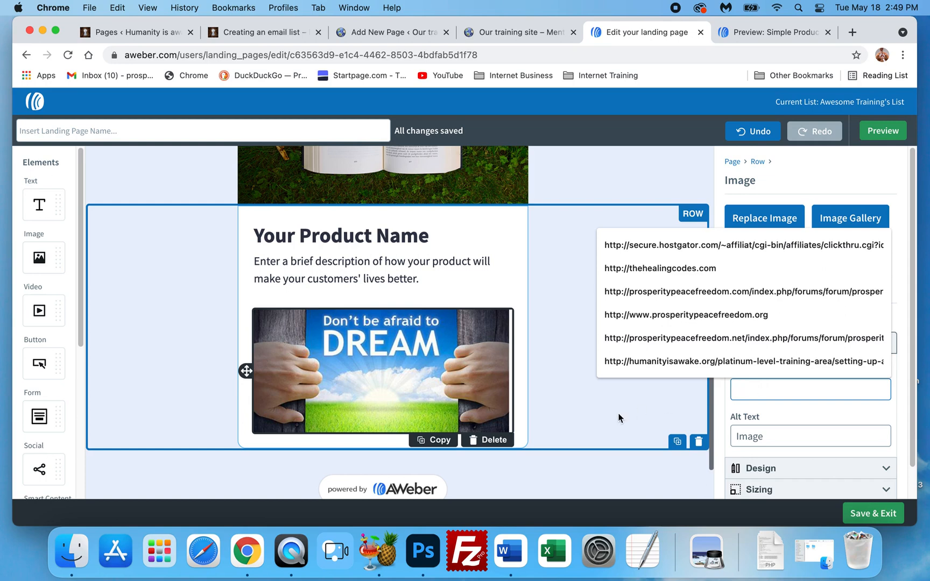
{"action": "left_click", "coordinate": [584, 411]}
Delete the DREAM image from below the product description
{"action": "scroll", "coordinate": [667, 433], "scroll_direction": "up", "scroll_amount": 5}
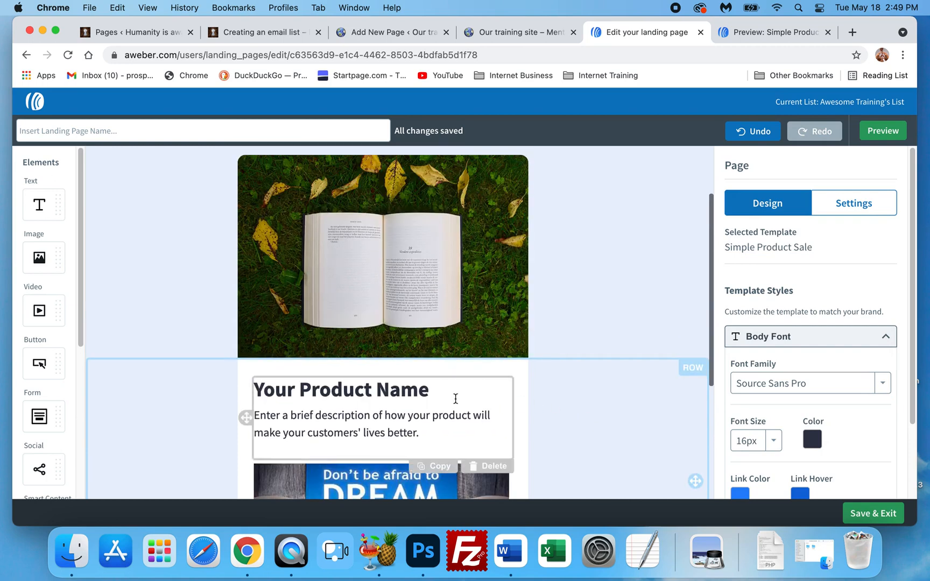
{"action": "scroll", "coordinate": [458, 401], "scroll_direction": "down", "scroll_amount": 4}
{"action": "left_click", "coordinate": [486, 480]}
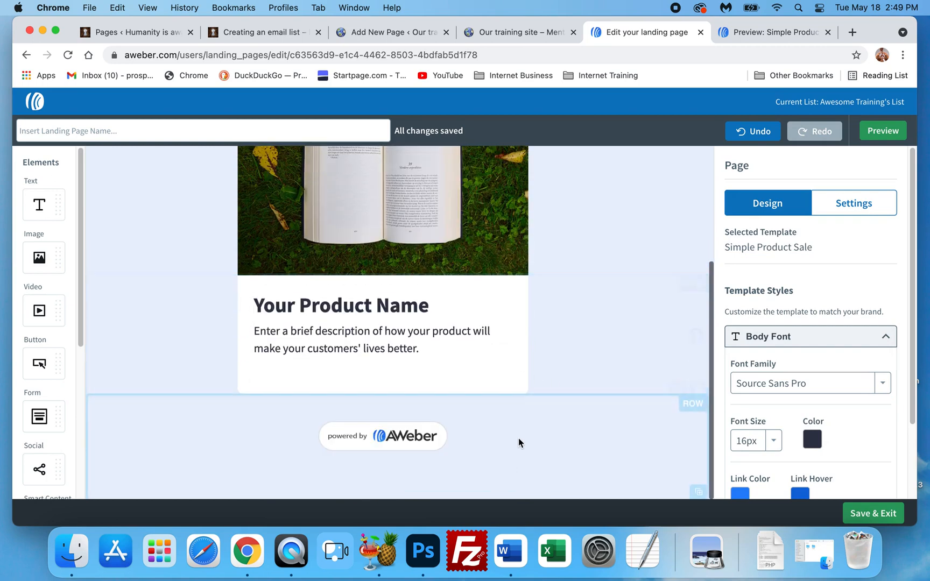
Examine the edited landing page's layout, from the logo and book image down to the product name and description
{"action": "scroll", "coordinate": [425, 409], "scroll_direction": "up", "scroll_amount": 5}
{"action": "scroll", "coordinate": [459, 330], "scroll_direction": "down", "scroll_amount": 1}
{"action": "scroll", "coordinate": [459, 330], "scroll_direction": "down", "scroll_amount": 3}
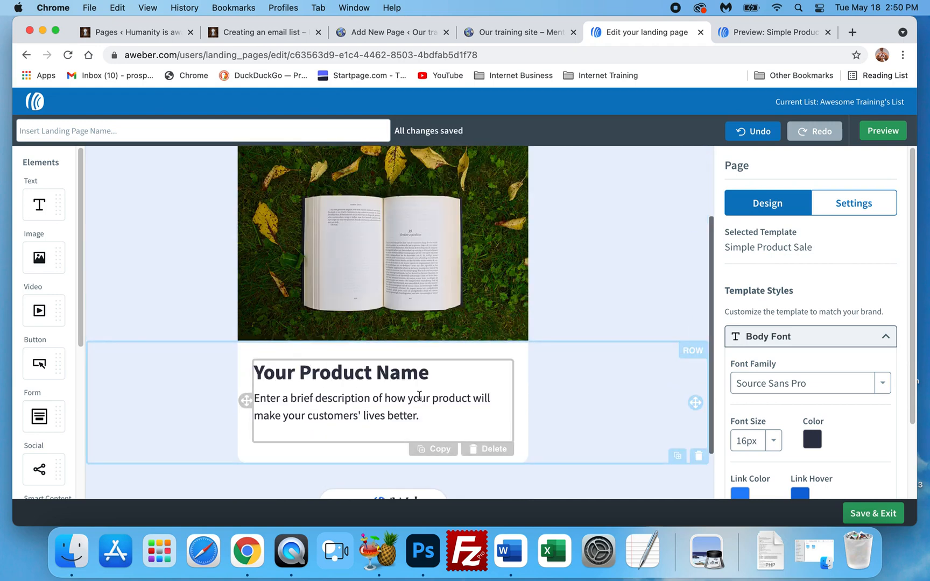
{"action": "scroll", "coordinate": [427, 395], "scroll_direction": "up", "scroll_amount": 2}
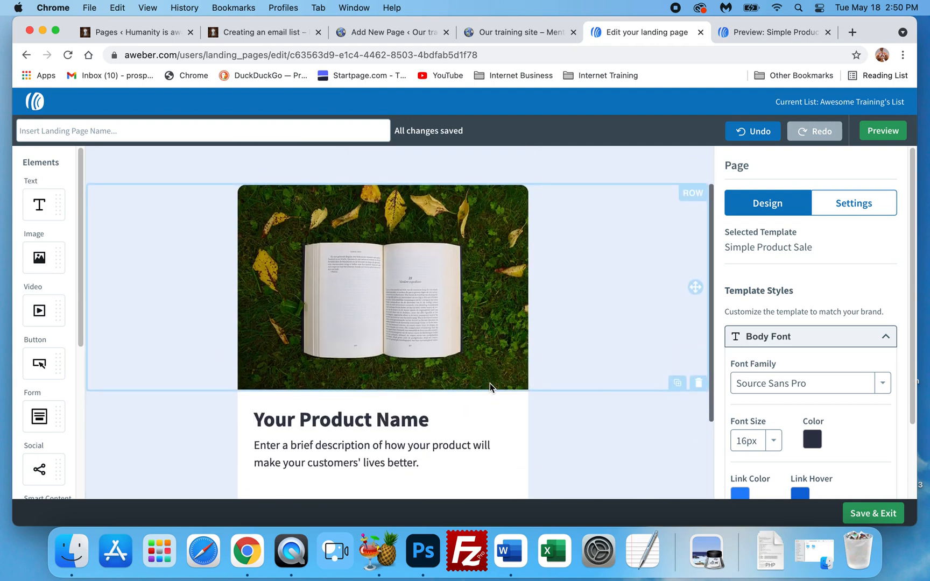
{"action": "scroll", "coordinate": [496, 384], "scroll_direction": "down", "scroll_amount": 1}
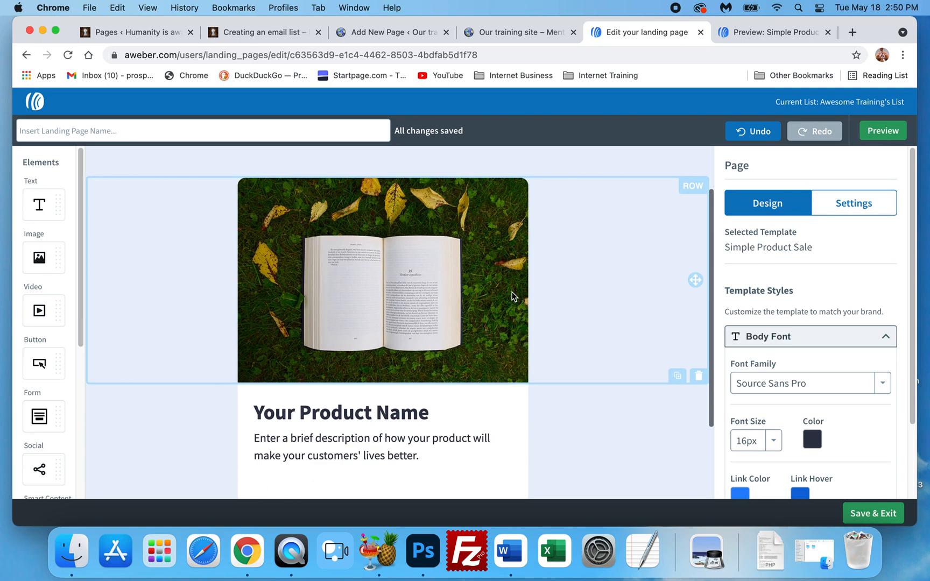
{"action": "scroll", "coordinate": [557, 349], "scroll_direction": "down", "scroll_amount": 2}
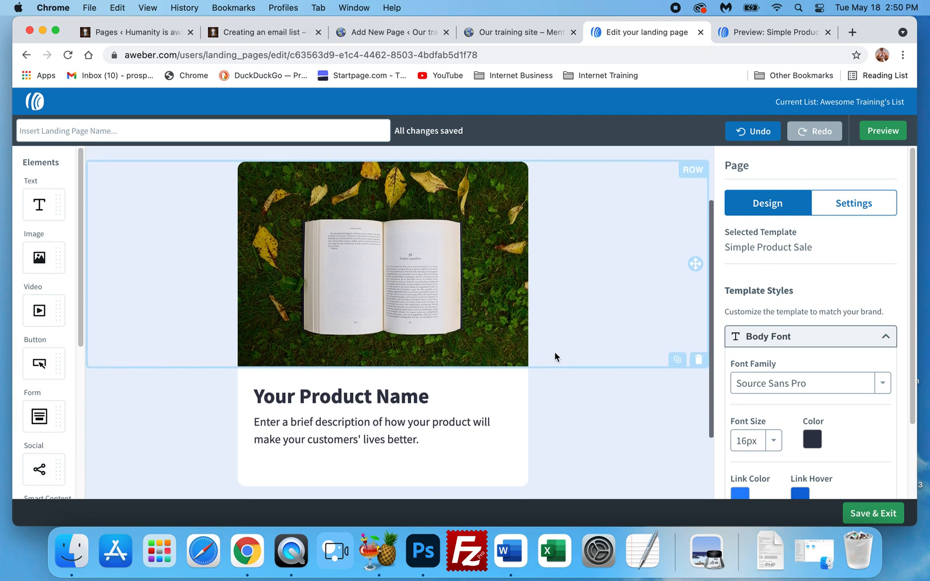
{"action": "scroll", "coordinate": [536, 350], "scroll_direction": "down", "scroll_amount": 2}
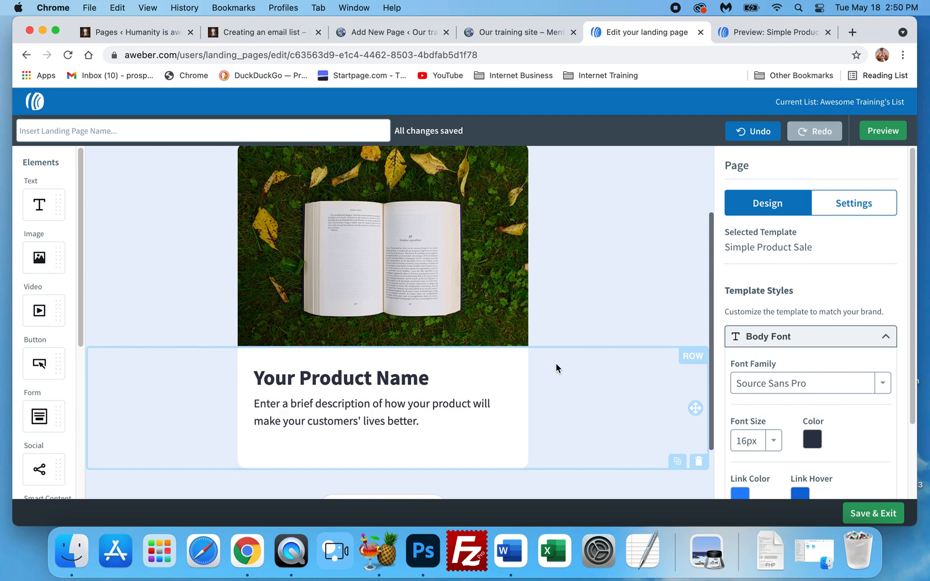
{"action": "scroll", "coordinate": [556, 363], "scroll_direction": "up", "scroll_amount": 10}
{"action": "scroll", "coordinate": [550, 359], "scroll_direction": "down", "scroll_amount": 9}
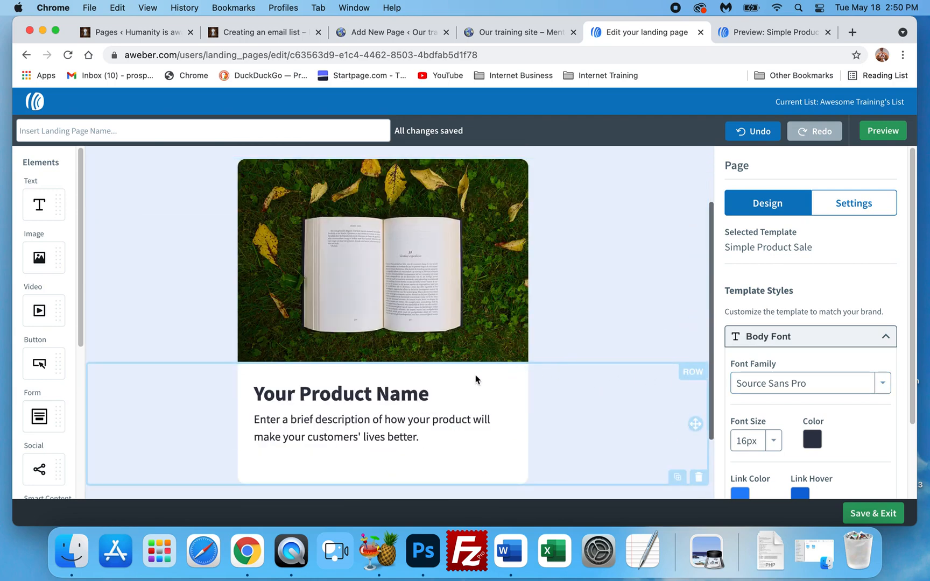
{"action": "scroll", "coordinate": [494, 328], "scroll_direction": "up", "scroll_amount": 3}
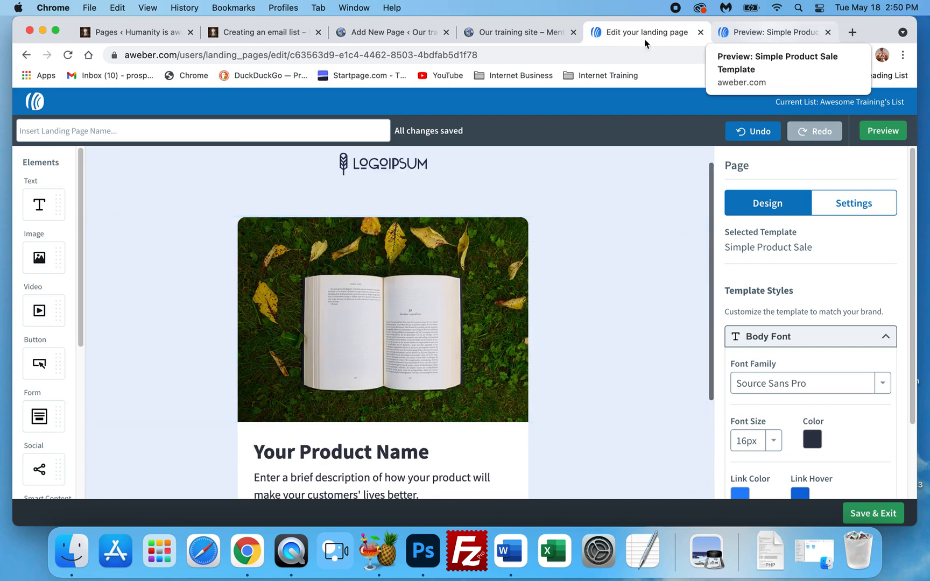
{"action": "scroll", "coordinate": [242, 193], "scroll_direction": "up", "scroll_amount": 1}
Go back to the template gallery and browse the available landing page designs
{"action": "left_click", "coordinate": [27, 61]}
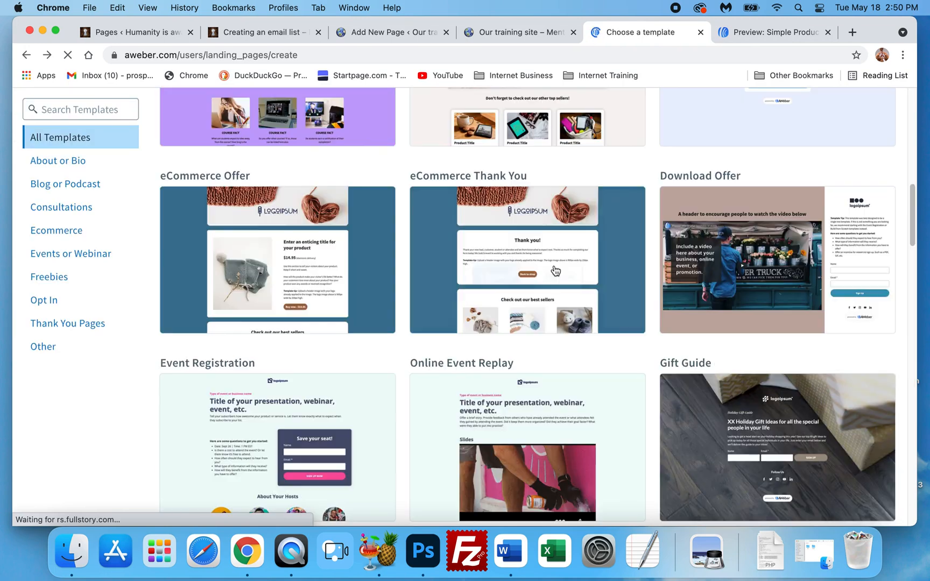
{"action": "scroll", "coordinate": [425, 343], "scroll_direction": "down", "scroll_amount": 5}
{"action": "scroll", "coordinate": [422, 347], "scroll_direction": "down", "scroll_amount": 12}
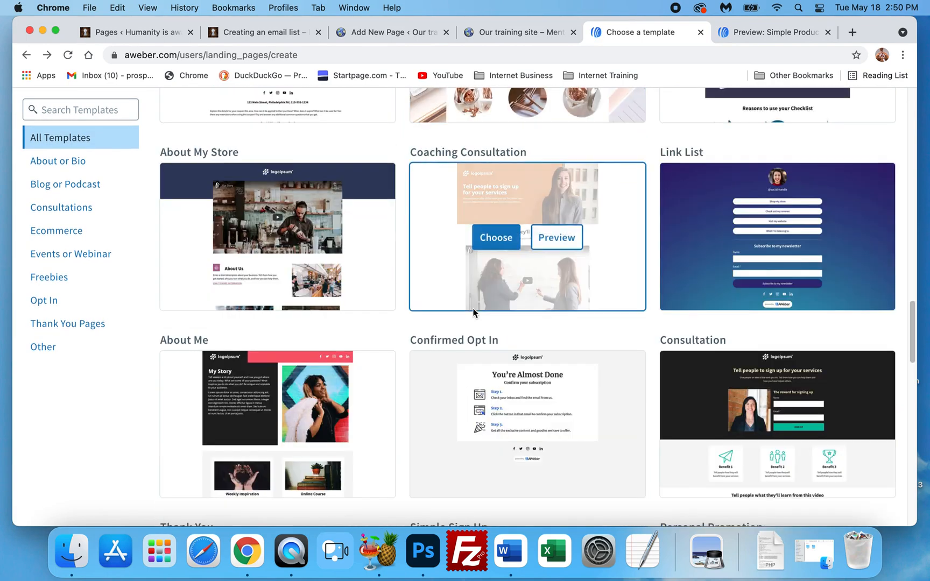
{"action": "scroll", "coordinate": [474, 313], "scroll_direction": "up", "scroll_amount": 20}
{"action": "scroll", "coordinate": [474, 312], "scroll_direction": "up", "scroll_amount": 10}
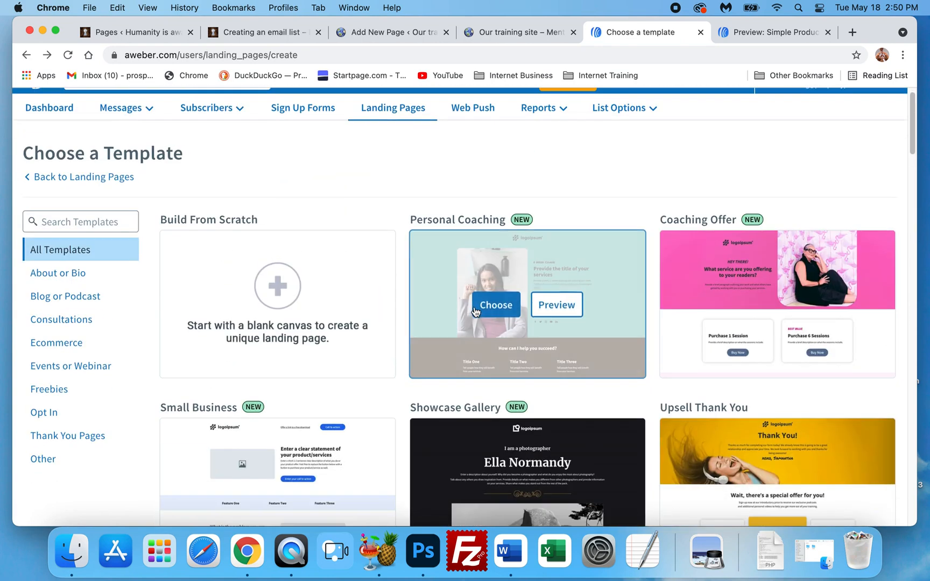
Preview the Personal Coaching template and examine its photo, service title, description, buy button and social links
{"action": "left_click", "coordinate": [556, 307]}
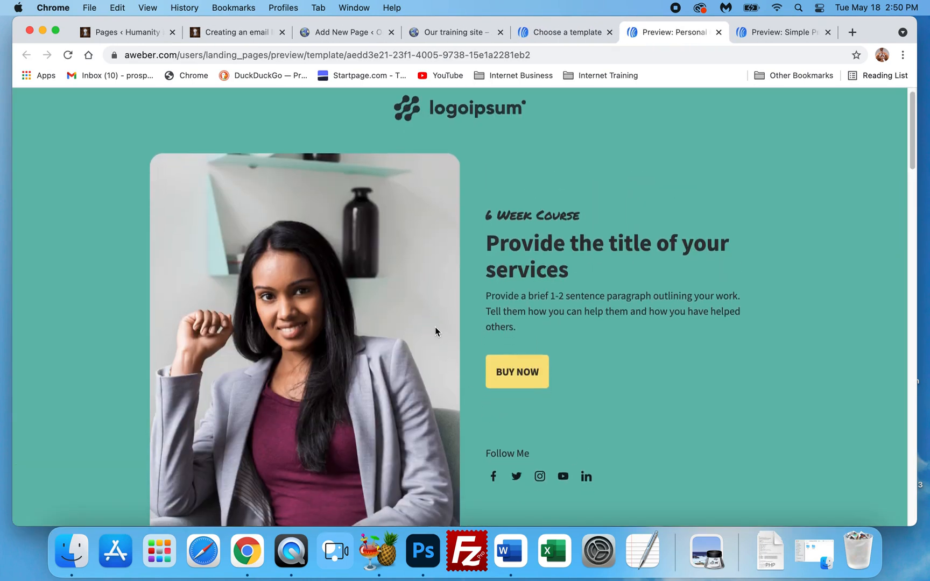
{"action": "scroll", "coordinate": [468, 323], "scroll_direction": "down", "scroll_amount": 1}
{"action": "scroll", "coordinate": [542, 324], "scroll_direction": "down", "scroll_amount": 1}
{"action": "scroll", "coordinate": [592, 388], "scroll_direction": "up", "scroll_amount": 2}
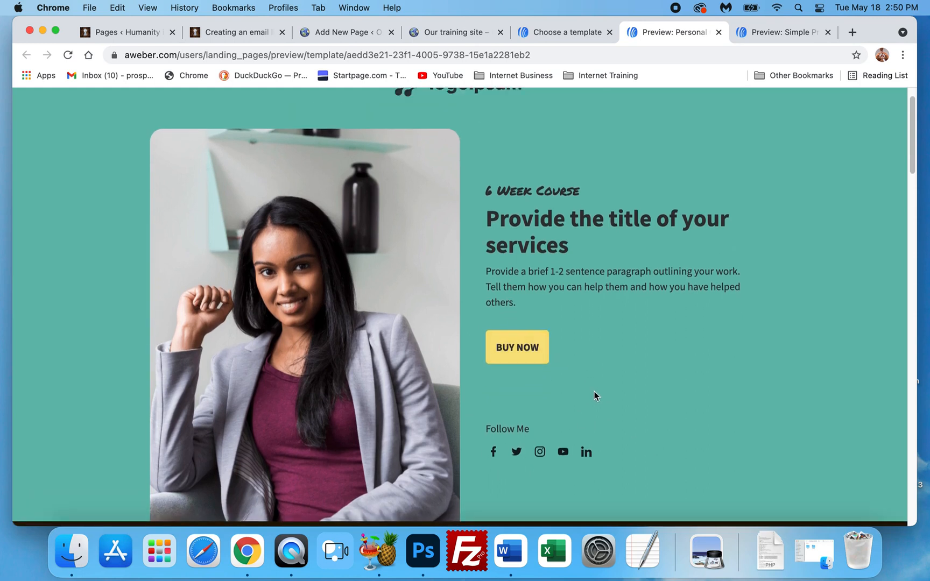
{"action": "scroll", "coordinate": [615, 272], "scroll_direction": "down", "scroll_amount": 1}
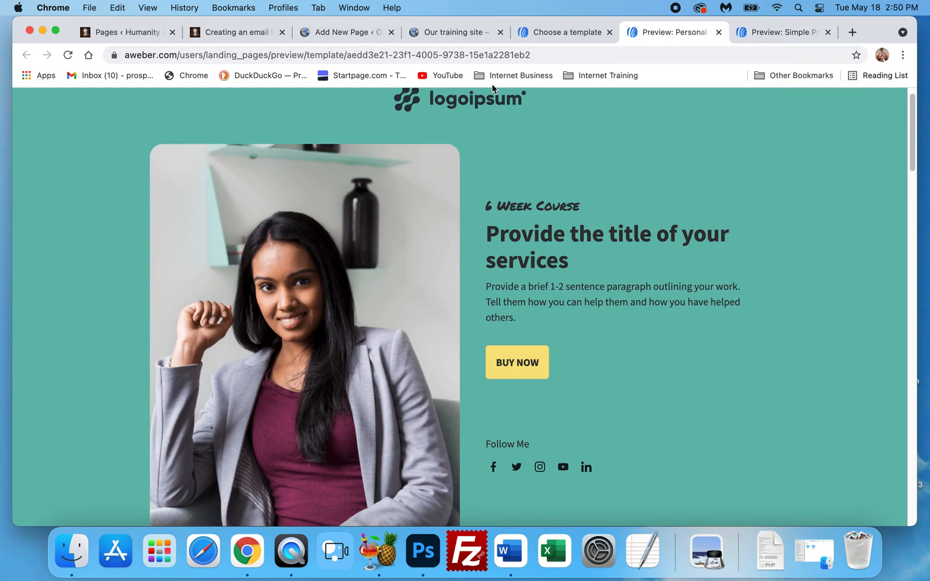
Close the Personal Coaching preview and look at the container layouts offered for the new WordPress page
{"action": "left_click", "coordinate": [719, 32]}
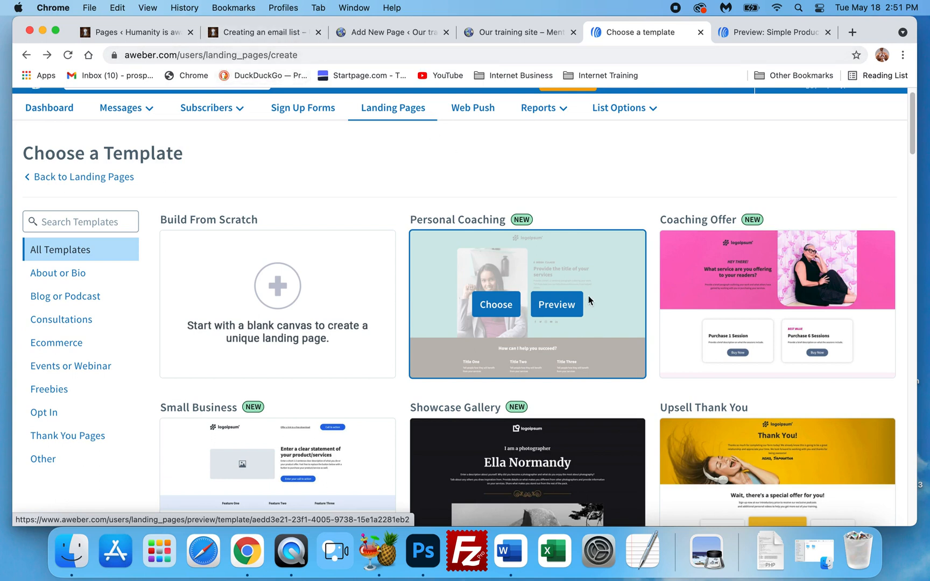
{"action": "left_click", "coordinate": [380, 31]}
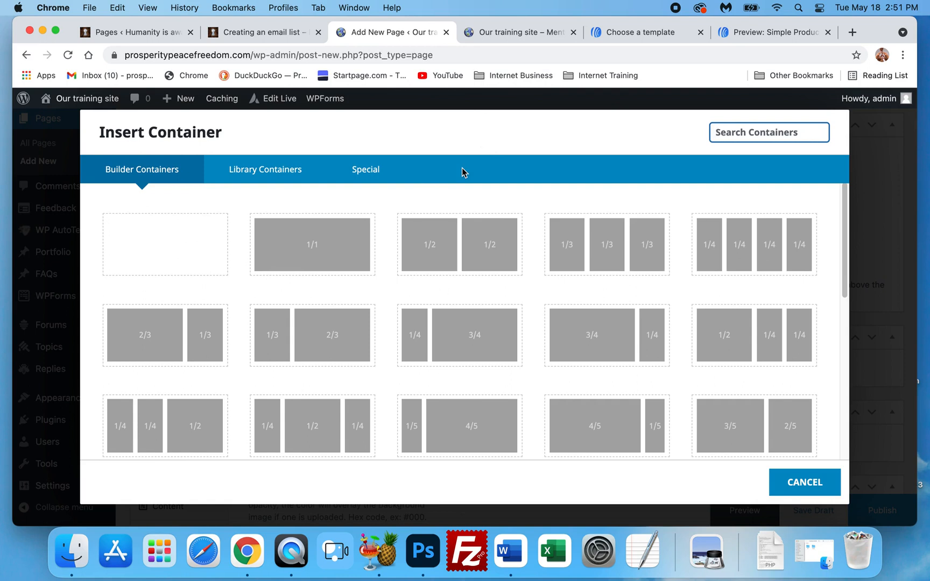
Return to AWeber and start creating a new sign up form for the website
{"action": "left_click", "coordinate": [640, 33]}
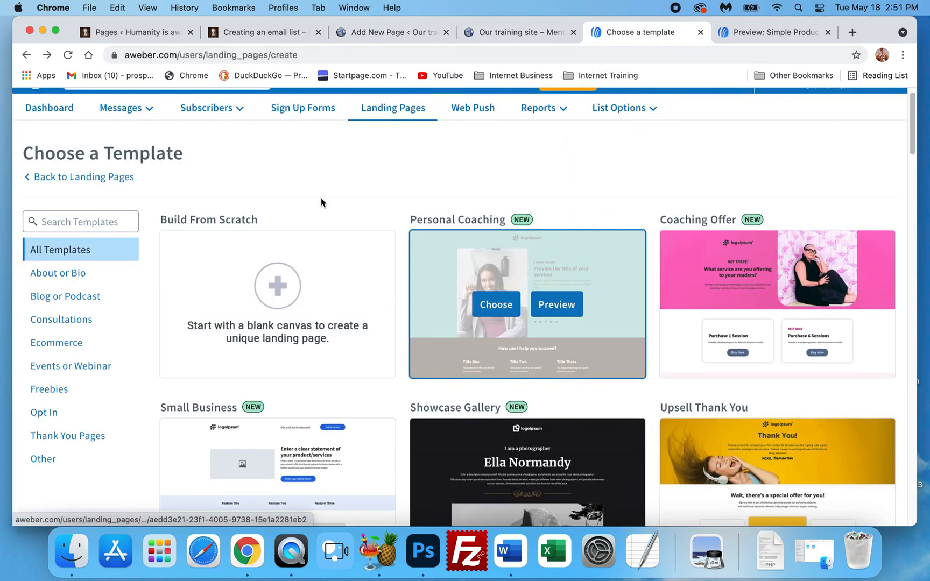
{"action": "scroll", "coordinate": [318, 193], "scroll_direction": "up", "scroll_amount": 1}
{"action": "left_click", "coordinate": [298, 133]}
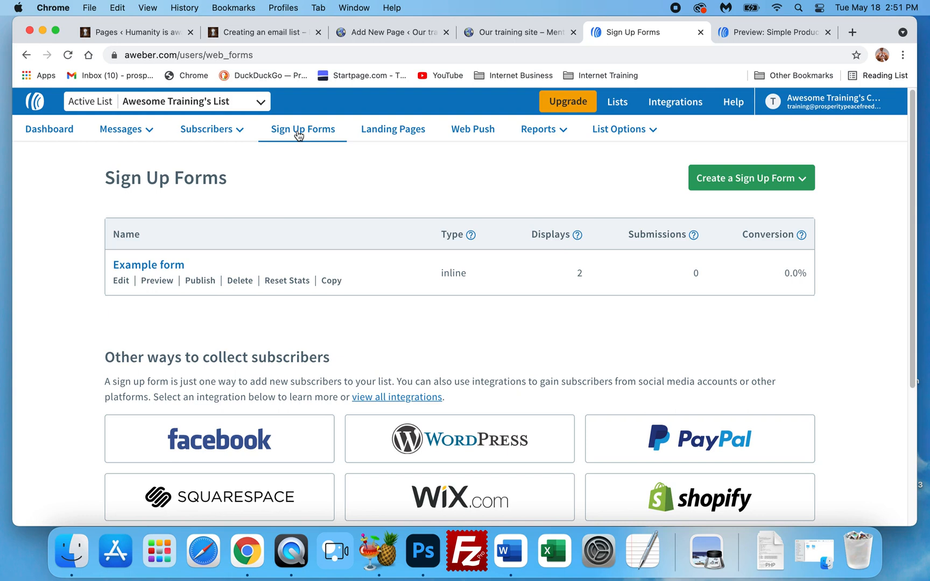
{"action": "left_click", "coordinate": [797, 183]}
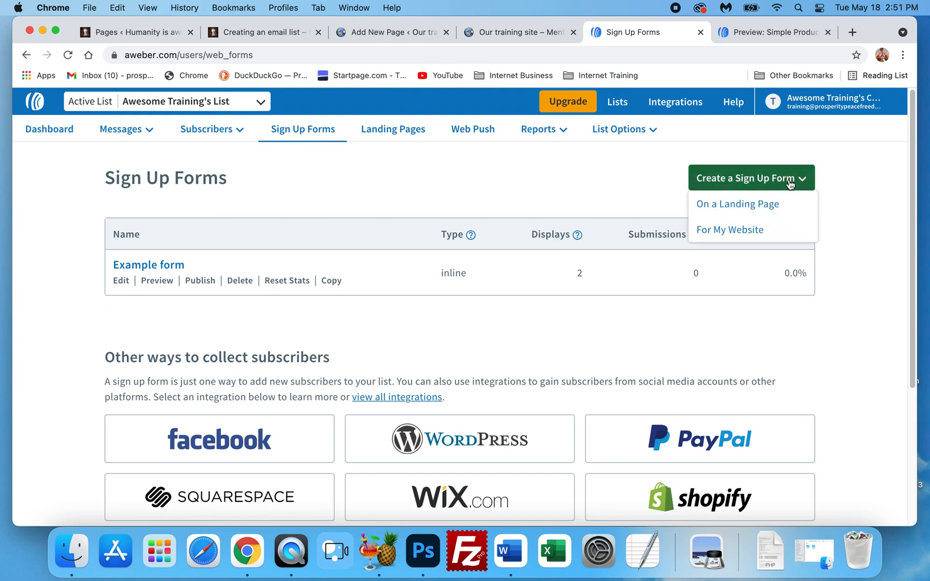
{"action": "left_click", "coordinate": [721, 231]}
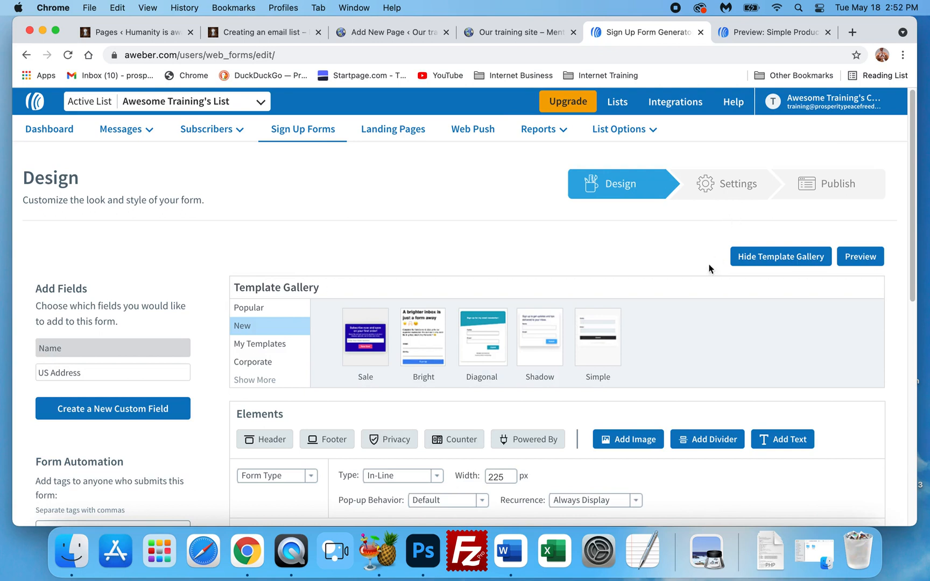
Apply the Modern template from the Popular category to the sign up form and widen the form
{"action": "scroll", "coordinate": [439, 279], "scroll_direction": "down", "scroll_amount": 5}
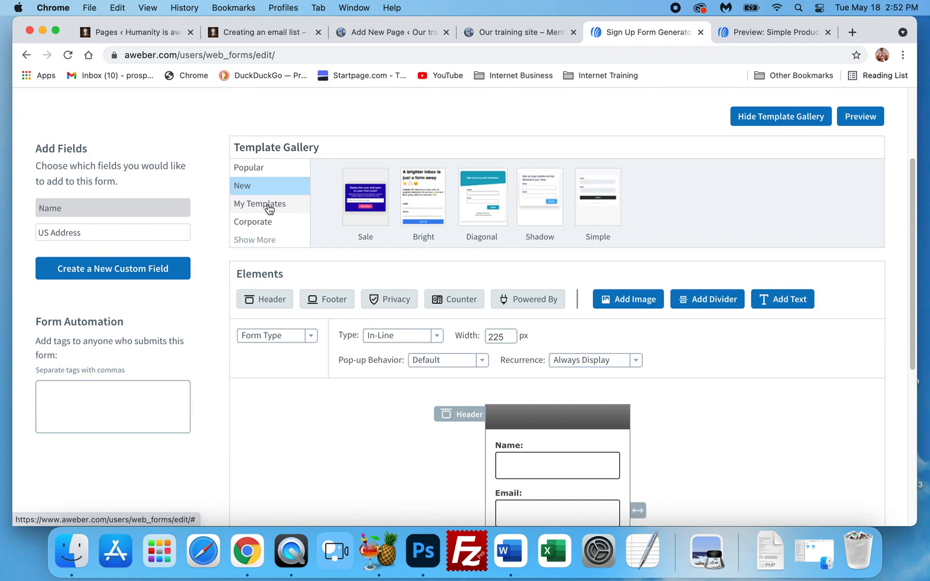
{"action": "left_click", "coordinate": [262, 174]}
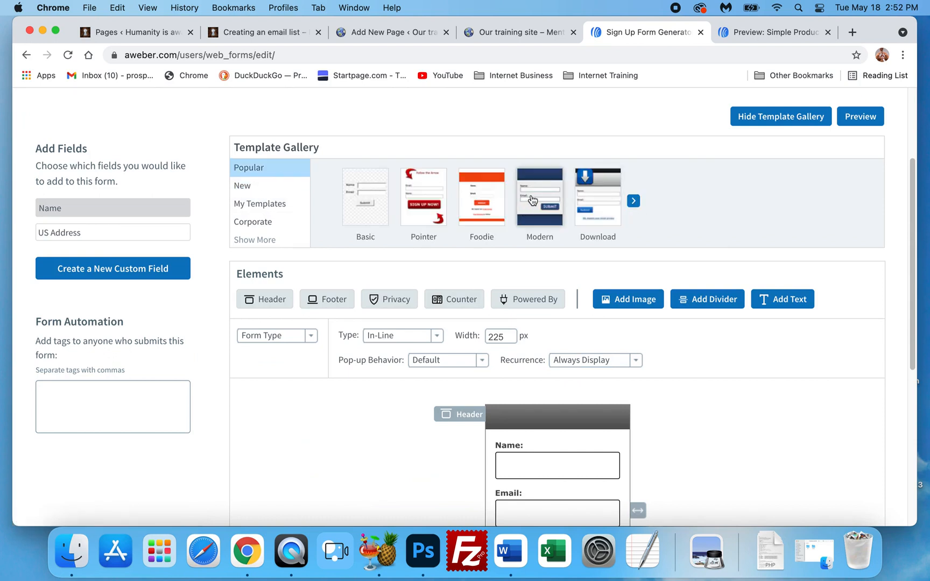
{"action": "left_click", "coordinate": [530, 204]}
{"action": "left_click", "coordinate": [335, 466]}
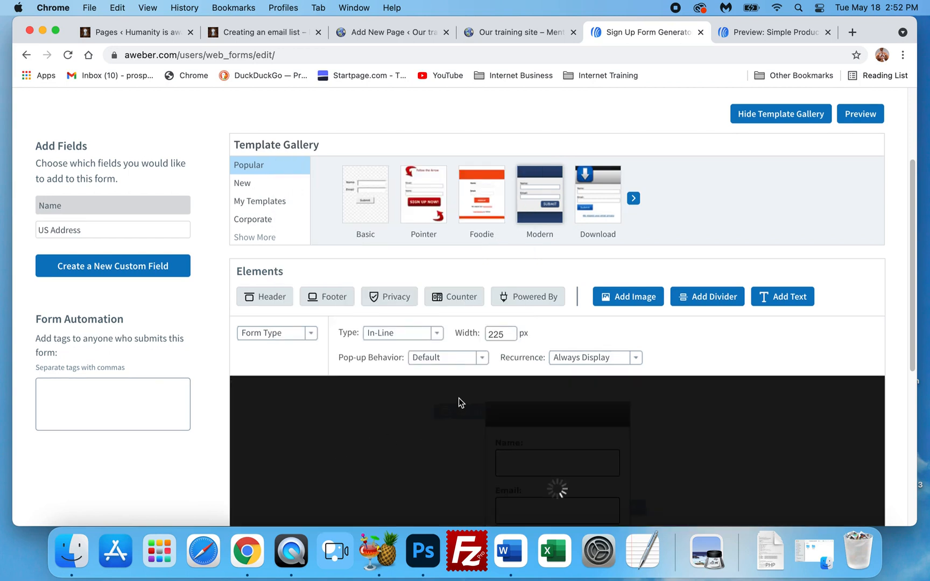
{"action": "scroll", "coordinate": [461, 398], "scroll_direction": "down", "scroll_amount": 2}
{"action": "scroll", "coordinate": [471, 383], "scroll_direction": "down", "scroll_amount": 3}
{"action": "left_click_drag", "start_coordinate": [637, 354], "coordinate": [703, 366]}
Set the uploaded blue sky picture as the background image of the form's header
{"action": "left_click", "coordinate": [555, 270]}
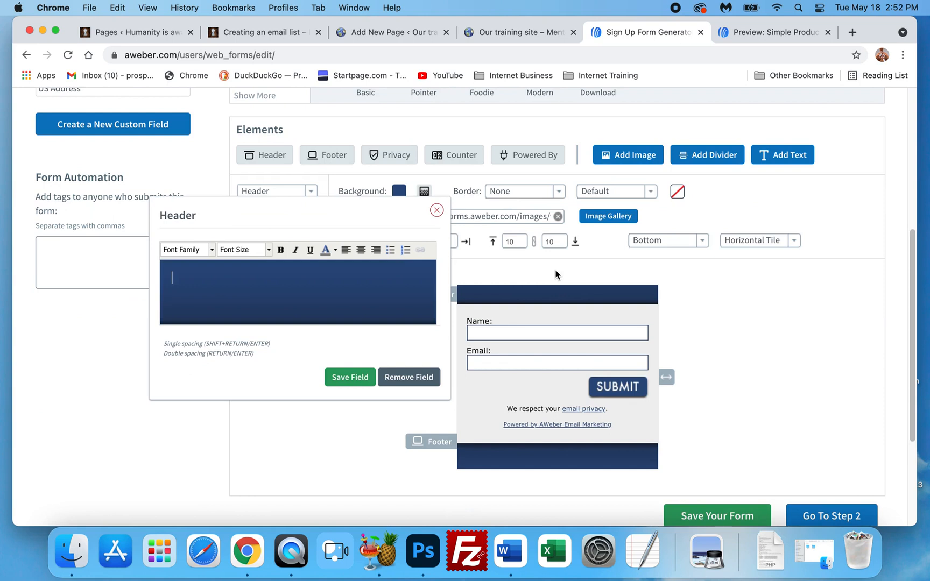
{"action": "left_click", "coordinate": [436, 210]}
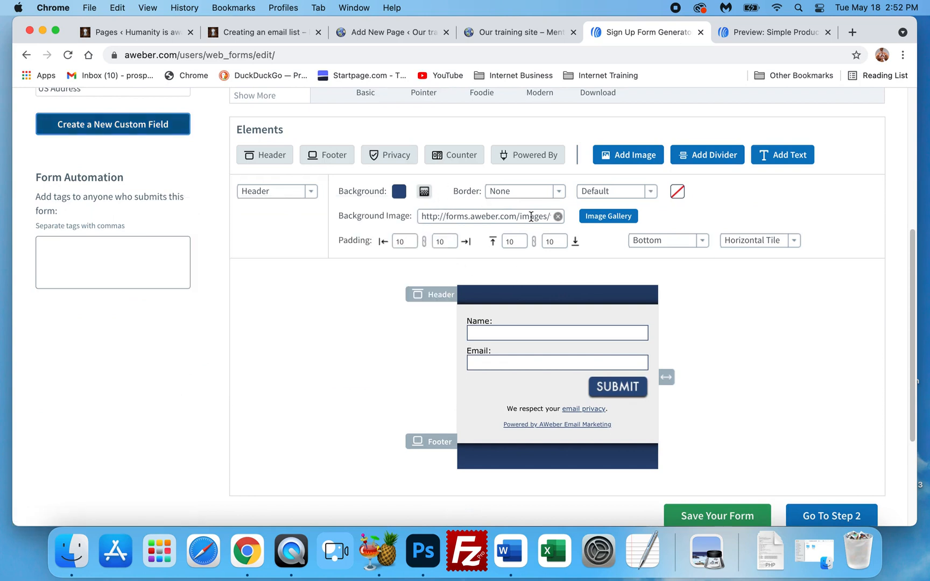
{"action": "left_click", "coordinate": [601, 219]}
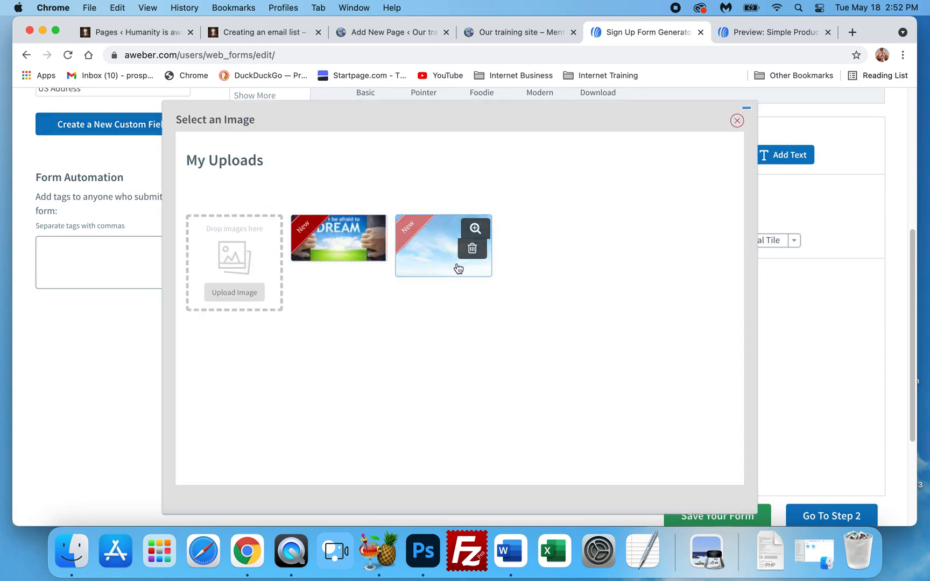
{"action": "left_click", "coordinate": [435, 269]}
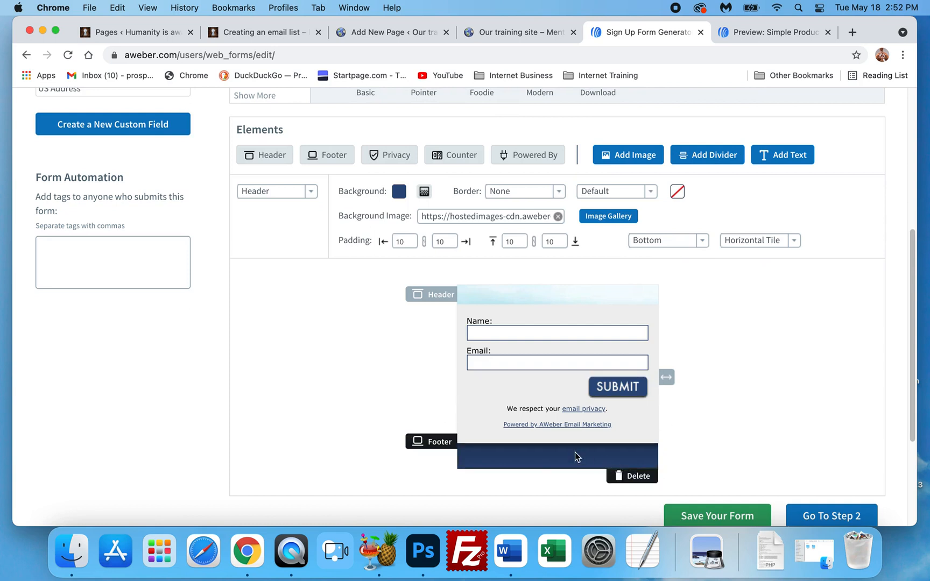
Use the uploaded blue sky picture as the background image of the form's footer too
{"action": "left_click", "coordinate": [574, 452]}
{"action": "left_click", "coordinate": [436, 345]}
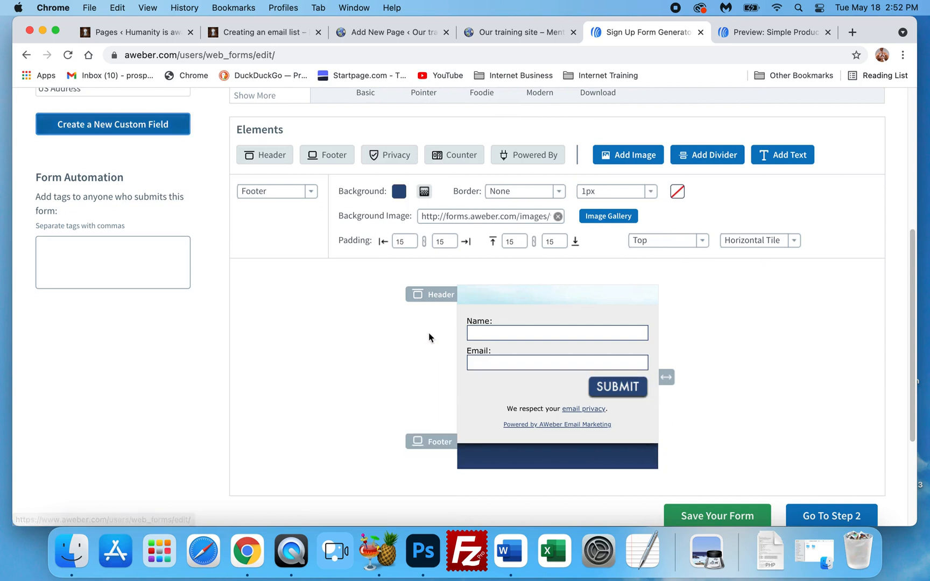
{"action": "left_click", "coordinate": [608, 216]}
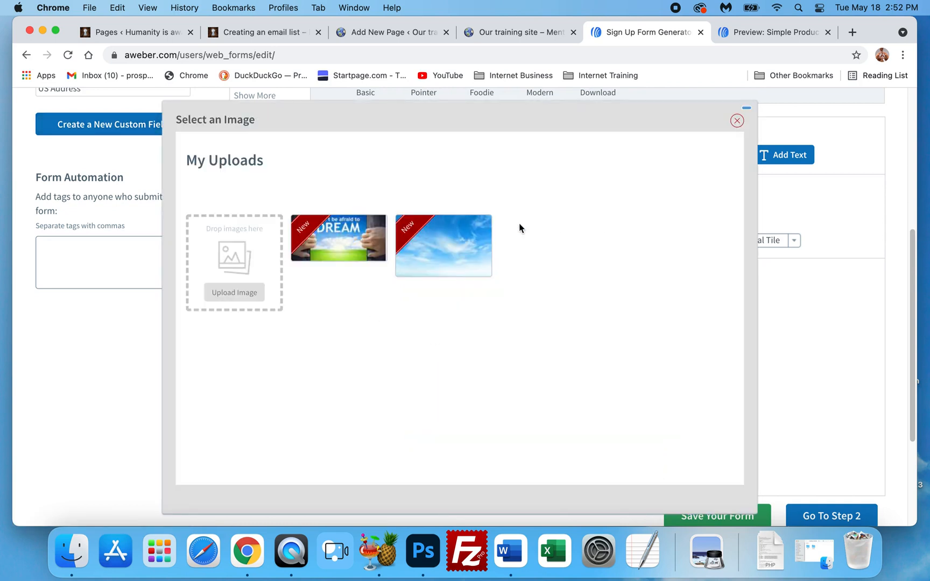
{"action": "left_click", "coordinate": [423, 271]}
Stretch the sign up form to nearly double its width and check the resized layout
{"action": "scroll", "coordinate": [567, 365], "scroll_direction": "down", "scroll_amount": 5}
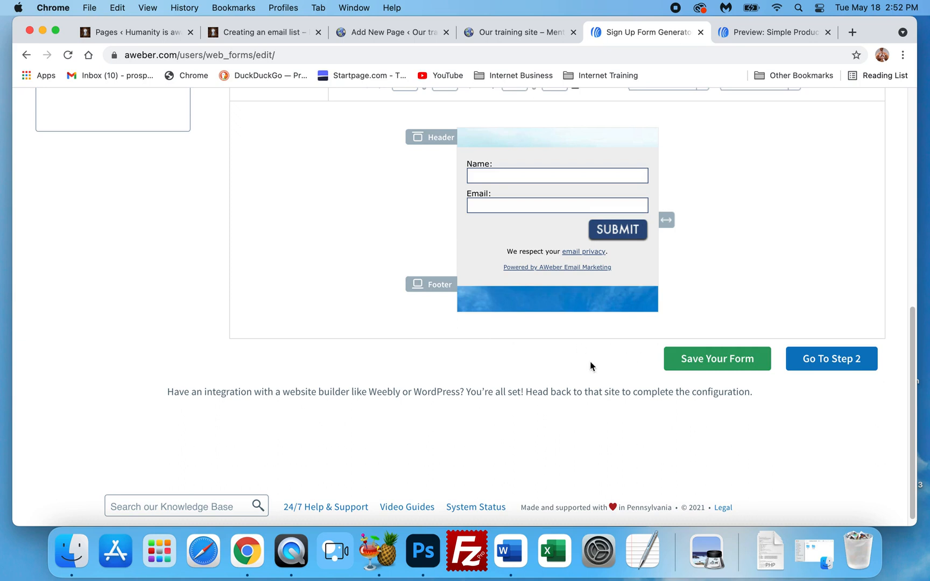
{"action": "left_click_drag", "start_coordinate": [667, 220], "coordinate": [744, 220]}
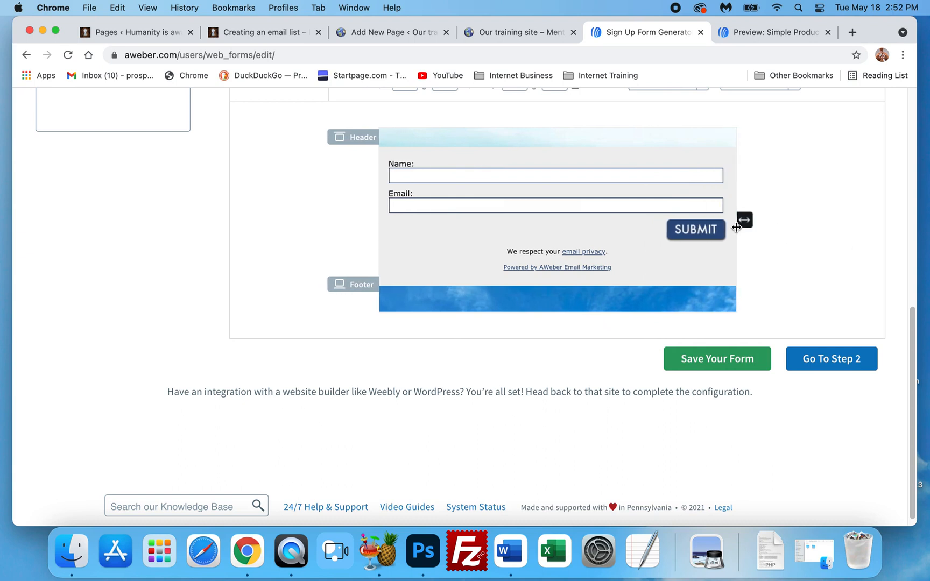
{"action": "scroll", "coordinate": [812, 297], "scroll_direction": "up", "scroll_amount": 4}
{"action": "scroll", "coordinate": [799, 301], "scroll_direction": "down", "scroll_amount": 2}
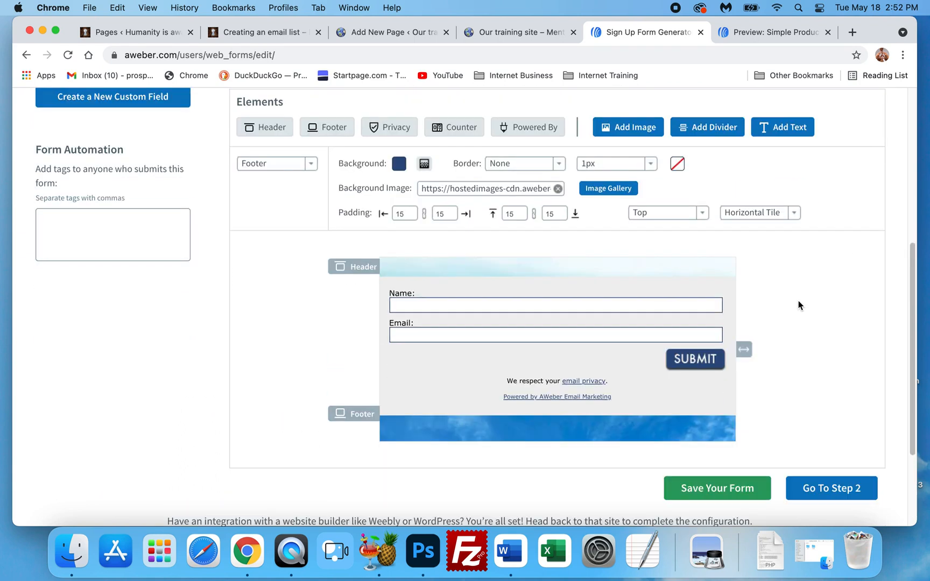
Switch to the WordPress page editor and insert a container with a single 1/1 column in Avada Builder
{"action": "left_click", "coordinate": [386, 36]}
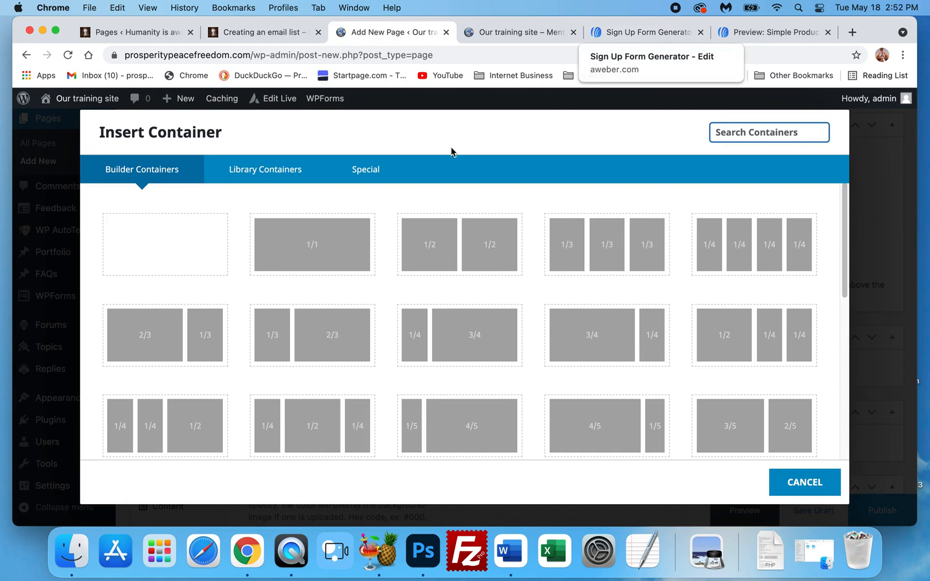
{"action": "left_click", "coordinate": [312, 246]}
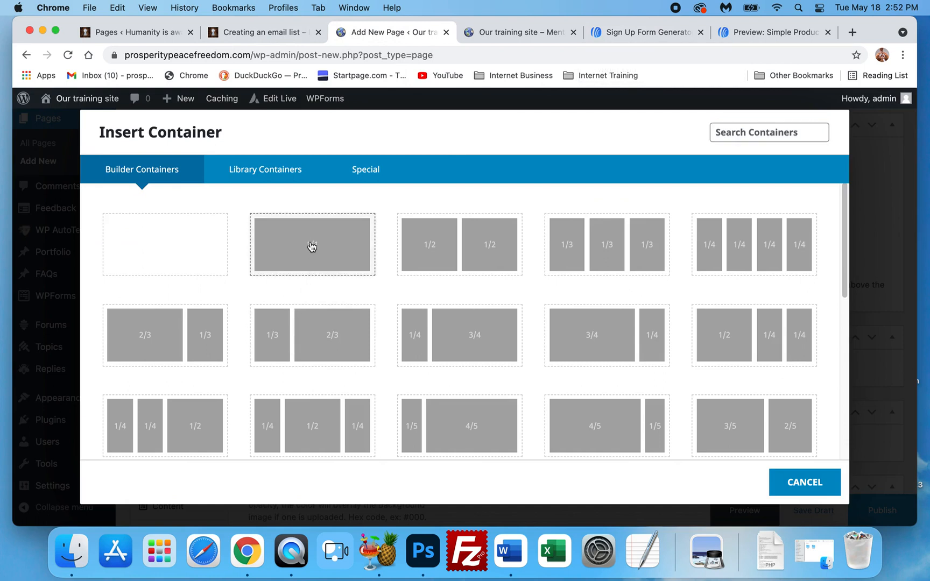
{"action": "left_click", "coordinate": [301, 248]}
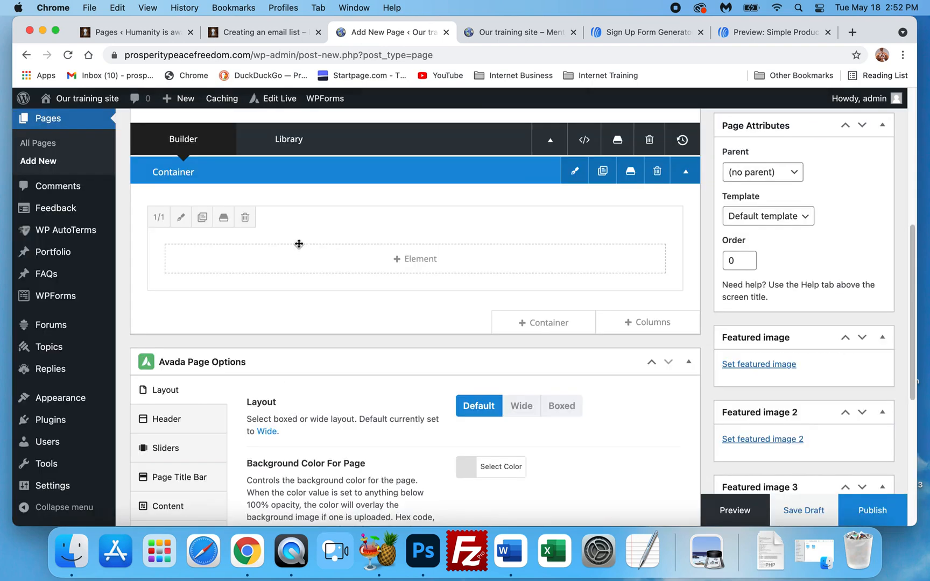
{"action": "scroll", "coordinate": [365, 344], "scroll_direction": "up", "scroll_amount": 10}
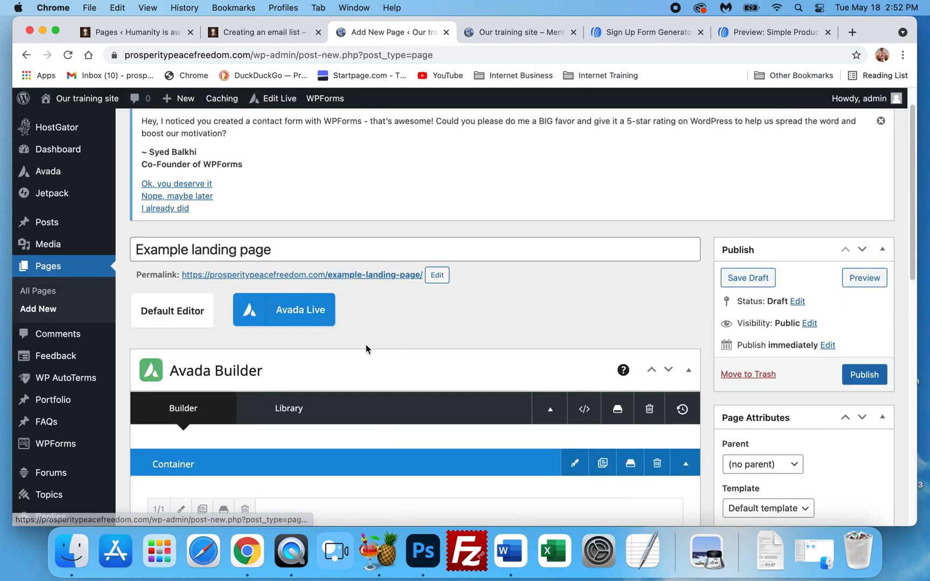
{"action": "scroll", "coordinate": [340, 344], "scroll_direction": "down", "scroll_amount": 3}
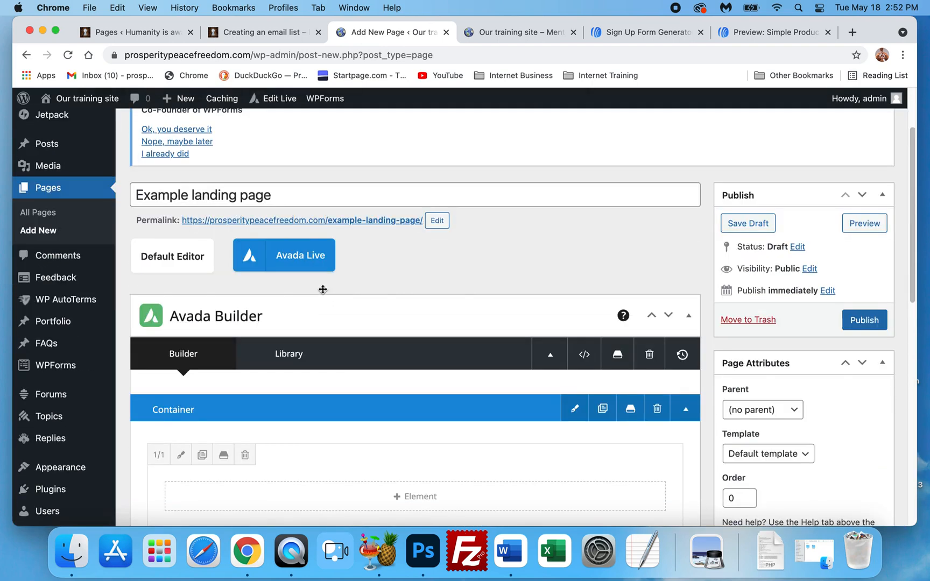
Examine the training site's home page from the banner through the headline, DREAM video and sign up form to the footer
{"action": "left_click", "coordinate": [506, 37]}
{"action": "scroll", "coordinate": [345, 307], "scroll_direction": "up", "scroll_amount": 10}
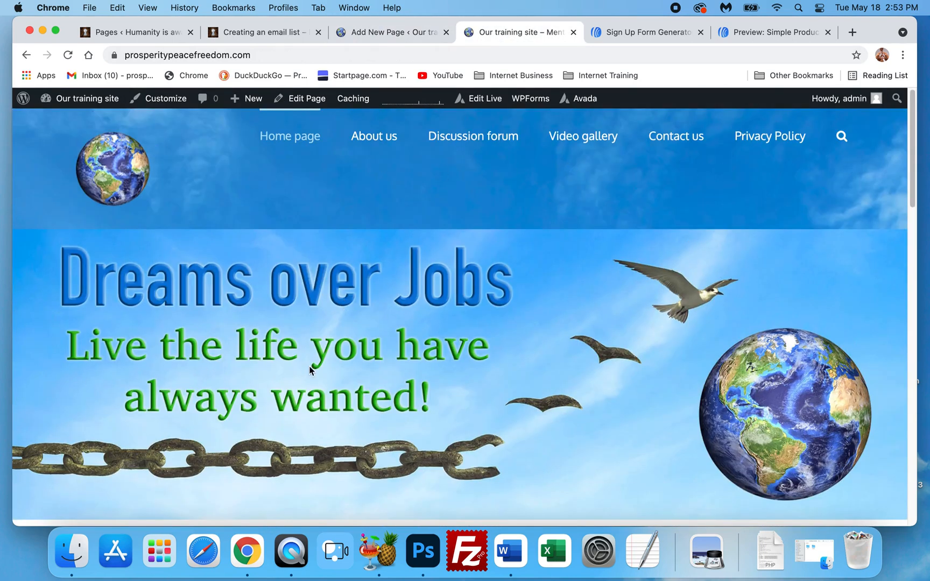
{"action": "scroll", "coordinate": [386, 337], "scroll_direction": "down", "scroll_amount": 15}
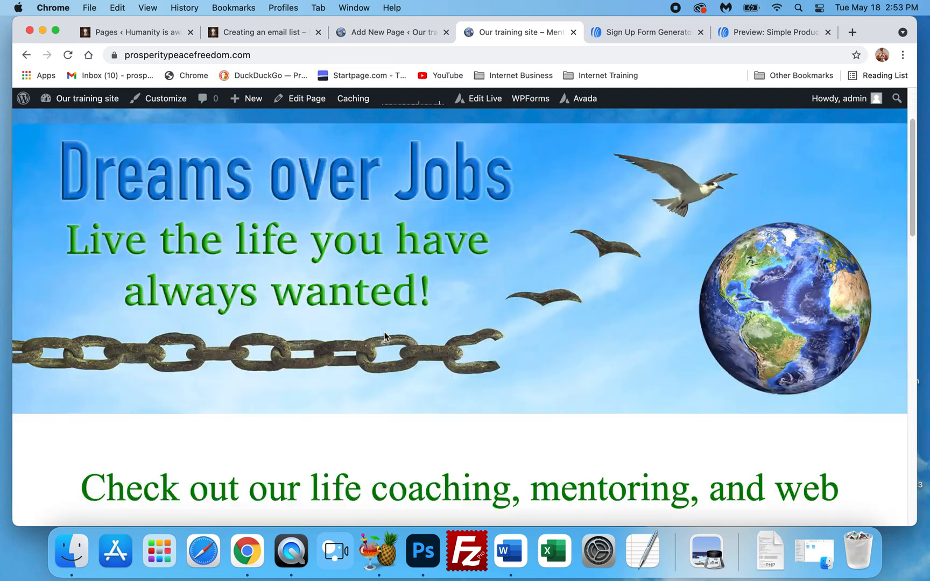
{"action": "scroll", "coordinate": [393, 310], "scroll_direction": "up", "scroll_amount": 3}
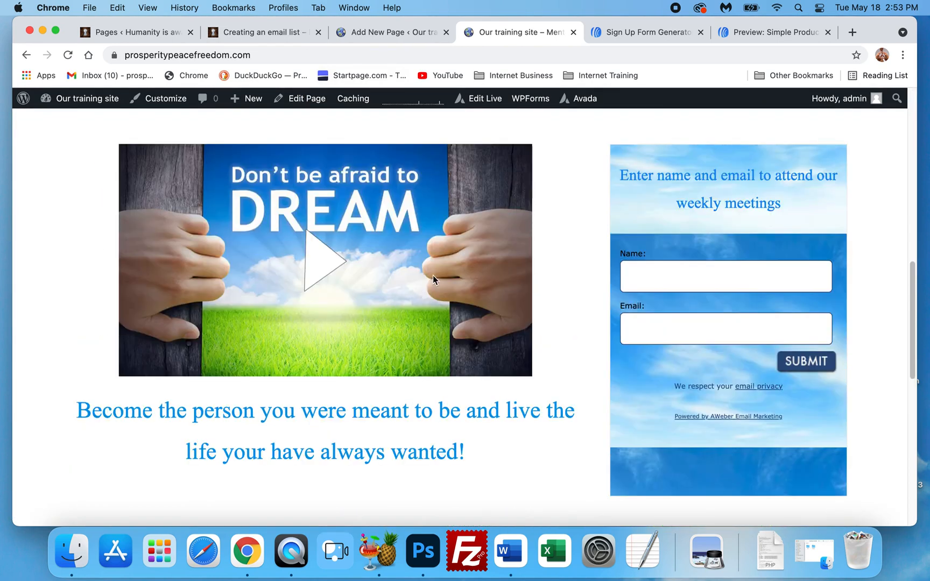
{"action": "scroll", "coordinate": [423, 285], "scroll_direction": "up", "scroll_amount": 10}
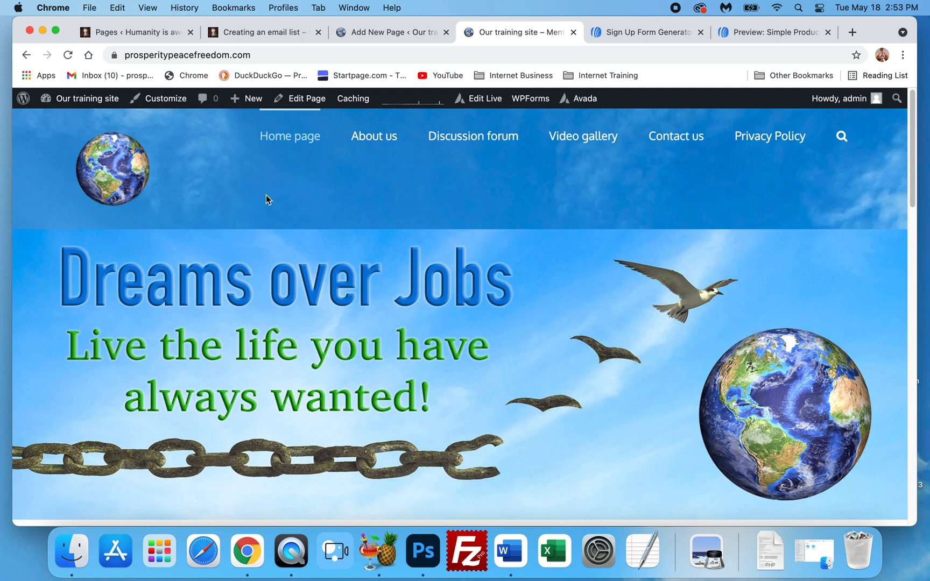
{"action": "scroll", "coordinate": [434, 277], "scroll_direction": "down", "scroll_amount": 6}
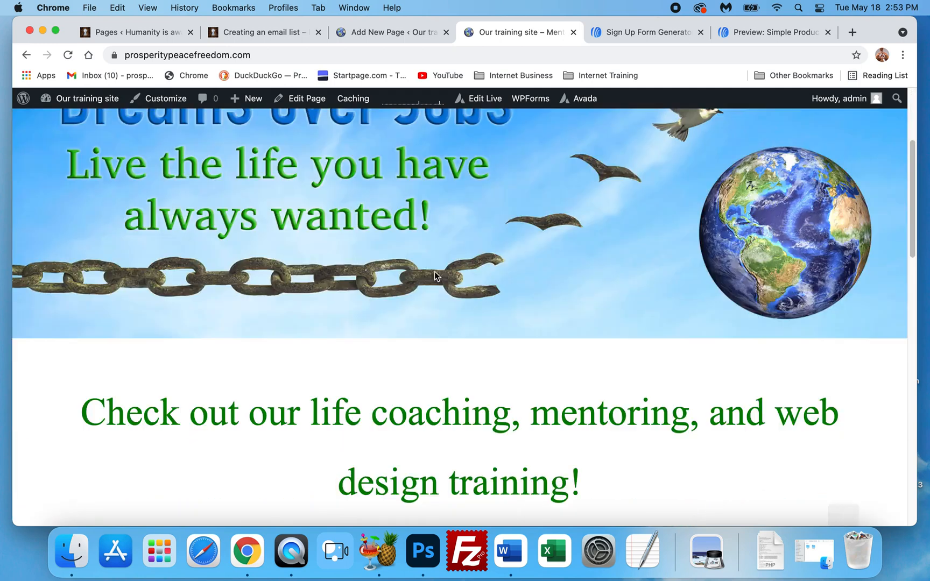
{"action": "scroll", "coordinate": [486, 330], "scroll_direction": "down", "scroll_amount": 5}
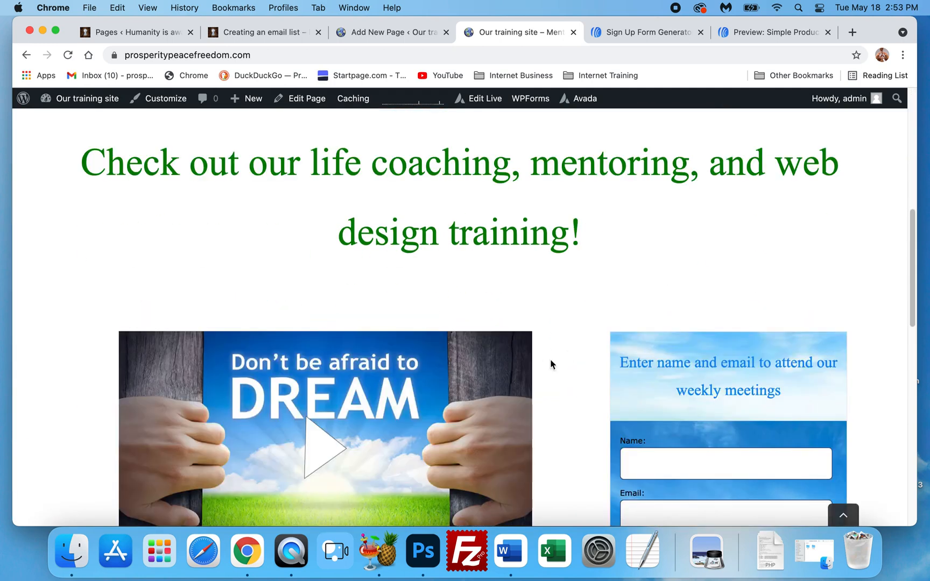
{"action": "scroll", "coordinate": [584, 359], "scroll_direction": "down", "scroll_amount": 2}
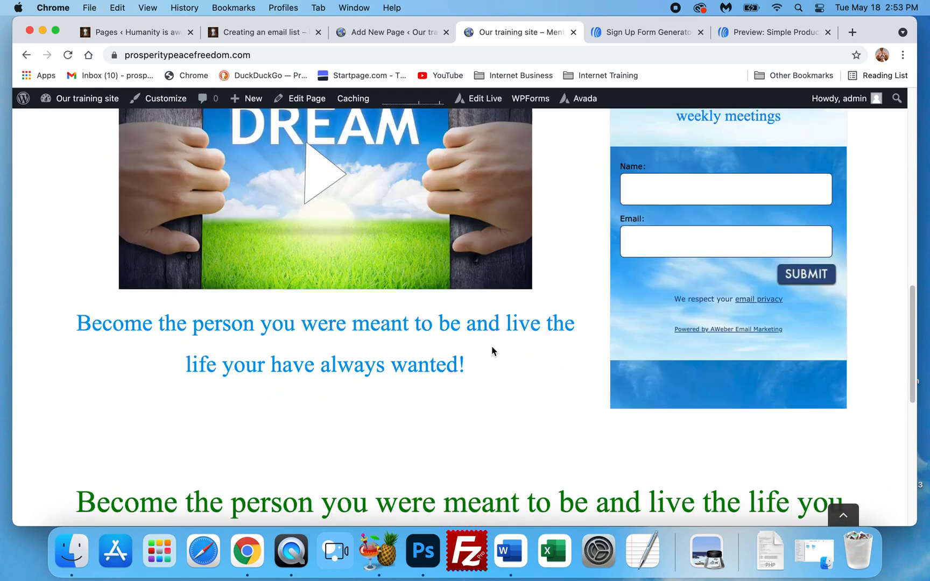
{"action": "scroll", "coordinate": [494, 352], "scroll_direction": "down", "scroll_amount": 6}
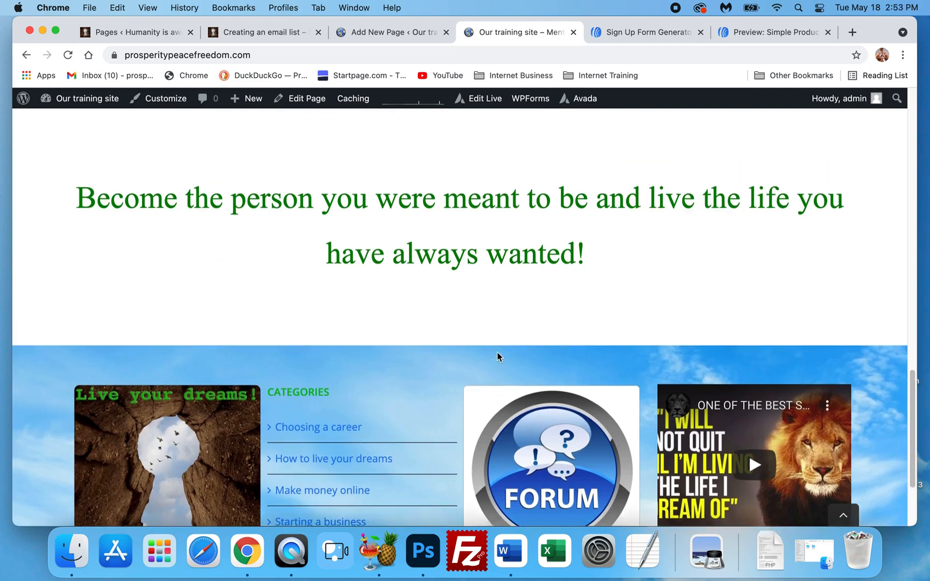
{"action": "scroll", "coordinate": [498, 356], "scroll_direction": "up", "scroll_amount": 15}
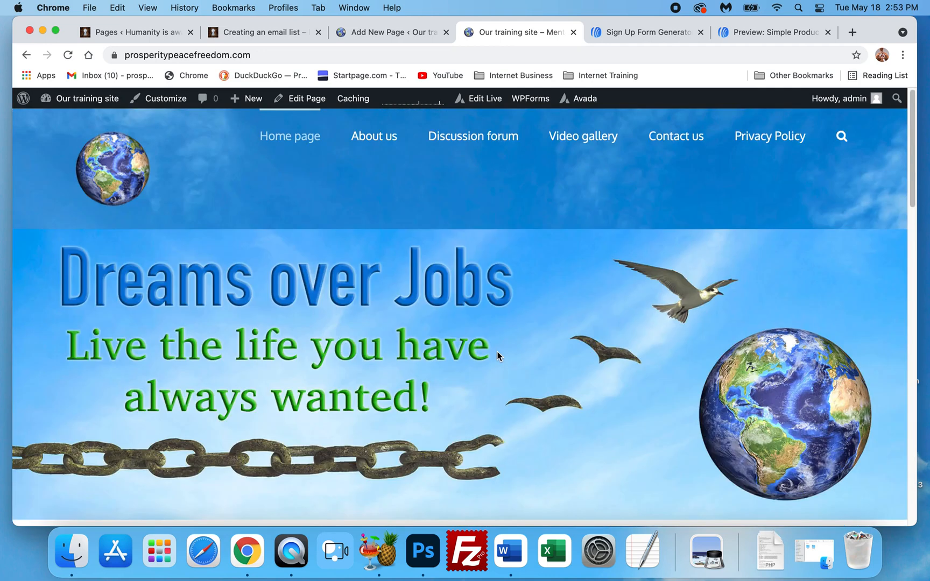
{"action": "scroll", "coordinate": [498, 356], "scroll_direction": "down", "scroll_amount": 8}
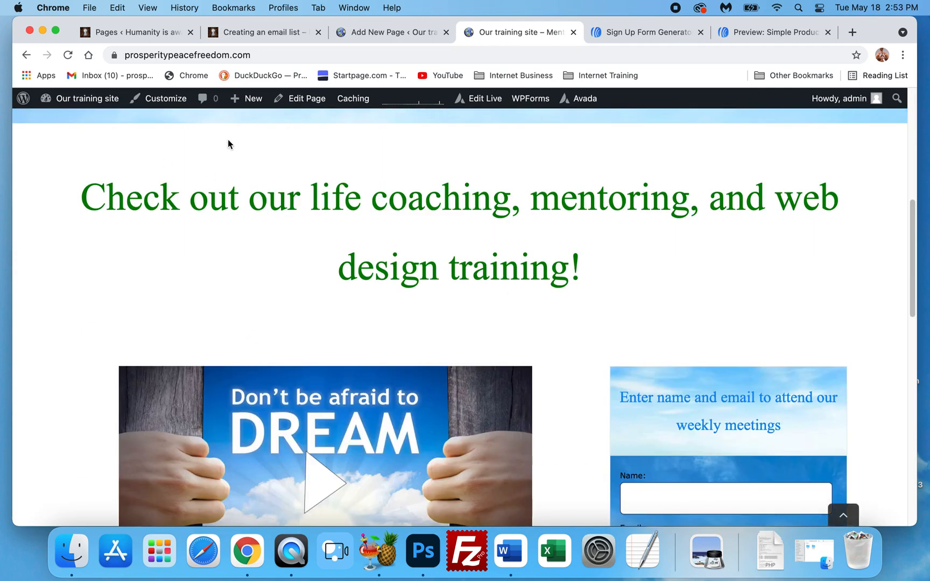
{"action": "scroll", "coordinate": [734, 362], "scroll_direction": "down", "scroll_amount": 4}
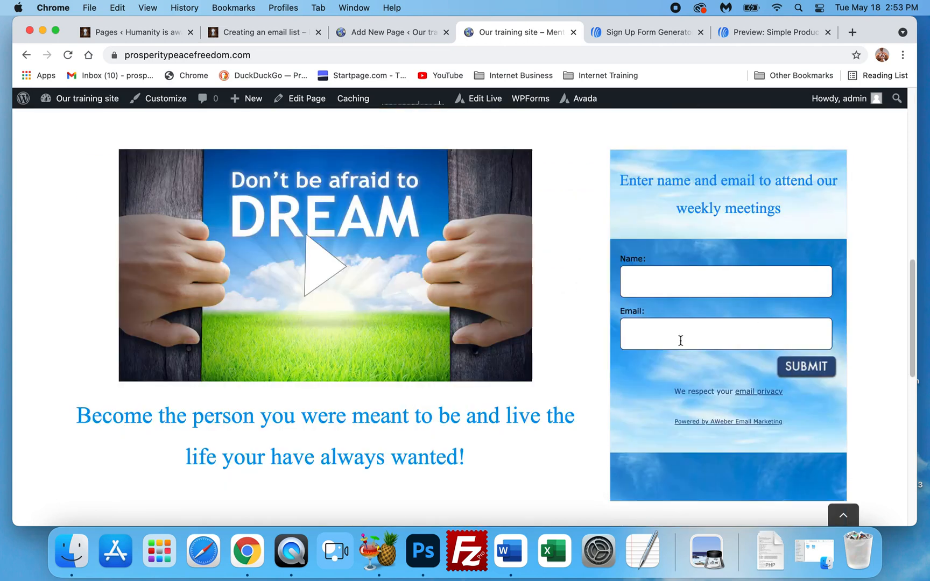
{"action": "scroll", "coordinate": [668, 341], "scroll_direction": "up", "scroll_amount": 2}
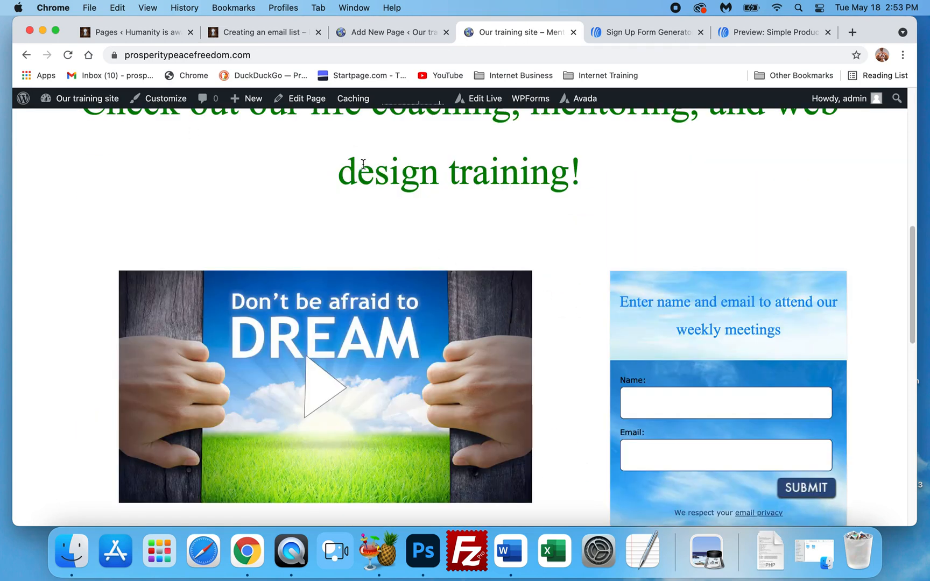
Review the home page's lower part, from the DREAM video and sign up form to the green closing headline
{"action": "scroll", "coordinate": [664, 325], "scroll_direction": "down", "scroll_amount": 1}
{"action": "scroll", "coordinate": [615, 315], "scroll_direction": "down", "scroll_amount": 2}
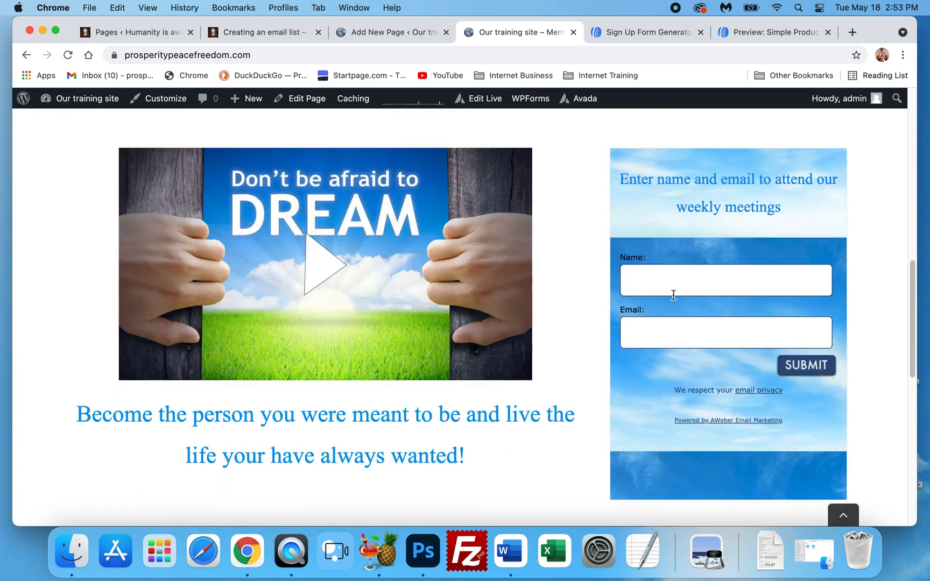
{"action": "scroll", "coordinate": [699, 359], "scroll_direction": "down", "scroll_amount": 4}
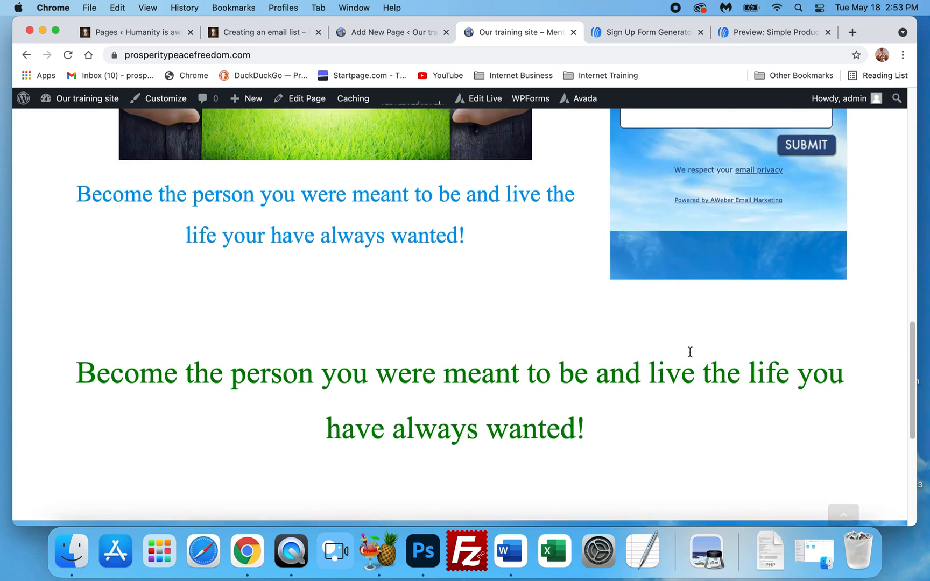
{"action": "scroll", "coordinate": [690, 353], "scroll_direction": "up", "scroll_amount": 15}
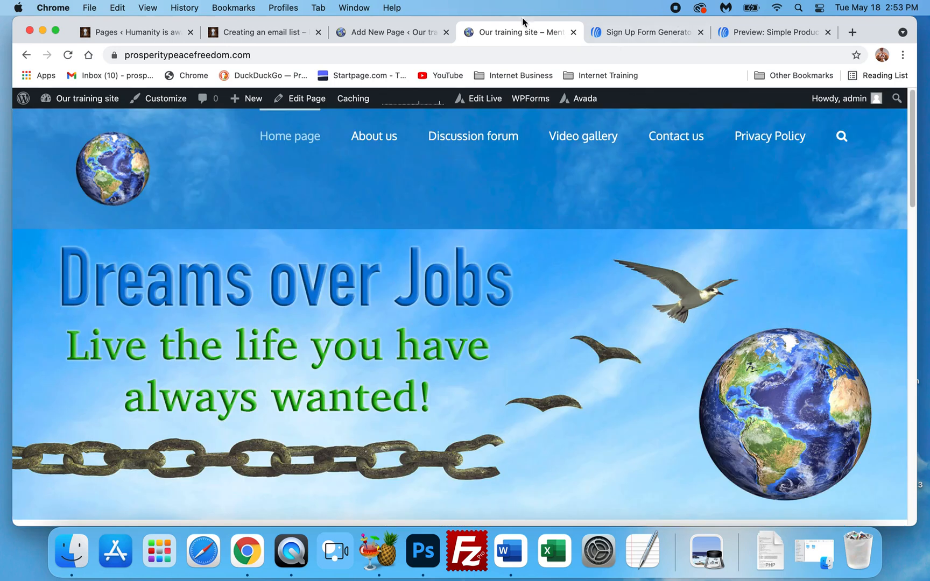
Return to the new page's editor and set its layout to Boxed in the Avada Page Options
{"action": "left_click", "coordinate": [370, 34]}
{"action": "scroll", "coordinate": [197, 313], "scroll_direction": "down", "scroll_amount": 2}
{"action": "scroll", "coordinate": [197, 313], "scroll_direction": "down", "scroll_amount": 5}
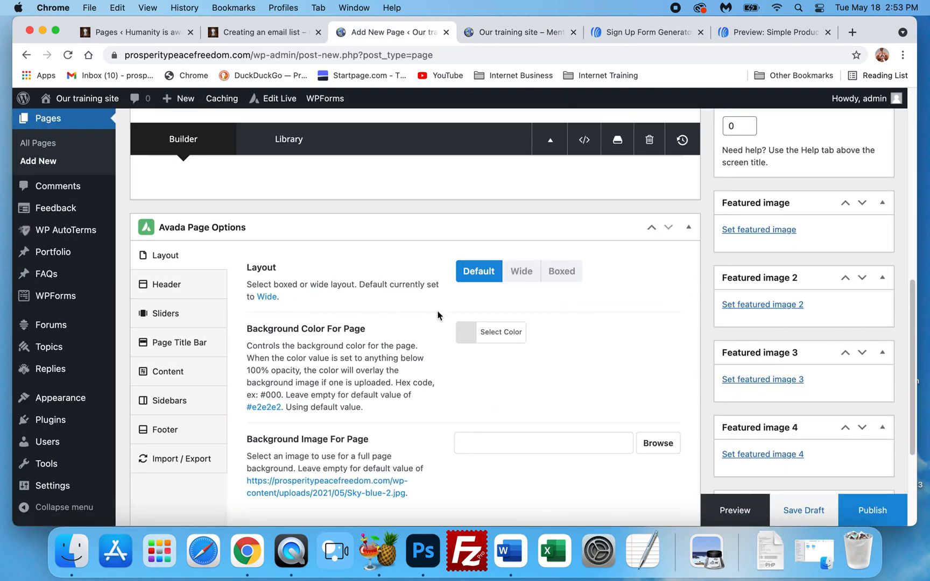
{"action": "scroll", "coordinate": [244, 318], "scroll_direction": "down", "scroll_amount": 1}
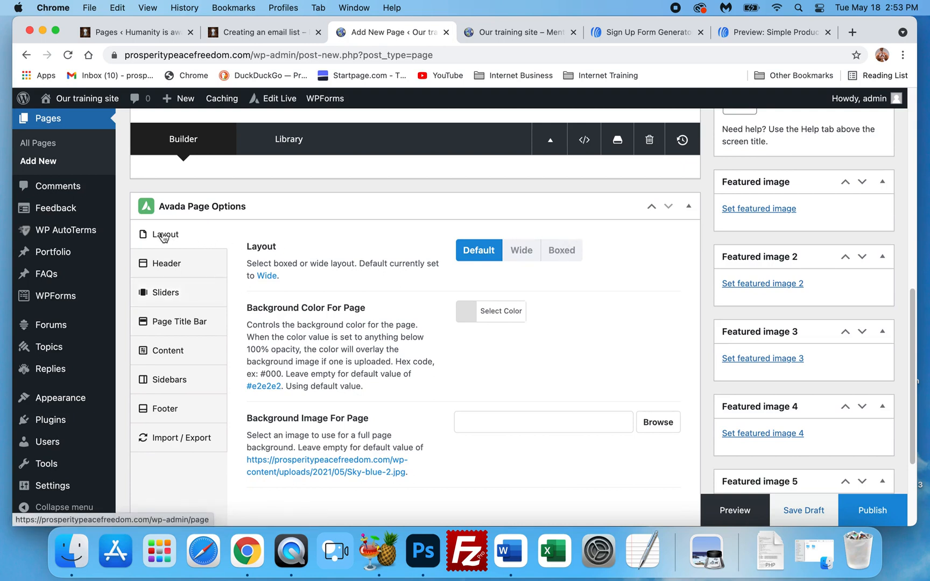
{"action": "left_click", "coordinate": [568, 255]}
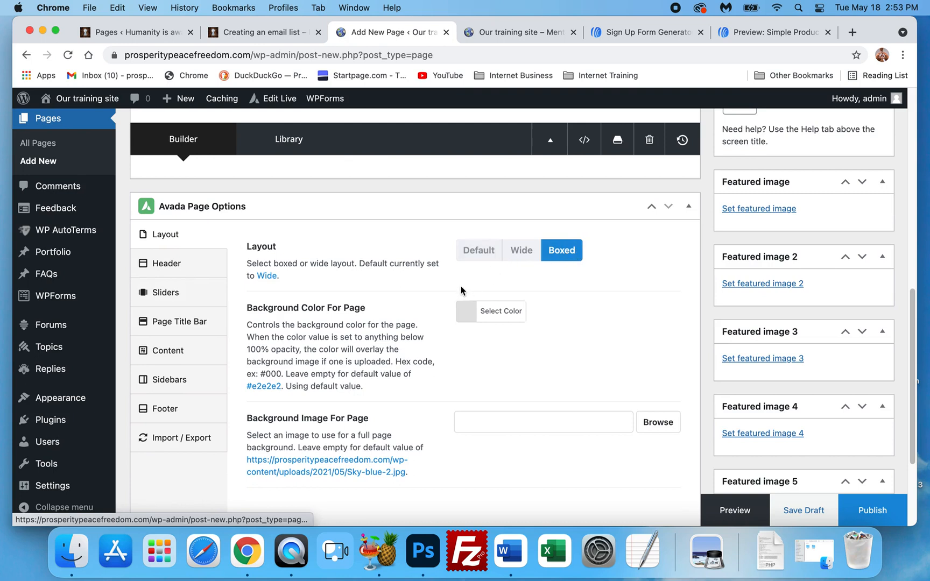
{"action": "scroll", "coordinate": [330, 298], "scroll_direction": "down", "scroll_amount": 1}
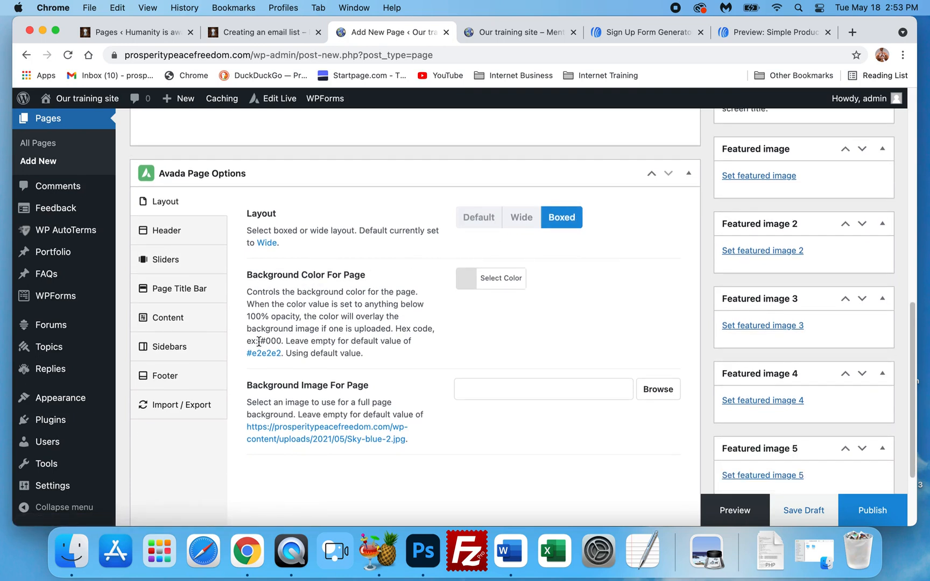
{"action": "left_click", "coordinate": [470, 388]}
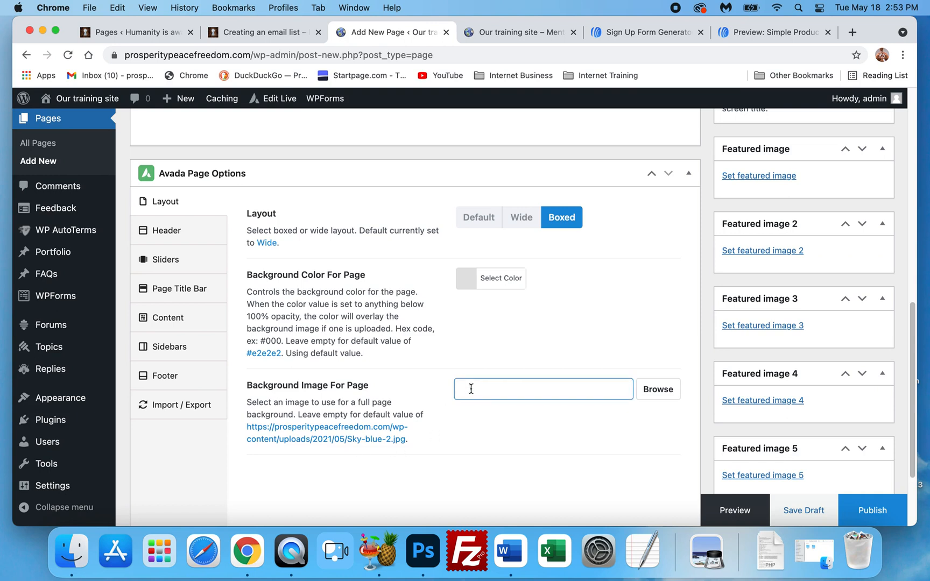
{"action": "left_click", "coordinate": [507, 392]}
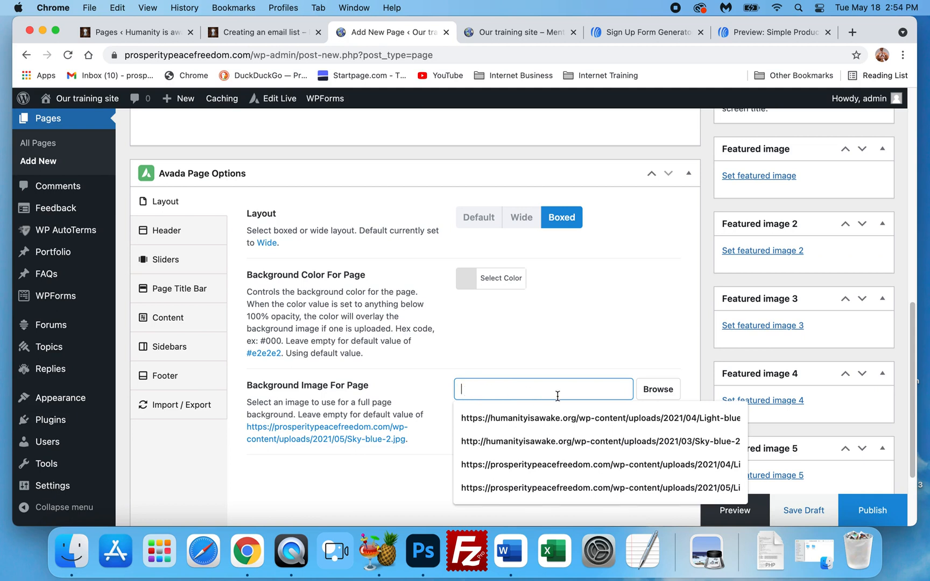
{"action": "left_click", "coordinate": [612, 276]}
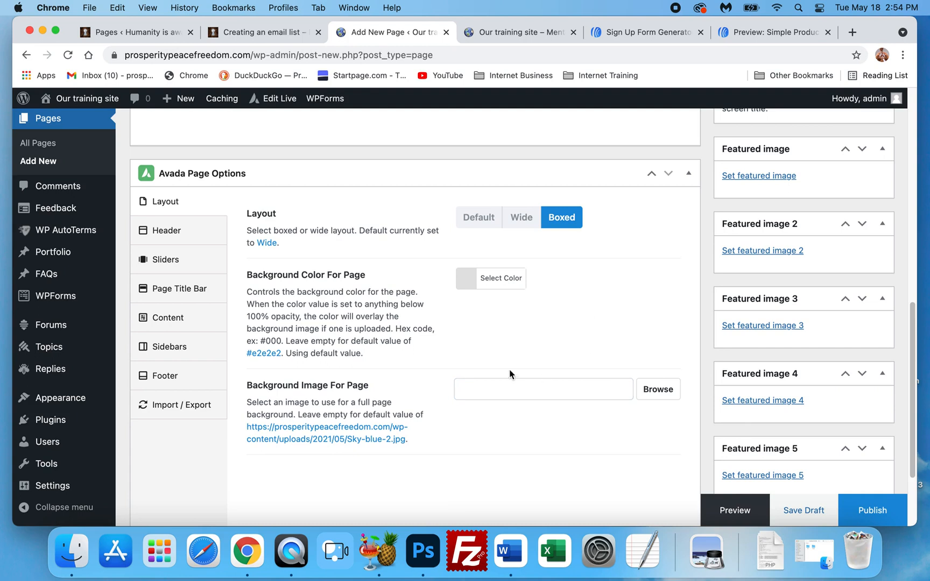
Set Show First Featured Image to No in the page's content options
{"action": "left_click", "coordinate": [178, 319]}
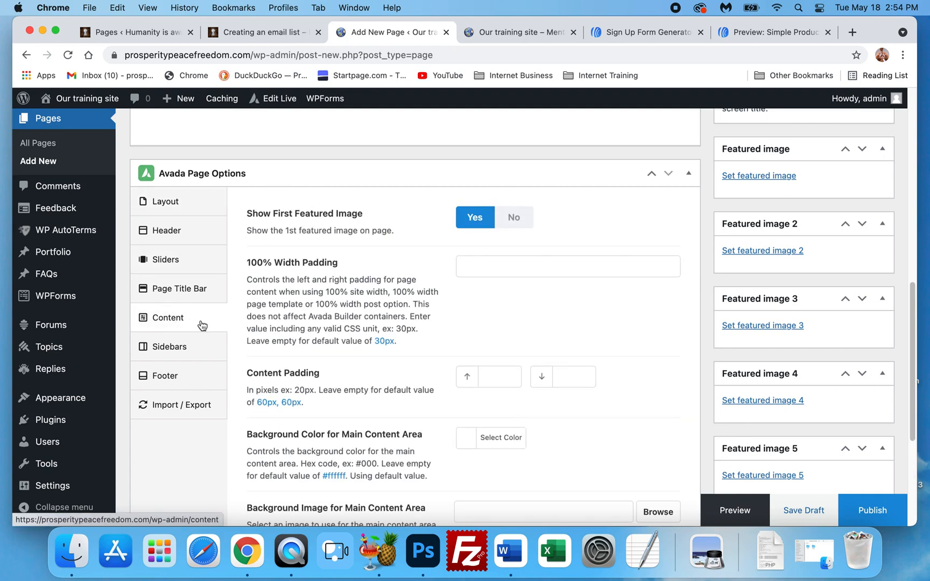
{"action": "left_click", "coordinate": [514, 221]}
{"action": "scroll", "coordinate": [373, 344], "scroll_direction": "down", "scroll_amount": 2}
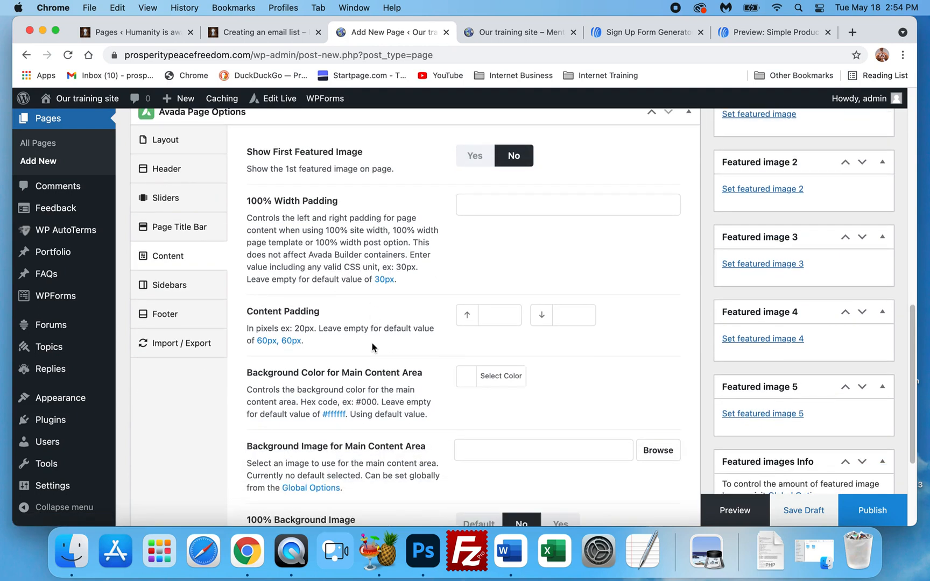
{"action": "scroll", "coordinate": [232, 350], "scroll_direction": "up", "scroll_amount": 2}
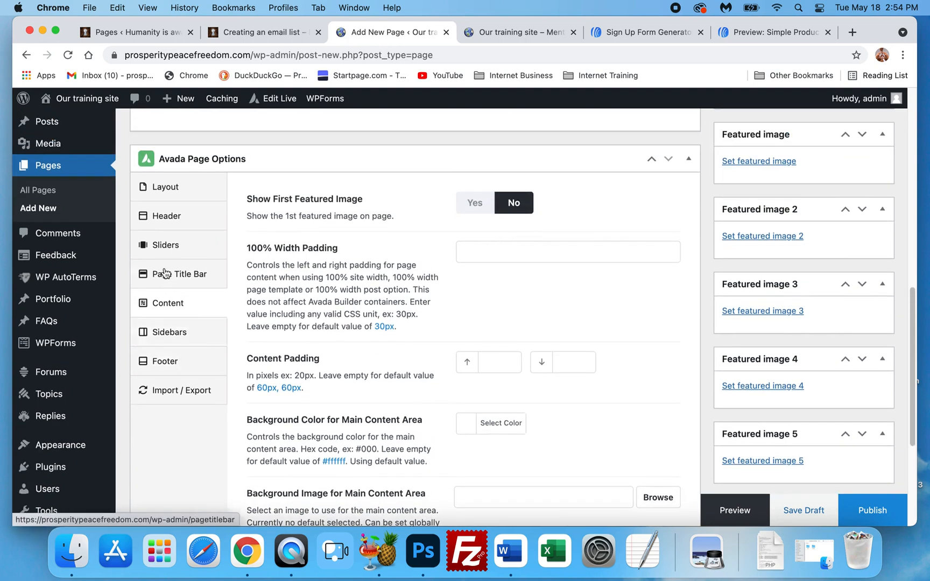
Set Light-blue-sky.jpg from the media library as the background image for the page in the layout options
{"action": "left_click", "coordinate": [187, 200]}
{"action": "left_click", "coordinate": [489, 375]}
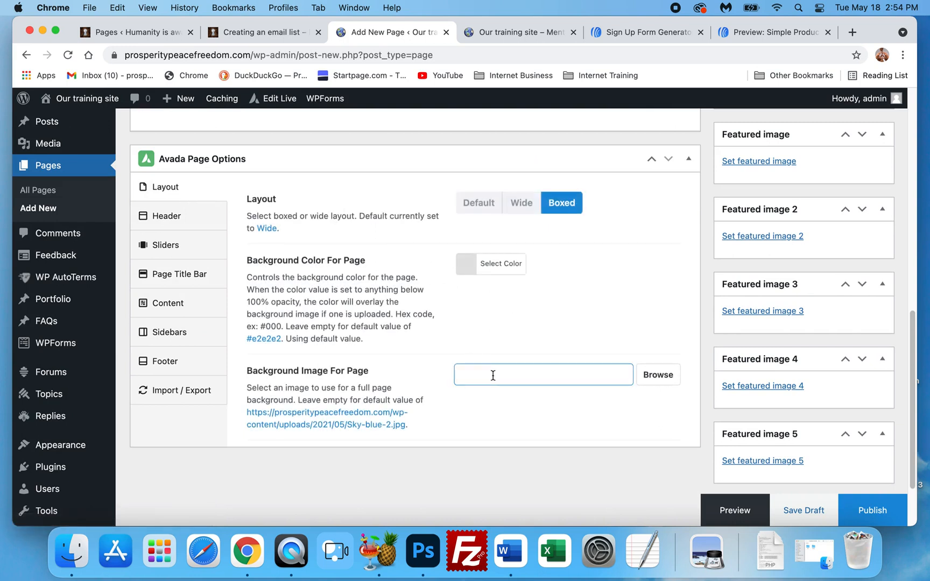
{"action": "left_click", "coordinate": [666, 379]}
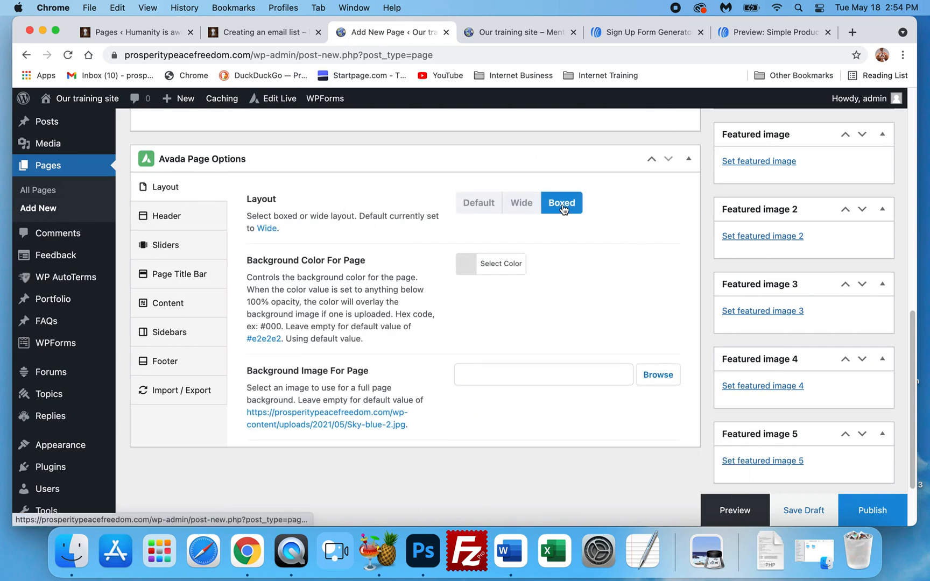
{"action": "left_click", "coordinate": [658, 379]}
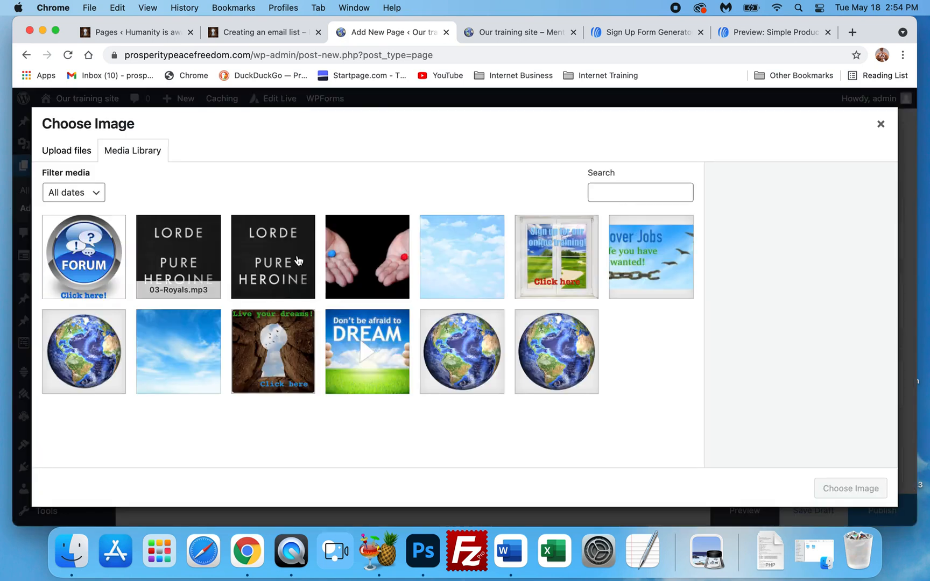
{"action": "left_click", "coordinate": [468, 269]}
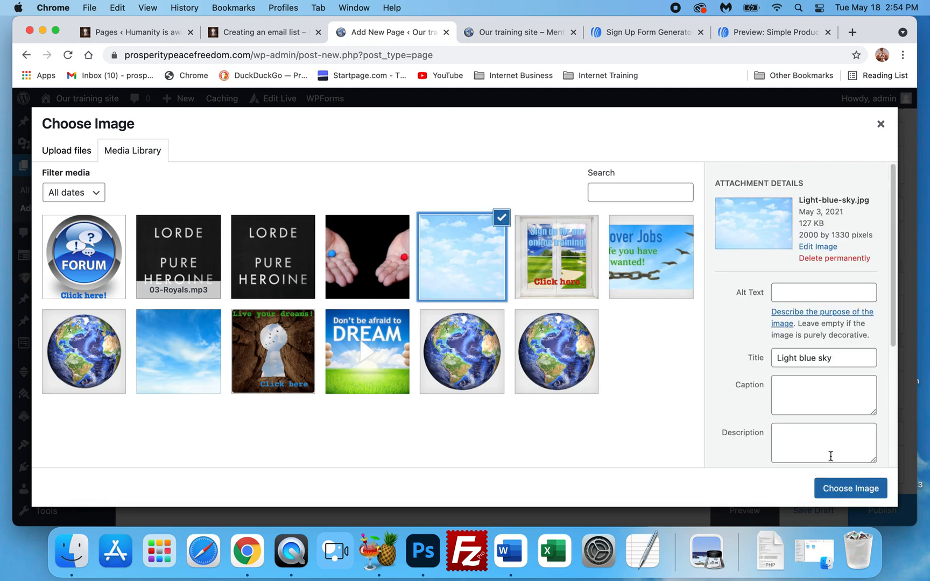
{"action": "left_click", "coordinate": [851, 487]}
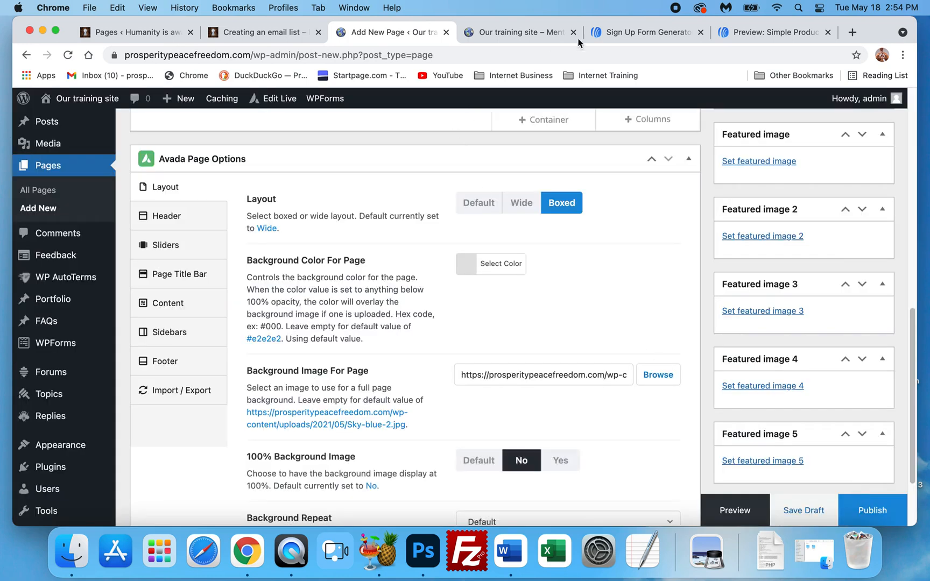
Examine the home page's wide layout around the headline for comparison, and check the new page's background image options
{"action": "left_click", "coordinate": [514, 32]}
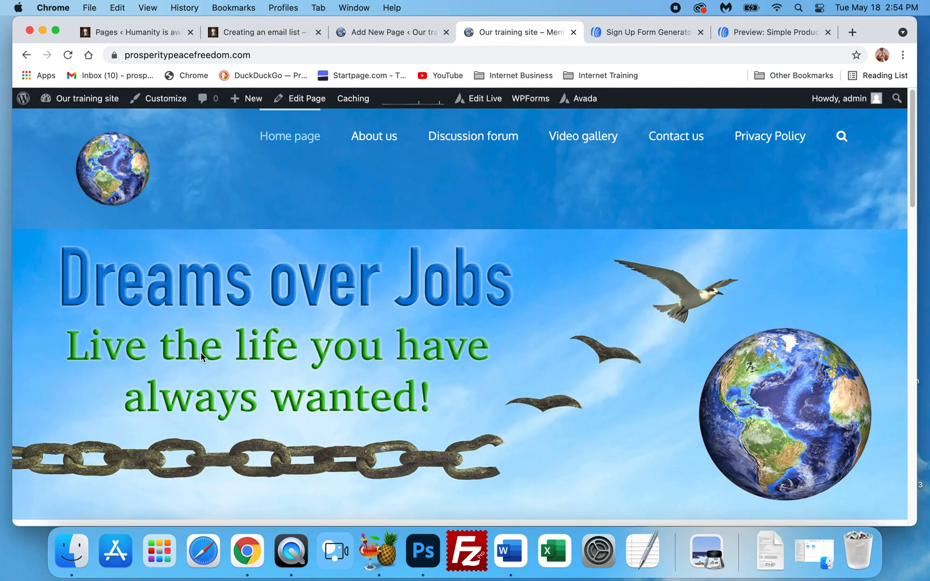
{"action": "scroll", "coordinate": [185, 339], "scroll_direction": "down", "scroll_amount": 7}
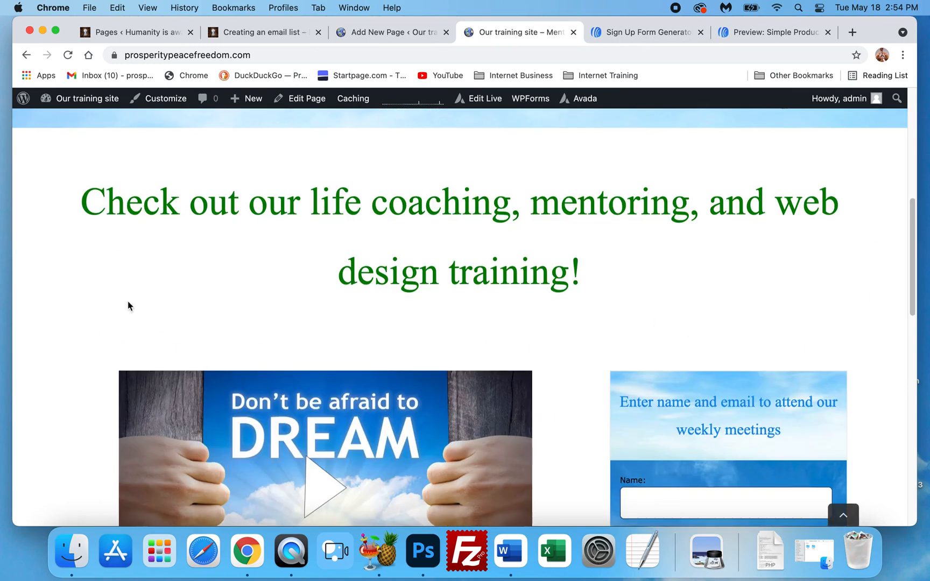
{"action": "scroll", "coordinate": [128, 307], "scroll_direction": "down", "scroll_amount": 2}
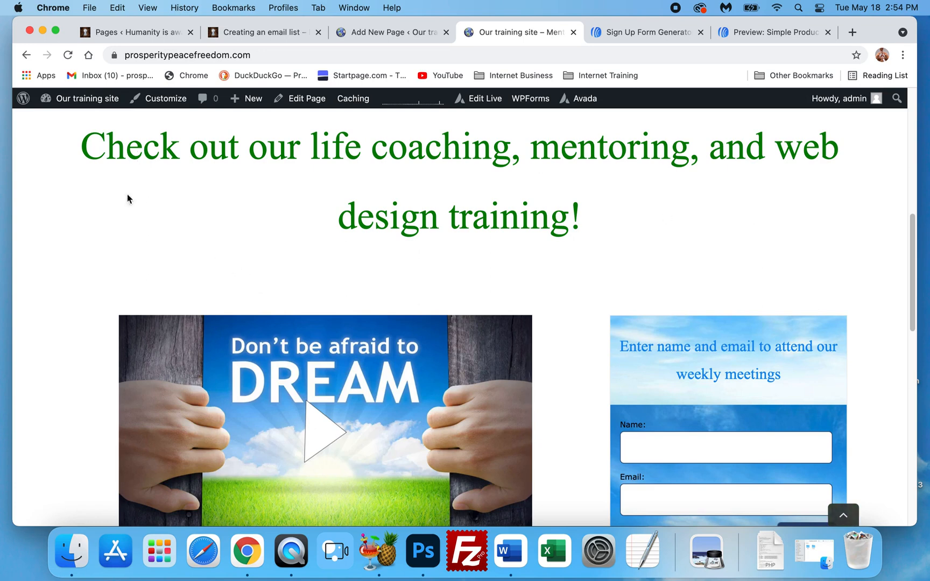
{"action": "left_click", "coordinate": [390, 37]}
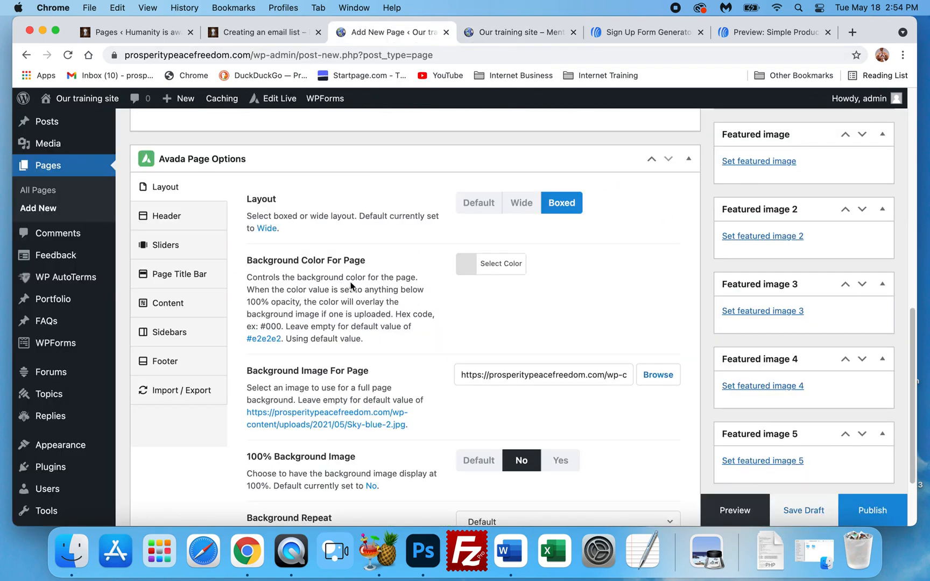
{"action": "scroll", "coordinate": [409, 332], "scroll_direction": "down", "scroll_amount": 4}
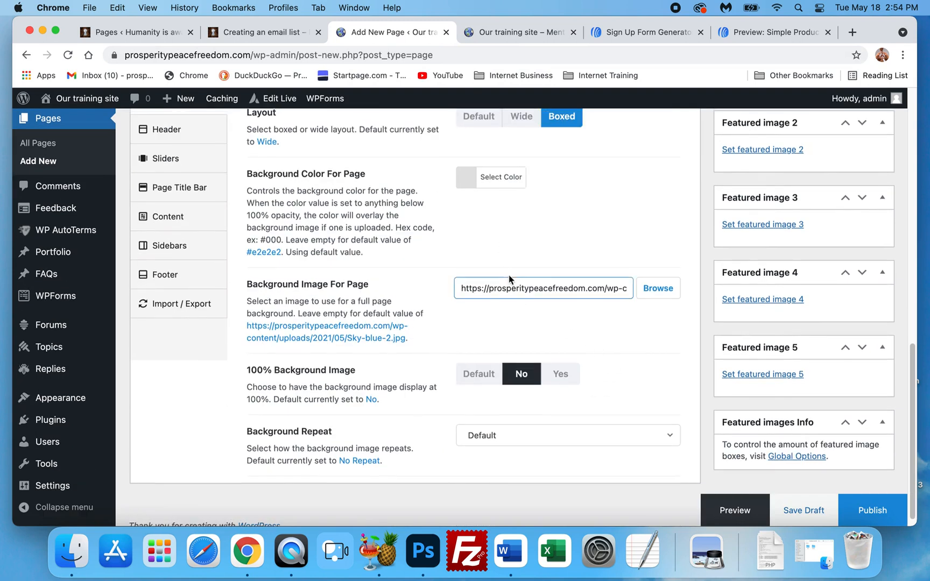
{"action": "scroll", "coordinate": [508, 275], "scroll_direction": "down", "scroll_amount": 1}
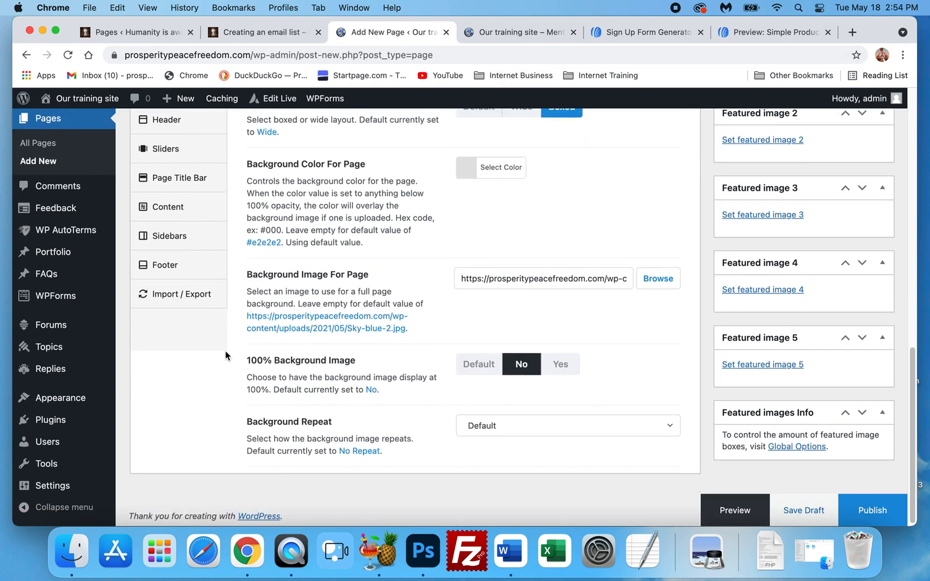
Turn off the header display for the page and set the page title bar to Hide
{"action": "scroll", "coordinate": [197, 278], "scroll_direction": "up", "scroll_amount": 4}
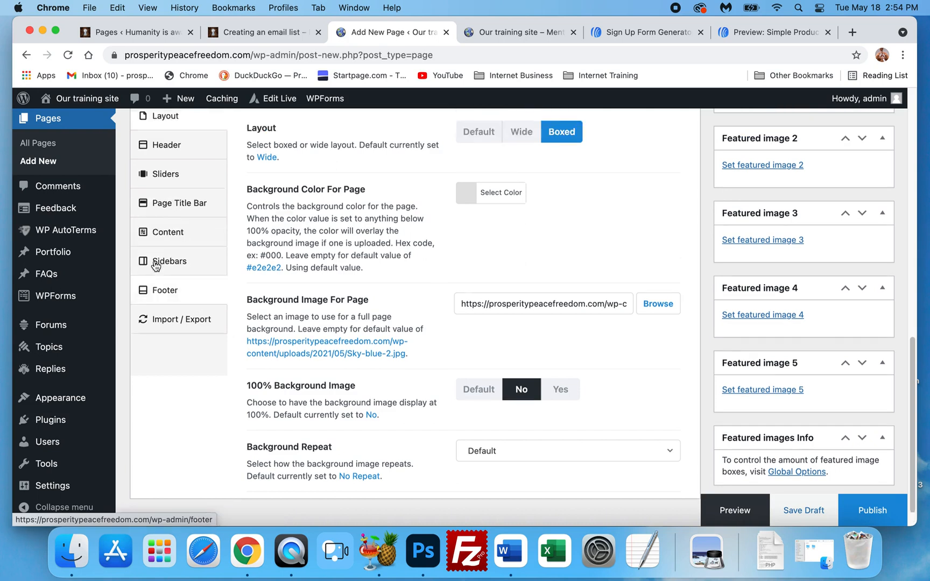
{"action": "left_click", "coordinate": [197, 226]}
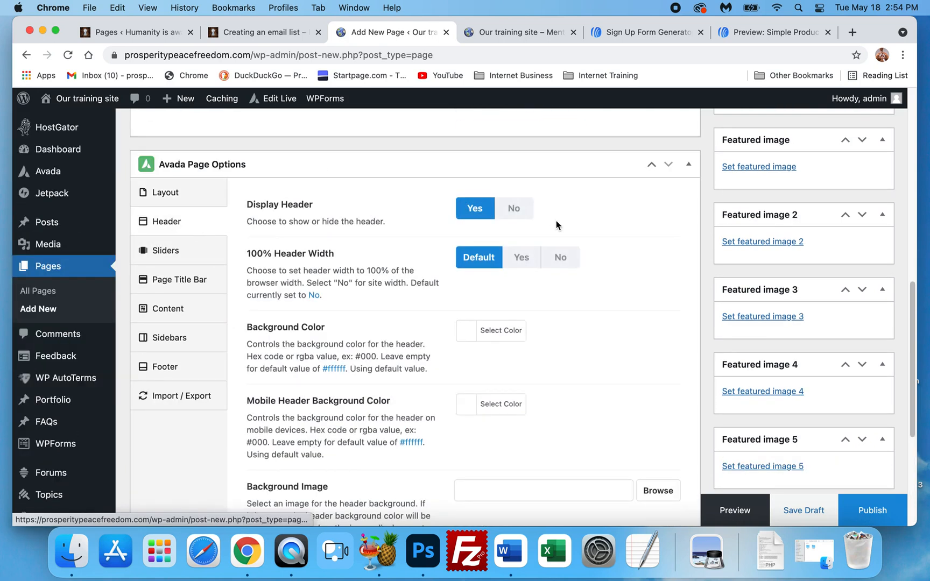
{"action": "left_click", "coordinate": [520, 210]}
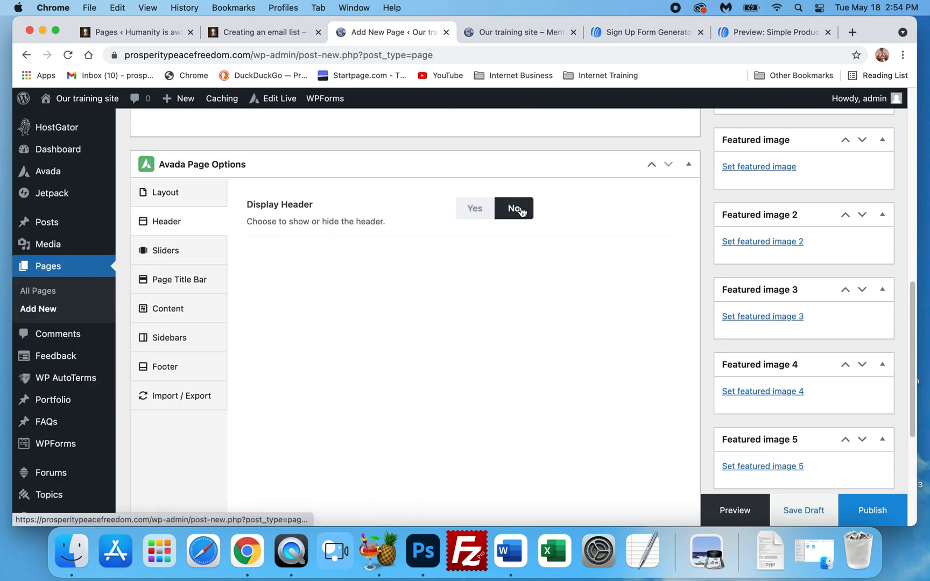
{"action": "left_click", "coordinate": [184, 287]}
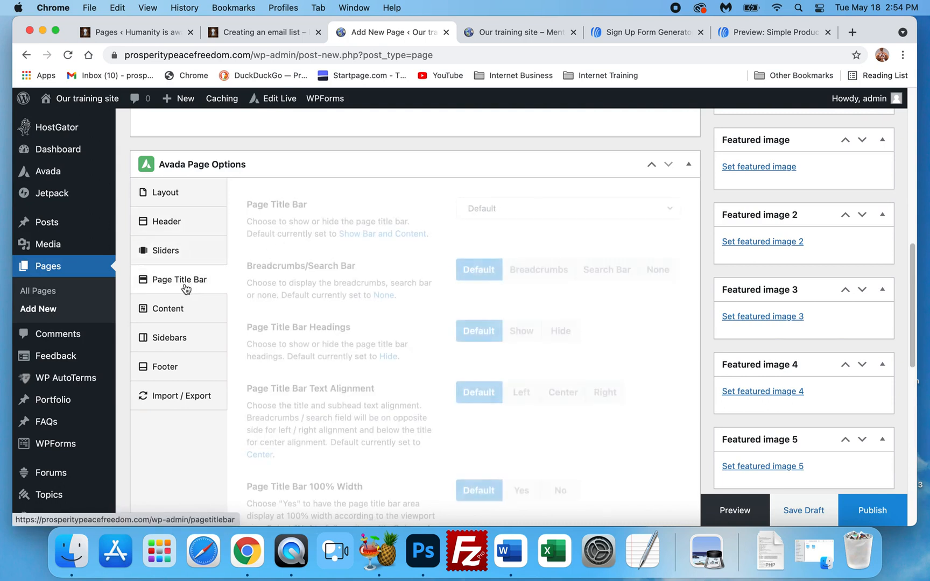
{"action": "left_click", "coordinate": [553, 211]}
{"action": "left_click", "coordinate": [478, 305]}
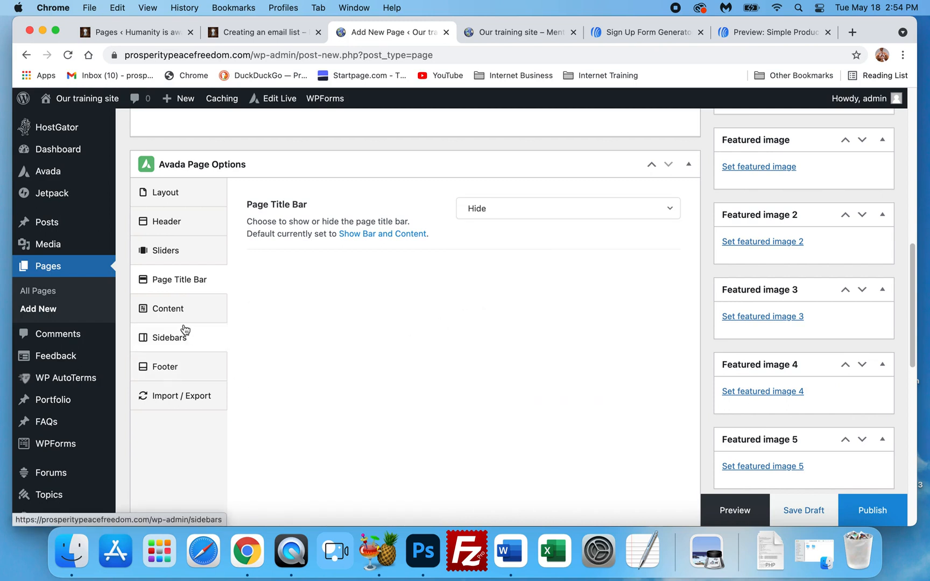
Set both the footer's widget areas and its copyright area to No so neither is displayed
{"action": "left_click", "coordinate": [183, 371]}
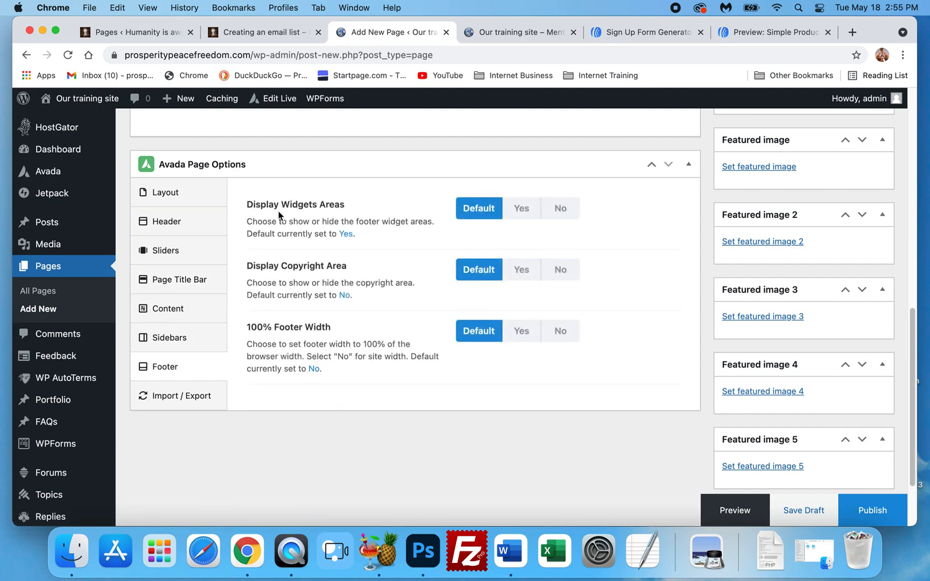
{"action": "left_click", "coordinate": [558, 209]}
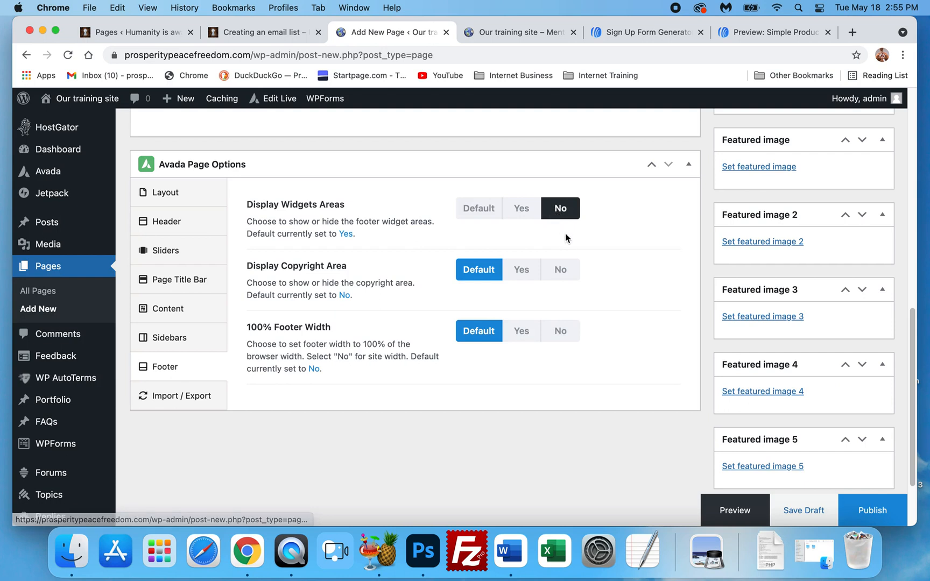
{"action": "left_click", "coordinate": [560, 271]}
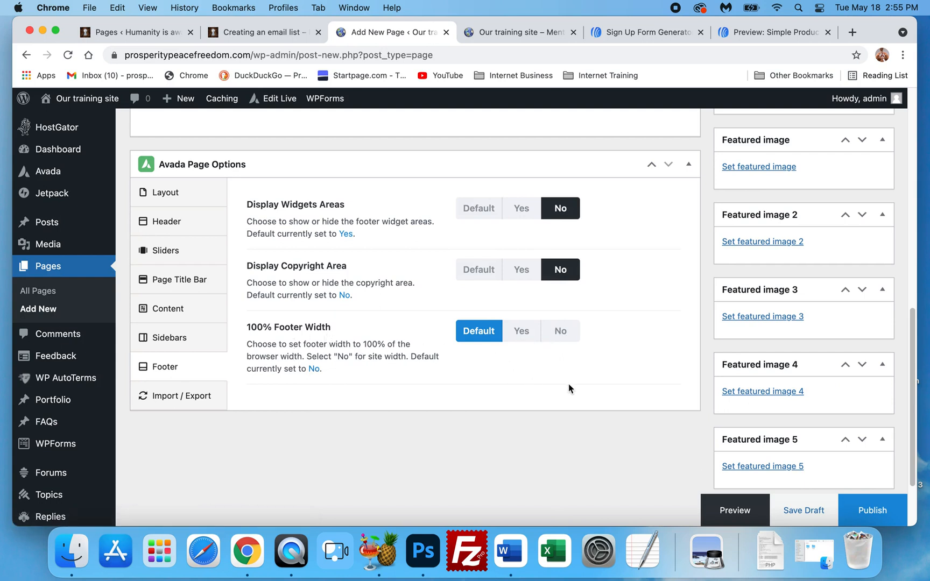
{"action": "scroll", "coordinate": [568, 387], "scroll_direction": "down", "scroll_amount": 2}
{"action": "scroll", "coordinate": [499, 365], "scroll_direction": "up", "scroll_amount": 10}
{"action": "scroll", "coordinate": [497, 363], "scroll_direction": "up", "scroll_amount": 3}
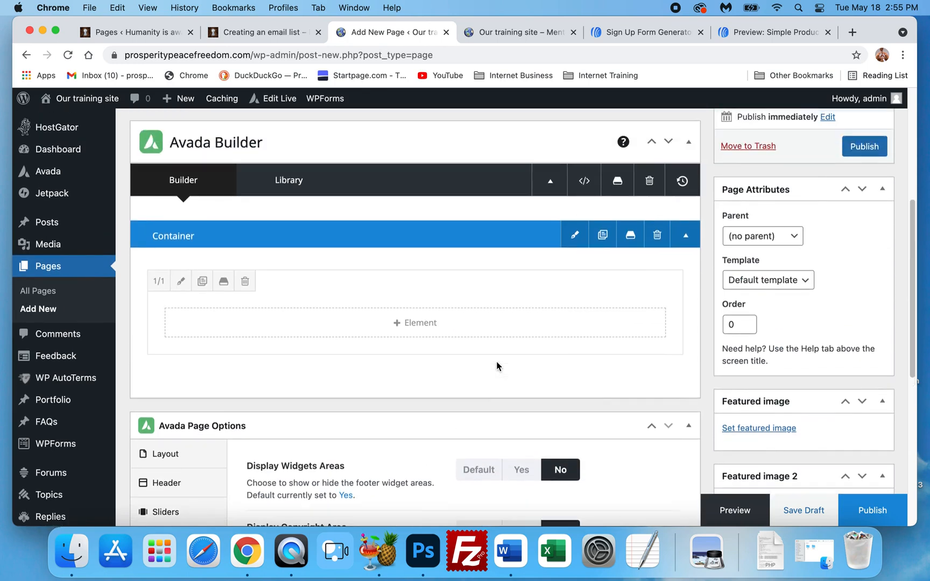
{"action": "scroll", "coordinate": [413, 350], "scroll_direction": "down", "scroll_amount": 10}
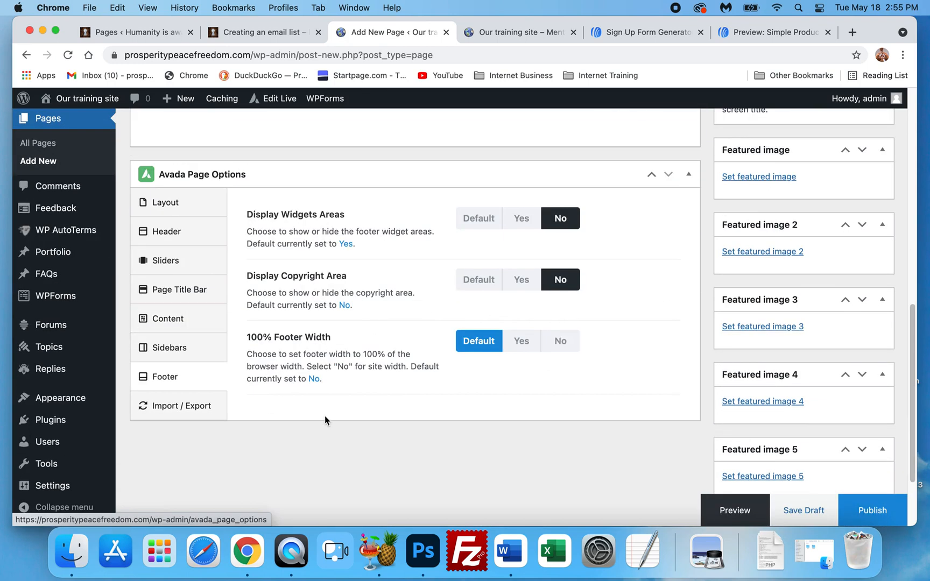
{"action": "scroll", "coordinate": [324, 416], "scroll_direction": "up", "scroll_amount": 3}
{"action": "scroll", "coordinate": [325, 415], "scroll_direction": "up", "scroll_amount": 10}
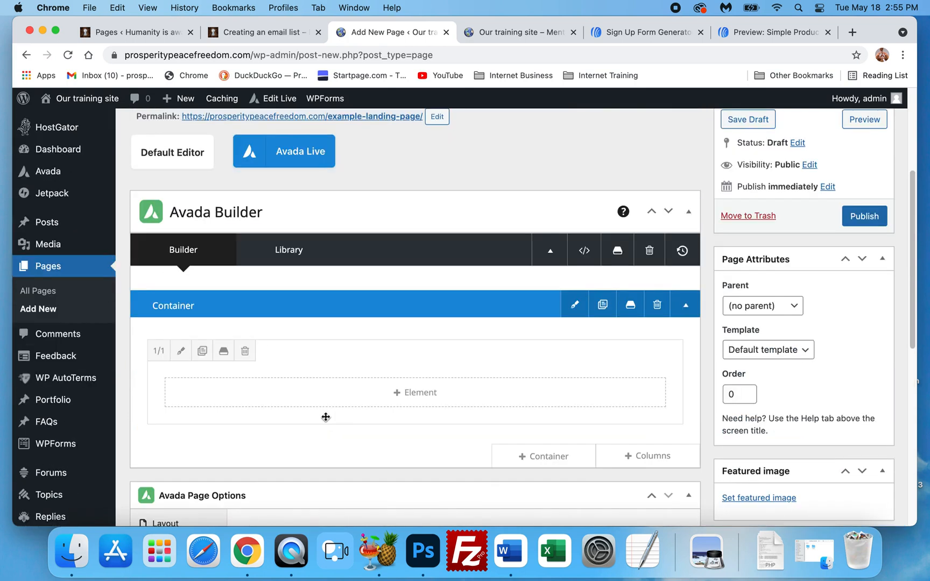
Look through the design elements available for the page's empty column and start adding a Youtube element
{"action": "left_click", "coordinate": [396, 397]}
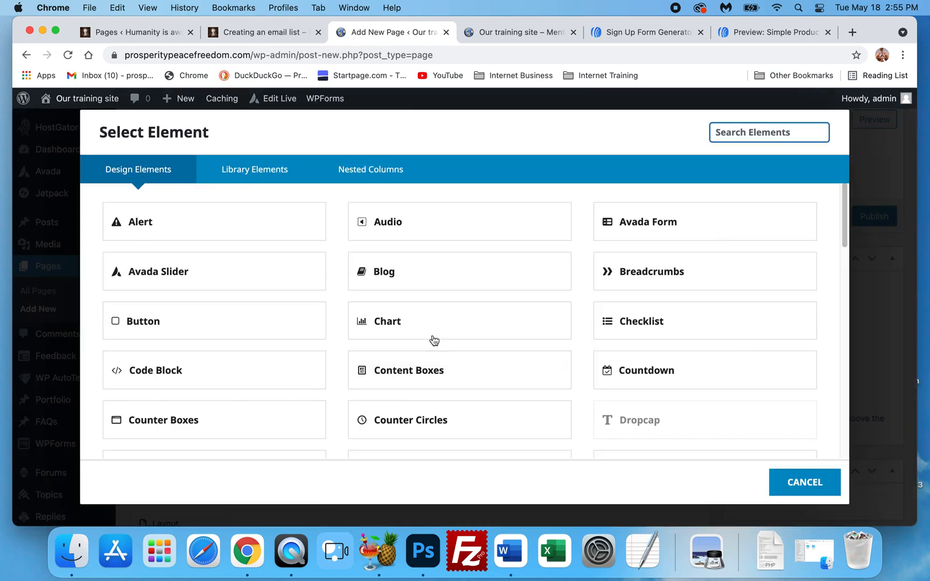
{"action": "scroll", "coordinate": [492, 321], "scroll_direction": "down", "scroll_amount": 2}
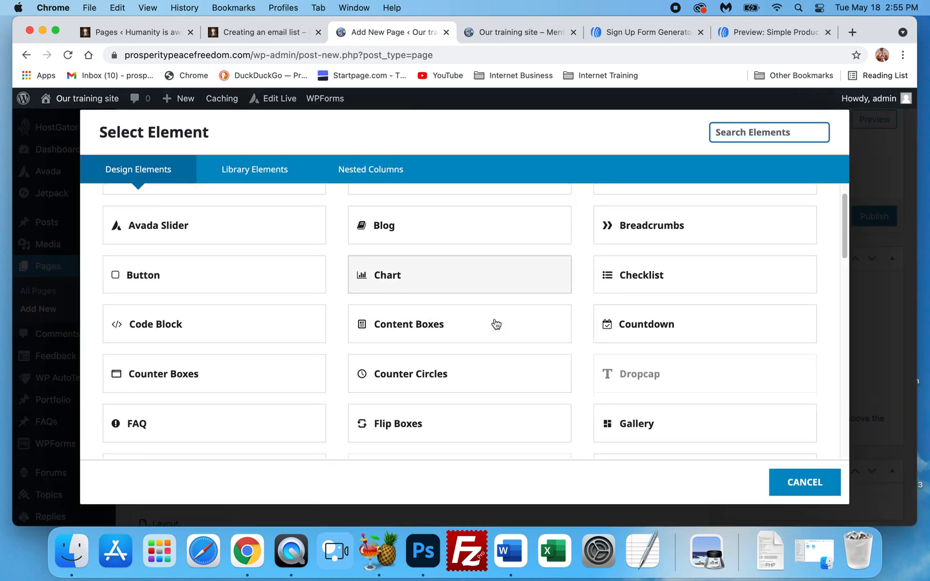
{"action": "scroll", "coordinate": [487, 323], "scroll_direction": "down", "scroll_amount": 3}
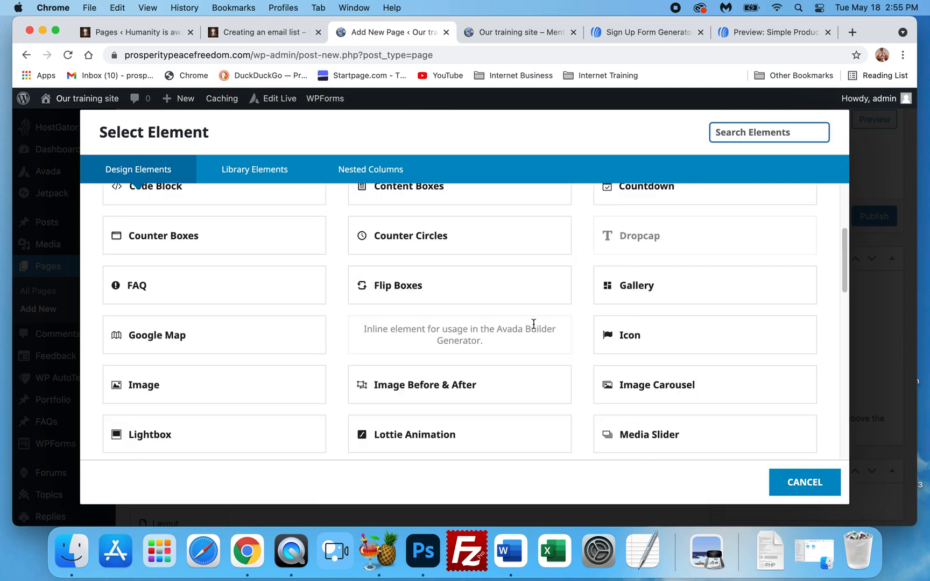
{"action": "scroll", "coordinate": [534, 327], "scroll_direction": "down", "scroll_amount": 3}
{"action": "scroll", "coordinate": [535, 330], "scroll_direction": "down", "scroll_amount": 5}
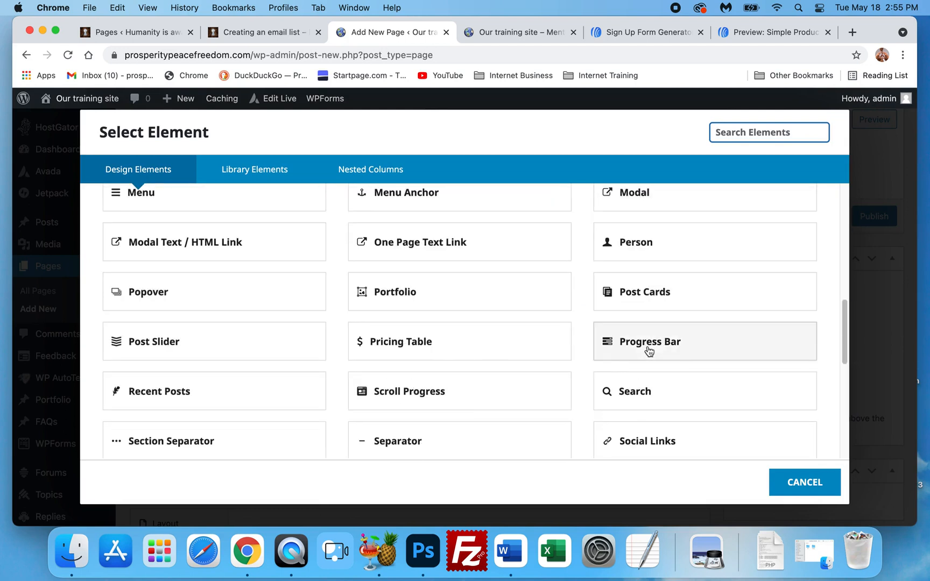
{"action": "scroll", "coordinate": [649, 351], "scroll_direction": "down", "scroll_amount": 1}
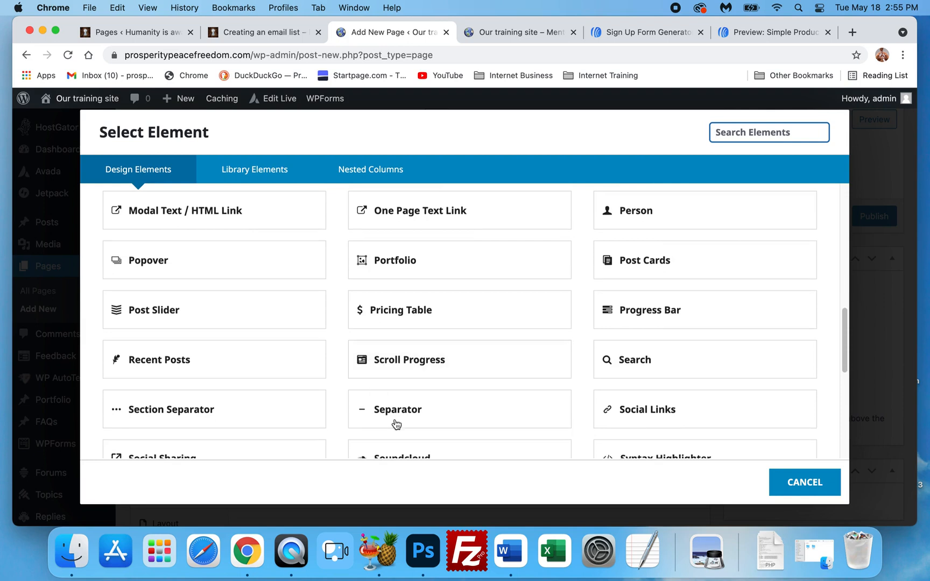
{"action": "scroll", "coordinate": [517, 336], "scroll_direction": "down", "scroll_amount": 5}
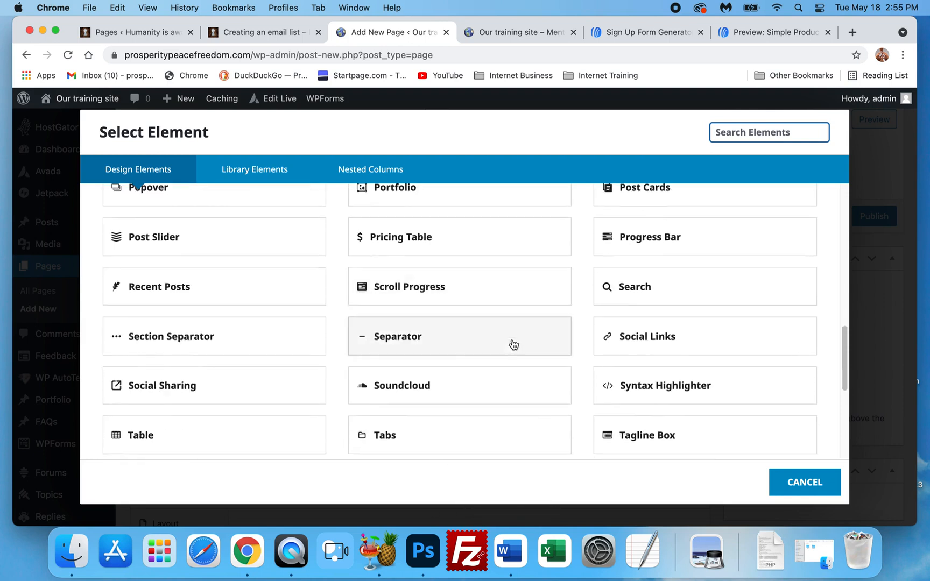
{"action": "scroll", "coordinate": [499, 350], "scroll_direction": "down", "scroll_amount": 5}
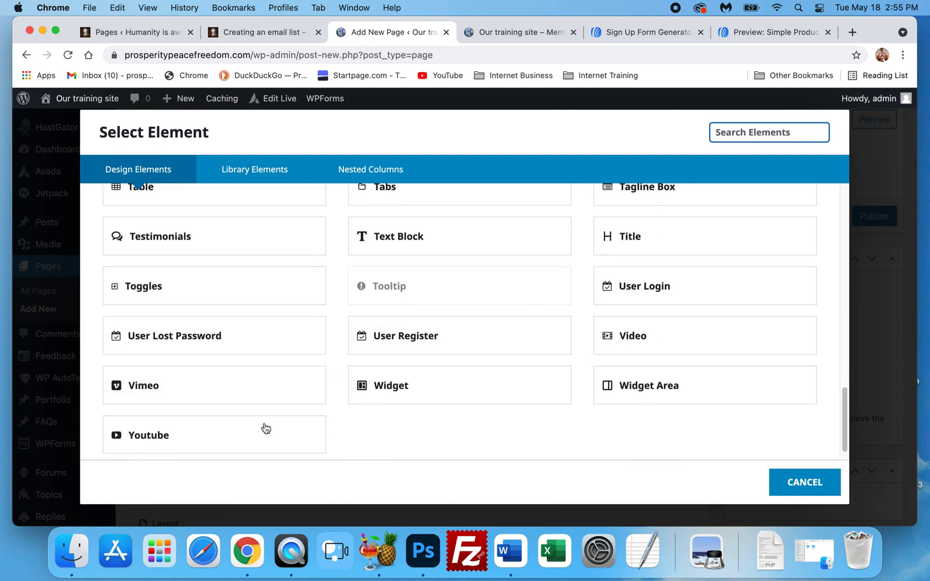
{"action": "scroll", "coordinate": [266, 428], "scroll_direction": "down", "scroll_amount": 1}
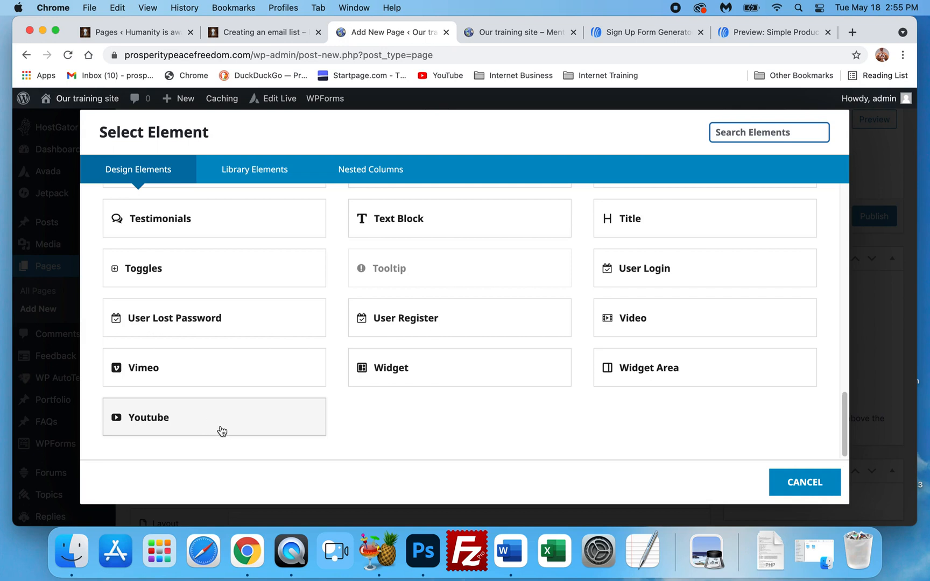
{"action": "left_click", "coordinate": [197, 425]}
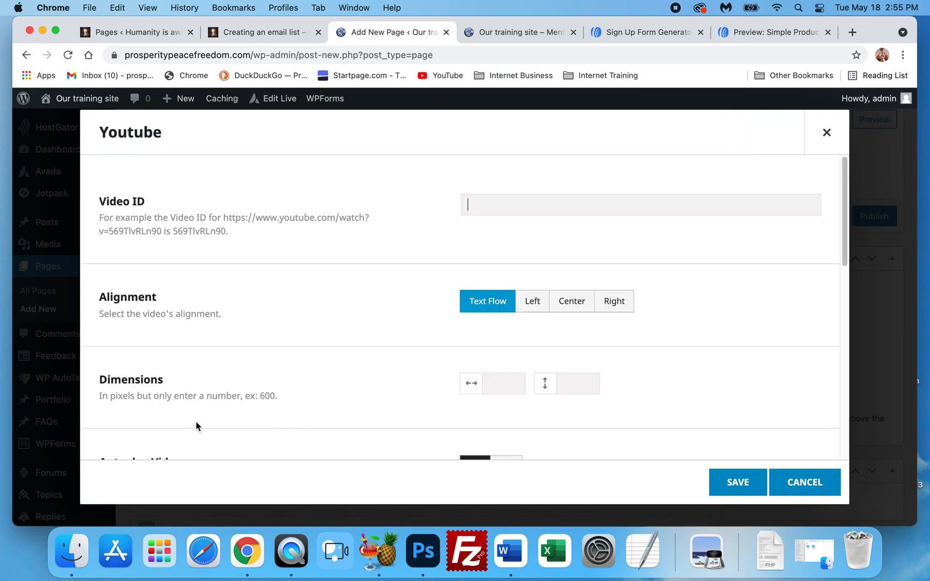
Switch to YouTube in the template preview's browser tab and search for "live your dreams"
{"action": "left_click", "coordinate": [807, 32]}
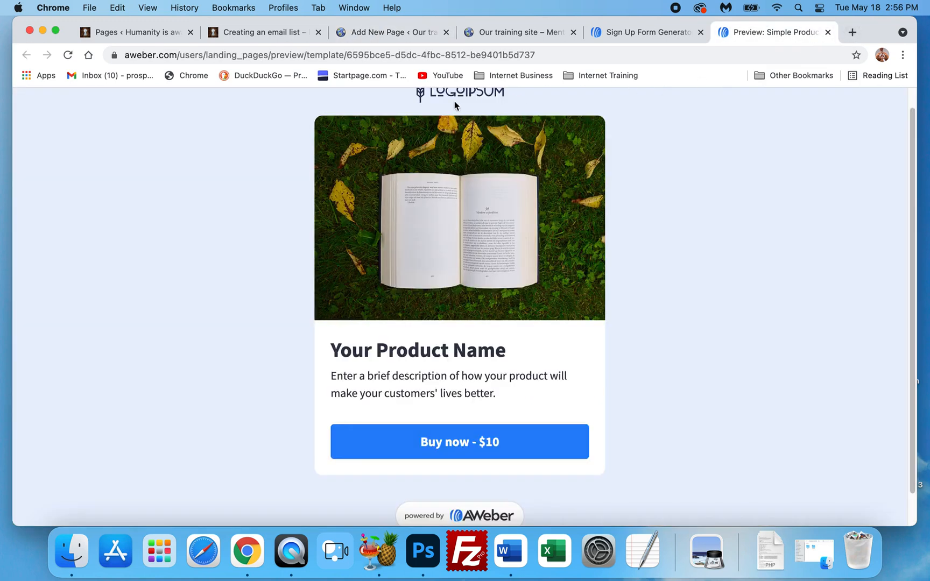
{"action": "left_click", "coordinate": [434, 76]}
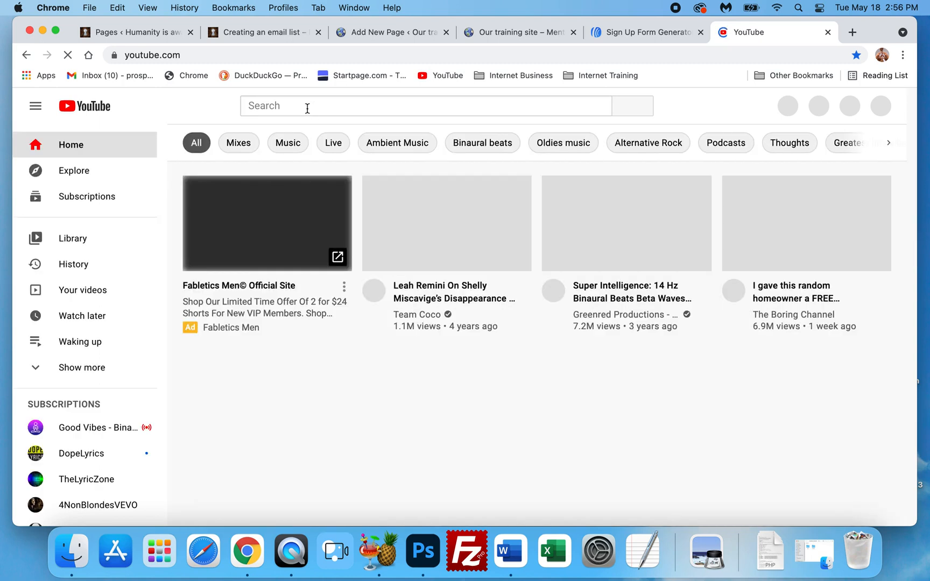
{"action": "left_click", "coordinate": [300, 110]}
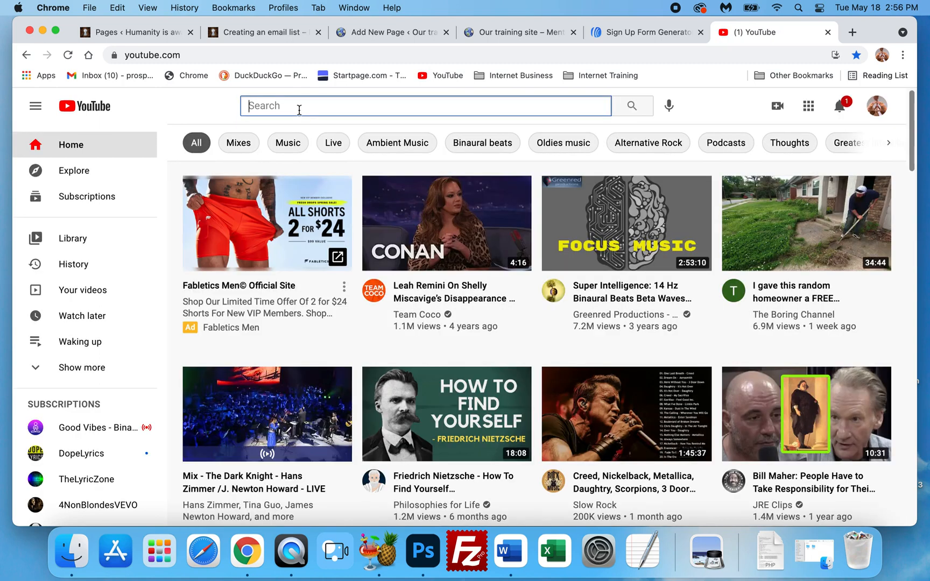
{"action": "type", "text": "l"}
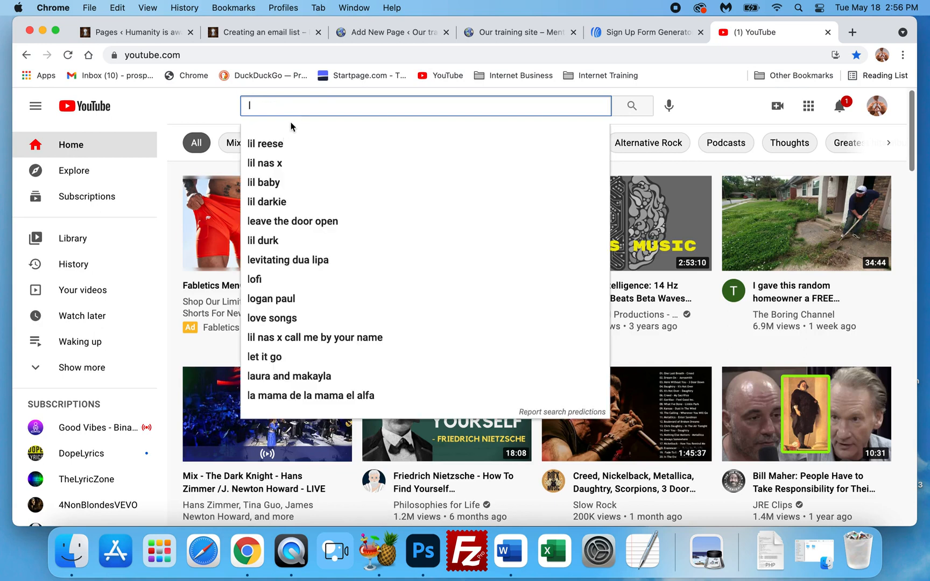
{"action": "type", "text": "i"}
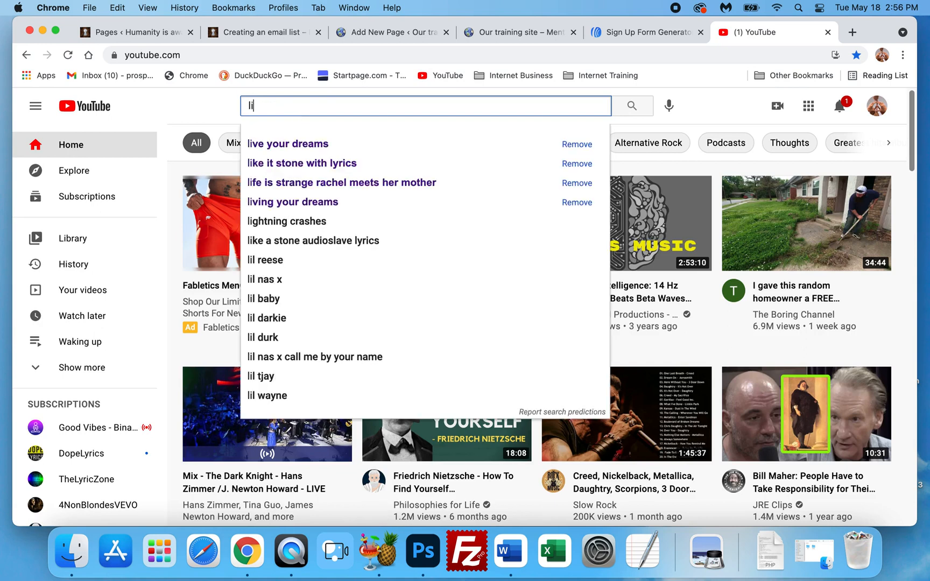
{"action": "left_click", "coordinate": [269, 150]}
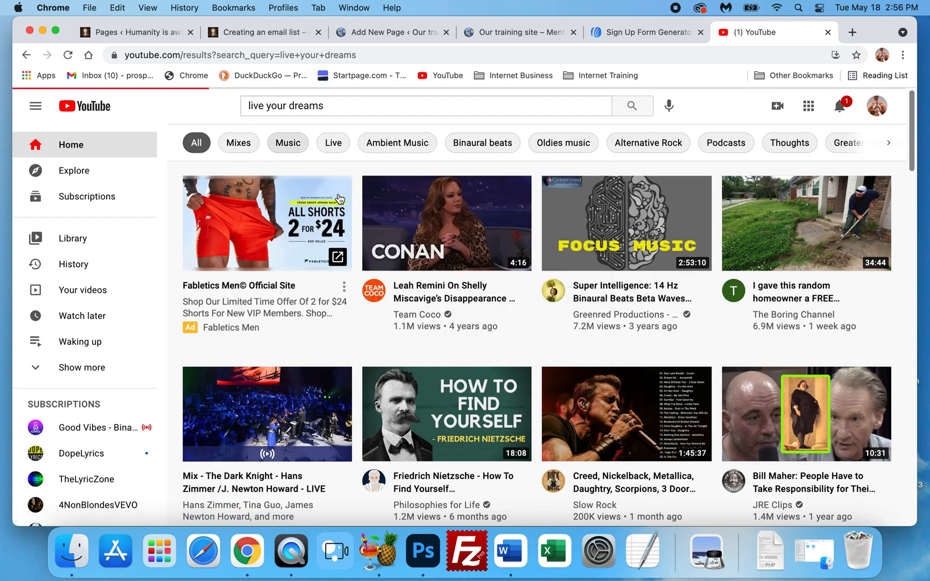
Find the video "Live Your Dreams - Motivational Video 2019" in the search results, open it and pause playback
{"action": "scroll", "coordinate": [388, 269], "scroll_direction": "down", "scroll_amount": 5}
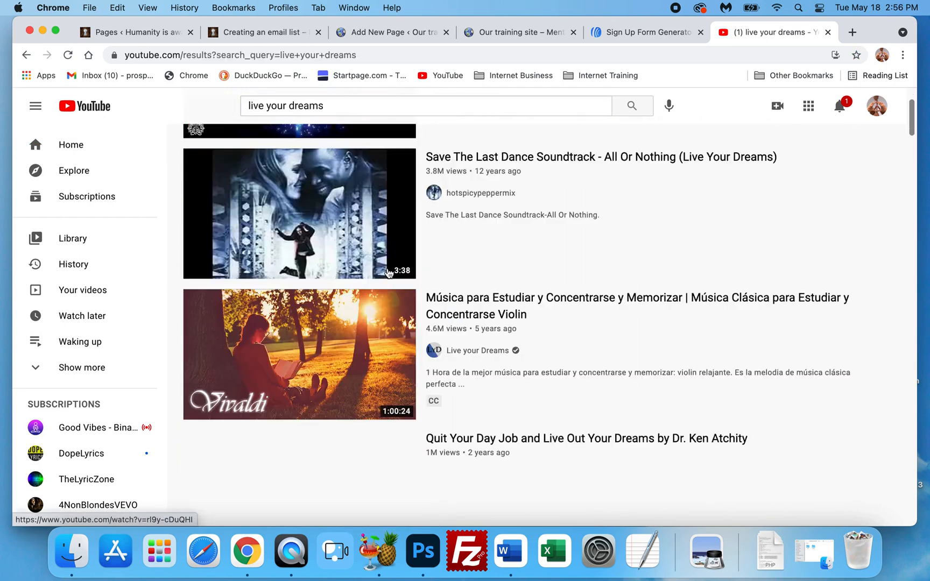
{"action": "scroll", "coordinate": [522, 289], "scroll_direction": "down", "scroll_amount": 5}
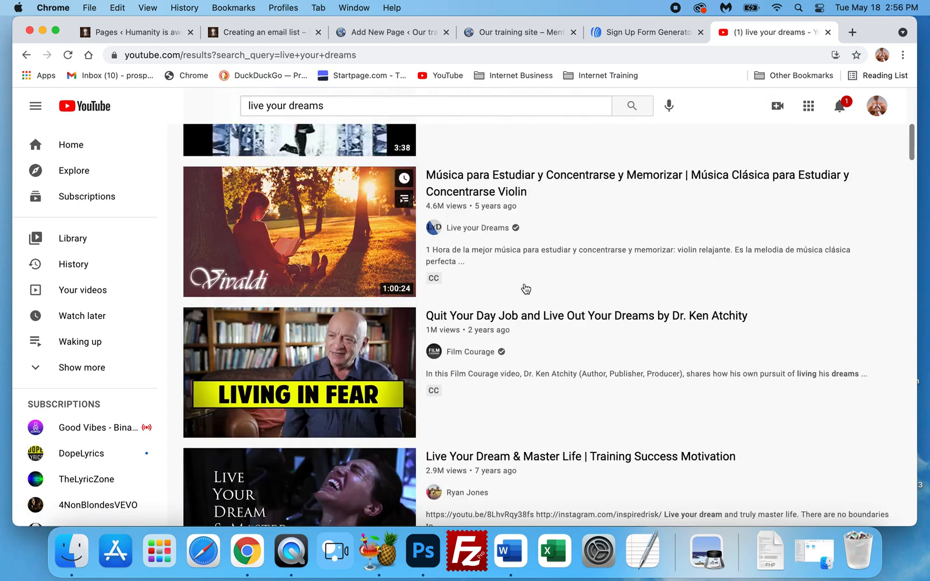
{"action": "mouse_move", "coordinate": [526, 289]}
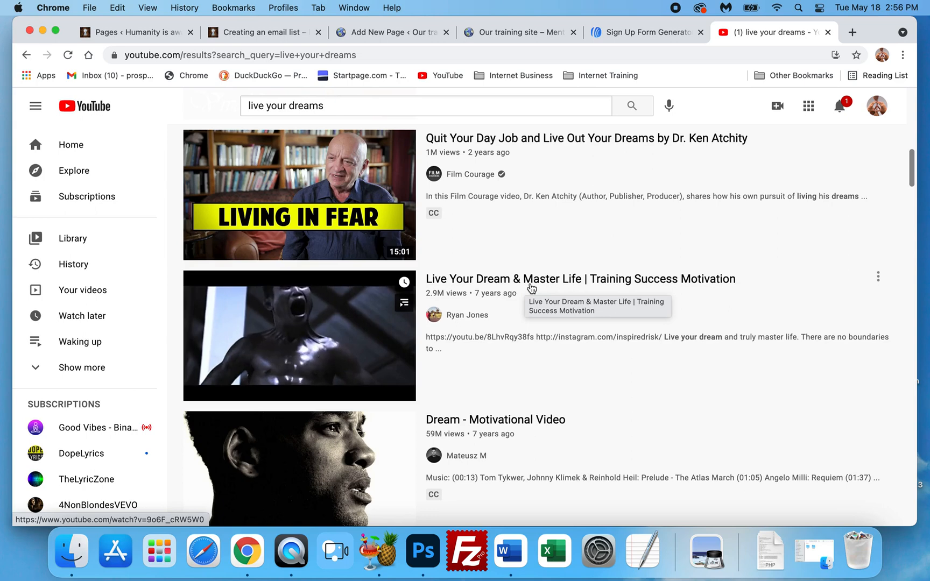
{"action": "scroll", "coordinate": [533, 294], "scroll_direction": "down", "scroll_amount": 1}
{"action": "scroll", "coordinate": [534, 294], "scroll_direction": "down", "scroll_amount": 3}
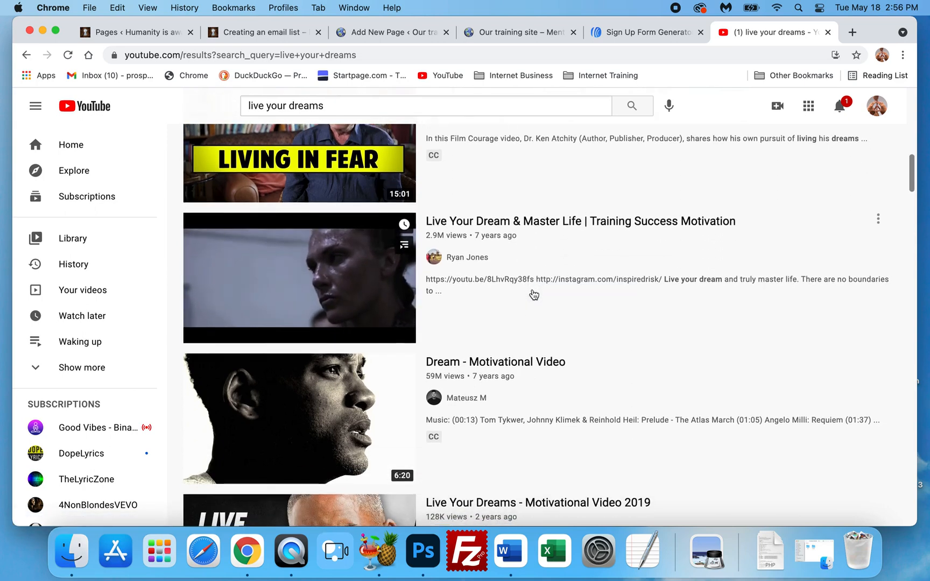
{"action": "scroll", "coordinate": [534, 295], "scroll_direction": "down", "scroll_amount": 5}
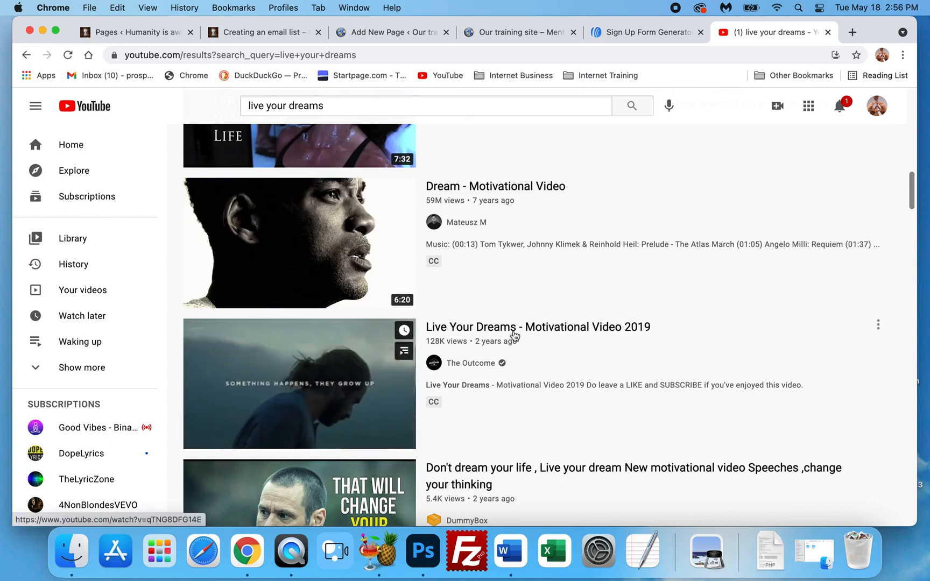
{"action": "scroll", "coordinate": [515, 334], "scroll_direction": "down", "scroll_amount": 3}
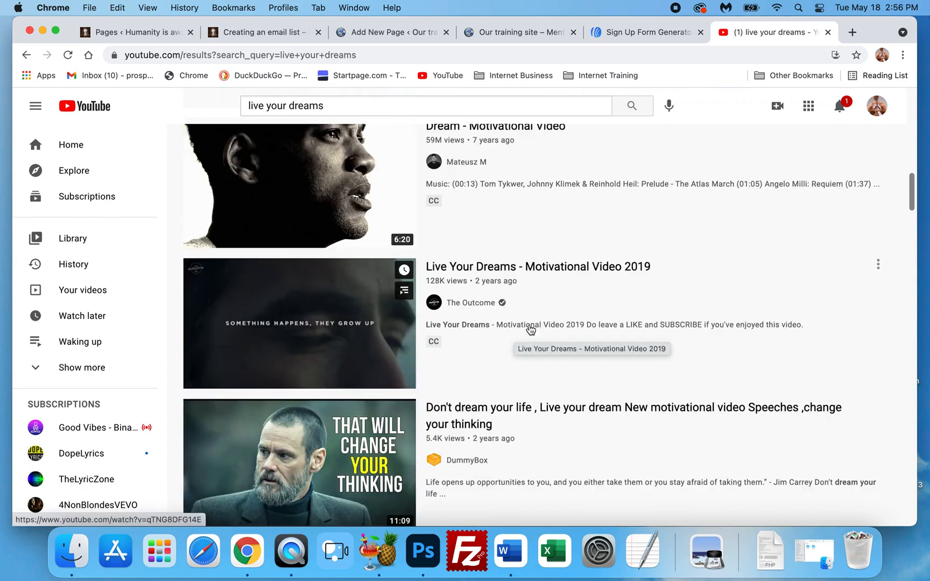
{"action": "left_click", "coordinate": [568, 272]}
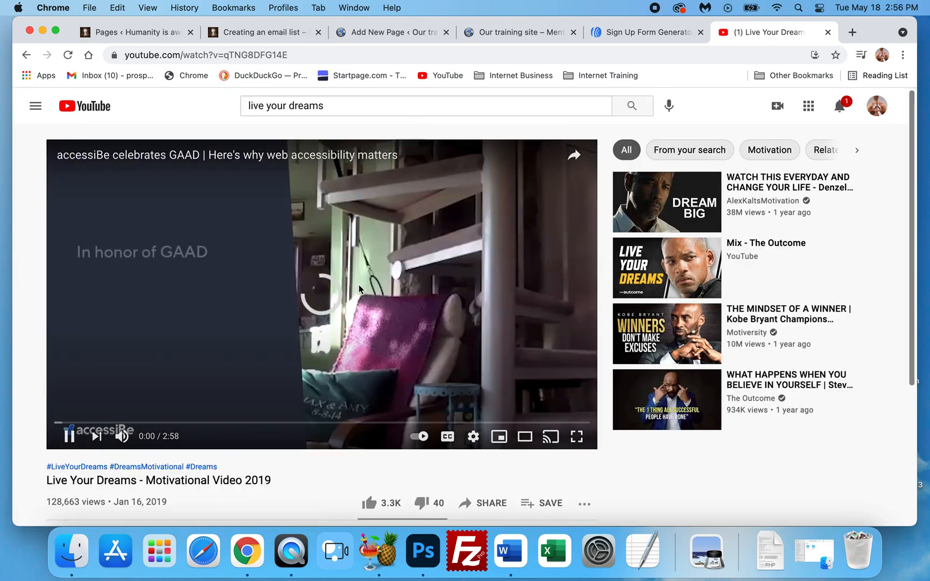
{"action": "left_click", "coordinate": [71, 441]}
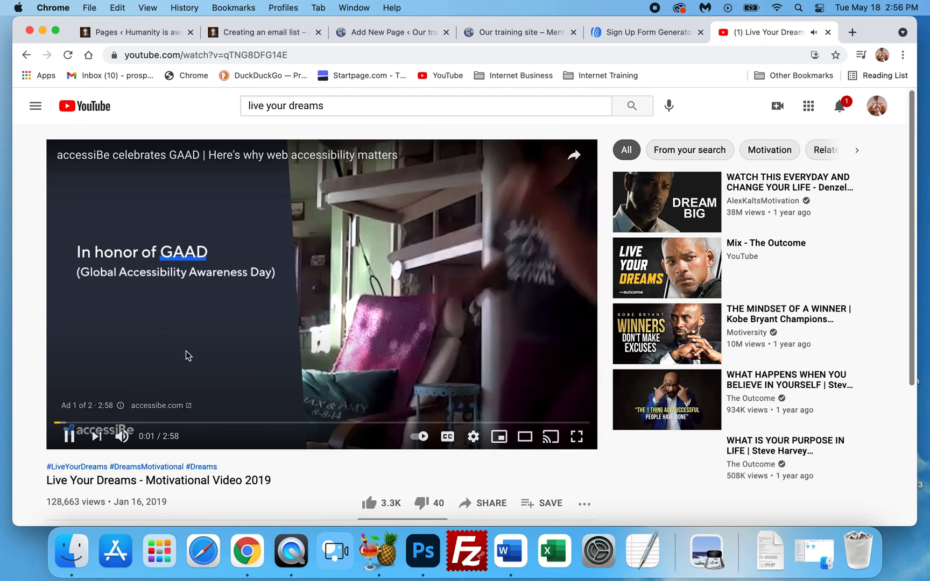
Open the video's embed sharing option and copy its full iframe code
{"action": "scroll", "coordinate": [362, 363], "scroll_direction": "down", "scroll_amount": 3}
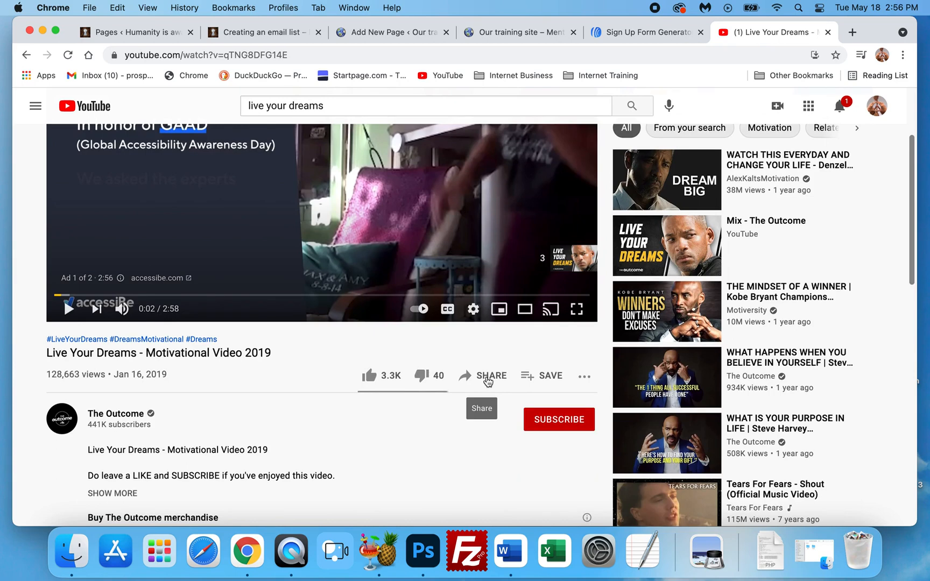
{"action": "left_click", "coordinate": [487, 380]}
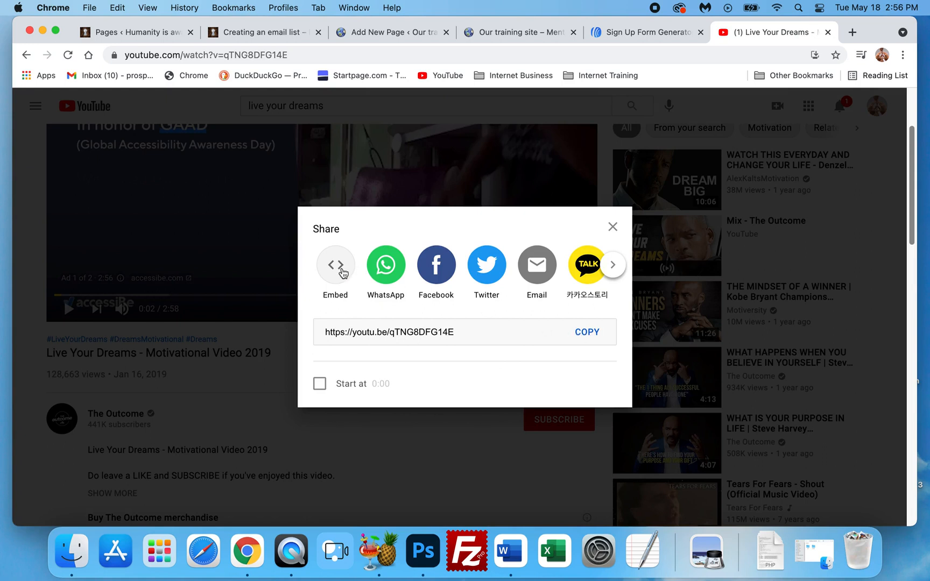
{"action": "left_click", "coordinate": [336, 266]}
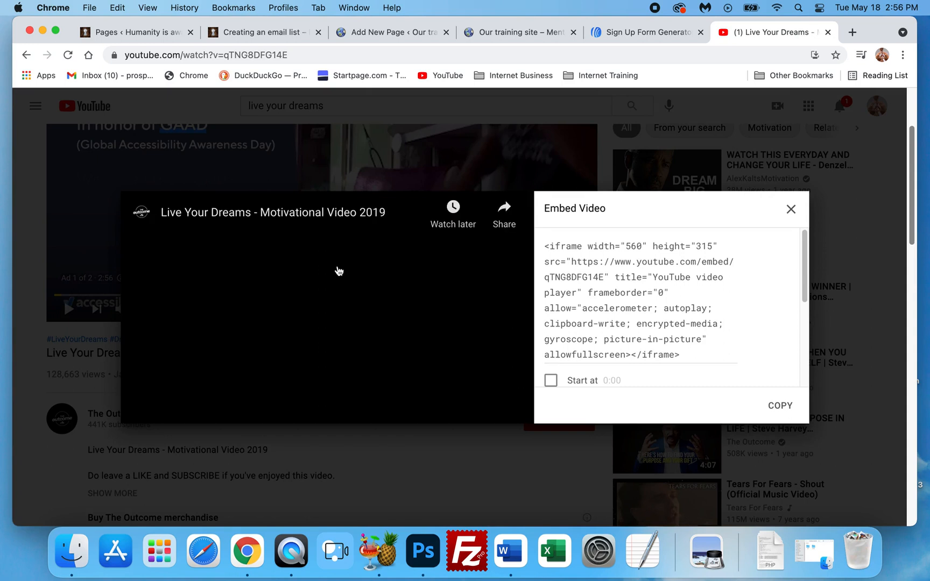
{"action": "left_click", "coordinate": [546, 246]}
{"action": "left_click_drag", "start_coordinate": [546, 247], "coordinate": [727, 366]}
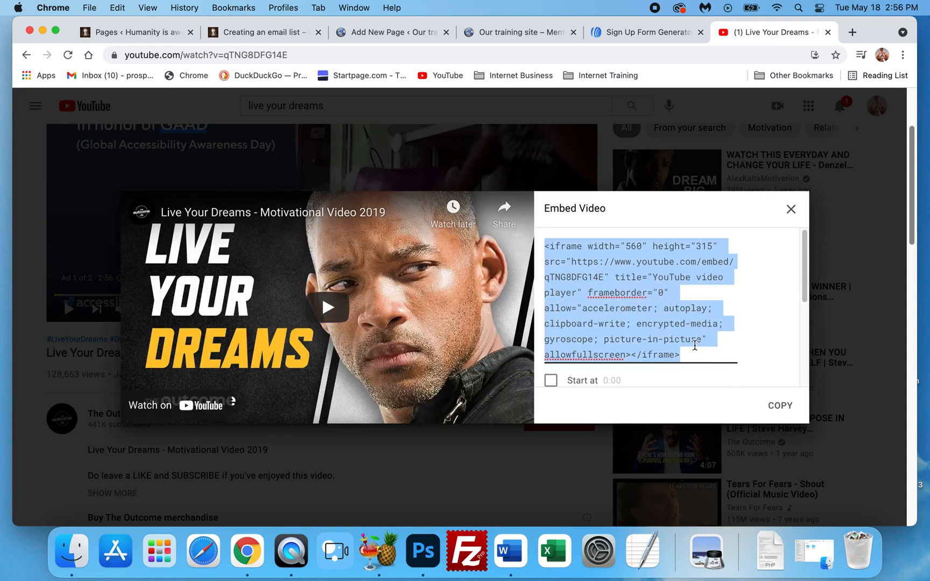
{"action": "right_click", "coordinate": [606, 298]}
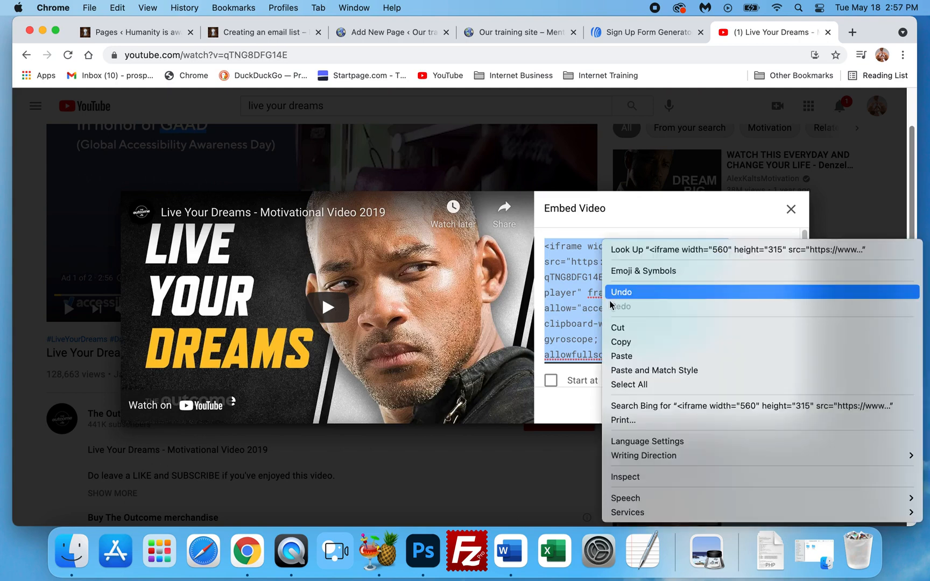
{"action": "left_click", "coordinate": [619, 342]}
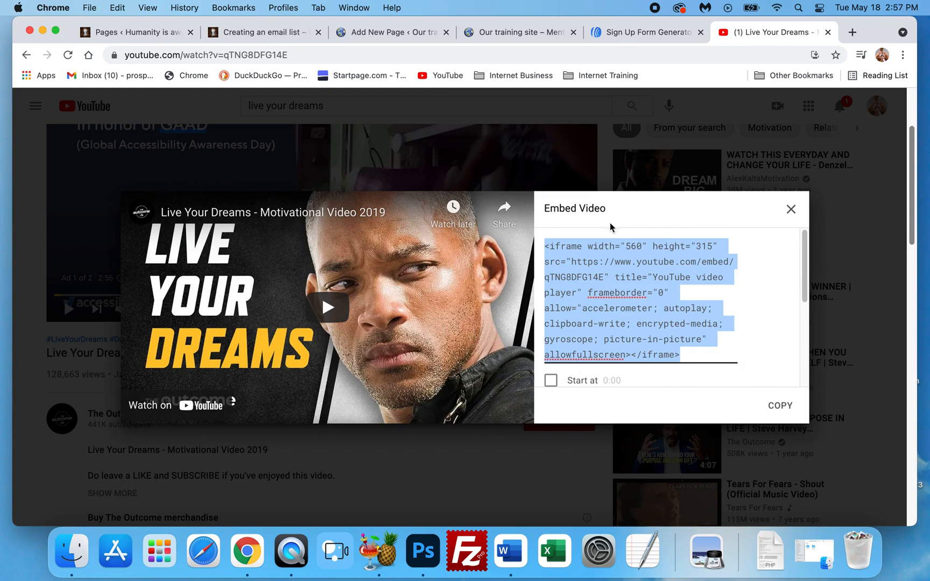
Return to the WordPress page editor, discard the Youtube element and add a Code Block containing the copied iframe code
{"action": "left_click", "coordinate": [385, 34]}
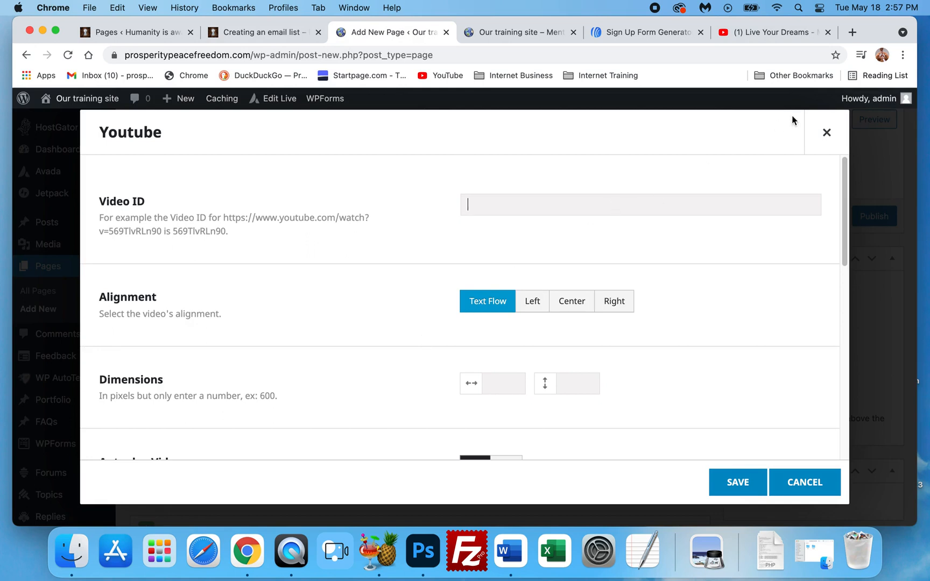
{"action": "left_click", "coordinate": [826, 134]}
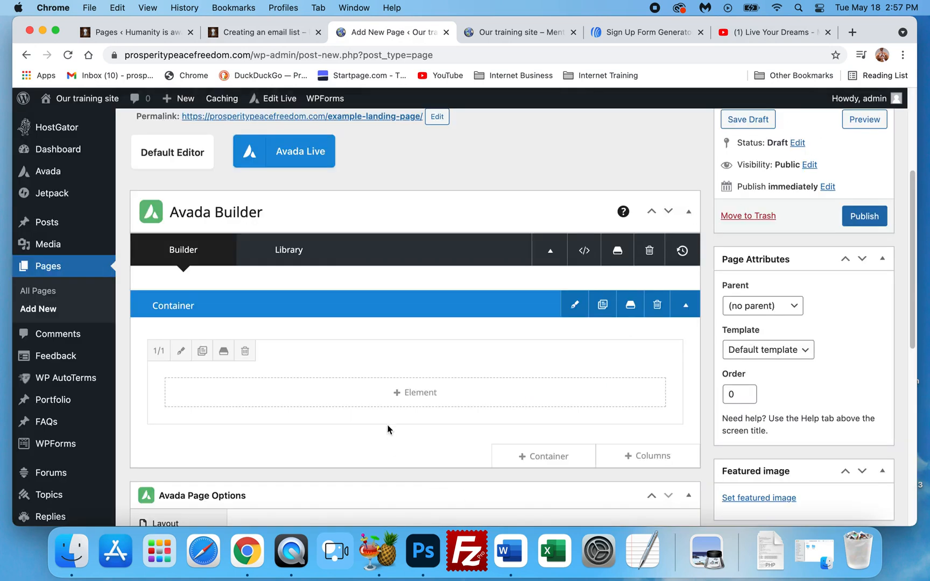
{"action": "left_click", "coordinate": [399, 398]}
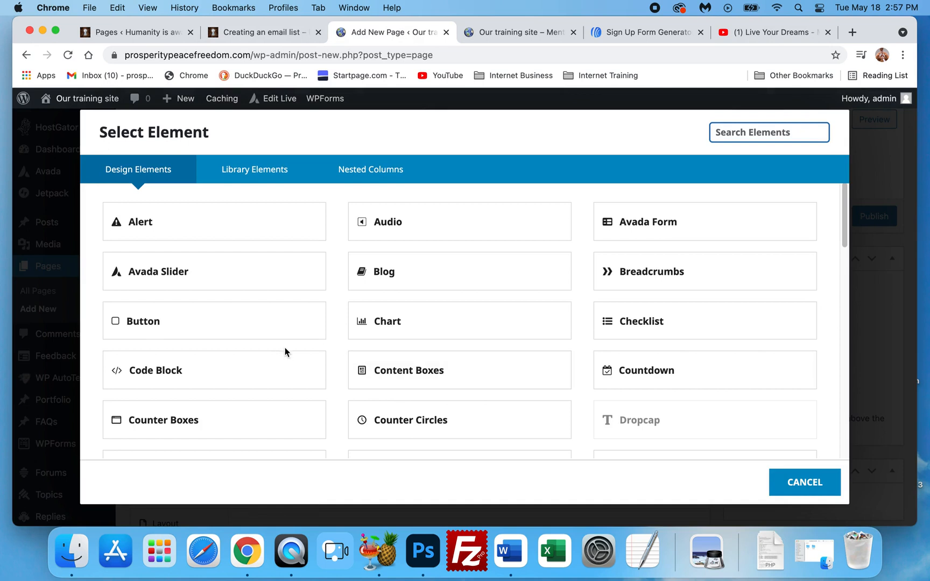
{"action": "left_click", "coordinate": [211, 380]}
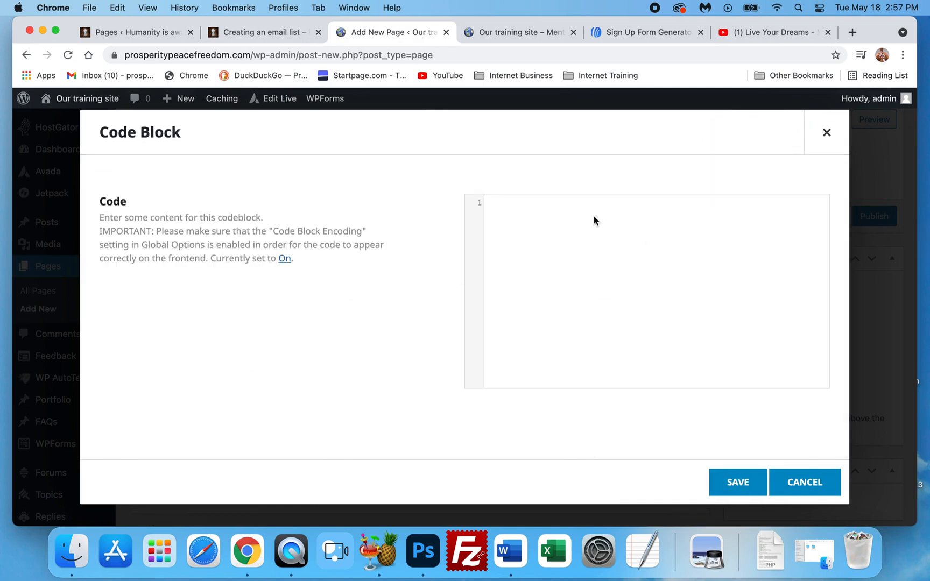
{"action": "key", "text": "super+v"}
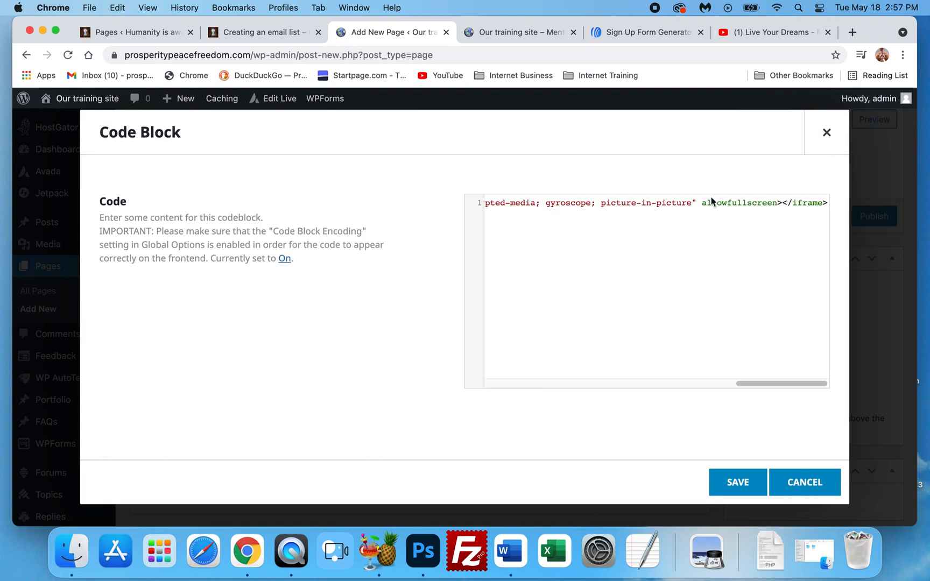
Set the embedded video's iframe width to 725 in the Code Block
{"action": "left_click_drag", "start_coordinate": [489, 204], "coordinate": [428, 197]}
{"action": "left_click", "coordinate": [510, 238]}
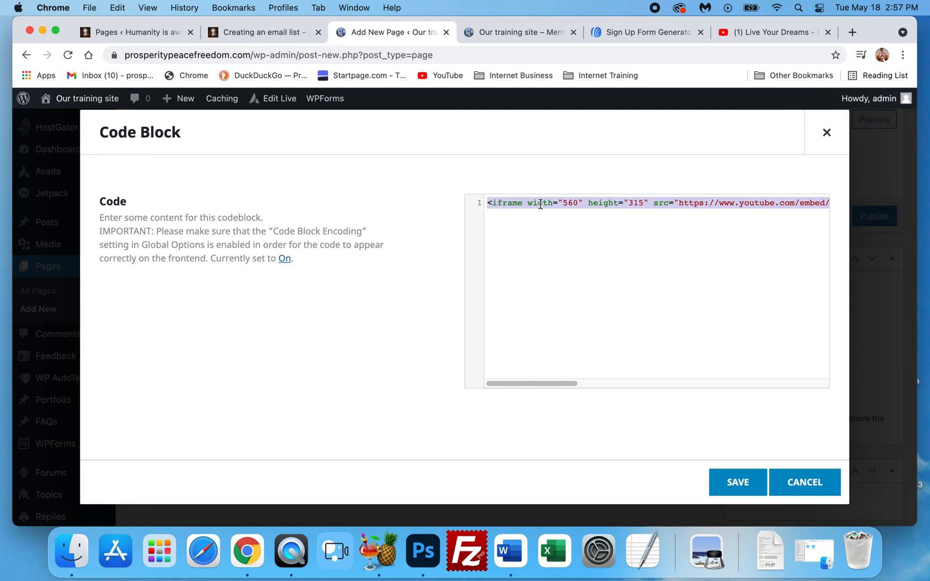
{"action": "left_click", "coordinate": [578, 203]}
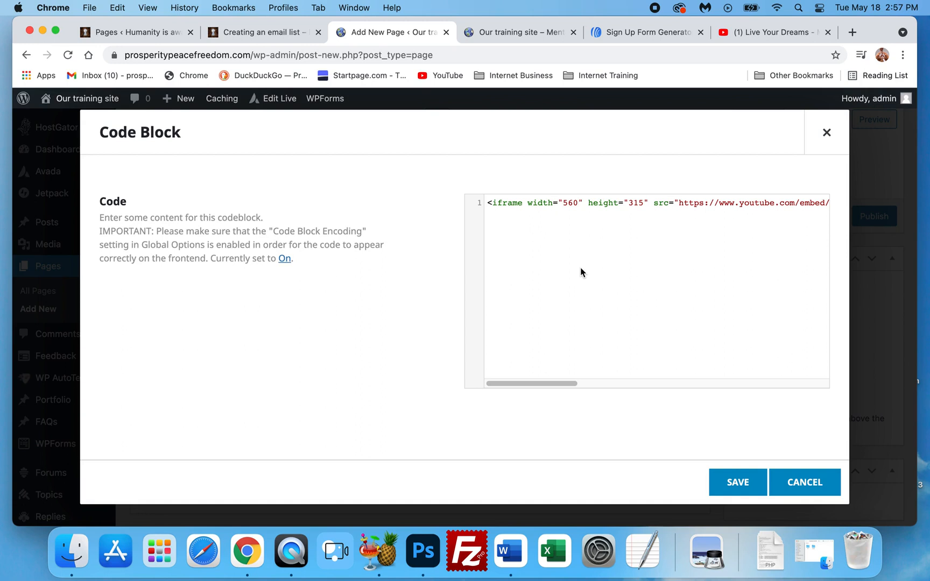
{"action": "key", "text": "BackSpace"}
{"action": "key", "text": "BackSpace"}
{"action": "type", "text": "700"}
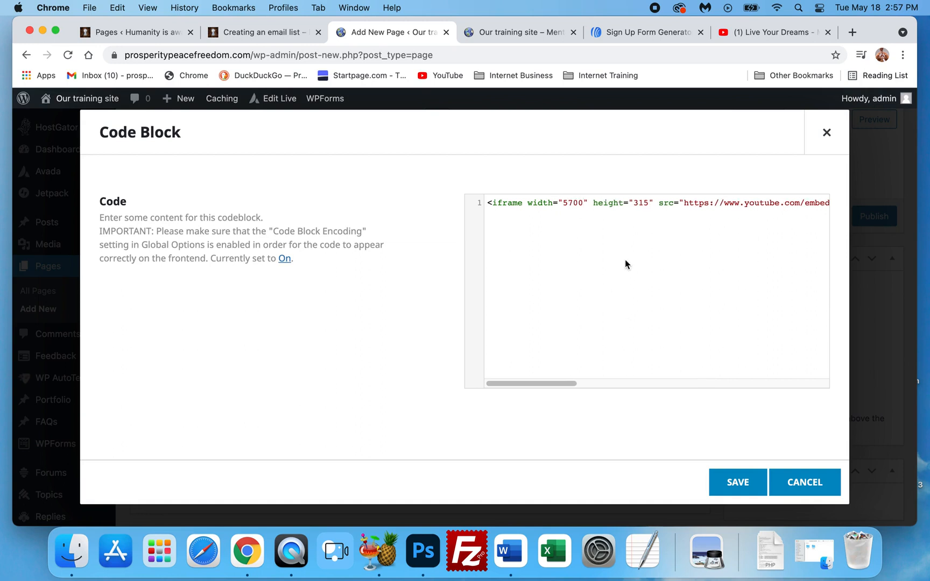
{"action": "key", "text": "BackSpace"}
{"action": "key", "text": "BackSpace"}
{"action": "key", "text": "BackSpace"}
{"action": "key", "text": "BackSpace"}
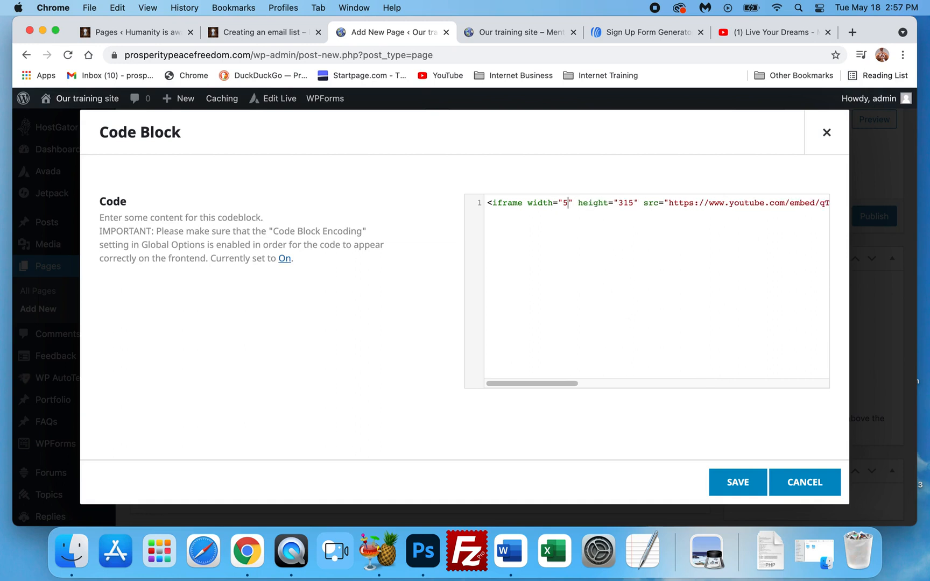
{"action": "type", "text": "725"}
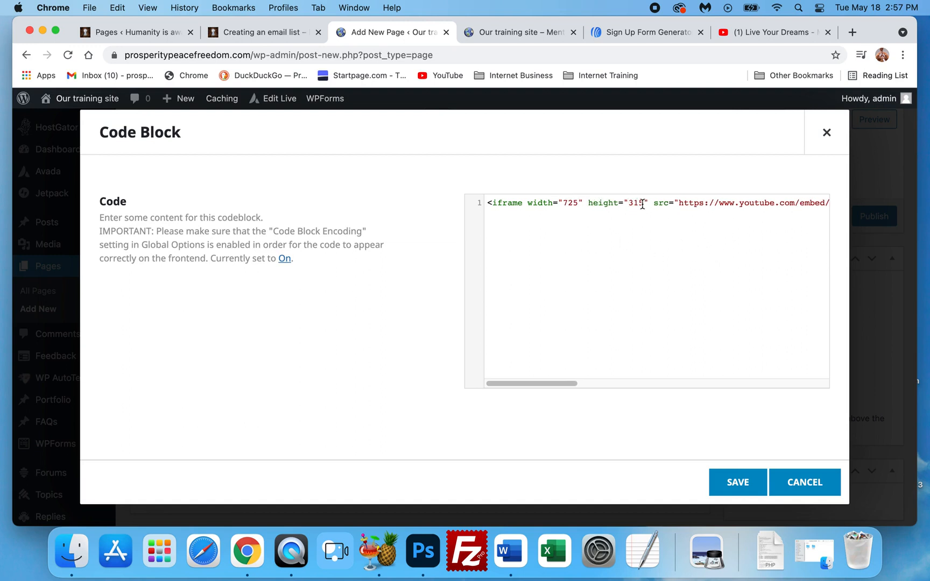
Set the iframe height to 400, save the Code Block, and reopen it briefly to check the dimensions
{"action": "key", "text": "BackSpace"}
{"action": "key", "text": "BackSpace"}
{"action": "key", "text": "BackSpace"}
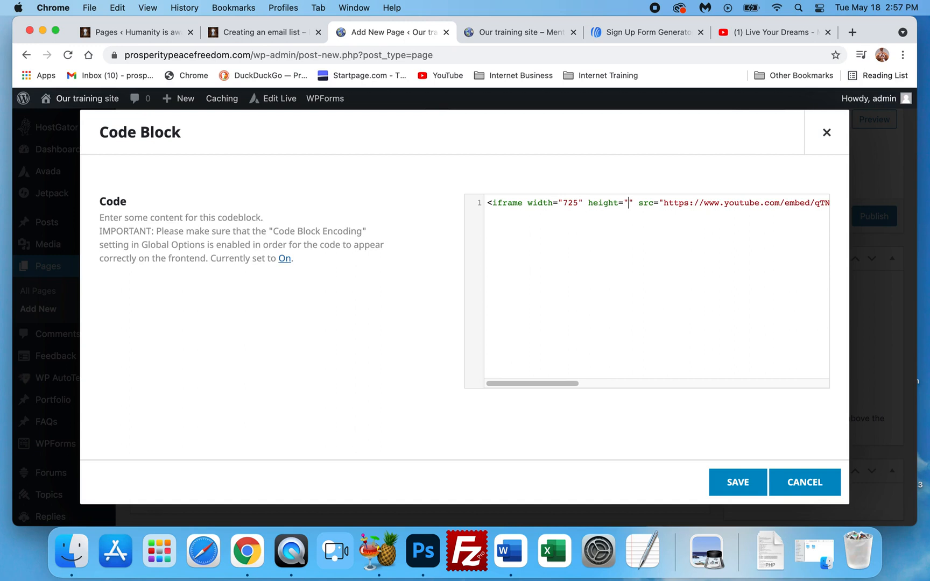
{"action": "type", "text": "400"}
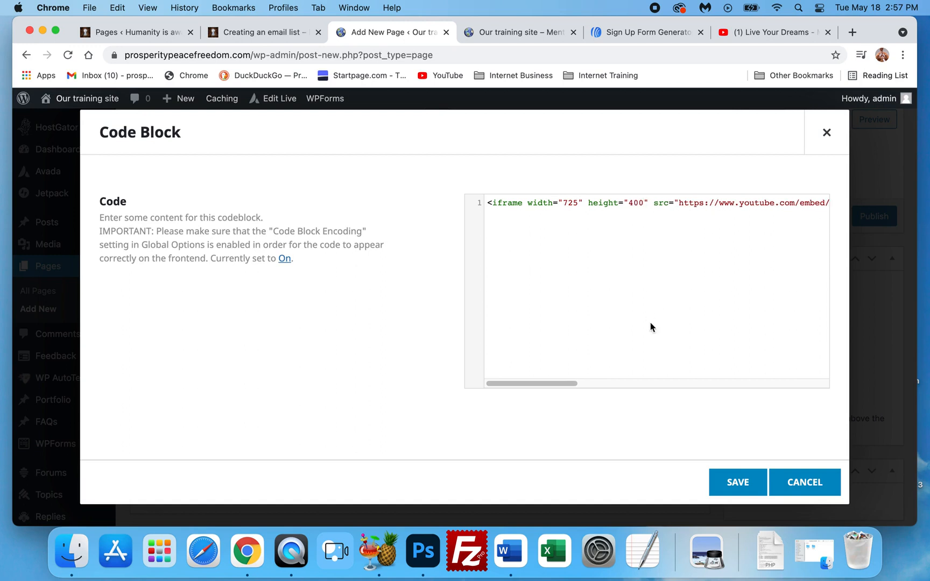
{"action": "left_click", "coordinate": [732, 484]}
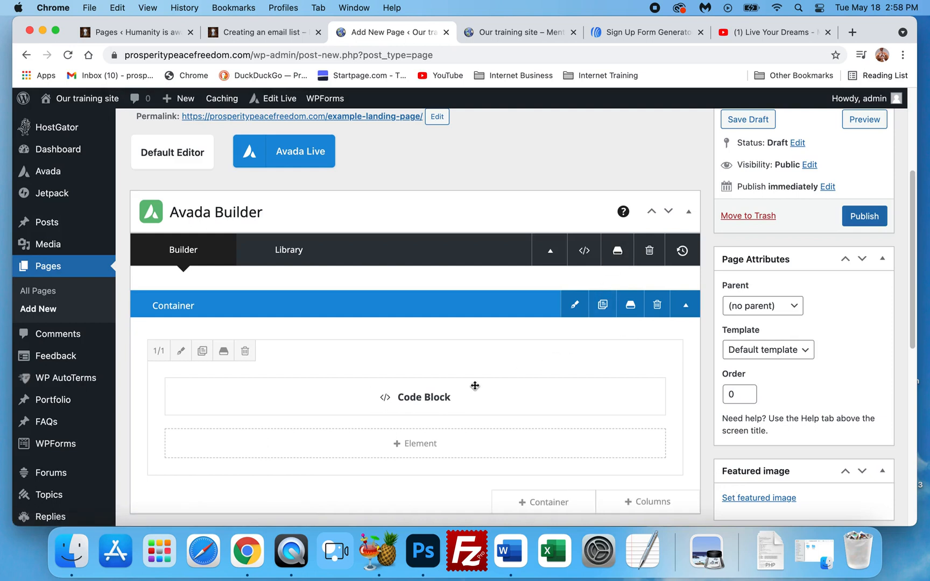
{"action": "left_click", "coordinate": [382, 397]}
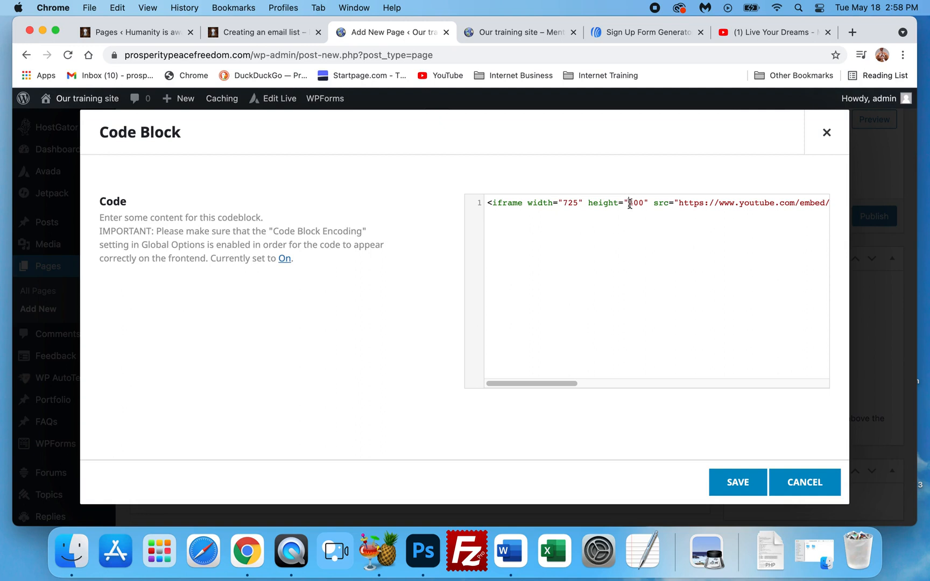
{"action": "left_click", "coordinate": [732, 477]}
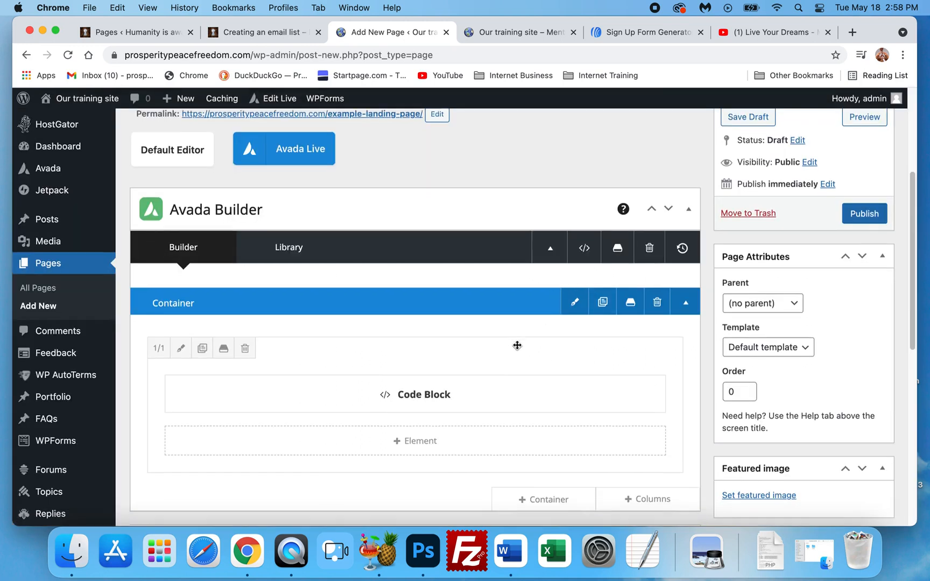
Add a Separator element below the Code Block and set its style to No Style
{"action": "scroll", "coordinate": [509, 349], "scroll_direction": "down", "scroll_amount": 2}
{"action": "scroll", "coordinate": [447, 356], "scroll_direction": "down", "scroll_amount": 1}
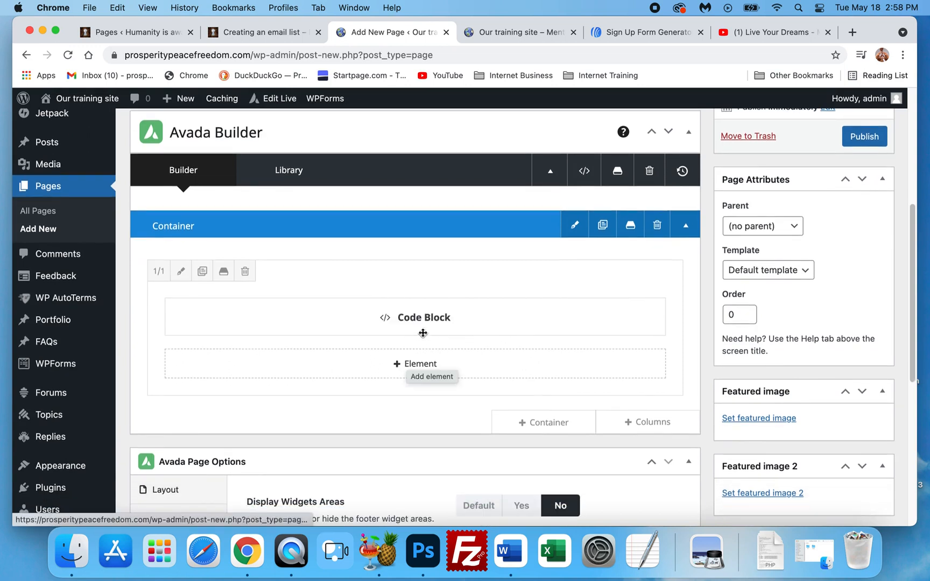
{"action": "mouse_move", "coordinate": [415, 333]}
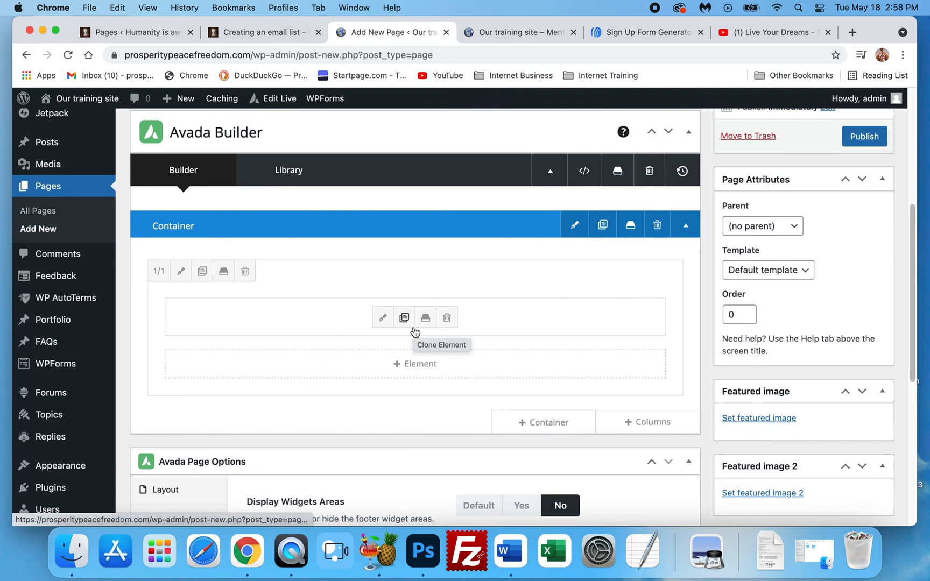
{"action": "scroll", "coordinate": [520, 339], "scroll_direction": "down", "scroll_amount": 1}
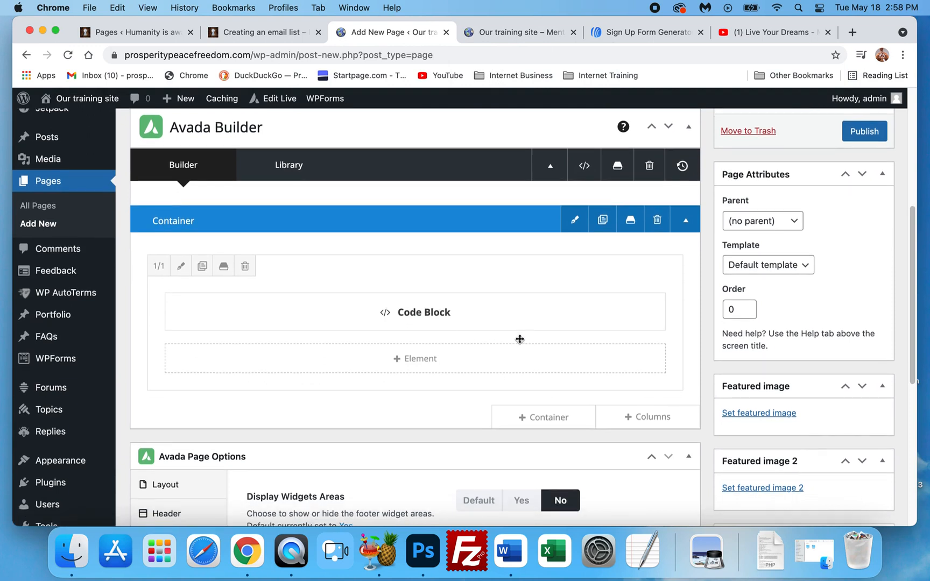
{"action": "left_click", "coordinate": [427, 362]}
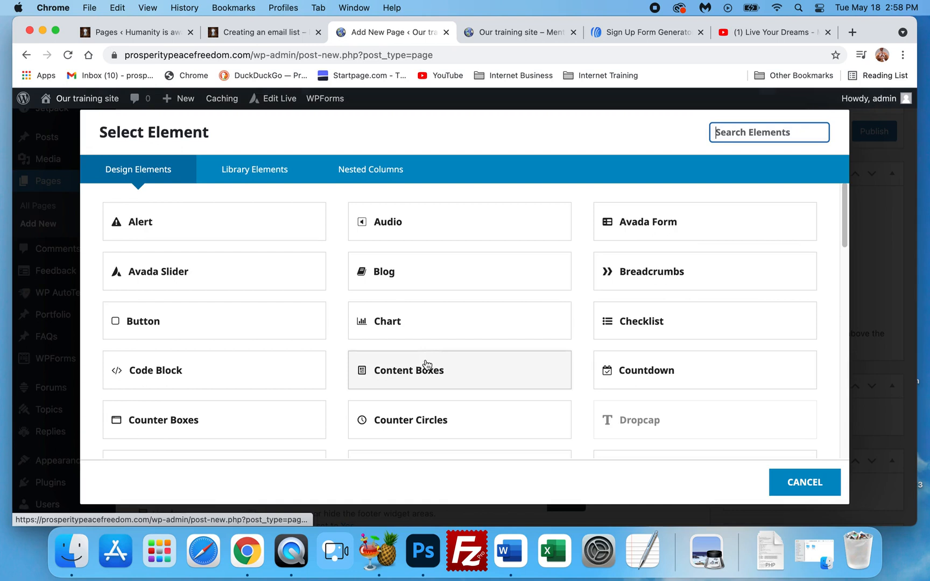
{"action": "scroll", "coordinate": [311, 328], "scroll_direction": "down", "scroll_amount": 5}
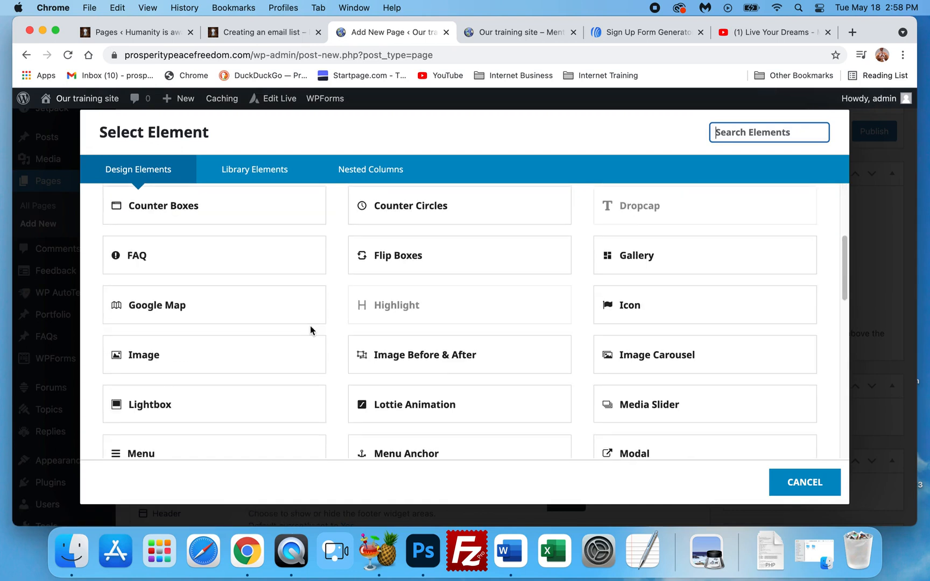
{"action": "scroll", "coordinate": [458, 368], "scroll_direction": "down", "scroll_amount": 5}
{"action": "scroll", "coordinate": [423, 356], "scroll_direction": "down", "scroll_amount": 5}
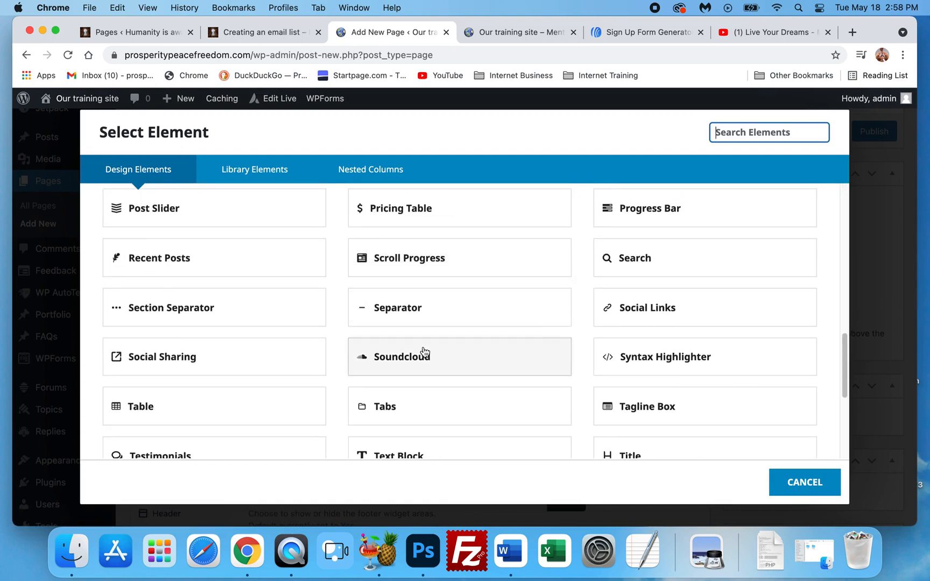
{"action": "scroll", "coordinate": [424, 336], "scroll_direction": "down", "scroll_amount": 3}
{"action": "left_click", "coordinate": [465, 235]}
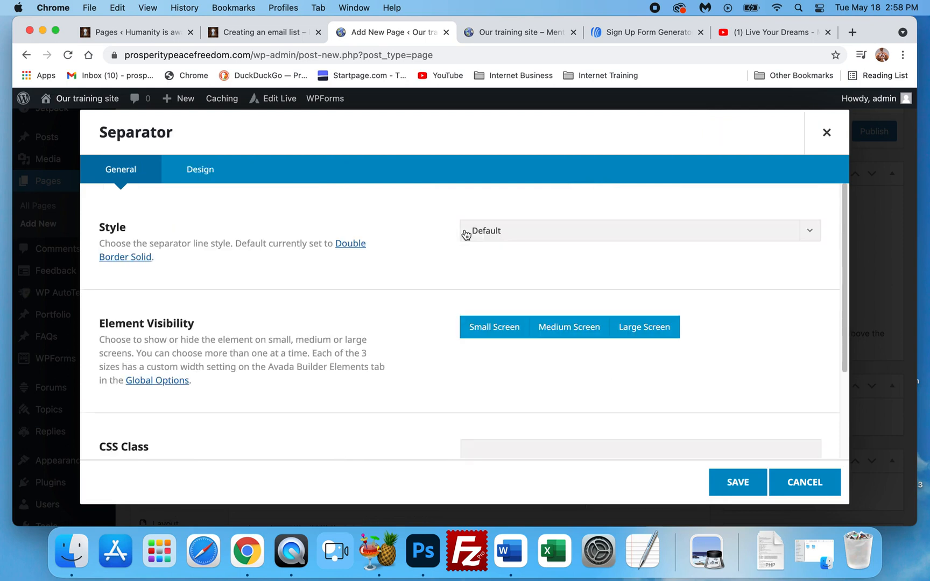
{"action": "left_click", "coordinate": [516, 235]}
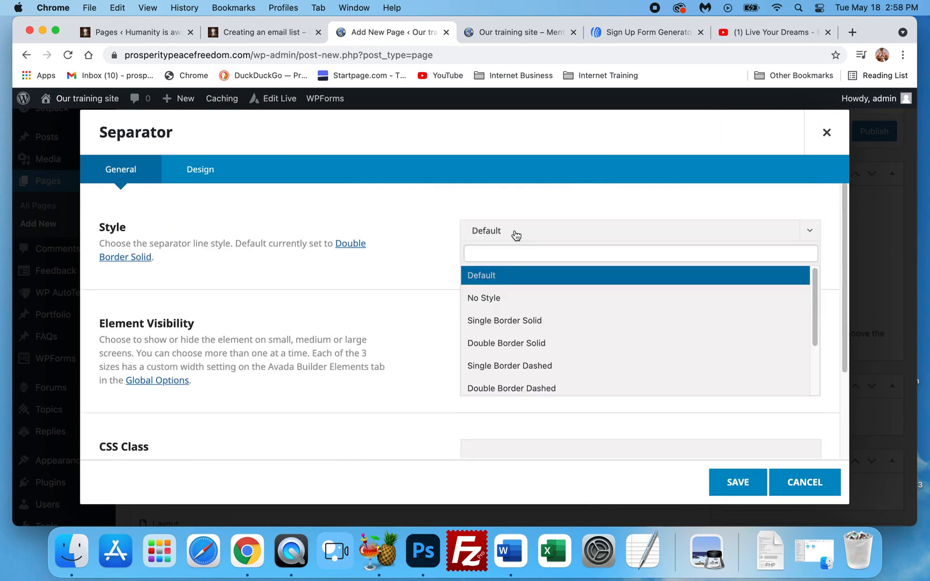
{"action": "left_click", "coordinate": [486, 299]}
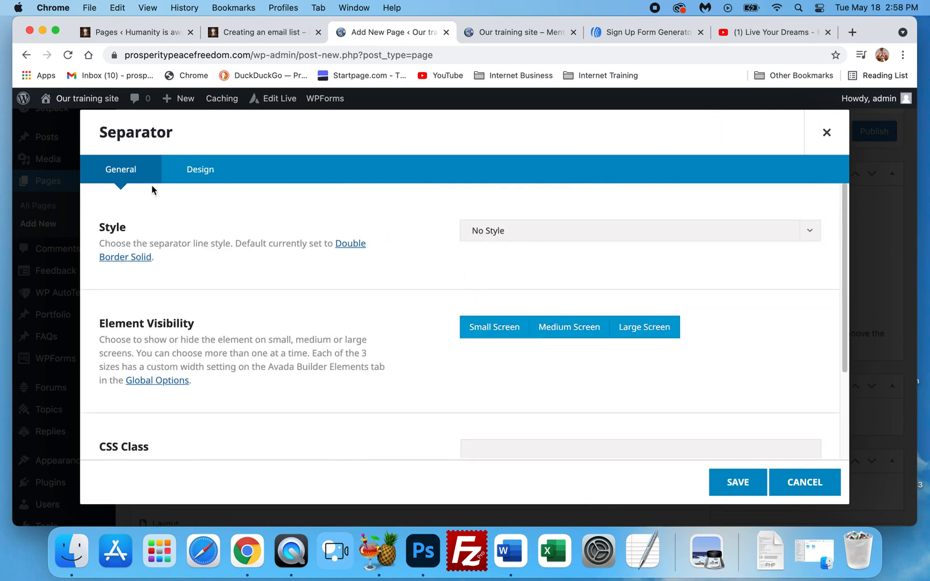
Set the separator's margins above and below to 15 and save the element
{"action": "left_click", "coordinate": [210, 171]}
{"action": "left_click", "coordinate": [490, 356]}
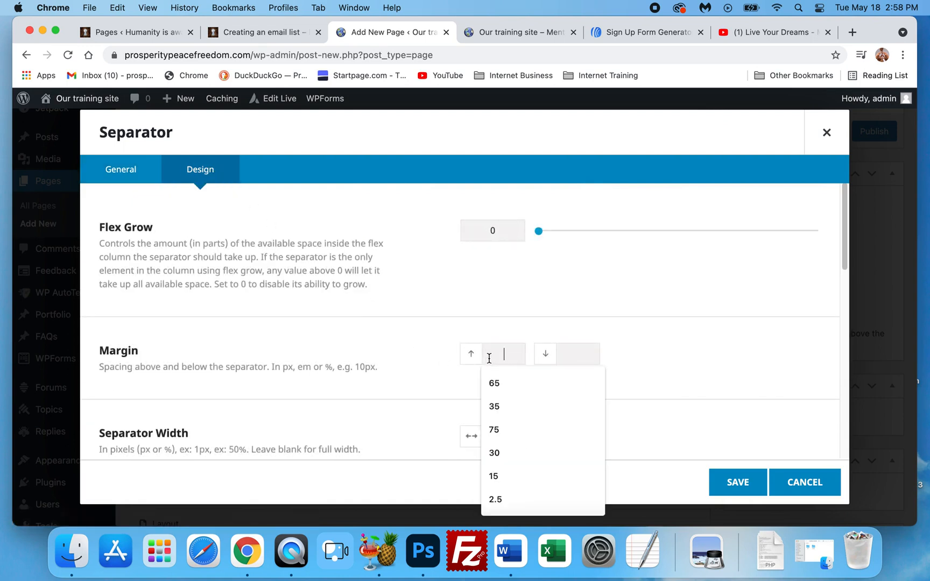
{"action": "type", "text": "1515"}
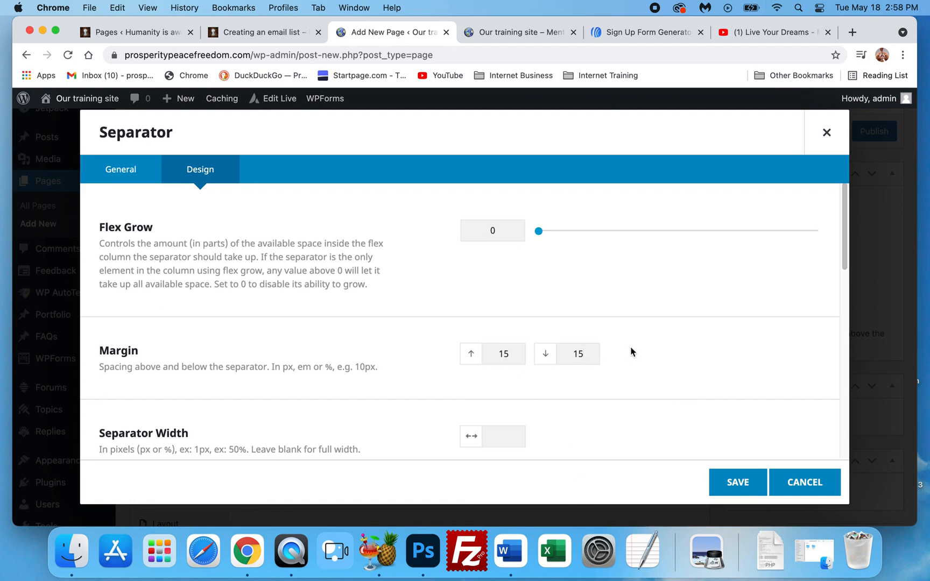
{"action": "left_click", "coordinate": [739, 486]}
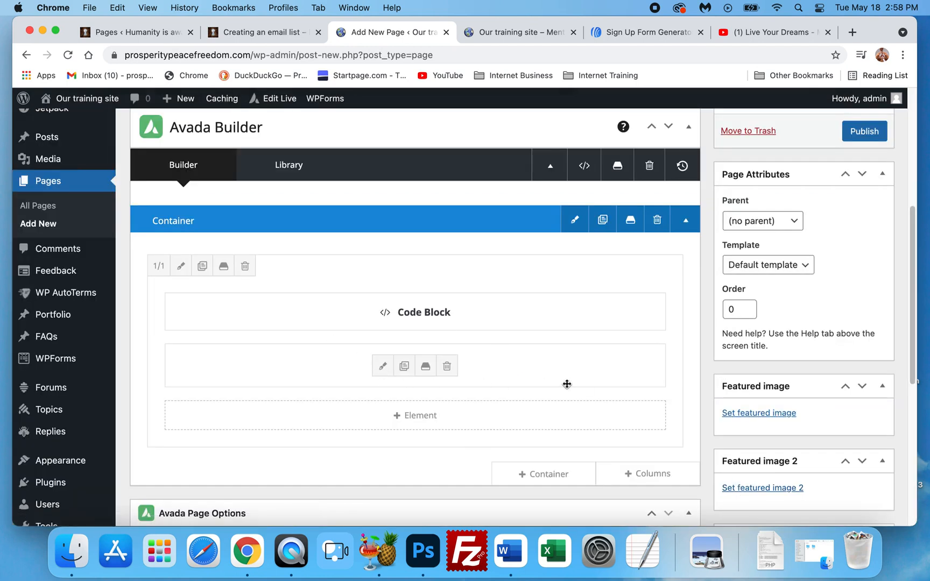
{"action": "scroll", "coordinate": [453, 380], "scroll_direction": "down", "scroll_amount": 3}
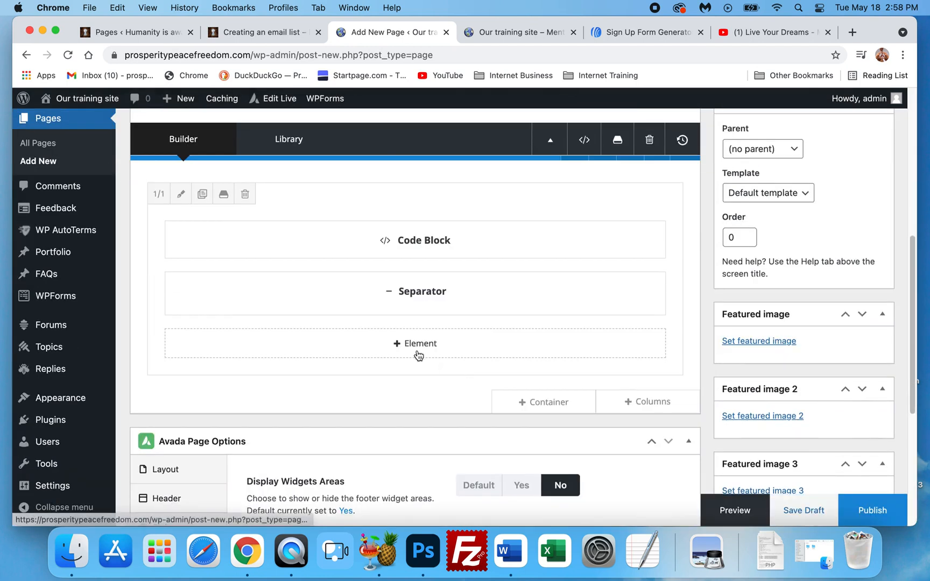
Switch to the AWeber sign up form and add the centered header text "Enter your name and email to attend our weekly meetings!"
{"action": "left_click", "coordinate": [635, 31]}
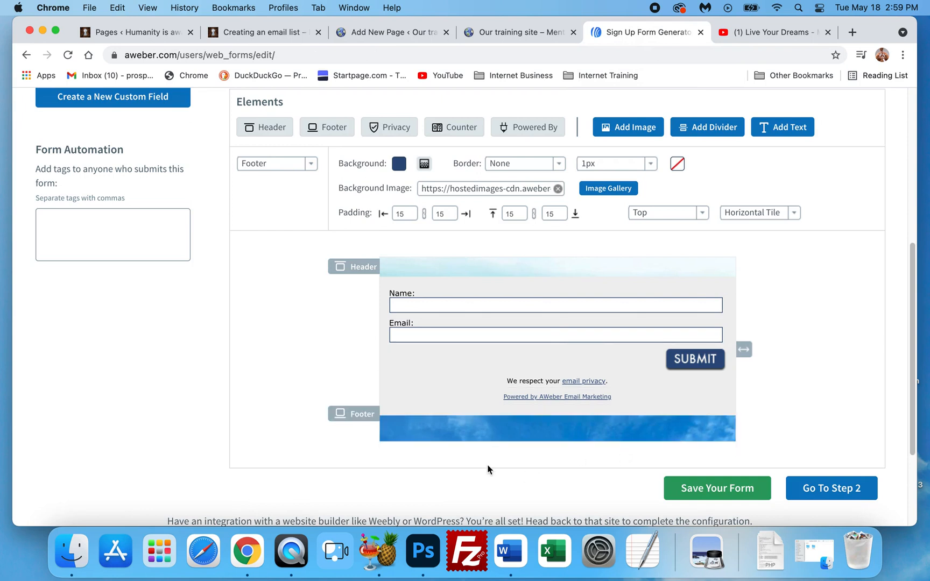
{"action": "scroll", "coordinate": [511, 382], "scroll_direction": "up", "scroll_amount": 2}
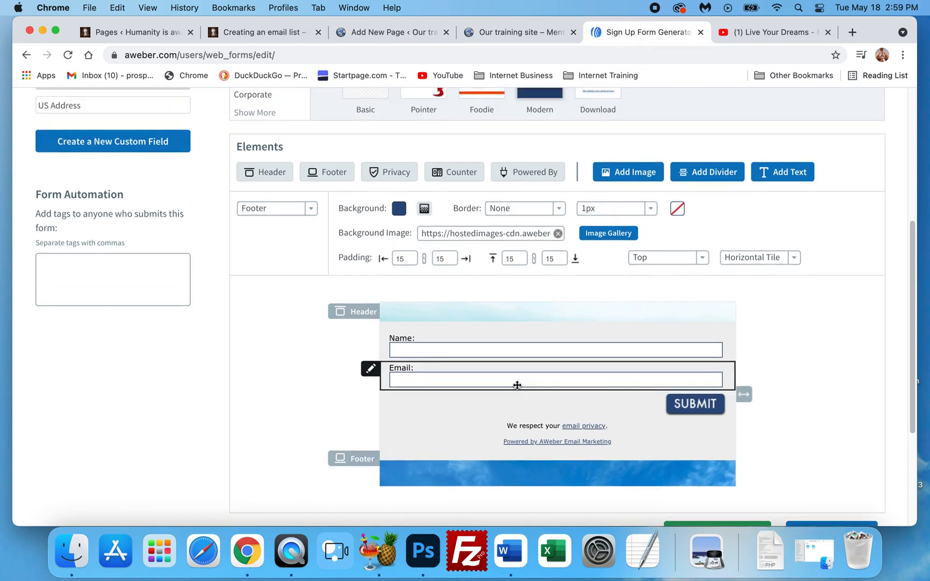
{"action": "left_click", "coordinate": [518, 316]}
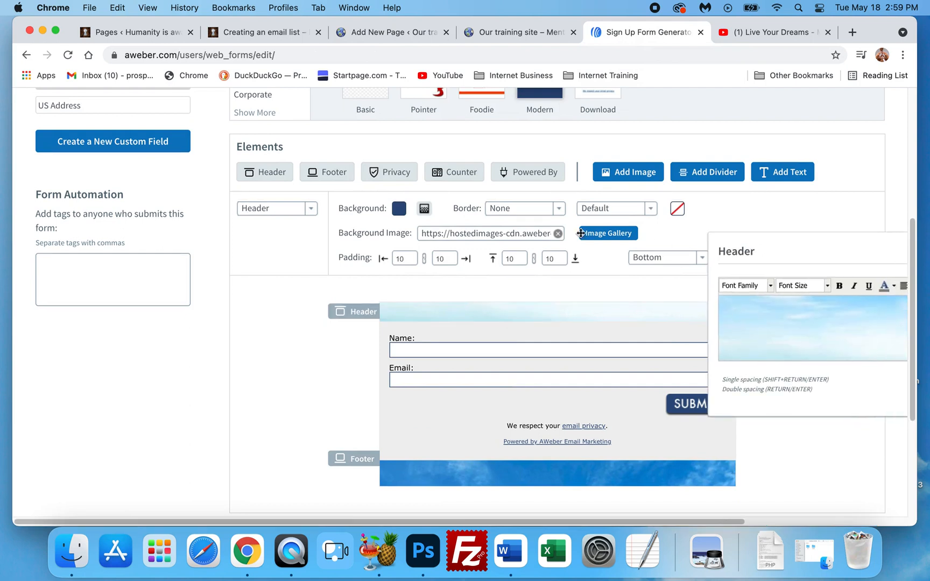
{"action": "left_click_drag", "start_coordinate": [818, 255], "coordinate": [189, 214]}
{"action": "left_click", "coordinate": [322, 245]}
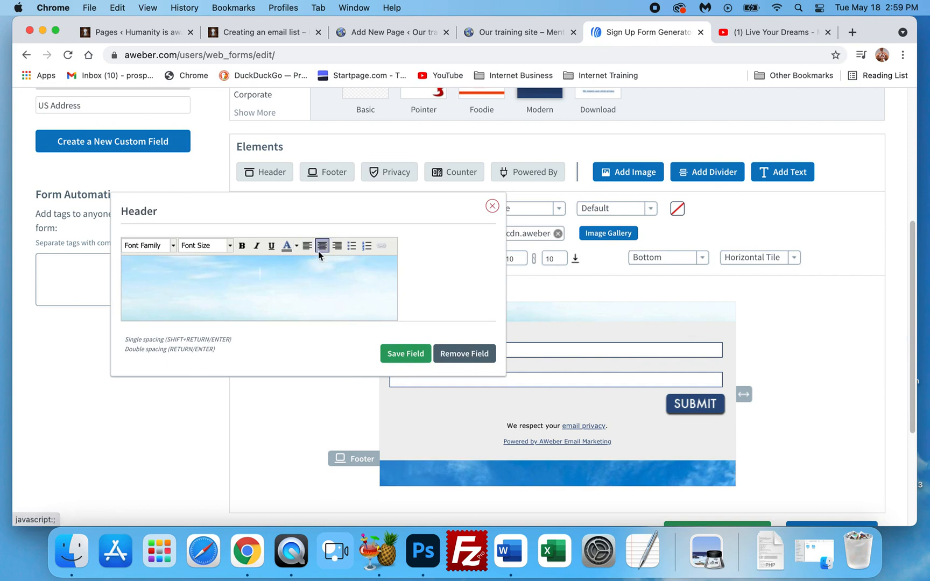
{"action": "type", "text": "Enter your name and email to attend our weekly meetings"}
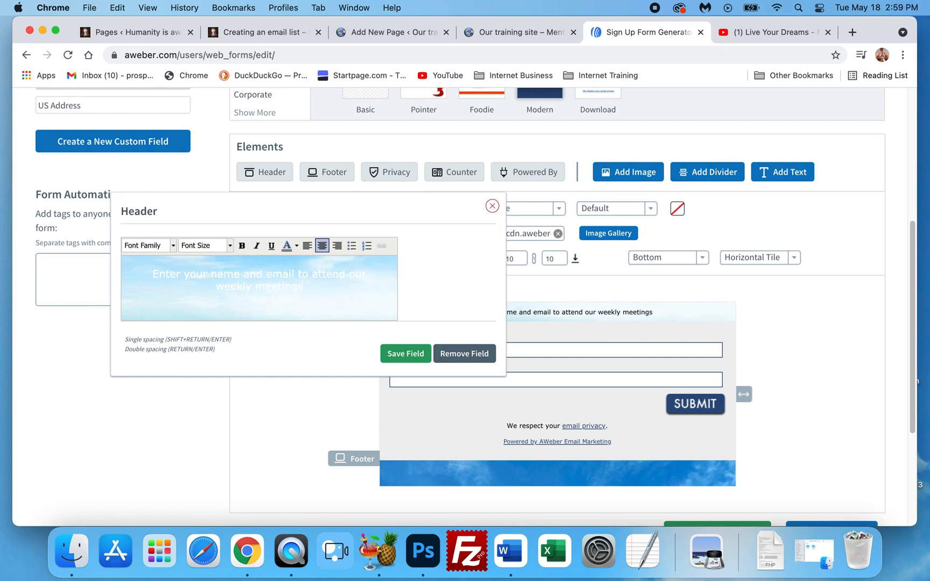
{"action": "type", "text": "!"}
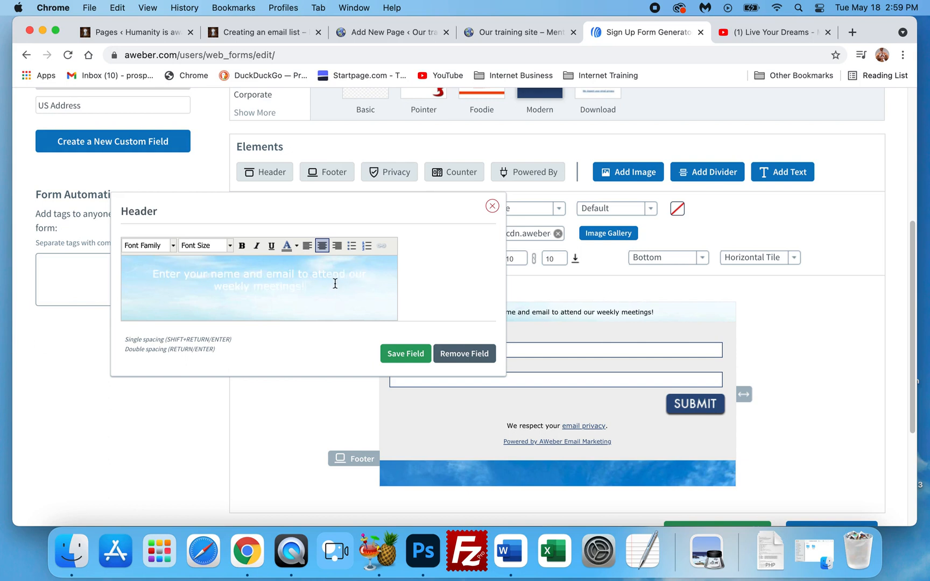
Set the entire header text to Times New Roman at 36px
{"action": "key", "text": "super+a"}
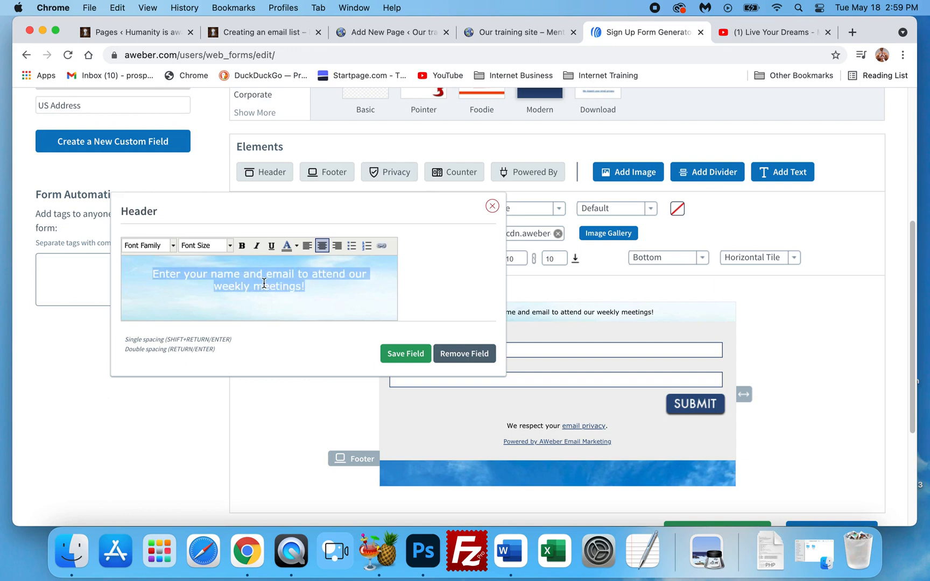
{"action": "left_click", "coordinate": [225, 249]}
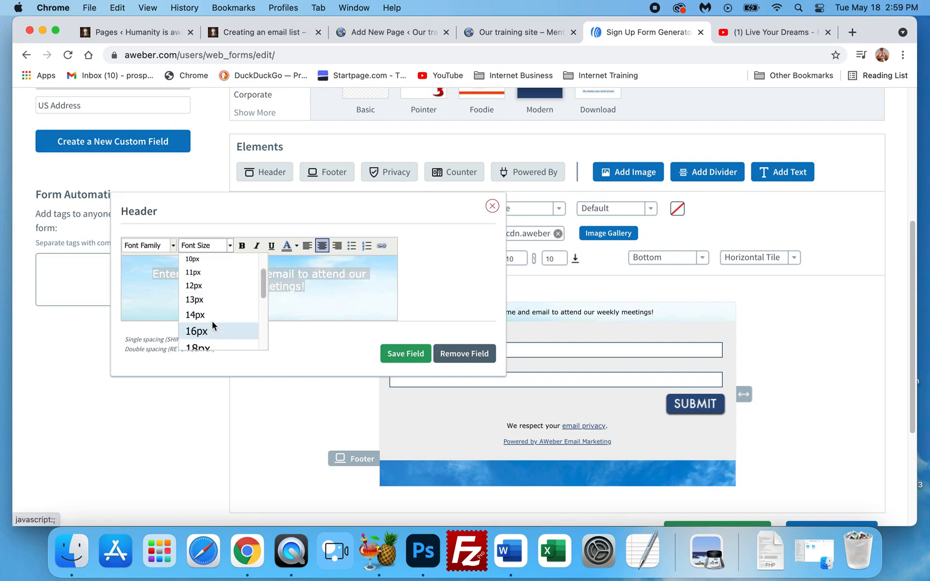
{"action": "left_click", "coordinate": [221, 329]}
{"action": "left_click", "coordinate": [214, 252]}
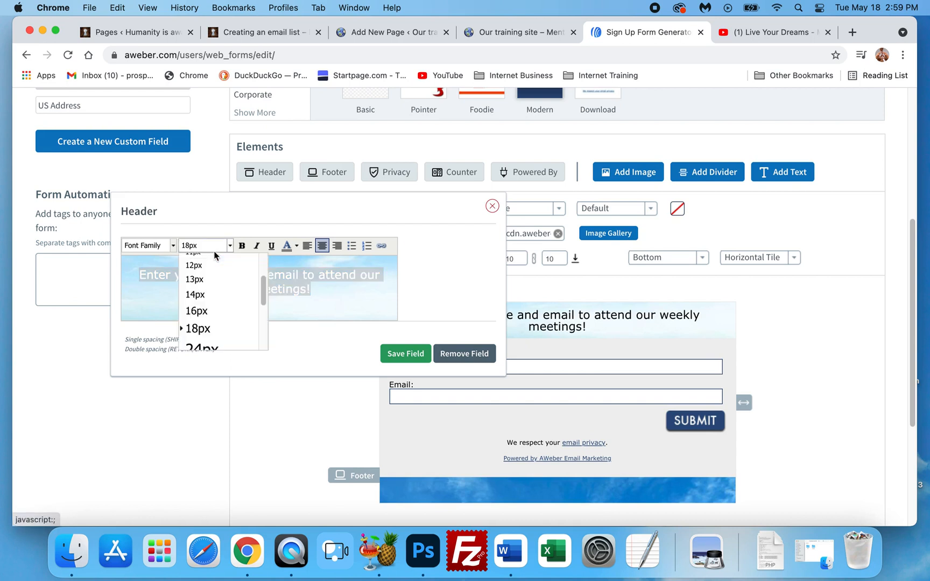
{"action": "left_click", "coordinate": [232, 347]}
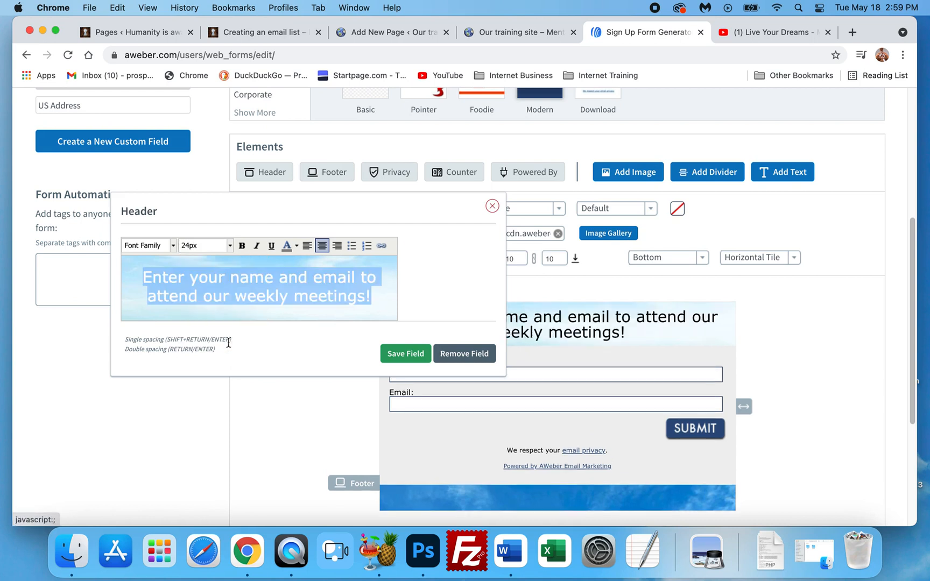
{"action": "left_click", "coordinate": [172, 249]}
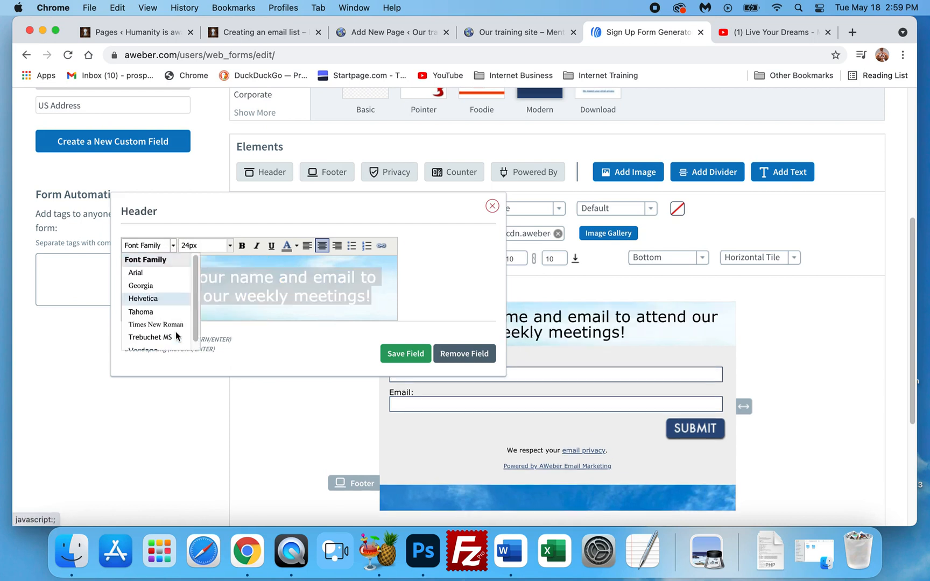
{"action": "left_click", "coordinate": [172, 326]}
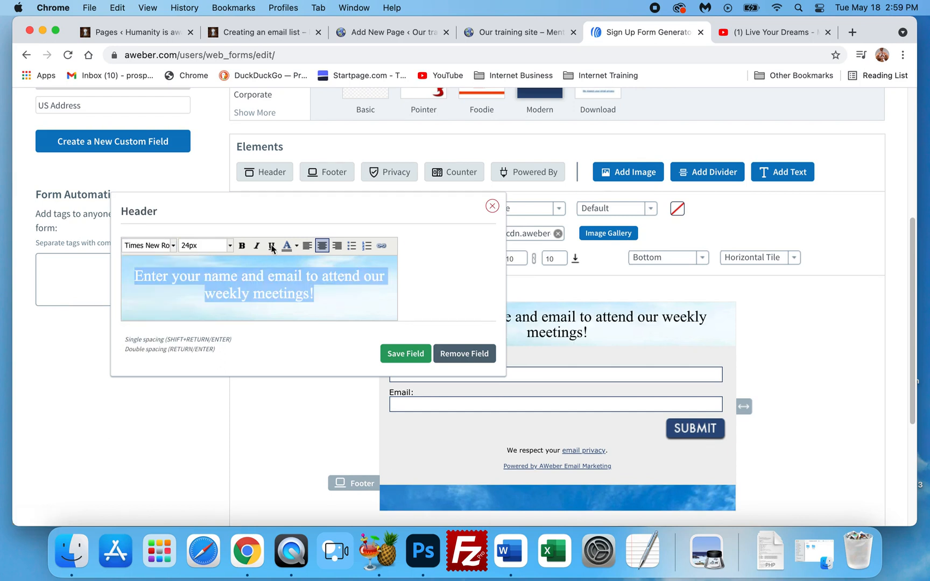
{"action": "left_click", "coordinate": [228, 247]}
{"action": "left_click", "coordinate": [223, 338]}
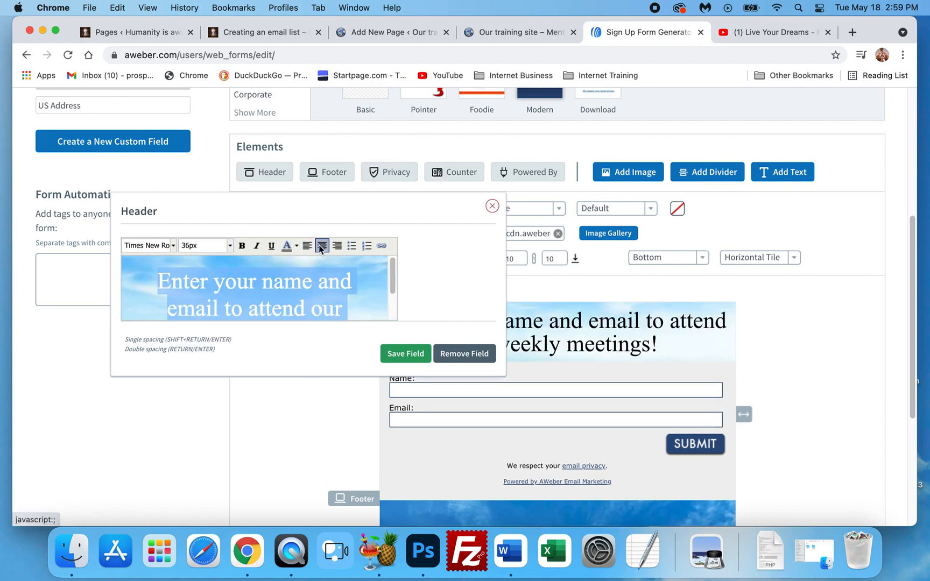
Apply a custom bright blue color to the header text and save the header field
{"action": "left_click", "coordinate": [296, 247]}
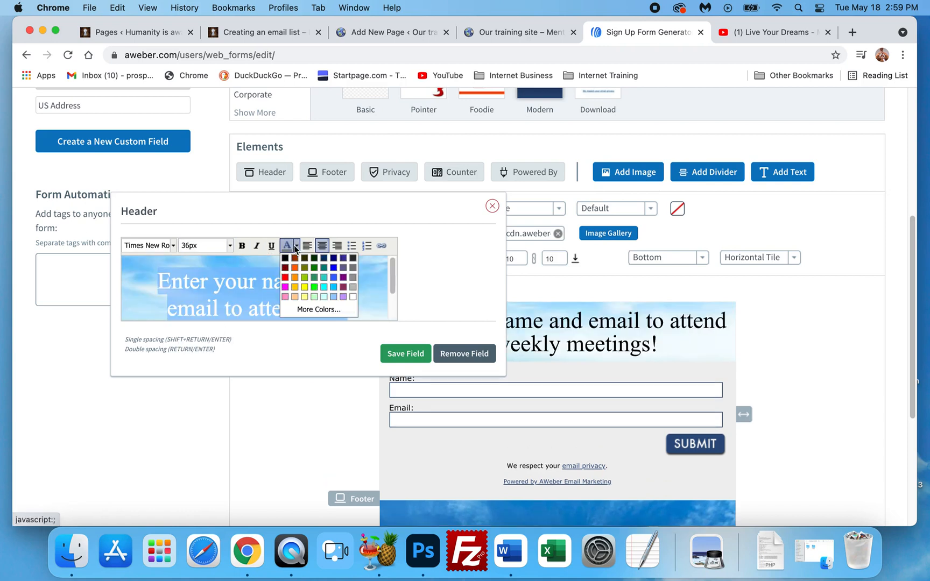
{"action": "left_click", "coordinate": [337, 306]}
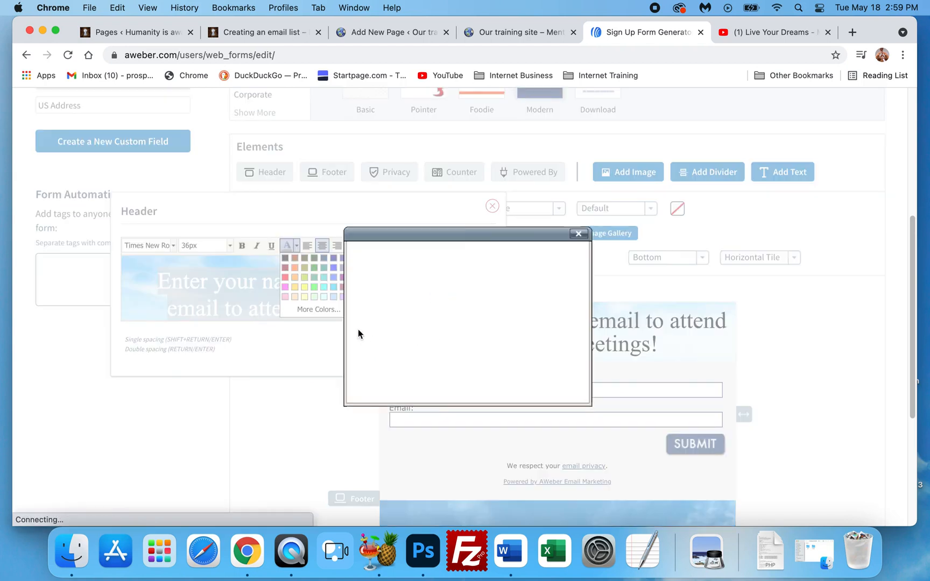
{"action": "left_click", "coordinate": [474, 287]}
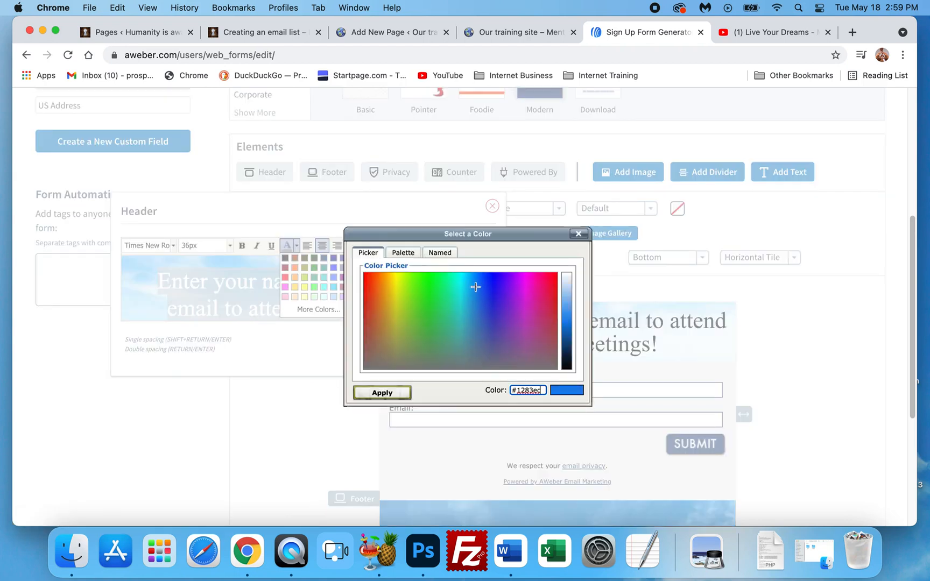
{"action": "left_click", "coordinate": [476, 285]}
{"action": "left_click", "coordinate": [381, 393]}
{"action": "left_click", "coordinate": [411, 359]}
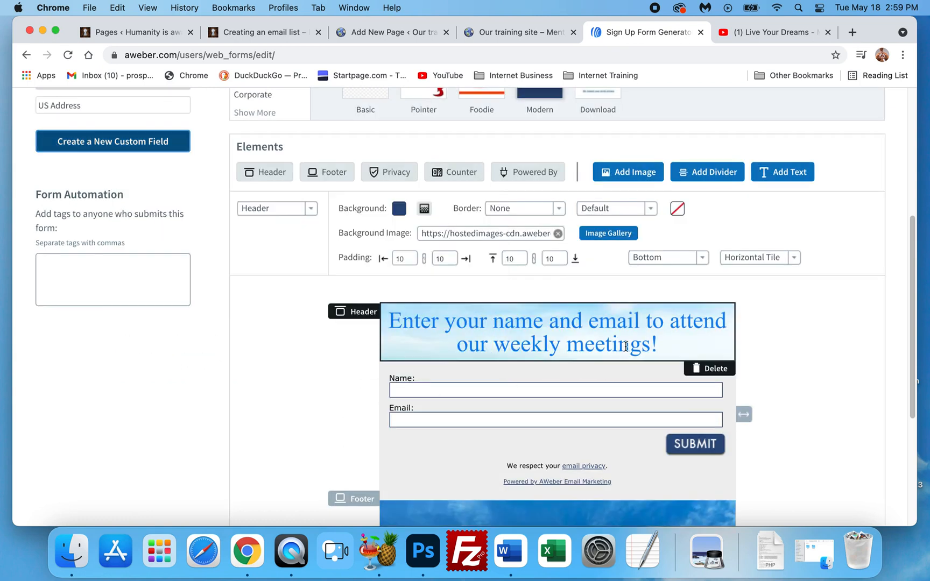
Save the form design, name the form "Landing page example" in its settings, and save it again
{"action": "scroll", "coordinate": [826, 372], "scroll_direction": "down", "scroll_amount": 4}
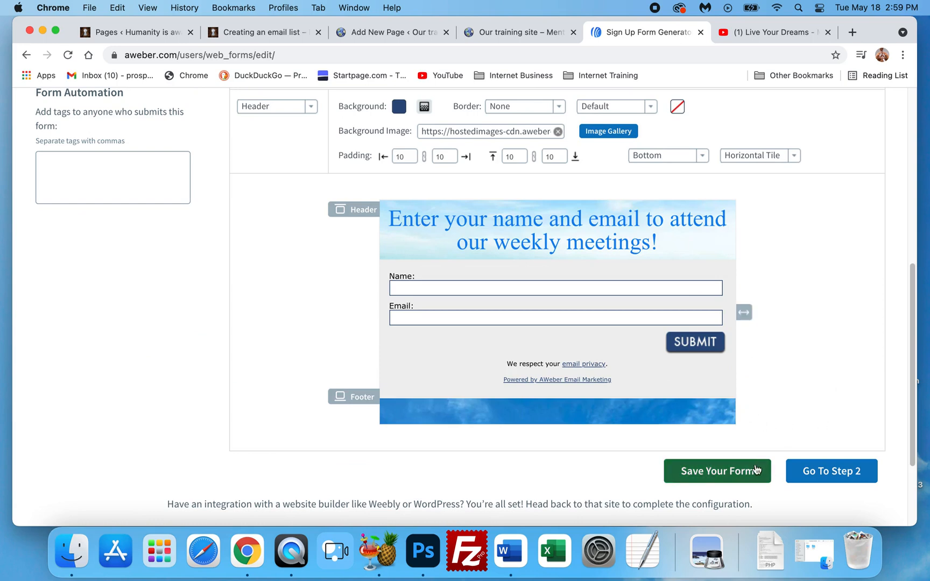
{"action": "left_click", "coordinate": [702, 477]}
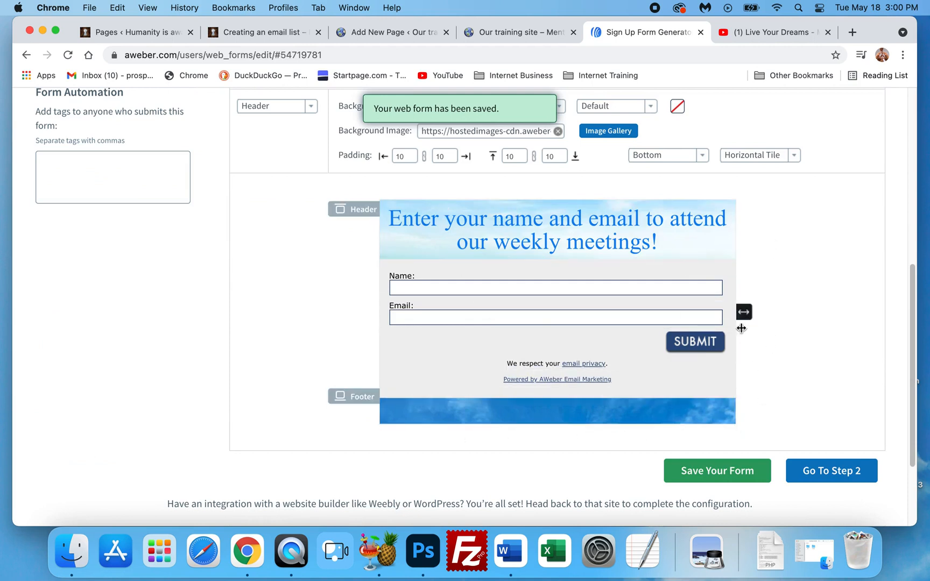
{"action": "left_click", "coordinate": [845, 471]}
{"action": "triple_click", "coordinate": [117, 319]}
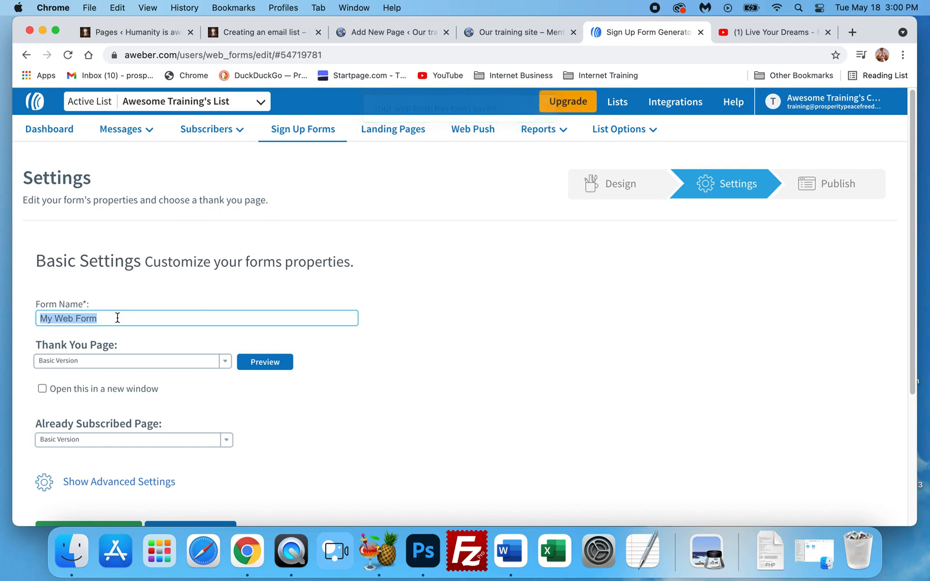
{"action": "type", "text": "Landing page example"}
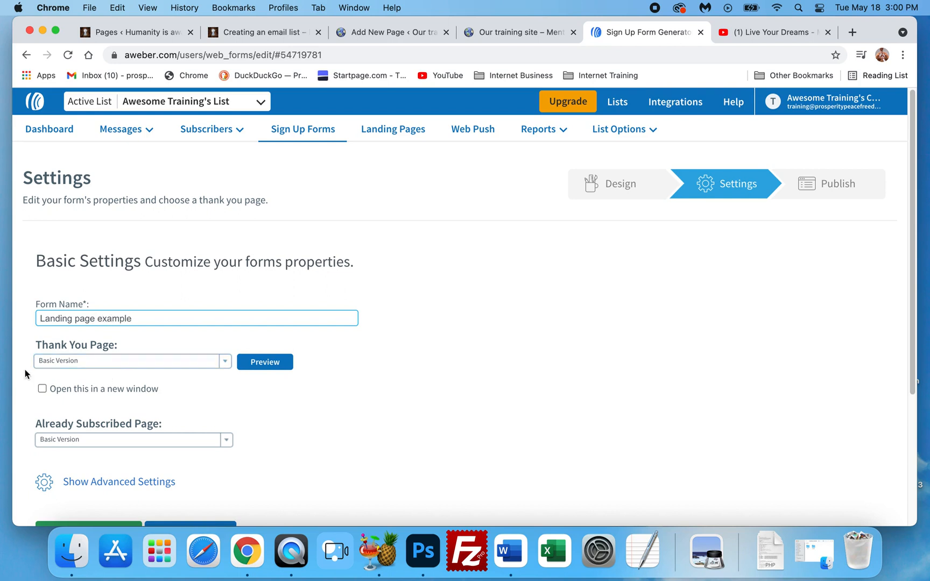
{"action": "scroll", "coordinate": [262, 371], "scroll_direction": "down", "scroll_amount": 3}
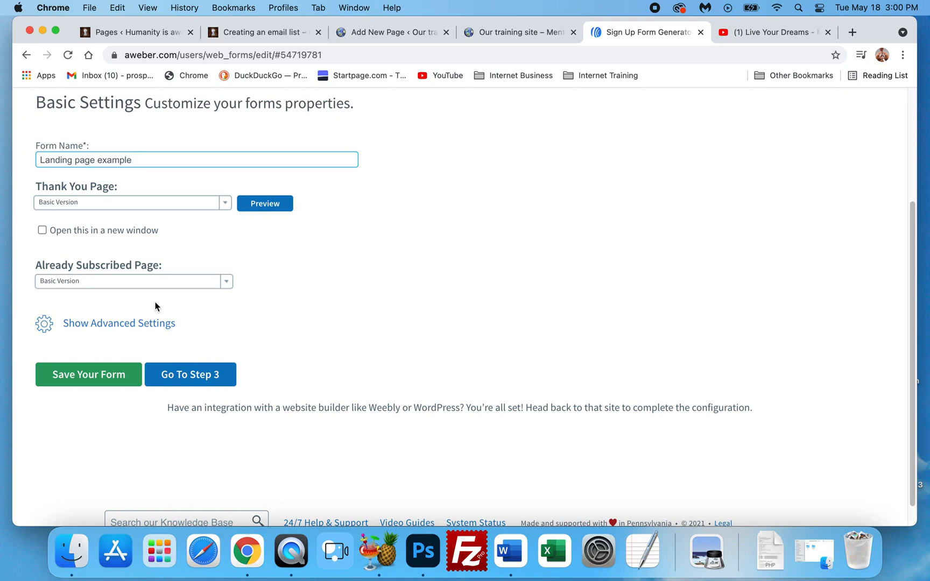
{"action": "left_click", "coordinate": [82, 377]}
{"action": "scroll", "coordinate": [178, 365], "scroll_direction": "down", "scroll_amount": 3}
Continue to publishing, choose to install the form yourself, and copy its Javascript snippet
{"action": "left_click", "coordinate": [191, 357]}
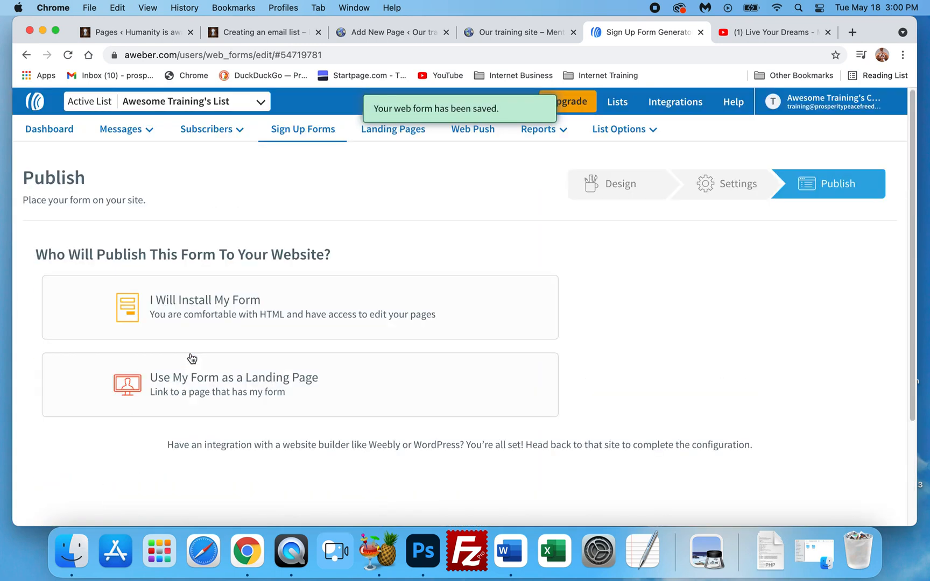
{"action": "left_click", "coordinate": [197, 306]}
{"action": "scroll", "coordinate": [178, 390], "scroll_direction": "down", "scroll_amount": 4}
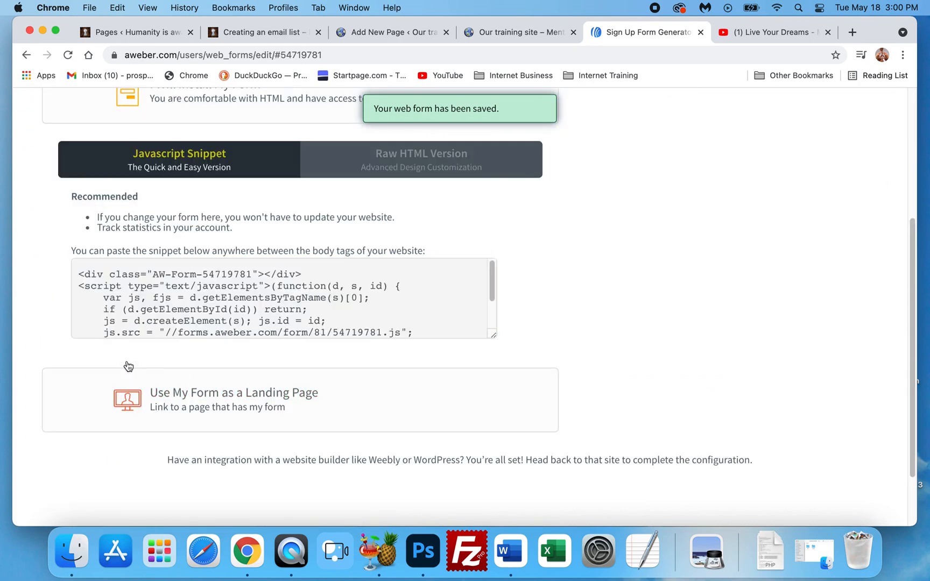
{"action": "left_click", "coordinate": [125, 298]}
{"action": "key", "text": "super+c"}
{"action": "right_click", "coordinate": [124, 297]}
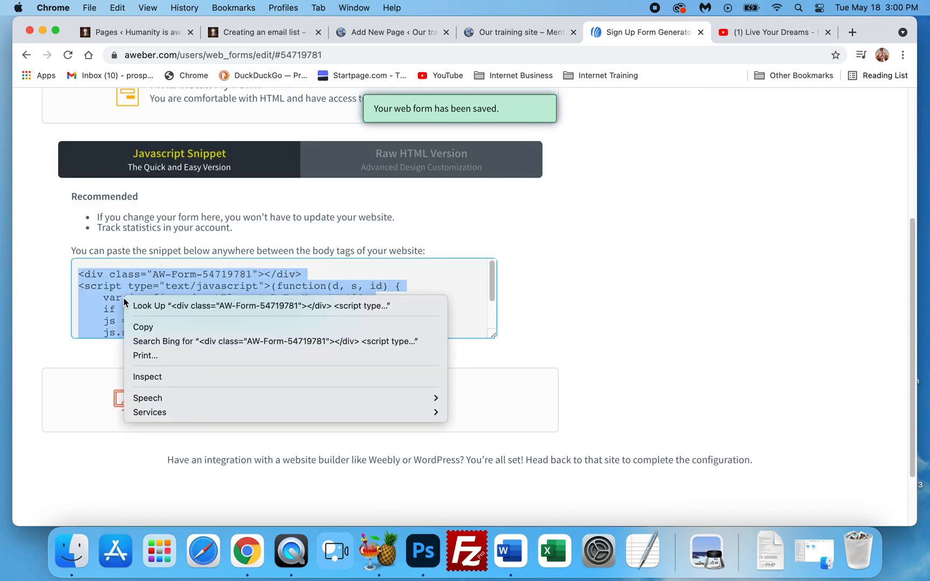
{"action": "left_click", "coordinate": [157, 328]}
Back on the WordPress page, add a Code Block below the Separator containing the copied AWeber snippet and save it
{"action": "left_click", "coordinate": [423, 37]}
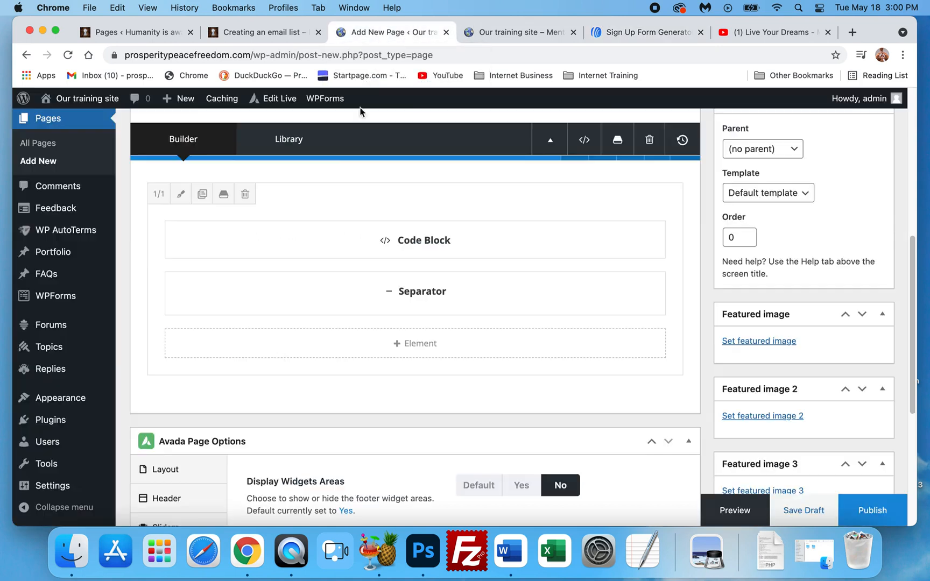
{"action": "scroll", "coordinate": [367, 368], "scroll_direction": "down", "scroll_amount": 2}
{"action": "left_click", "coordinate": [412, 308]}
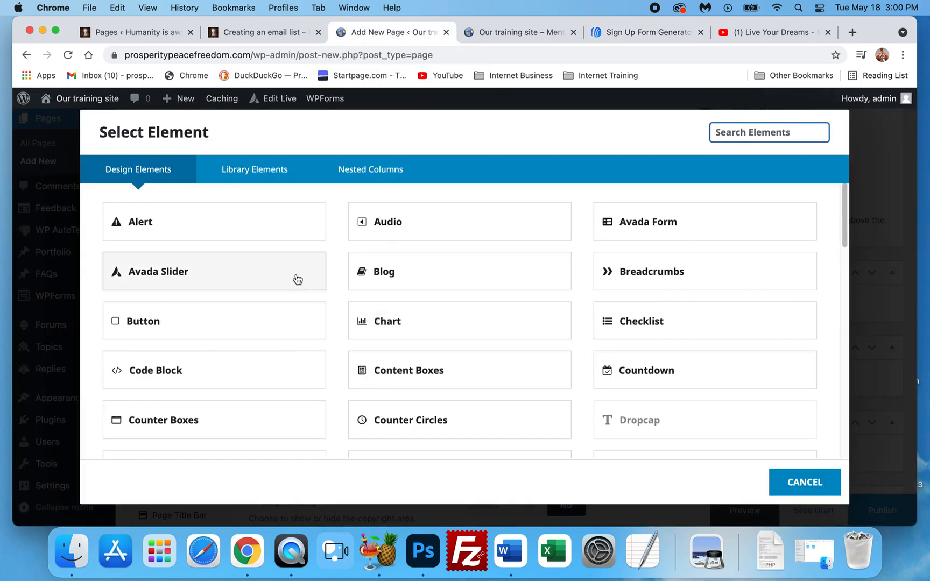
{"action": "left_click", "coordinate": [205, 372]}
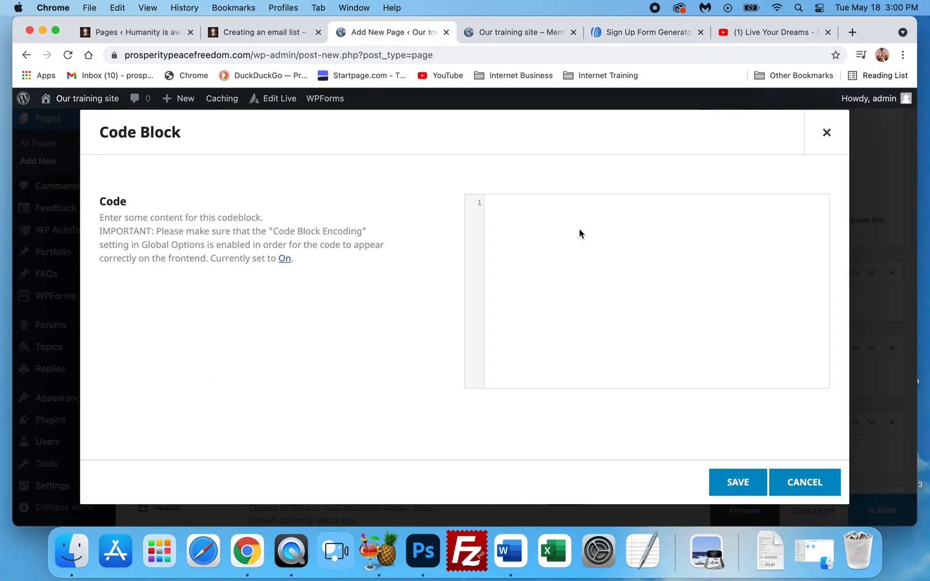
{"action": "key", "text": "super+v"}
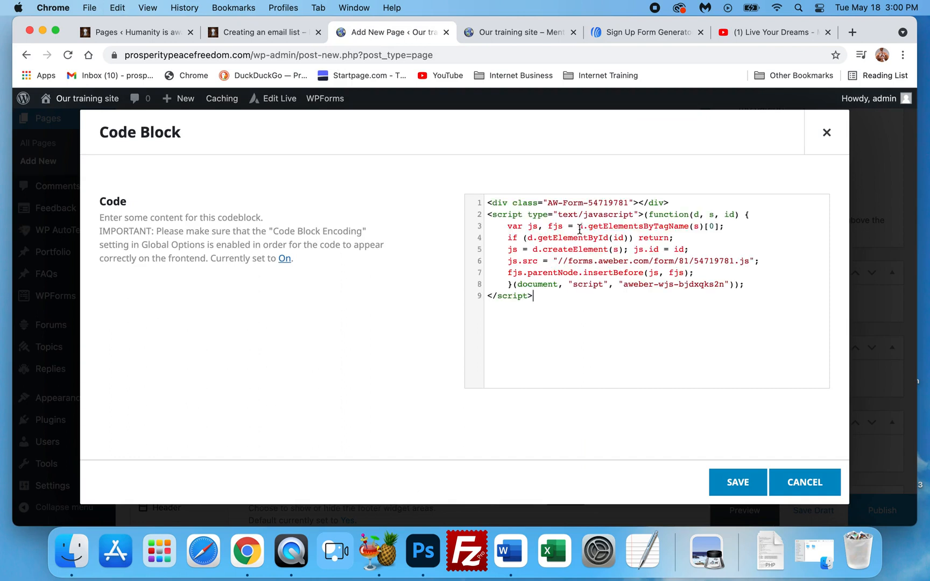
{"action": "left_click", "coordinate": [741, 481]}
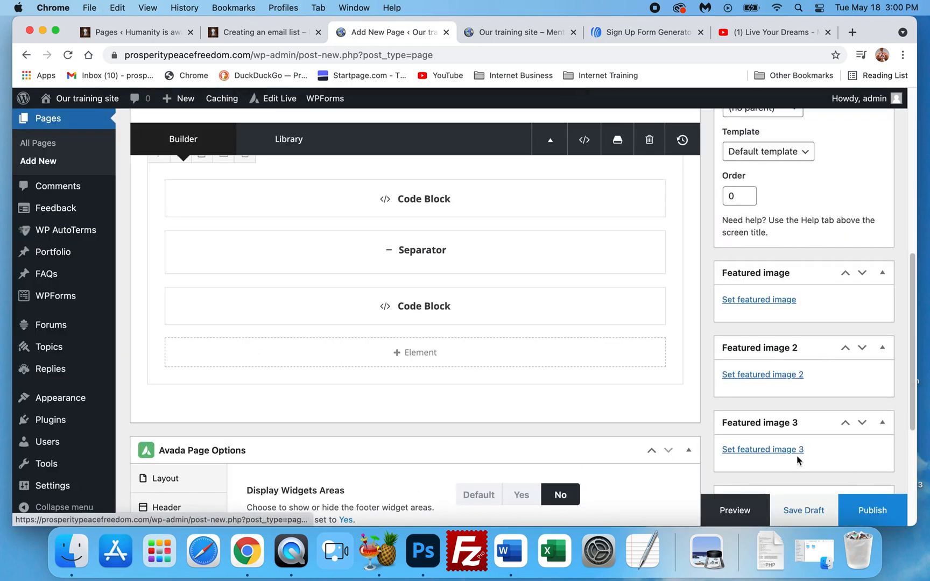
Publish the landing page with its video, separator and sign up form elements
{"action": "scroll", "coordinate": [328, 388], "scroll_direction": "down", "scroll_amount": 2}
{"action": "scroll", "coordinate": [377, 371], "scroll_direction": "up", "scroll_amount": 4}
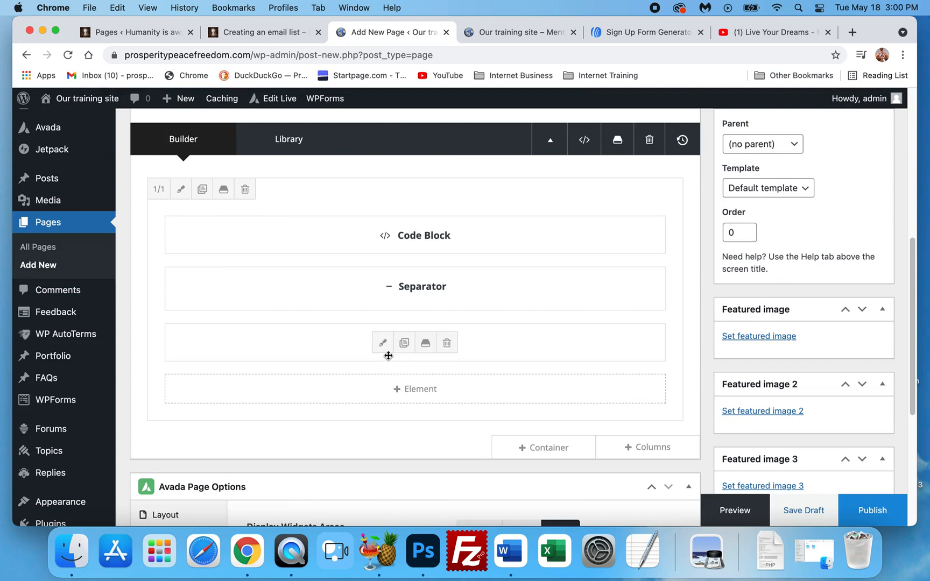
{"action": "left_click", "coordinate": [873, 513]}
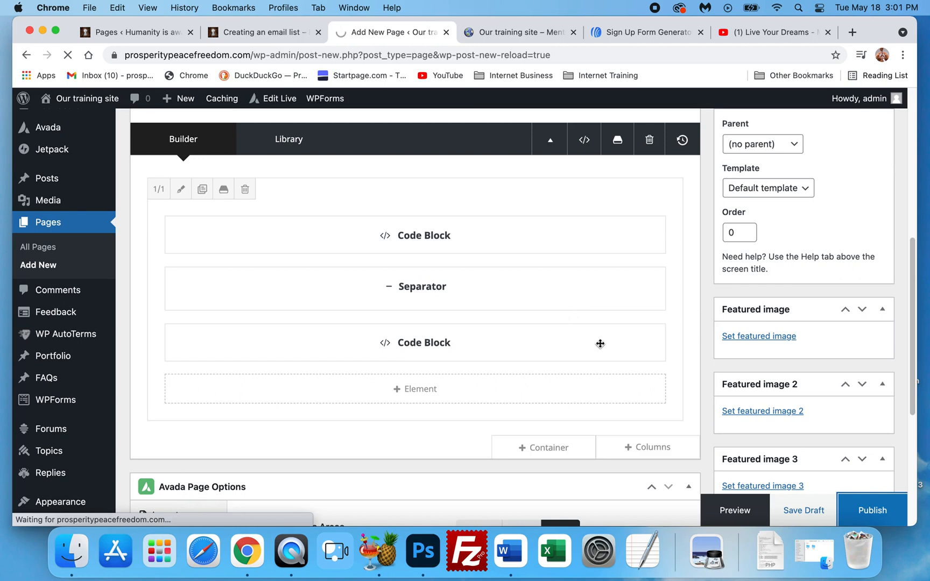
{"action": "scroll", "coordinate": [606, 355], "scroll_direction": "up", "scroll_amount": 3}
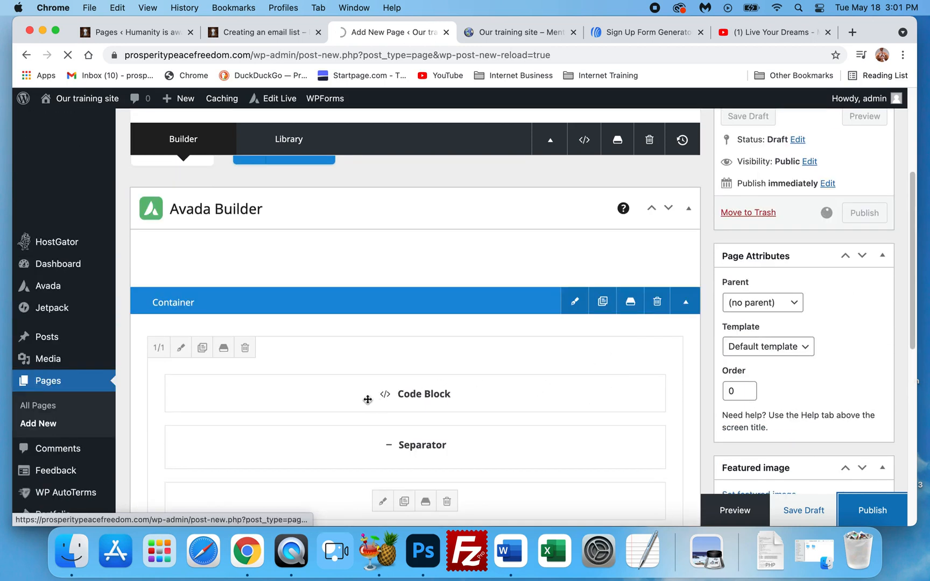
{"action": "scroll", "coordinate": [426, 398], "scroll_direction": "down", "scroll_amount": 1}
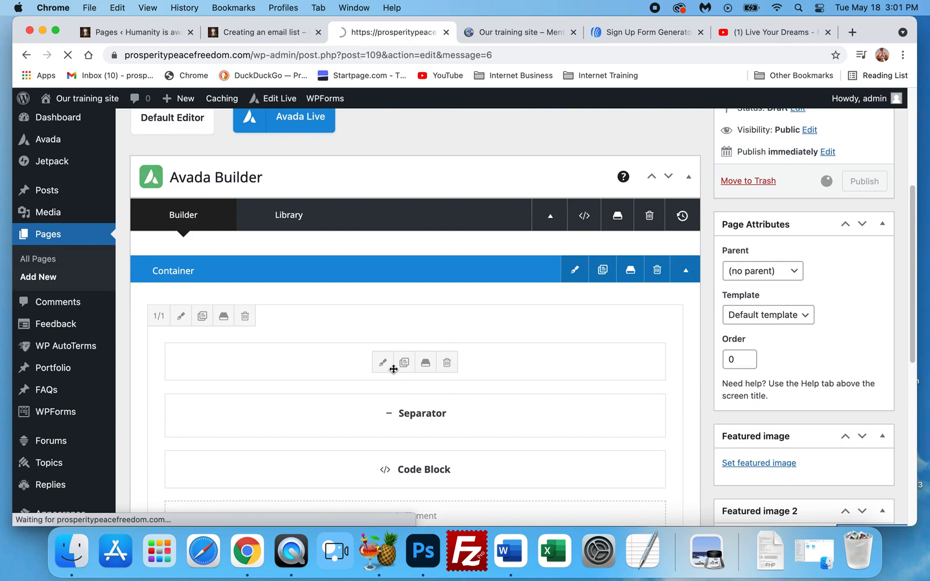
{"action": "scroll", "coordinate": [392, 358], "scroll_direction": "down", "scroll_amount": 1}
{"action": "scroll", "coordinate": [391, 352], "scroll_direction": "down", "scroll_amount": 1}
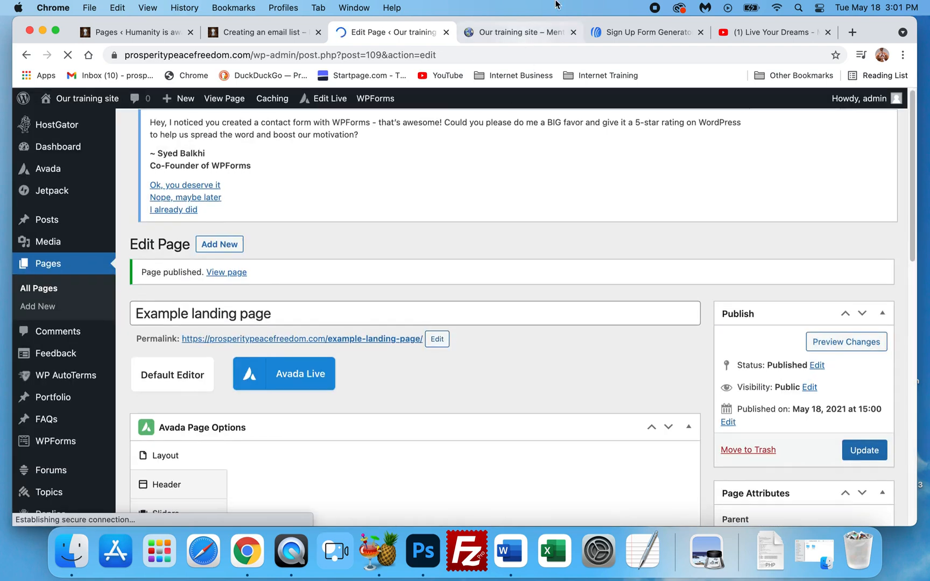
Open the published page from its permalink in a new browser tab and examine the video and sign up form
{"action": "left_click", "coordinate": [502, 39]}
{"action": "left_click", "coordinate": [382, 35]}
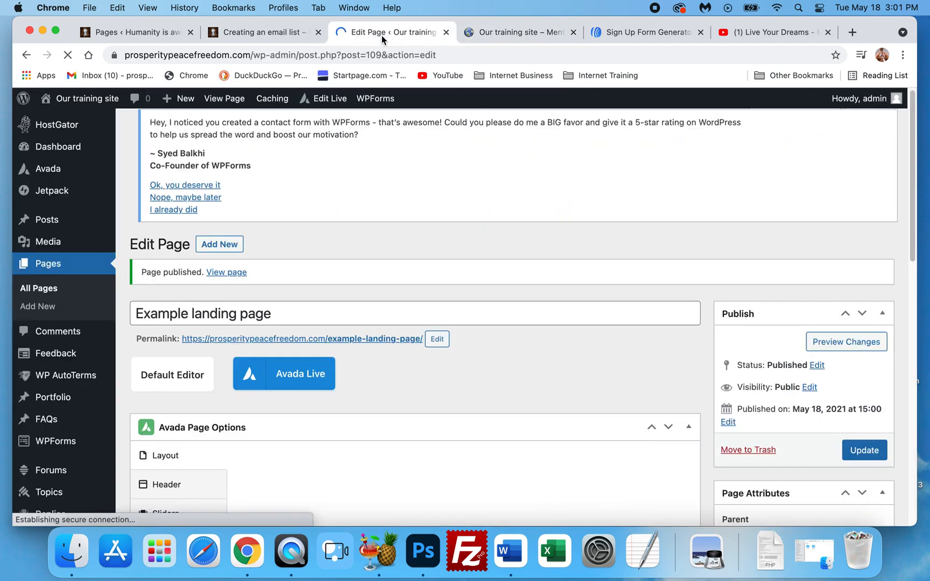
{"action": "right_click", "coordinate": [291, 339]}
{"action": "left_click", "coordinate": [321, 346]}
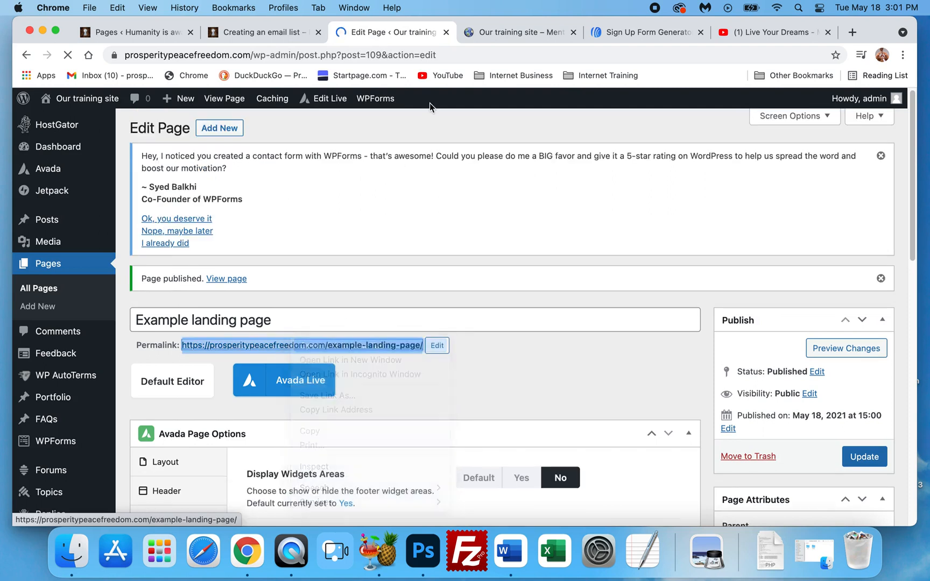
{"action": "left_click", "coordinate": [442, 32]}
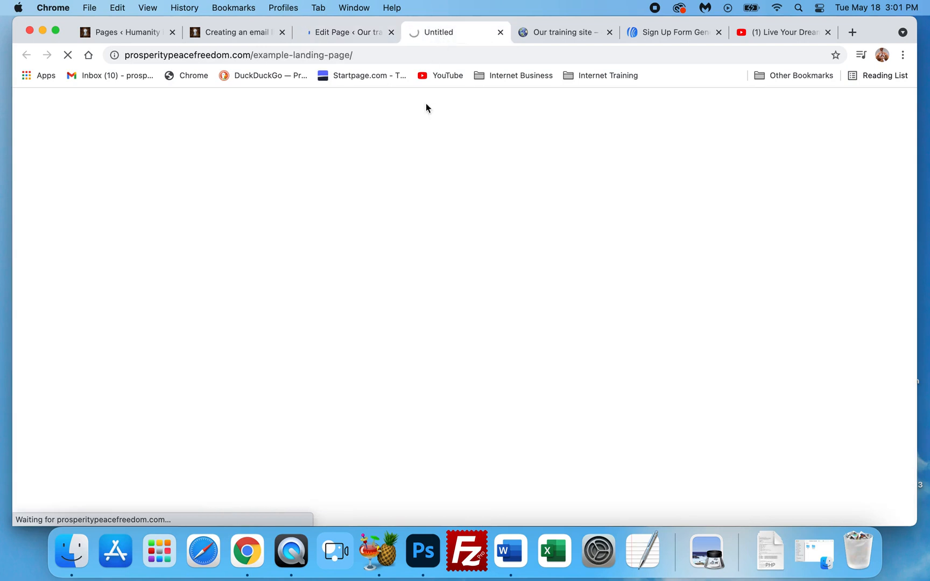
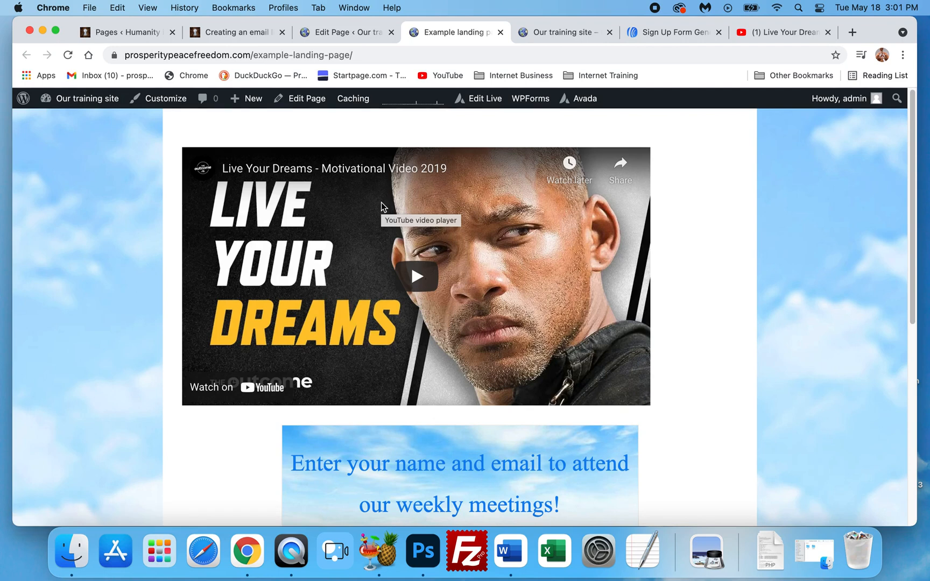
{"action": "scroll", "coordinate": [619, 269], "scroll_direction": "down", "scroll_amount": 3}
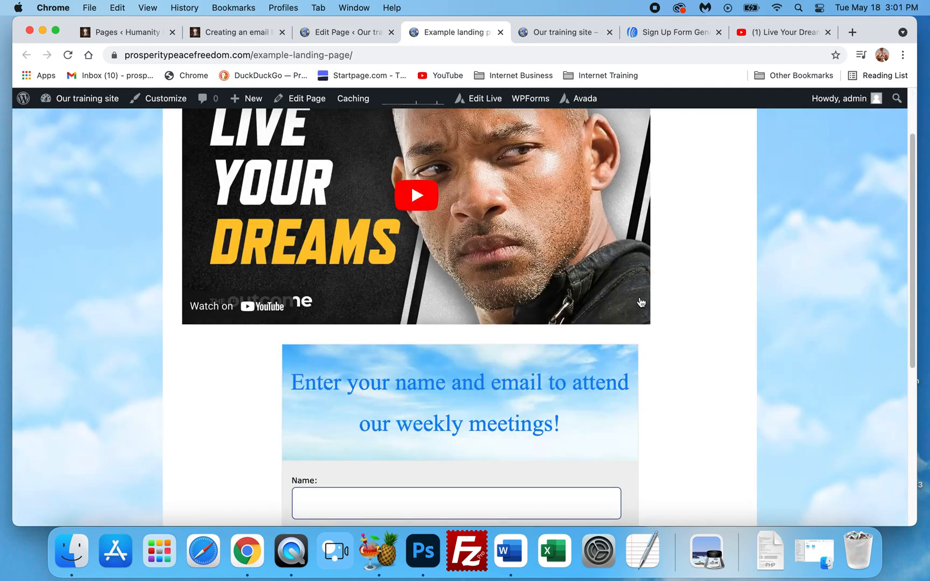
{"action": "scroll", "coordinate": [648, 329], "scroll_direction": "up", "scroll_amount": 3}
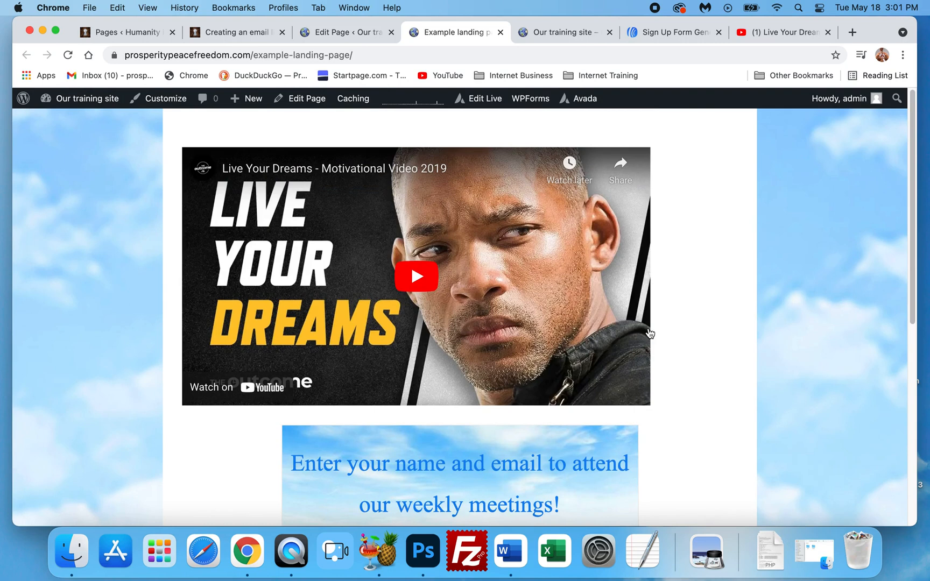
Check the size and spacing of the video and sign up form along the whole published page
{"action": "scroll", "coordinate": [651, 341], "scroll_direction": "down", "scroll_amount": 10}
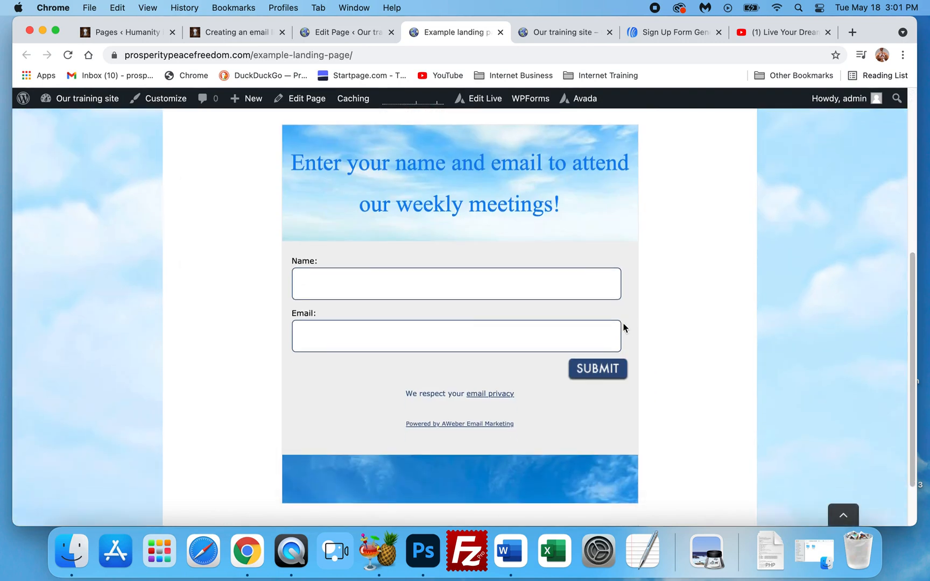
{"action": "scroll", "coordinate": [423, 318], "scroll_direction": "down", "scroll_amount": 3}
{"action": "scroll", "coordinate": [424, 322], "scroll_direction": "up", "scroll_amount": 4}
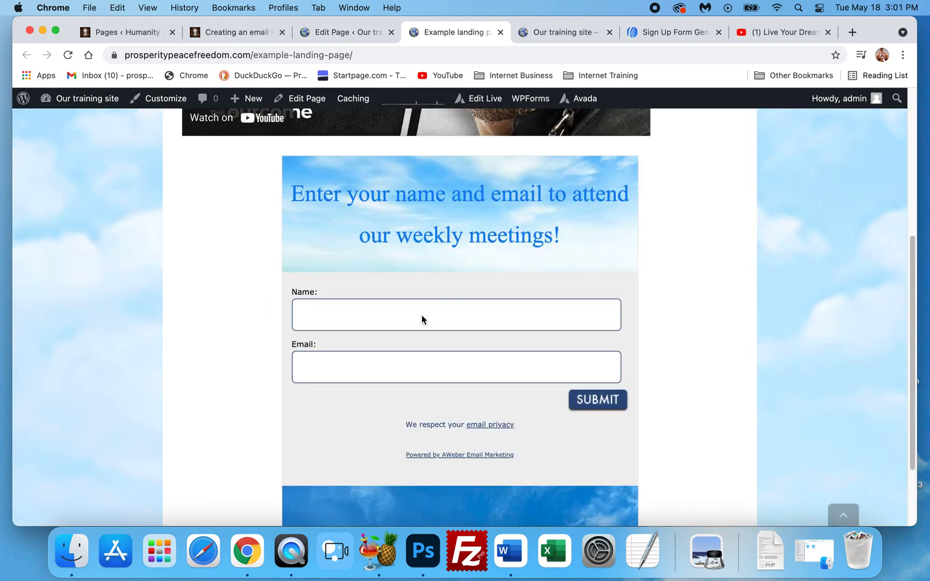
{"action": "scroll", "coordinate": [548, 324], "scroll_direction": "down", "scroll_amount": 4}
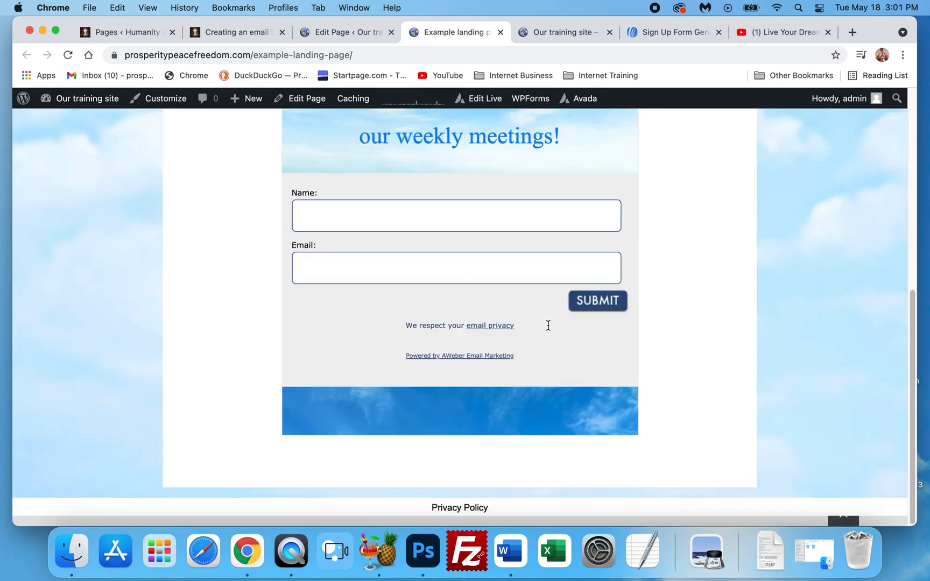
{"action": "scroll", "coordinate": [550, 332], "scroll_direction": "up", "scroll_amount": 10}
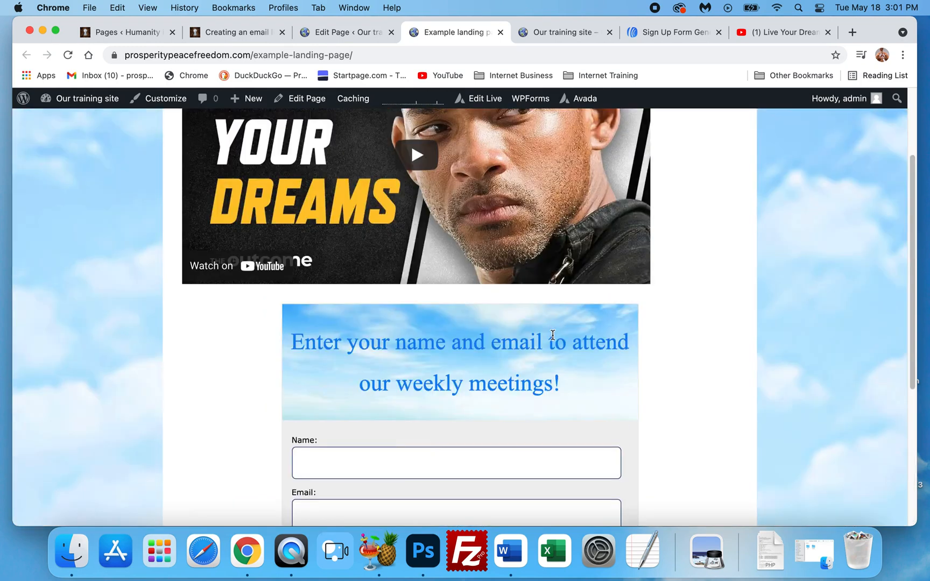
{"action": "scroll", "coordinate": [552, 335], "scroll_direction": "down", "scroll_amount": 1}
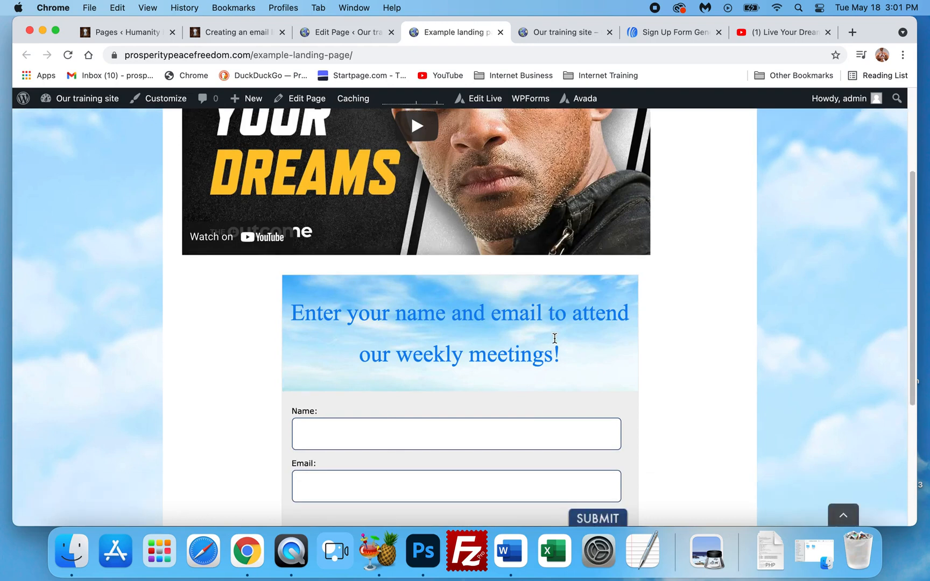
{"action": "scroll", "coordinate": [555, 345], "scroll_direction": "up", "scroll_amount": 6}
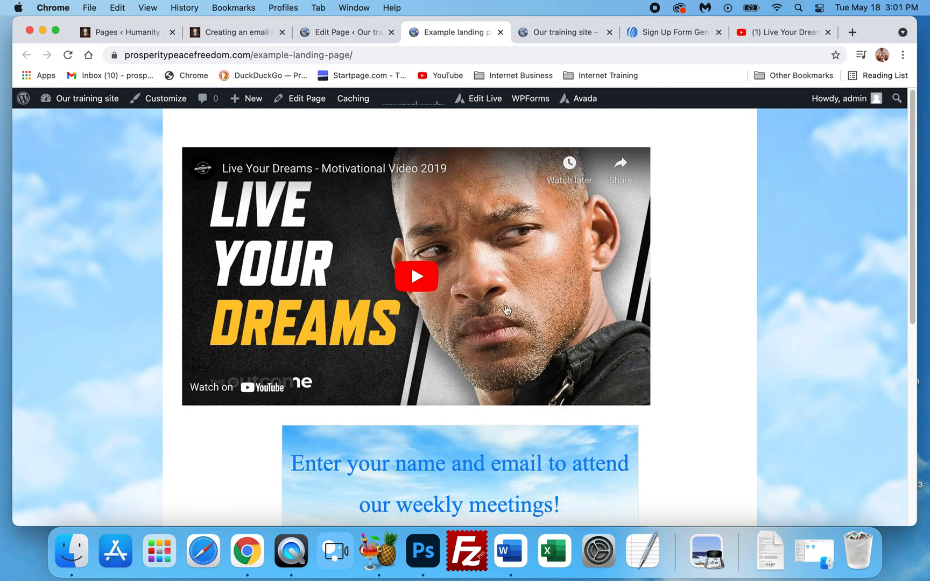
In the page editor, set the video Code Block's iframe width to 825 and height to 500, save it, and update the page
{"action": "left_click", "coordinate": [334, 34]}
{"action": "scroll", "coordinate": [328, 291], "scroll_direction": "down", "scroll_amount": 6}
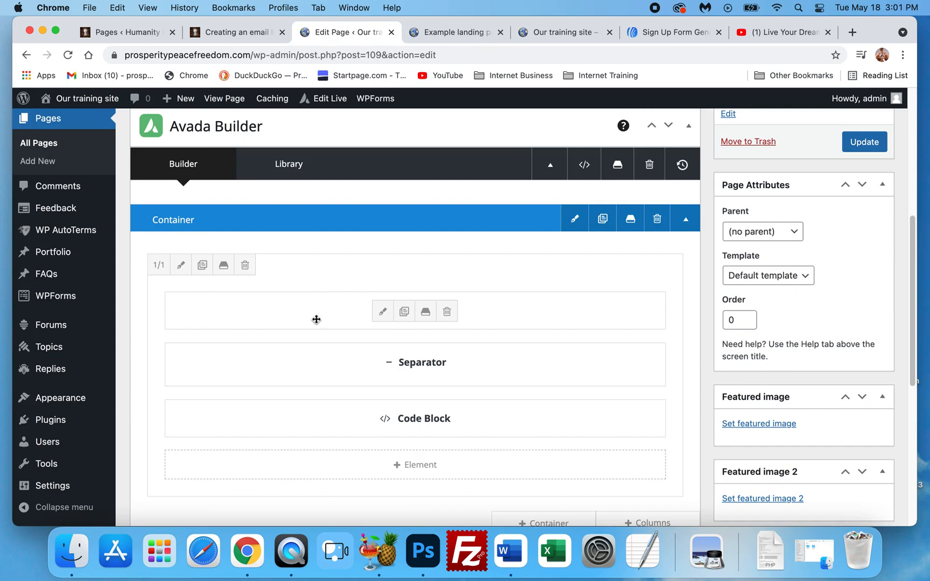
{"action": "left_click", "coordinate": [383, 421]}
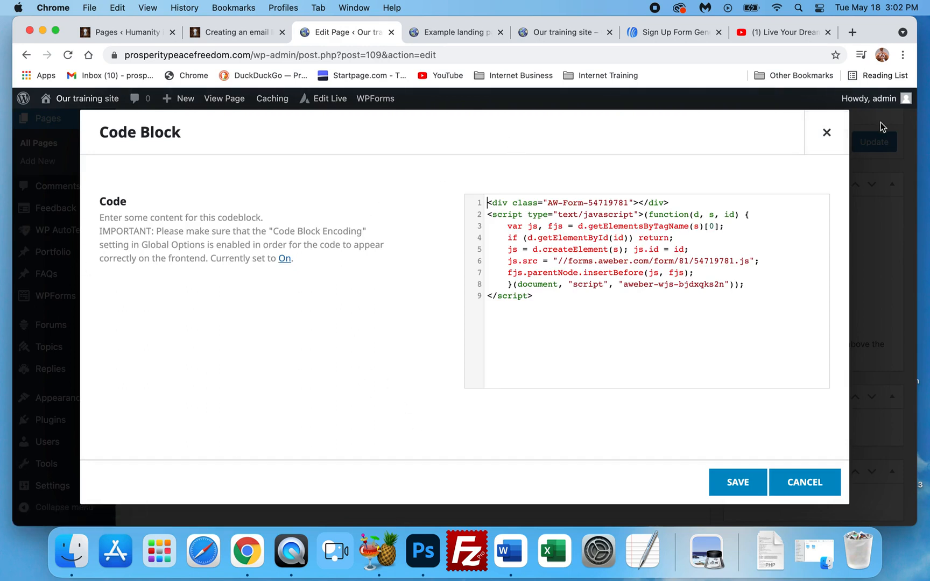
{"action": "left_click", "coordinate": [827, 132]}
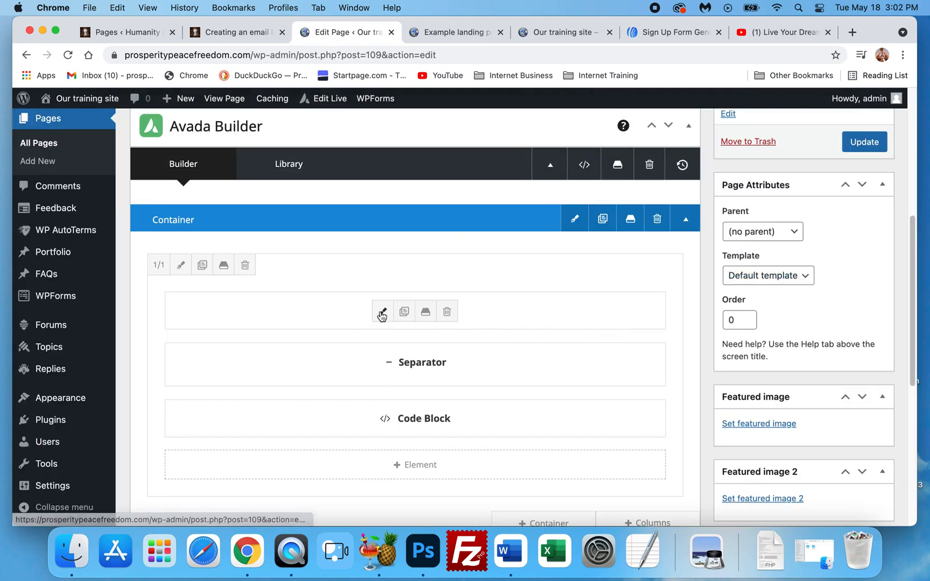
{"action": "left_click", "coordinate": [380, 310]}
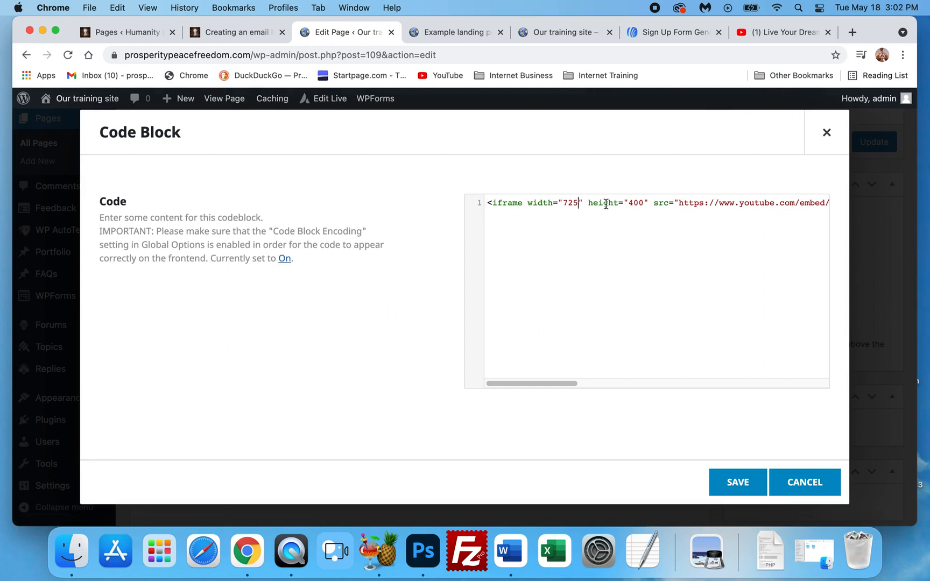
{"action": "key", "text": "BackSpace"}
{"action": "type", "text": "8"}
{"action": "key", "text": "BackSpace"}
{"action": "type", "text": "5"}
{"action": "key", "text": "super+Right"}
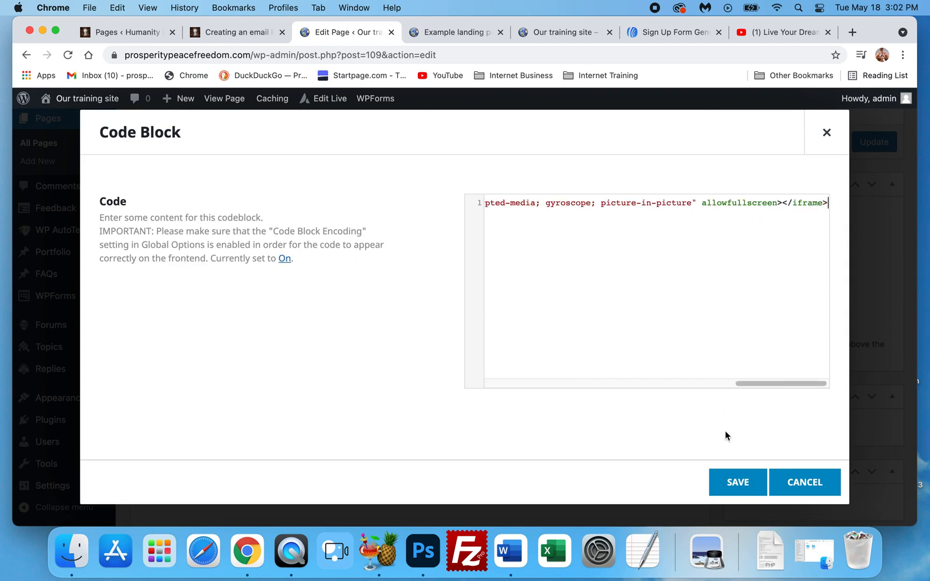
{"action": "left_click", "coordinate": [737, 484]}
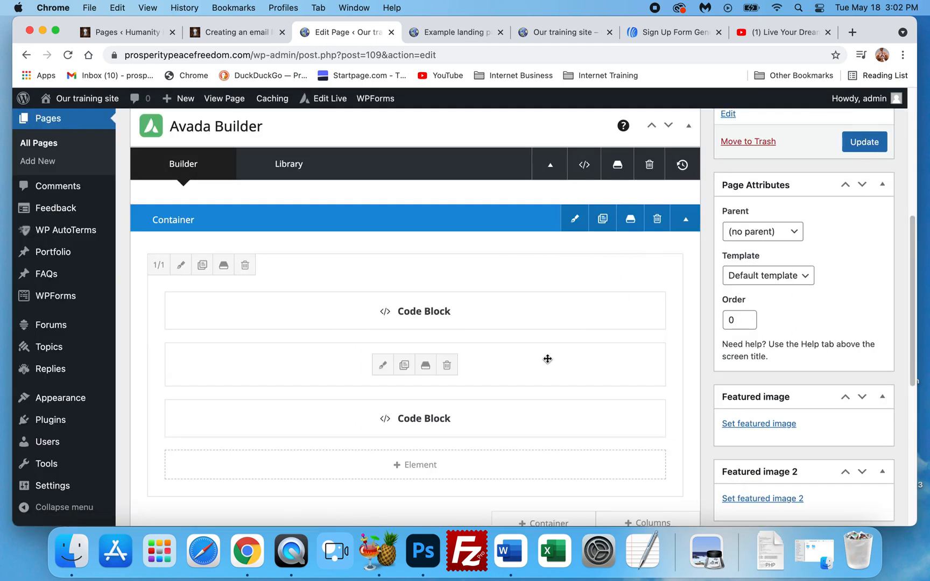
{"action": "left_click", "coordinate": [873, 145]}
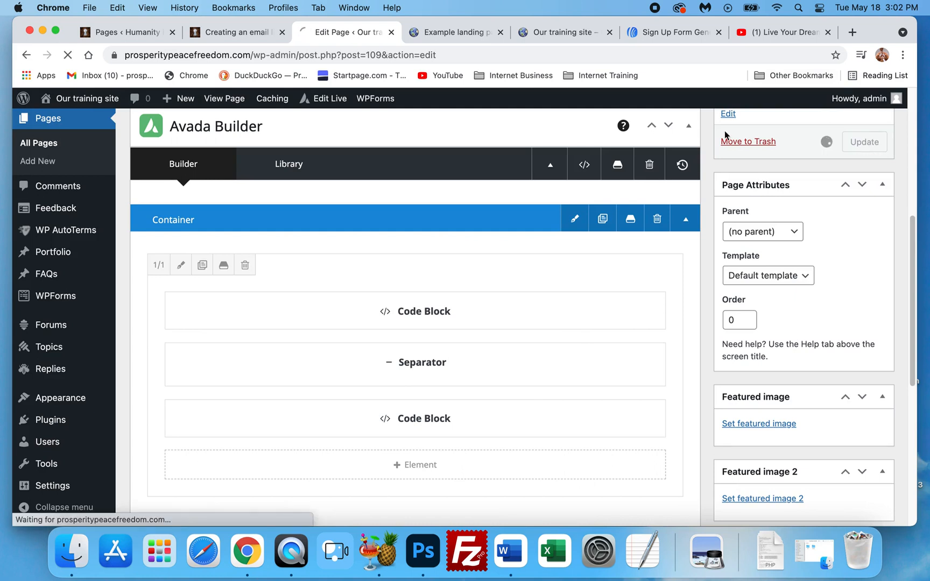
Reload the published landing page and examine how the resized video fits above the sign up form
{"action": "left_click", "coordinate": [442, 34]}
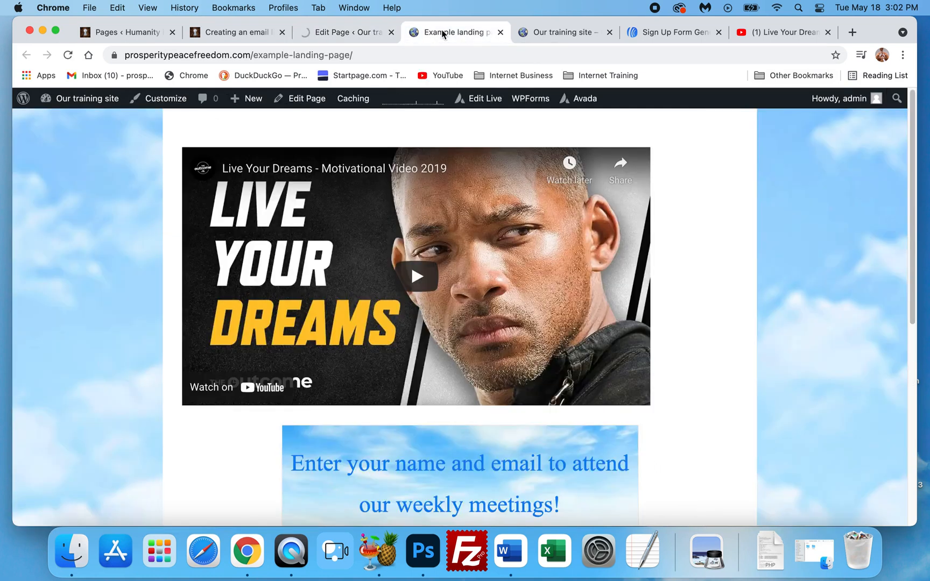
{"action": "scroll", "coordinate": [548, 382], "scroll_direction": "down", "scroll_amount": 5}
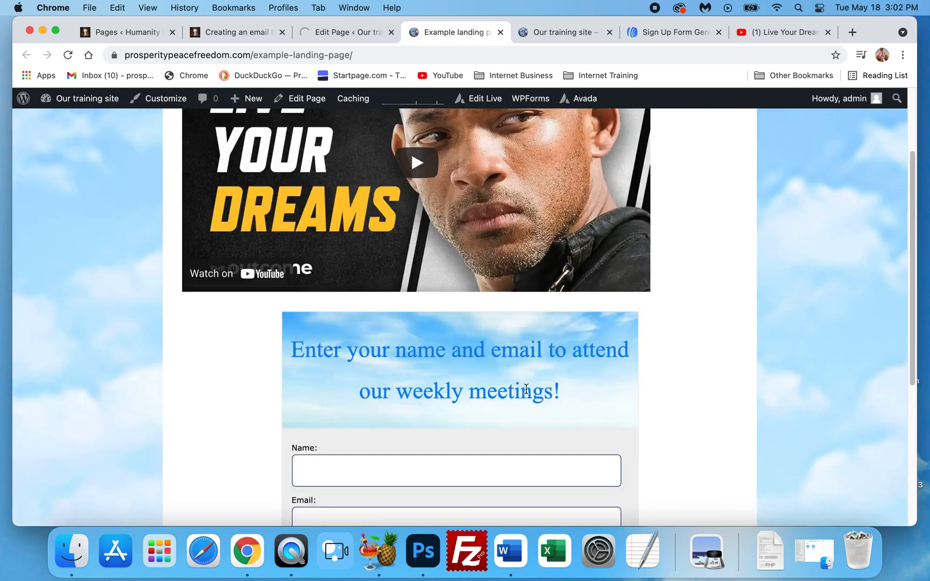
{"action": "scroll", "coordinate": [546, 378], "scroll_direction": "up", "scroll_amount": 2}
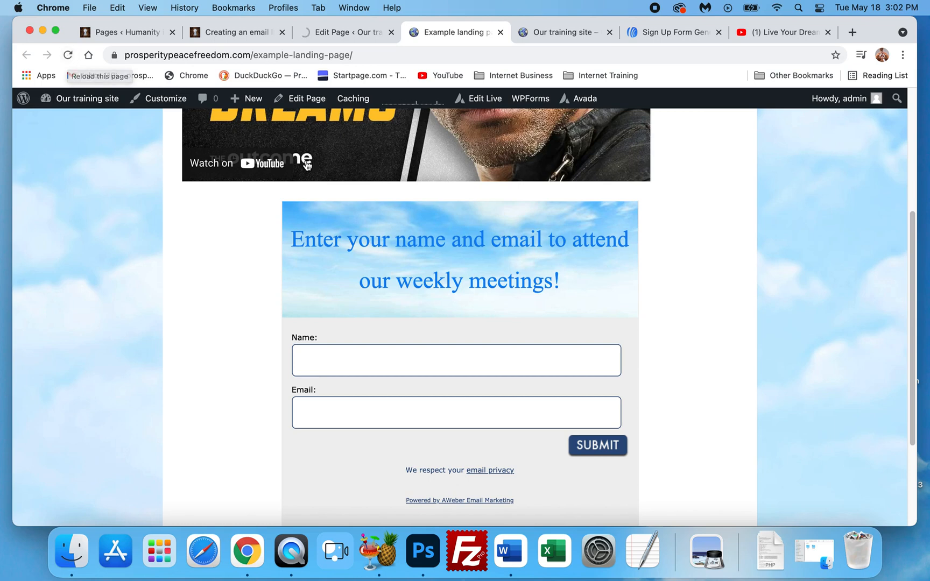
{"action": "scroll", "coordinate": [535, 204], "scroll_direction": "up", "scroll_amount": 4}
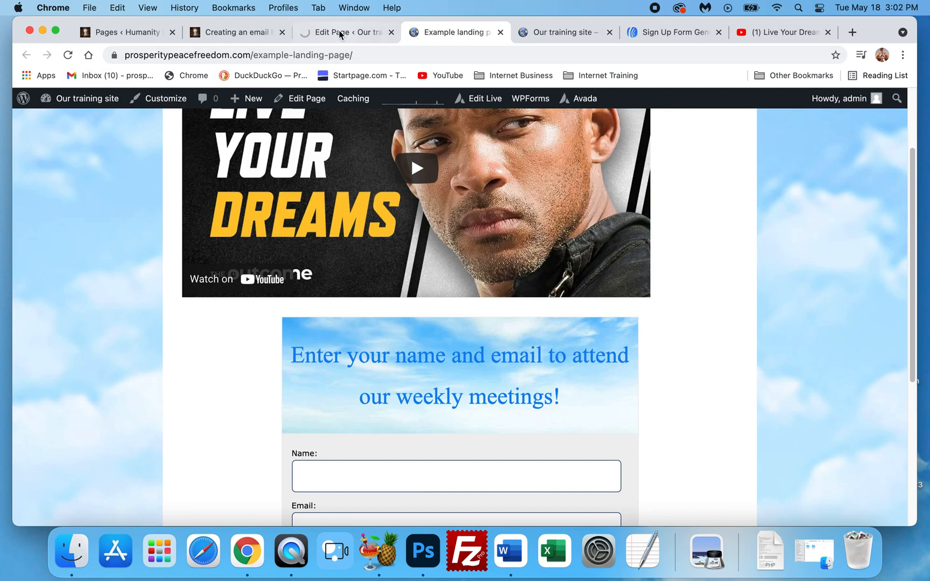
{"action": "left_click", "coordinate": [65, 58]}
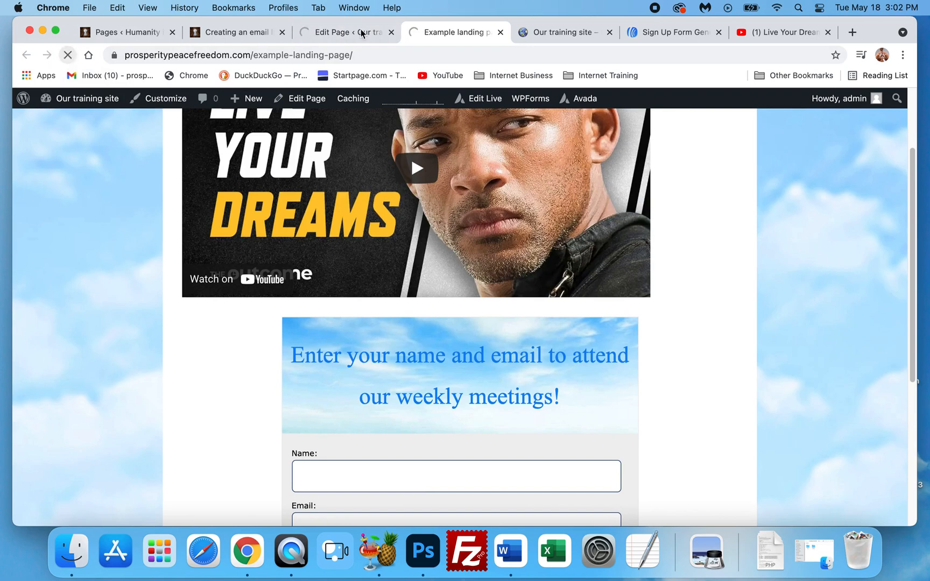
{"action": "left_click", "coordinate": [346, 34]}
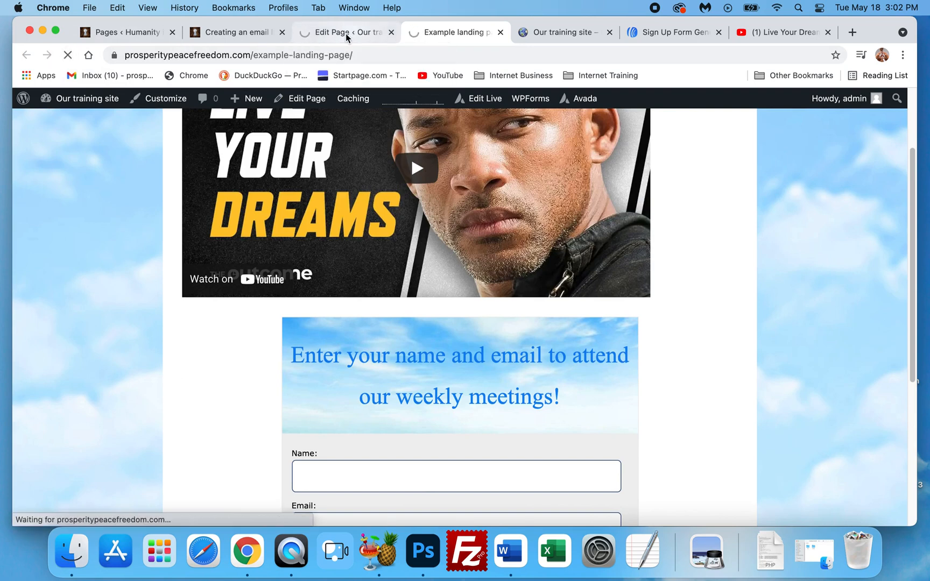
{"action": "left_click", "coordinate": [453, 31]}
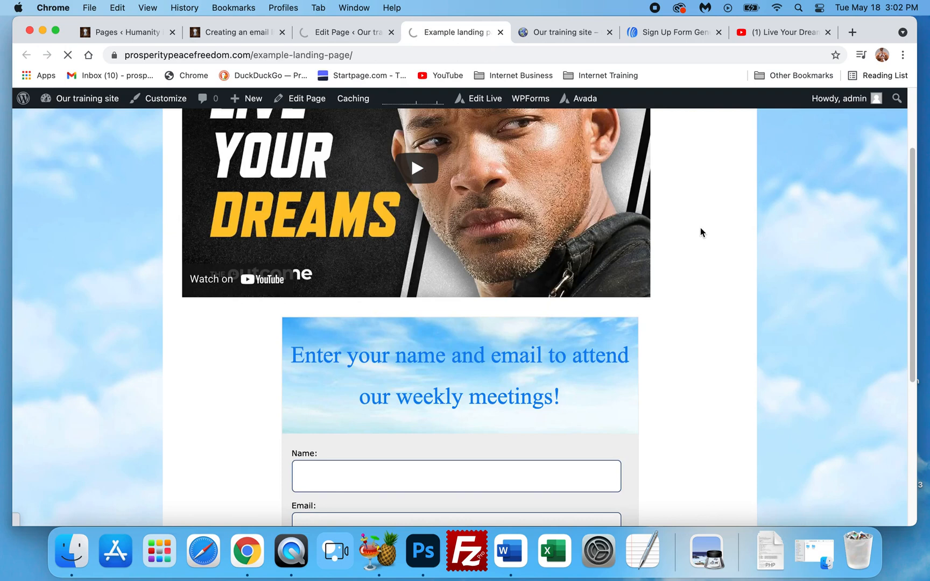
{"action": "scroll", "coordinate": [634, 281], "scroll_direction": "up", "scroll_amount": 3}
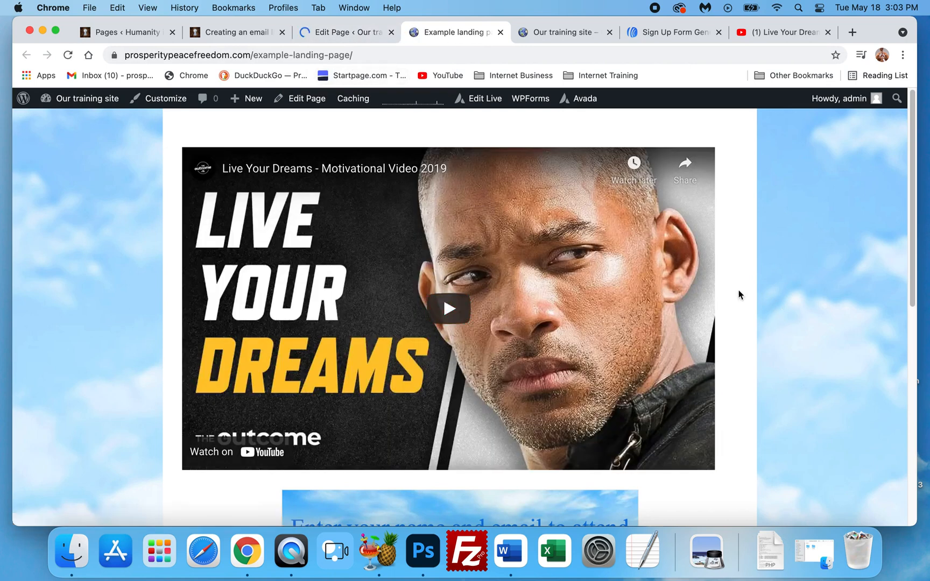
{"action": "scroll", "coordinate": [407, 226], "scroll_direction": "down", "scroll_amount": 1}
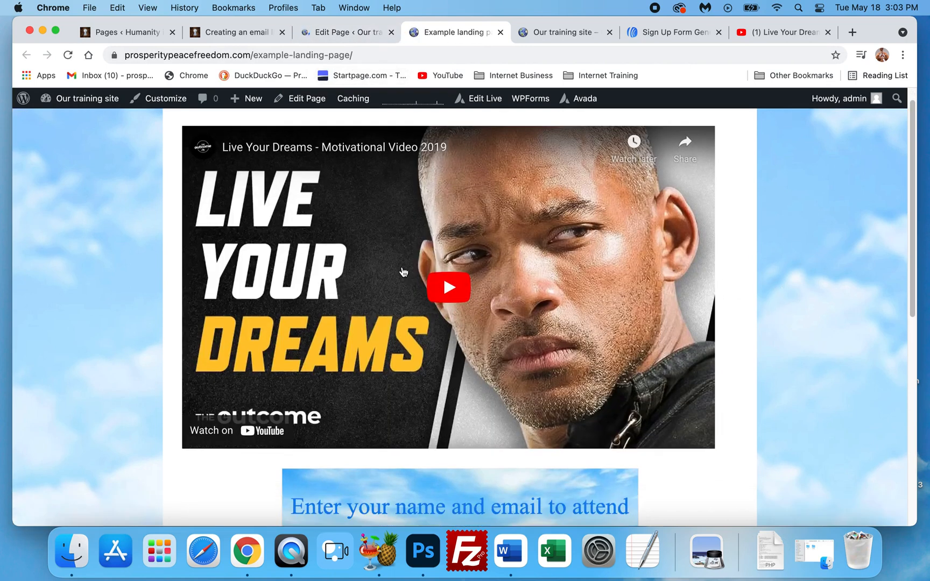
Check the page's update status in the editor, then review the video and form layout on the published page
{"action": "left_click", "coordinate": [327, 34]}
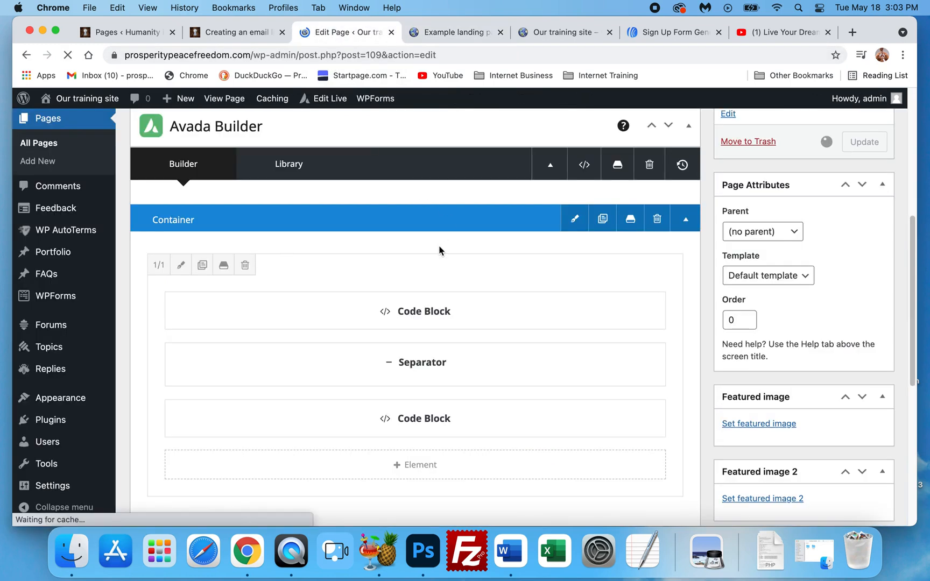
{"action": "scroll", "coordinate": [388, 315], "scroll_direction": "up", "scroll_amount": 6}
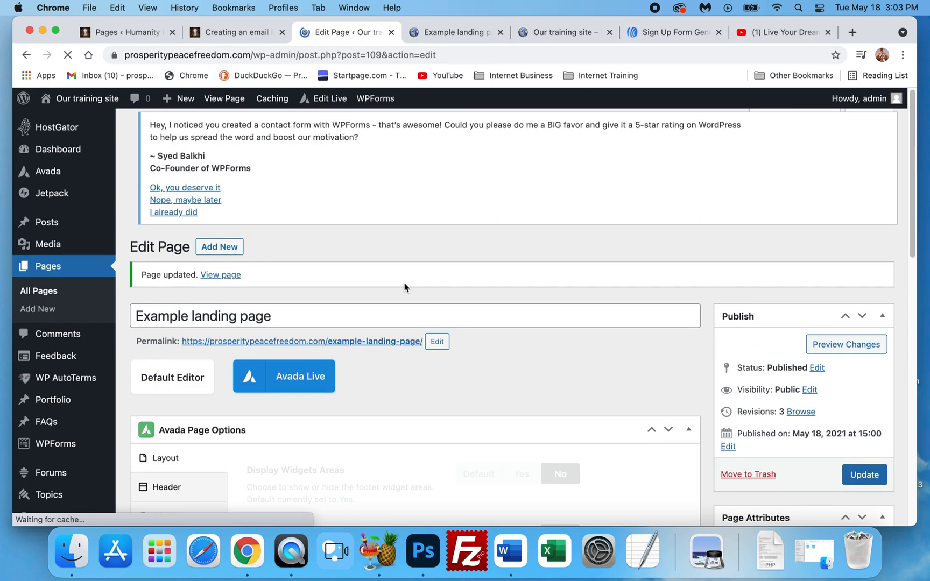
{"action": "scroll", "coordinate": [405, 282], "scroll_direction": "down", "scroll_amount": 5}
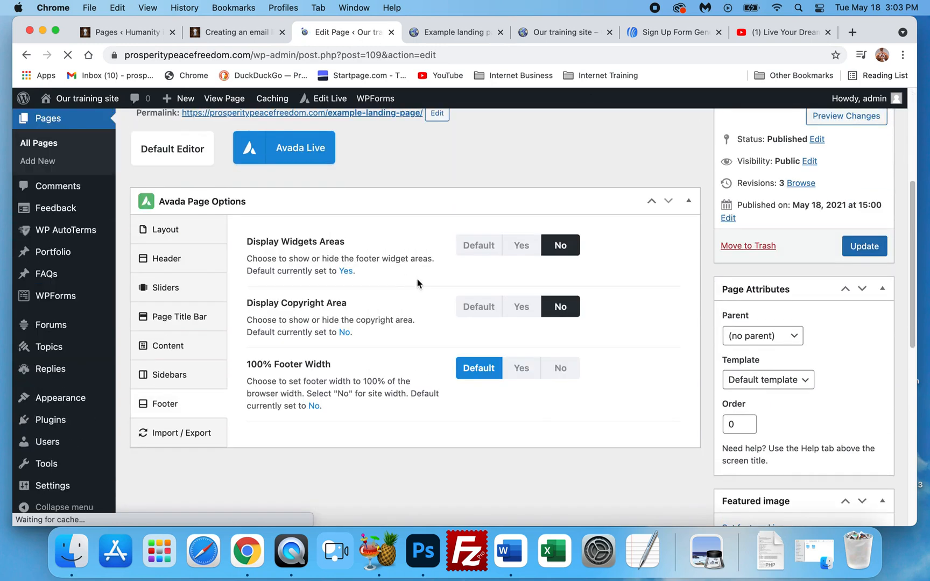
{"action": "left_click", "coordinate": [462, 33]}
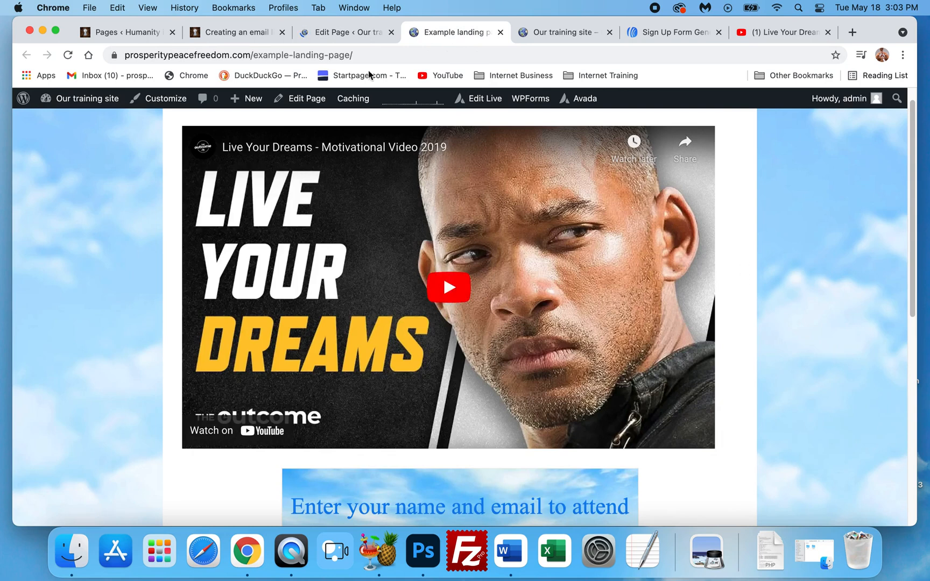
{"action": "scroll", "coordinate": [377, 246], "scroll_direction": "down", "scroll_amount": 3}
{"action": "scroll", "coordinate": [367, 243], "scroll_direction": "up", "scroll_amount": 3}
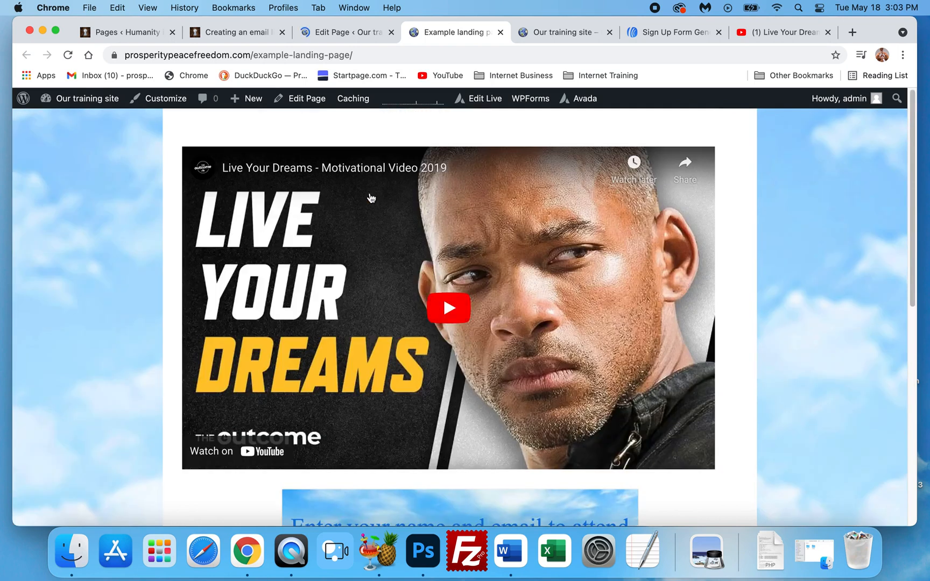
Back in the page editor, set the Separator's top and bottom margins to 35 and save the element
{"action": "left_click", "coordinate": [328, 32]}
{"action": "scroll", "coordinate": [216, 301], "scroll_direction": "up", "scroll_amount": 10}
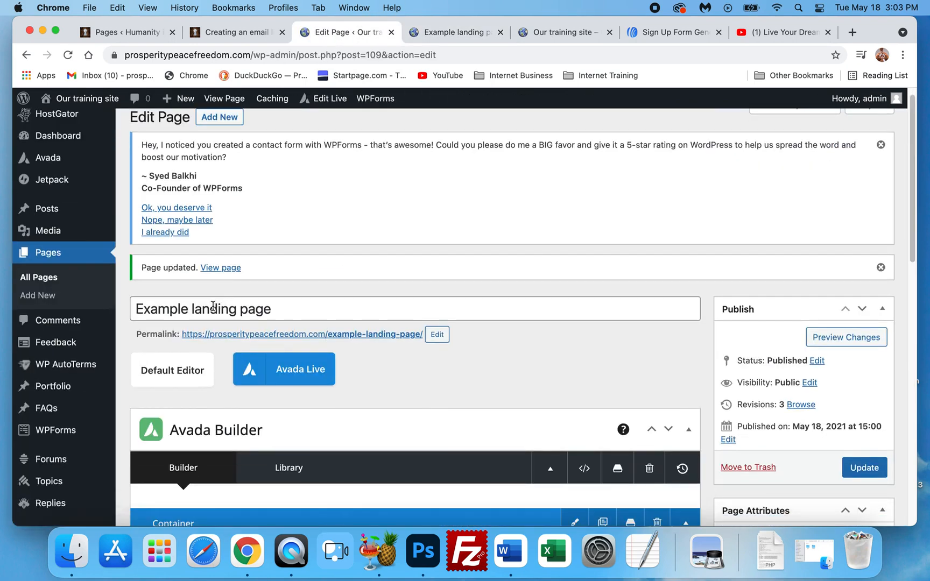
{"action": "scroll", "coordinate": [213, 306], "scroll_direction": "down", "scroll_amount": 5}
{"action": "scroll", "coordinate": [245, 308], "scroll_direction": "down", "scroll_amount": 2}
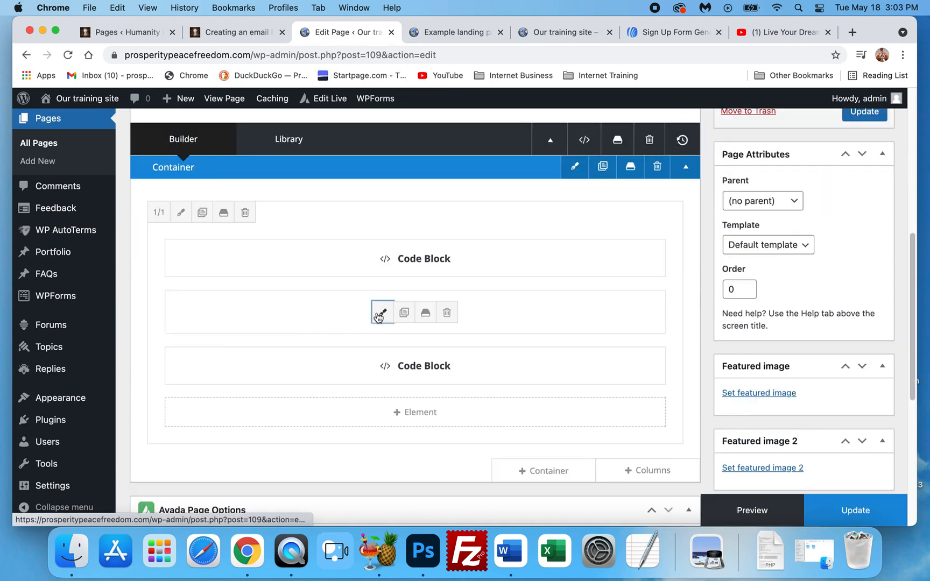
{"action": "left_click", "coordinate": [379, 316]}
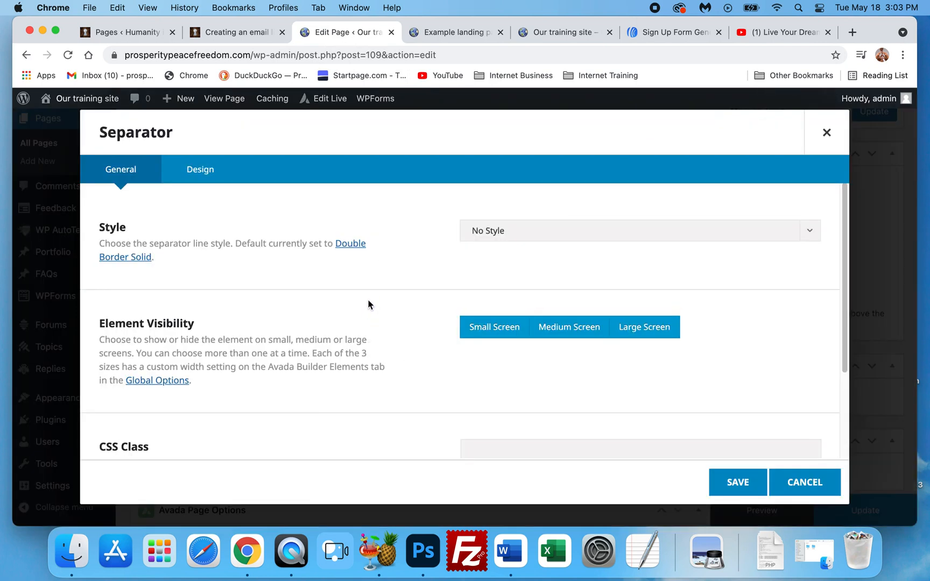
{"action": "scroll", "coordinate": [467, 230], "scroll_direction": "down", "scroll_amount": 1}
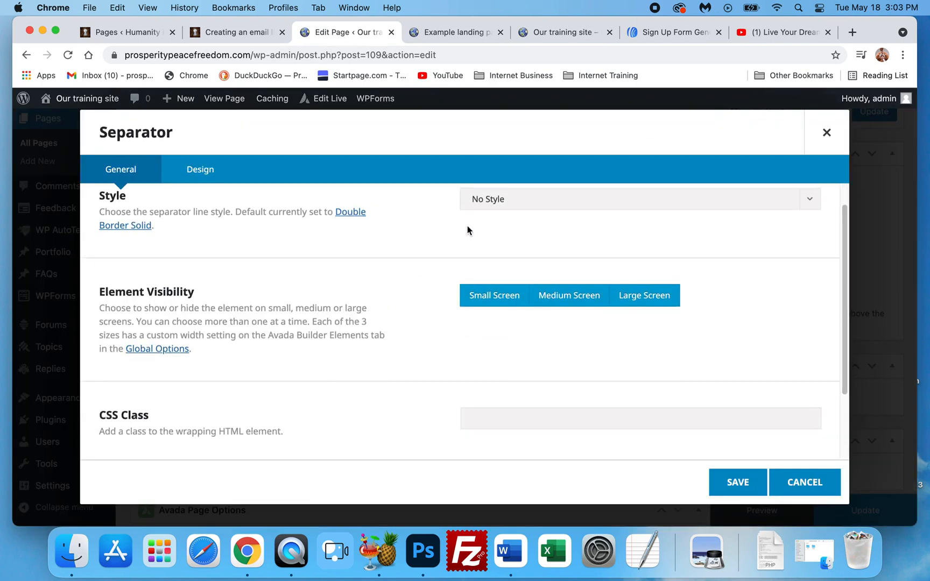
{"action": "left_click", "coordinate": [197, 176]}
{"action": "double_click", "coordinate": [509, 356]}
{"action": "type", "text": "35"}
{"action": "key", "text": "Tab"}
{"action": "type", "text": "35"}
{"action": "left_click", "coordinate": [736, 480]}
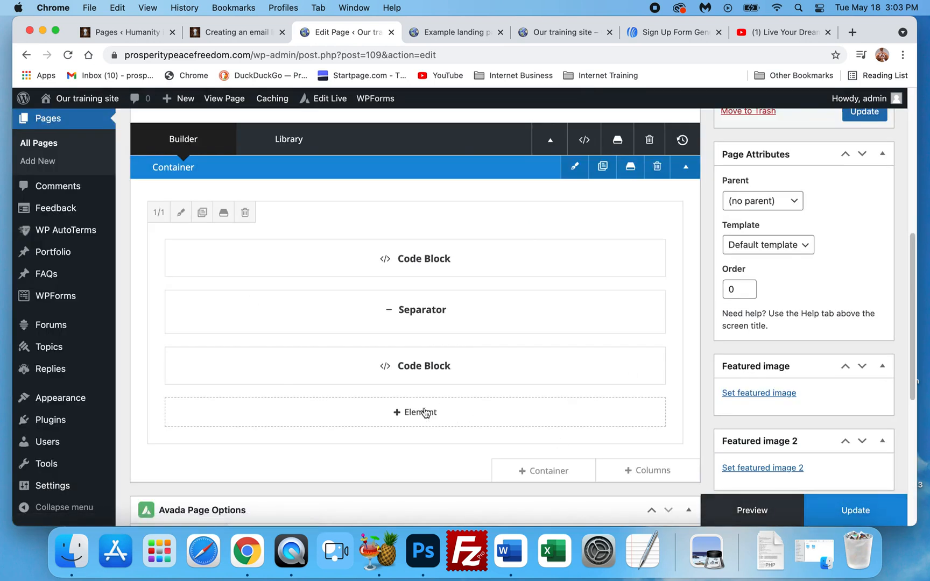
Set the video Code Block's iframe width to 875 and height to 525, save it, and update the page
{"action": "left_click", "coordinate": [383, 262]}
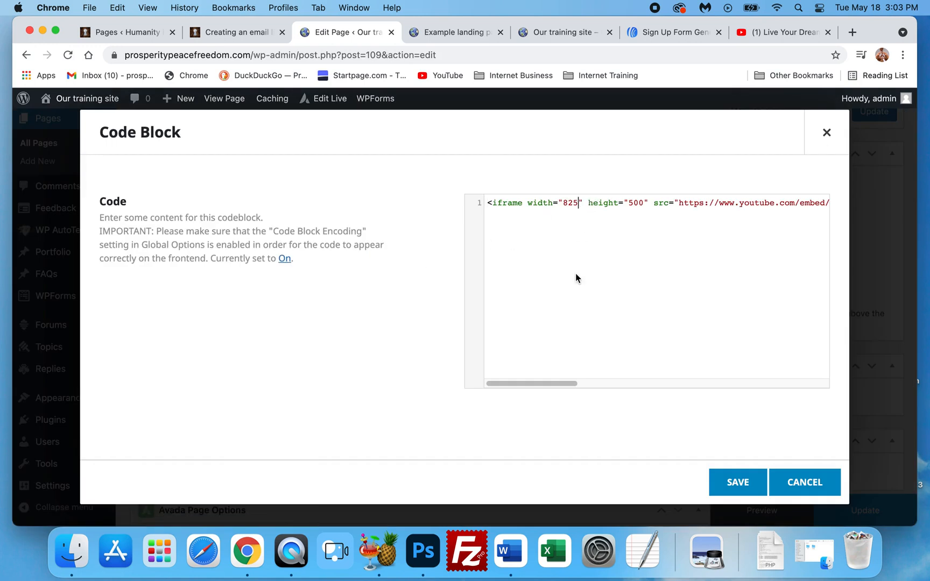
{"action": "key", "text": "BackSpace"}
{"action": "key", "text": "BackSpace"}
{"action": "type", "text": "75"}
{"action": "left_click", "coordinate": [644, 200]}
{"action": "key", "text": "BackSpace"}
{"action": "key", "text": "BackSpace"}
{"action": "type", "text": "25"}
{"action": "left_click", "coordinate": [736, 487]}
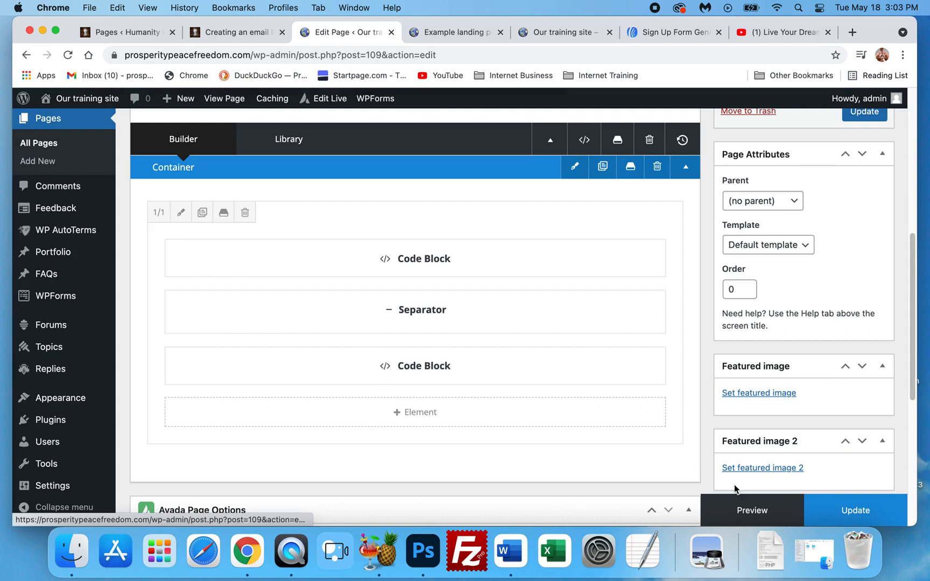
{"action": "left_click", "coordinate": [861, 512]}
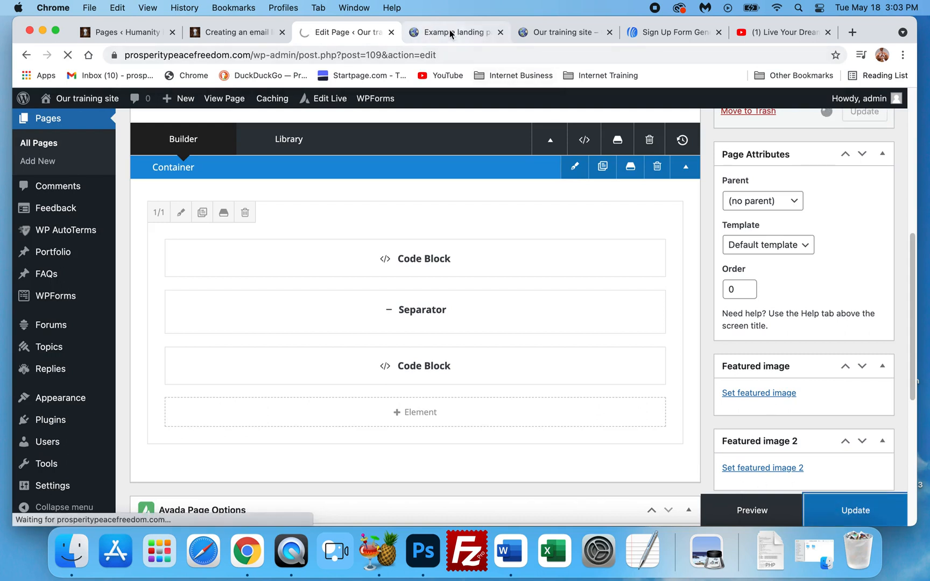
Reload the published landing page and examine the enlarged video, the spacing below it and the sign up form
{"action": "left_click", "coordinate": [450, 31]}
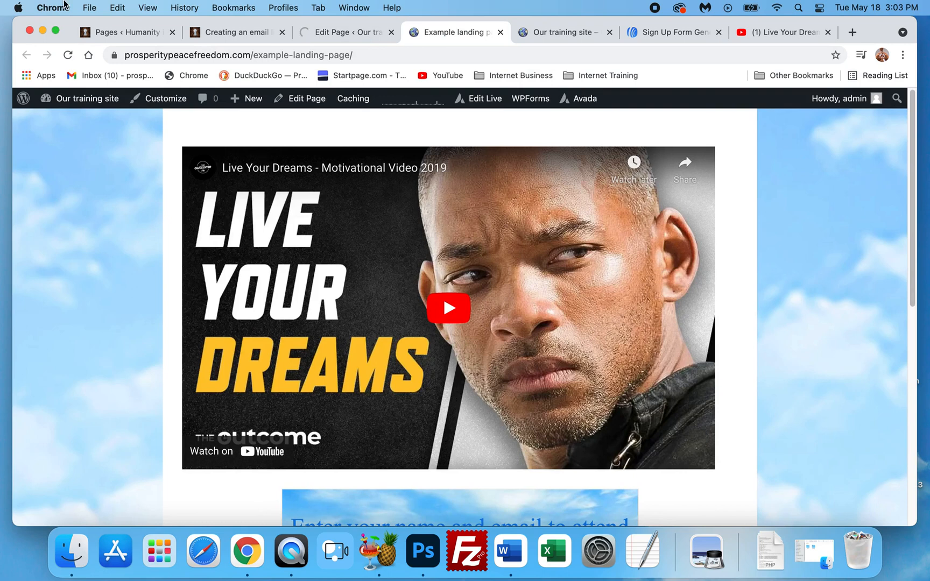
{"action": "left_click", "coordinate": [66, 56]}
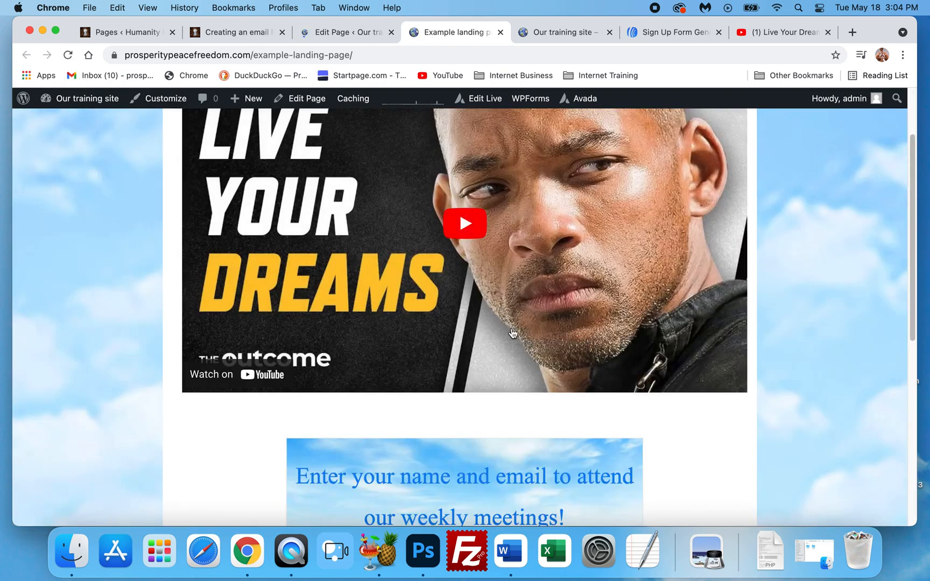
{"action": "scroll", "coordinate": [517, 344], "scroll_direction": "up", "scroll_amount": 4}
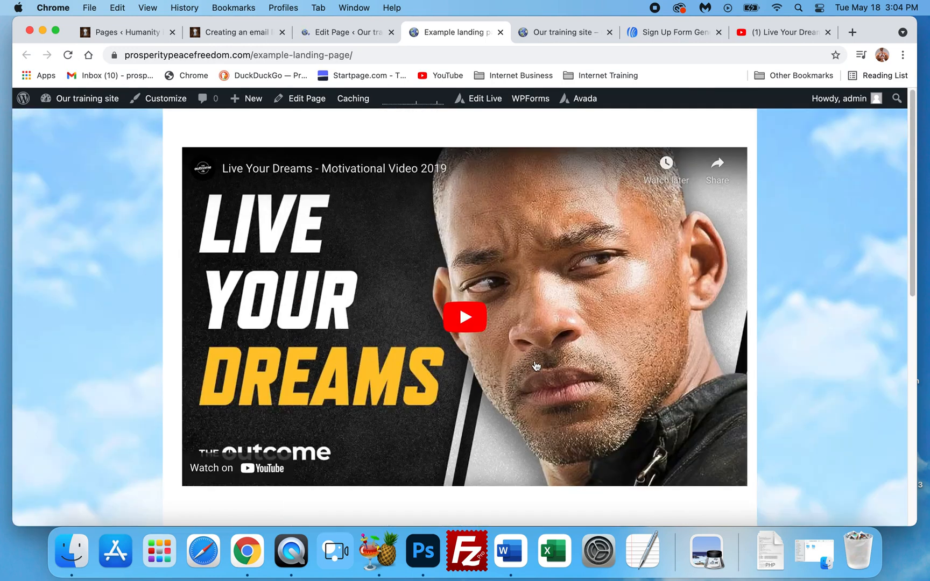
{"action": "scroll", "coordinate": [538, 337], "scroll_direction": "down", "scroll_amount": 1}
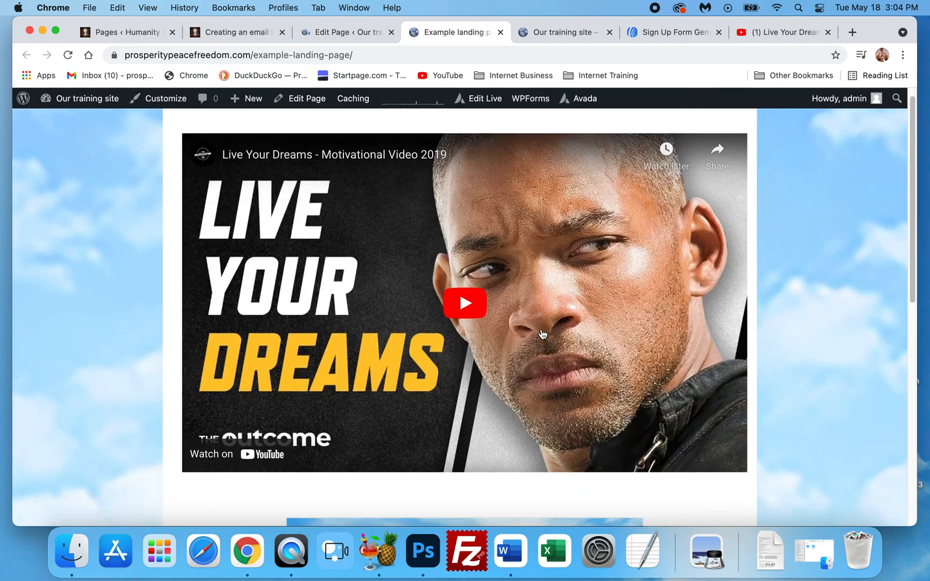
{"action": "scroll", "coordinate": [571, 315], "scroll_direction": "down", "scroll_amount": 2}
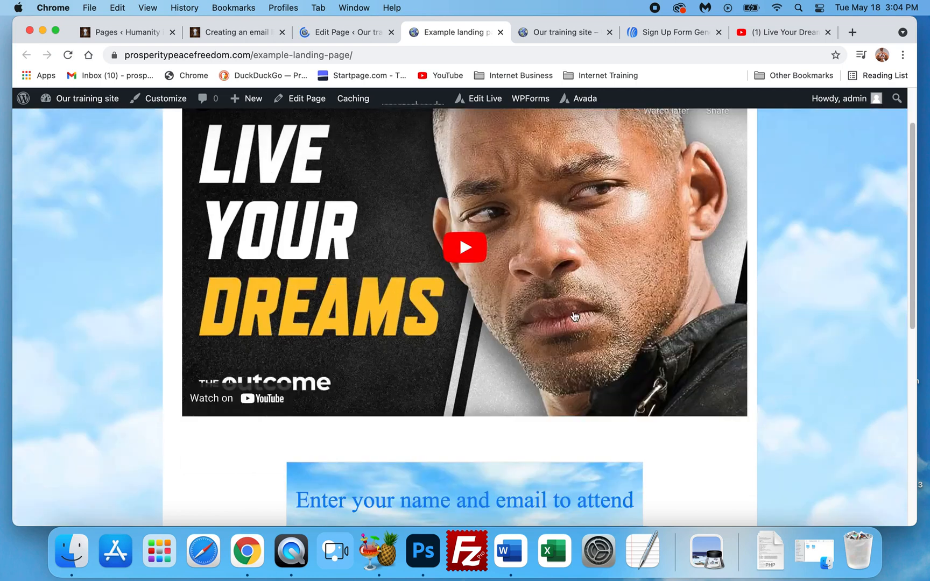
{"action": "scroll", "coordinate": [414, 408], "scroll_direction": "down", "scroll_amount": 5}
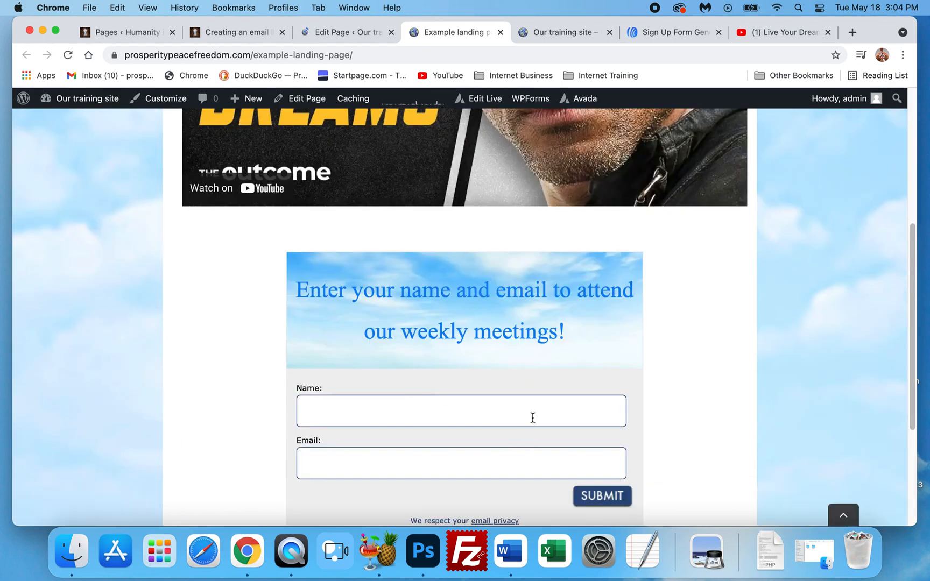
{"action": "scroll", "coordinate": [411, 374], "scroll_direction": "down", "scroll_amount": 5}
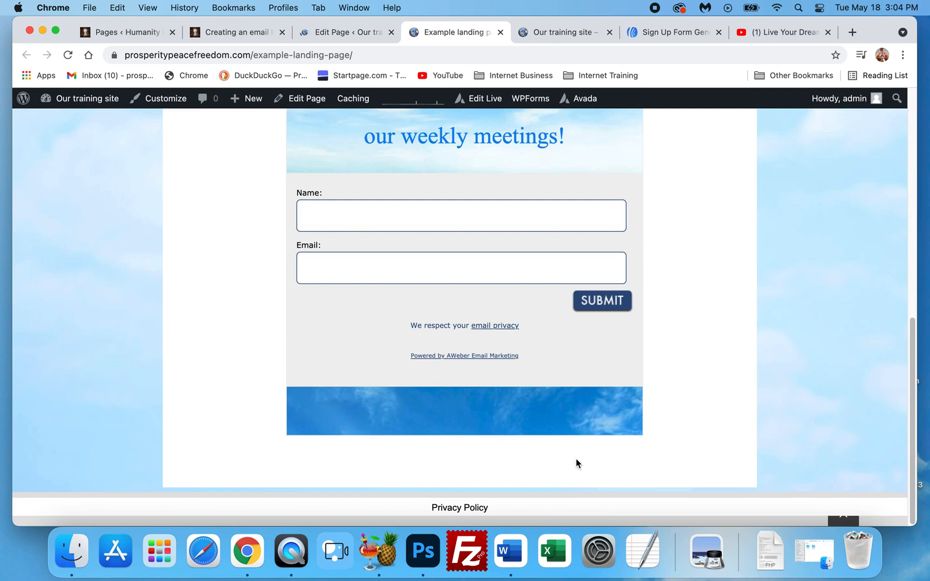
{"action": "scroll", "coordinate": [508, 457], "scroll_direction": "up", "scroll_amount": 6}
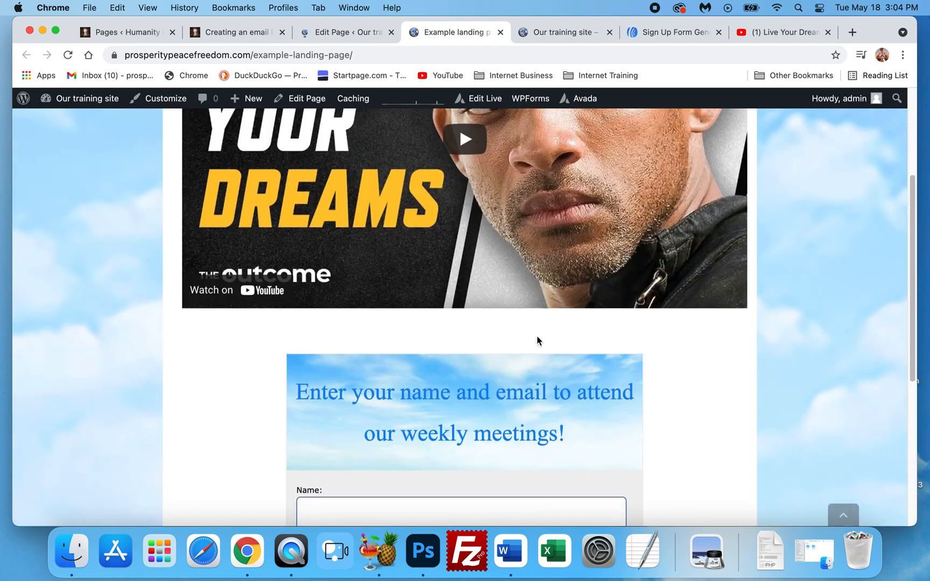
{"action": "scroll", "coordinate": [537, 339], "scroll_direction": "up", "scroll_amount": 4}
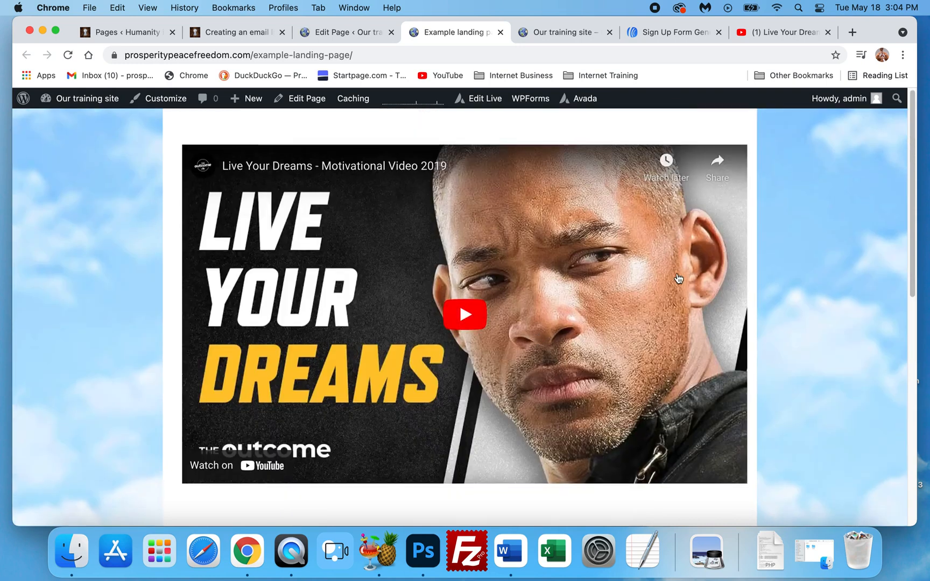
{"action": "scroll", "coordinate": [536, 352], "scroll_direction": "down", "scroll_amount": 3}
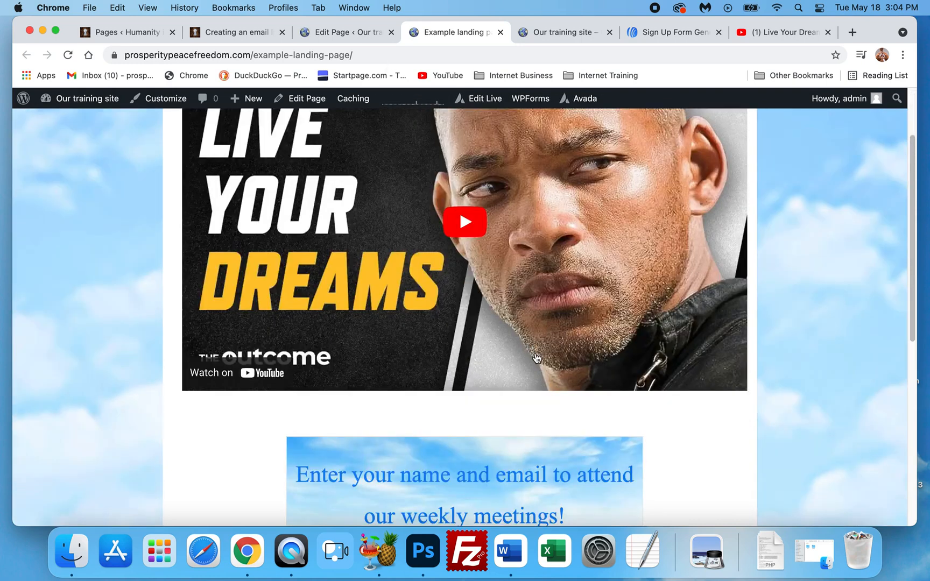
{"action": "scroll", "coordinate": [541, 373], "scroll_direction": "up", "scroll_amount": 3}
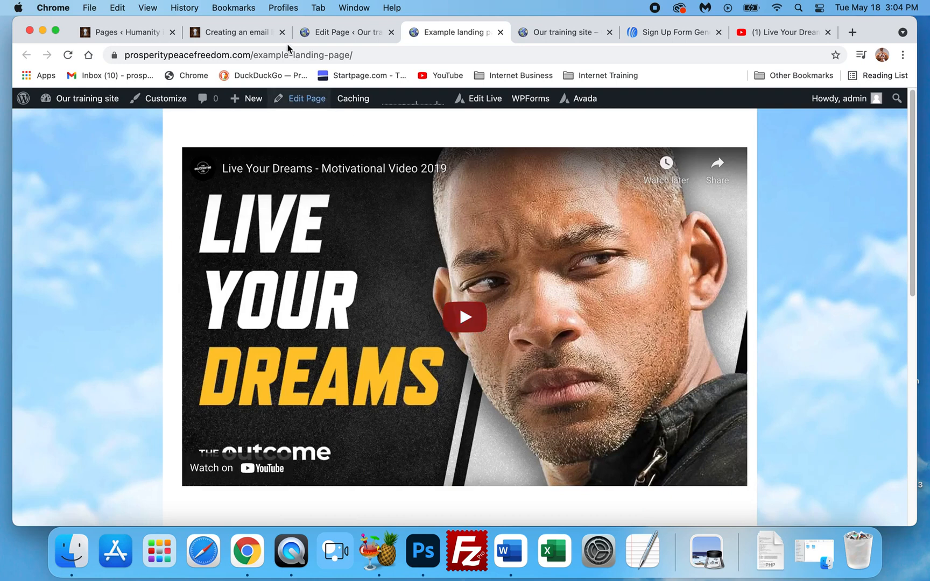
Return to the page editor and set the video Code Block's iframe width to 855
{"action": "left_click", "coordinate": [339, 33]}
{"action": "scroll", "coordinate": [396, 276], "scroll_direction": "up", "scroll_amount": 6}
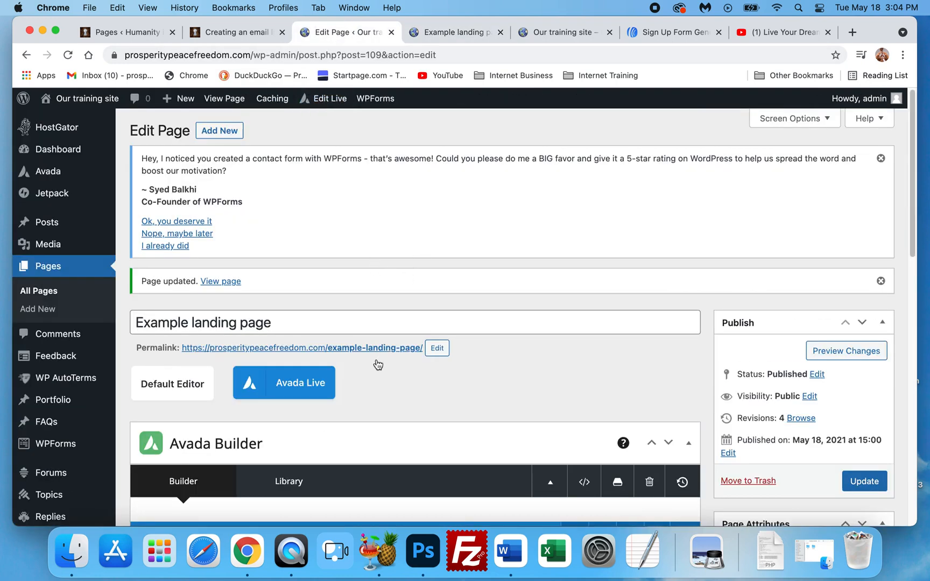
{"action": "scroll", "coordinate": [376, 371], "scroll_direction": "down", "scroll_amount": 6}
{"action": "left_click", "coordinate": [384, 448]}
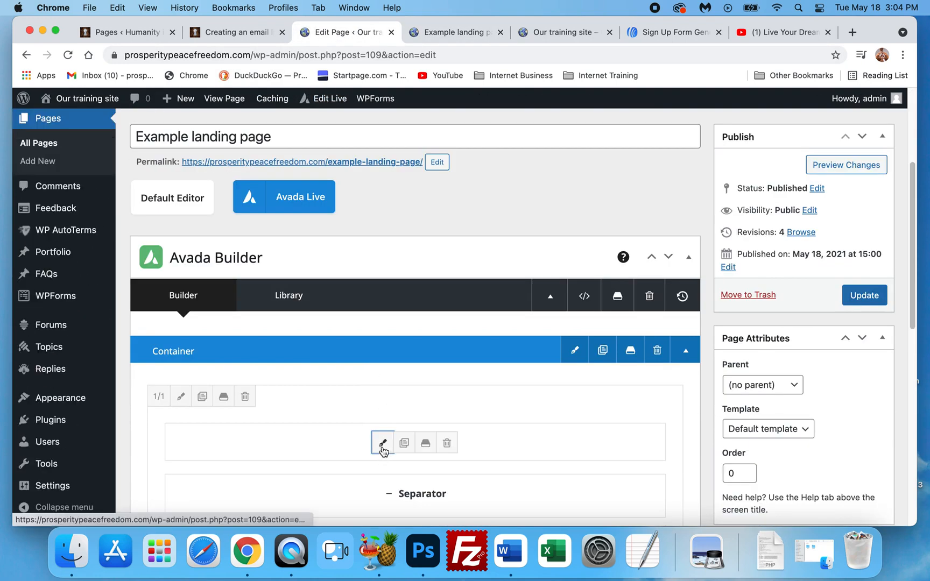
{"action": "scroll", "coordinate": [392, 430], "scroll_direction": "down", "scroll_amount": 1}
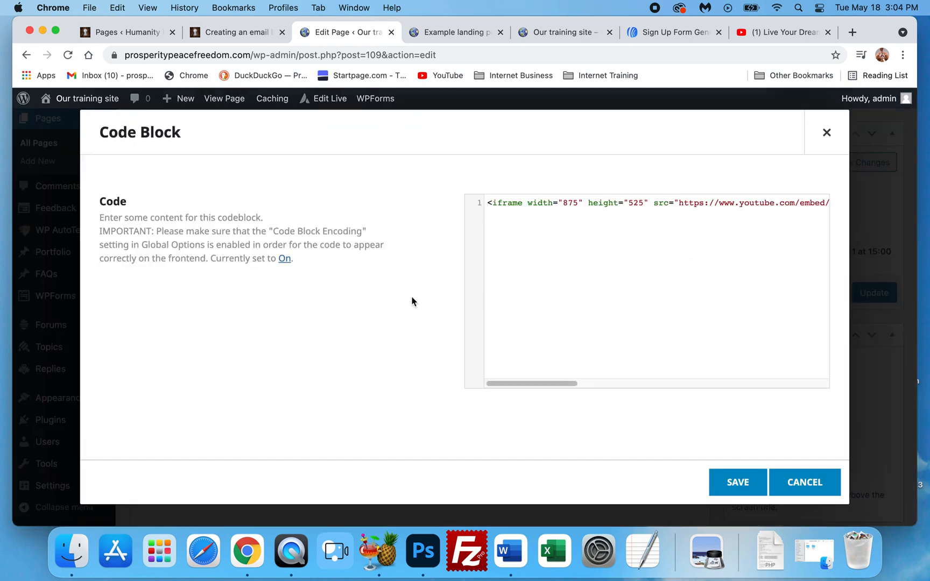
{"action": "left_click", "coordinate": [577, 203]}
{"action": "key", "text": "BackSpace"}
{"action": "key", "text": "BackSpace"}
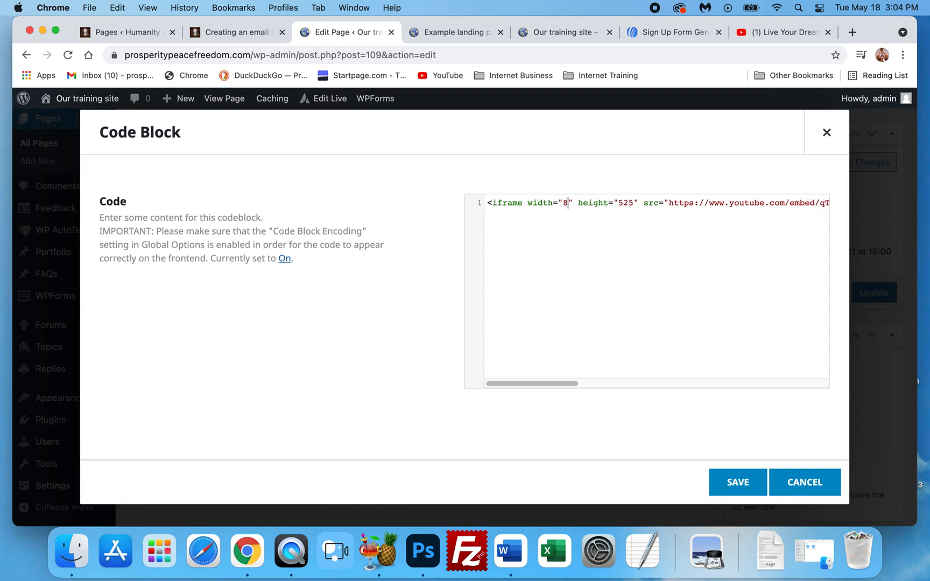
{"action": "type", "text": "50"}
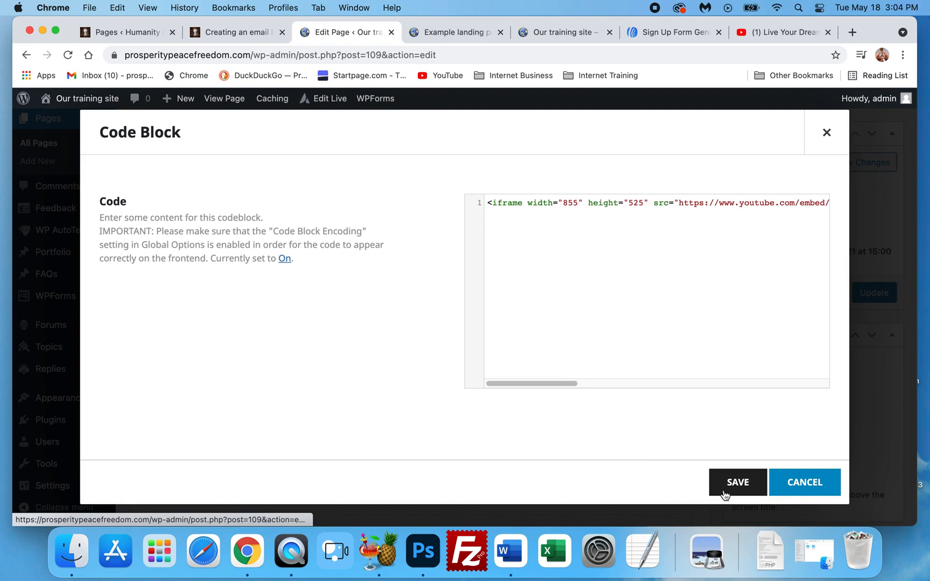
Save the video embed code in the Code Block and update the Example landing page
{"action": "left_click", "coordinate": [729, 491]}
{"action": "left_click", "coordinate": [864, 293]}
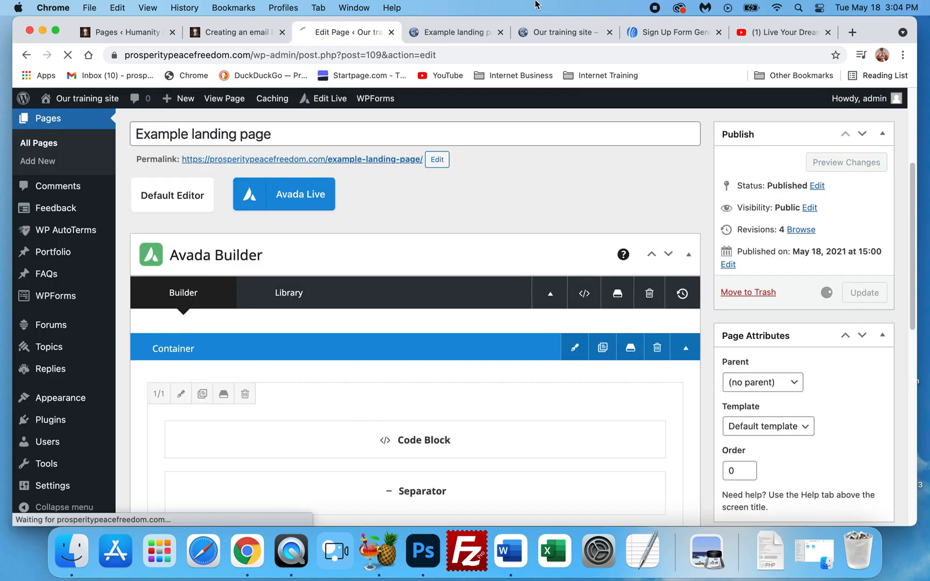
Open the published Example landing page and examine how the video sits above the email sign-up form
{"action": "left_click", "coordinate": [476, 35]}
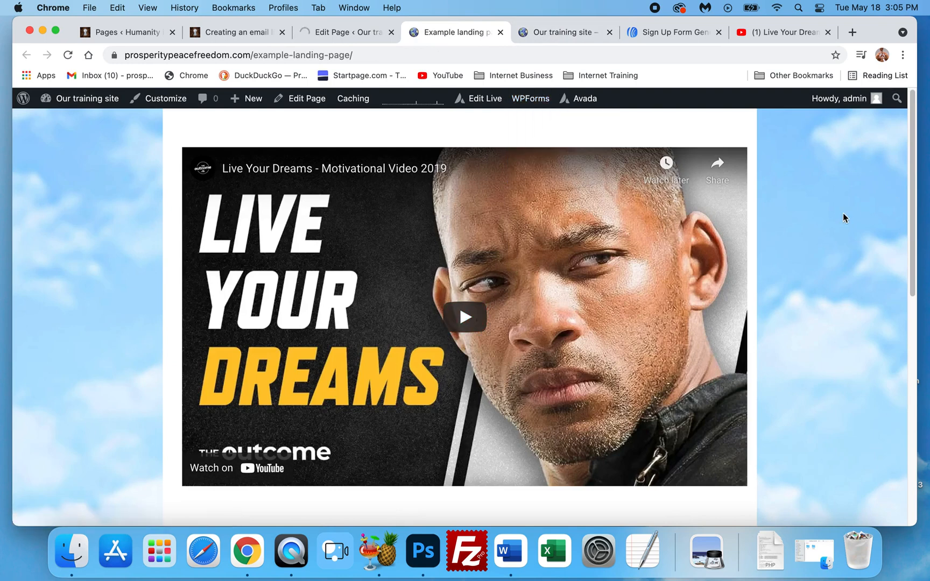
{"action": "scroll", "coordinate": [94, 278], "scroll_direction": "down", "scroll_amount": 7}
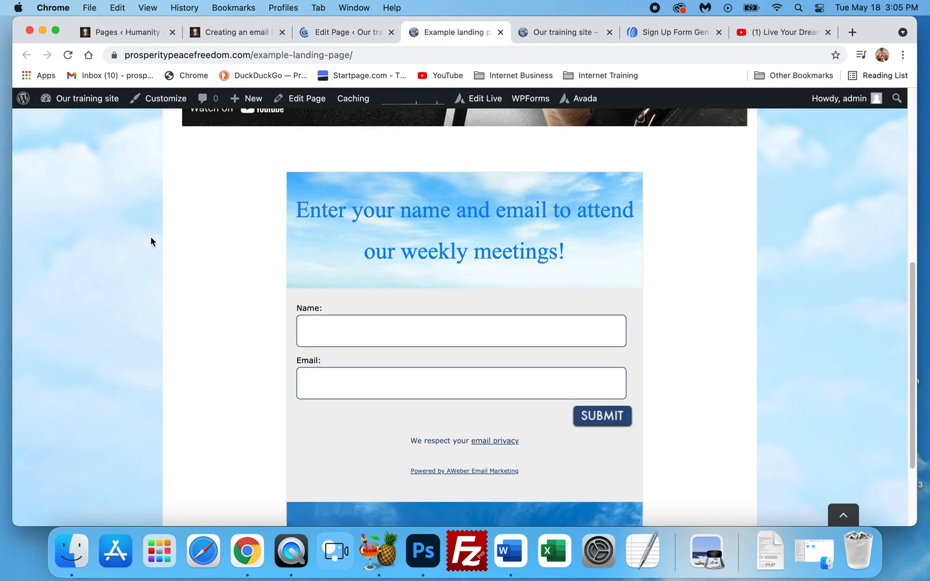
{"action": "scroll", "coordinate": [170, 320], "scroll_direction": "up", "scroll_amount": 5}
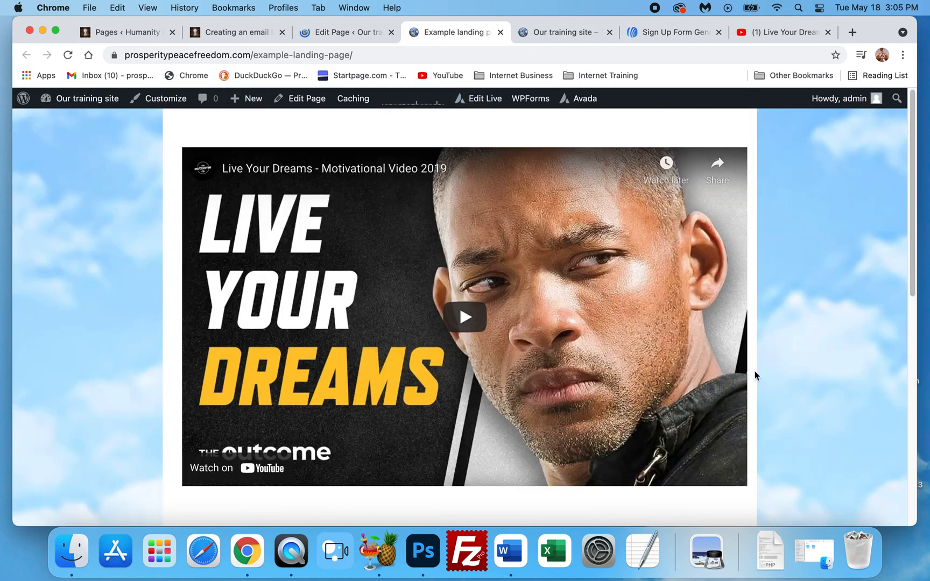
{"action": "scroll", "coordinate": [745, 420], "scroll_direction": "down", "scroll_amount": 3}
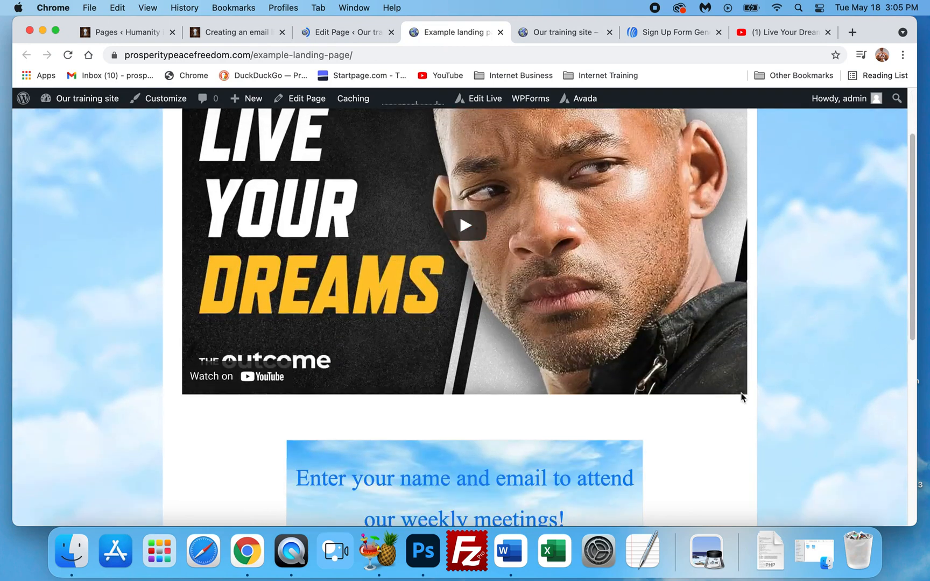
{"action": "scroll", "coordinate": [716, 371], "scroll_direction": "down", "scroll_amount": 3}
{"action": "scroll", "coordinate": [724, 371], "scroll_direction": "down", "scroll_amount": 5}
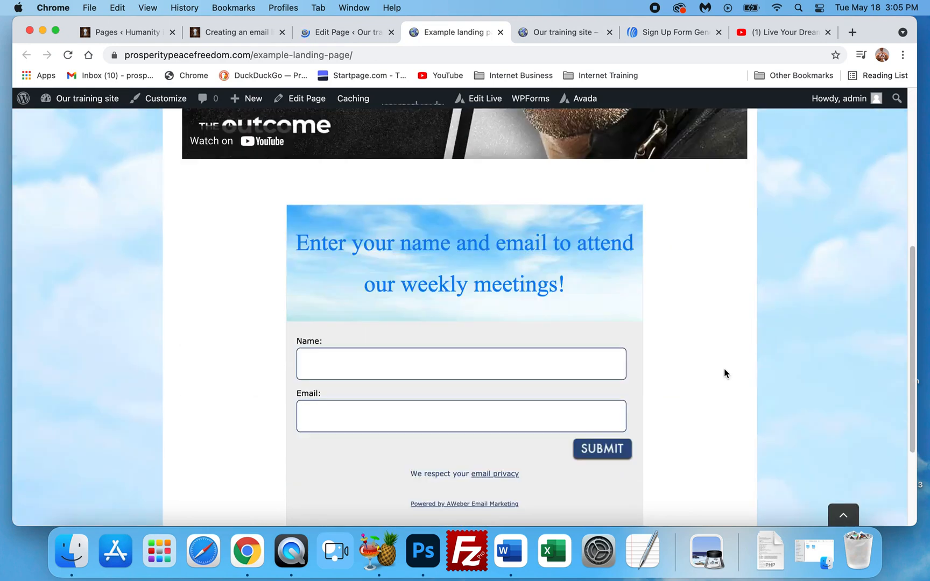
{"action": "scroll", "coordinate": [724, 372], "scroll_direction": "down", "scroll_amount": 5}
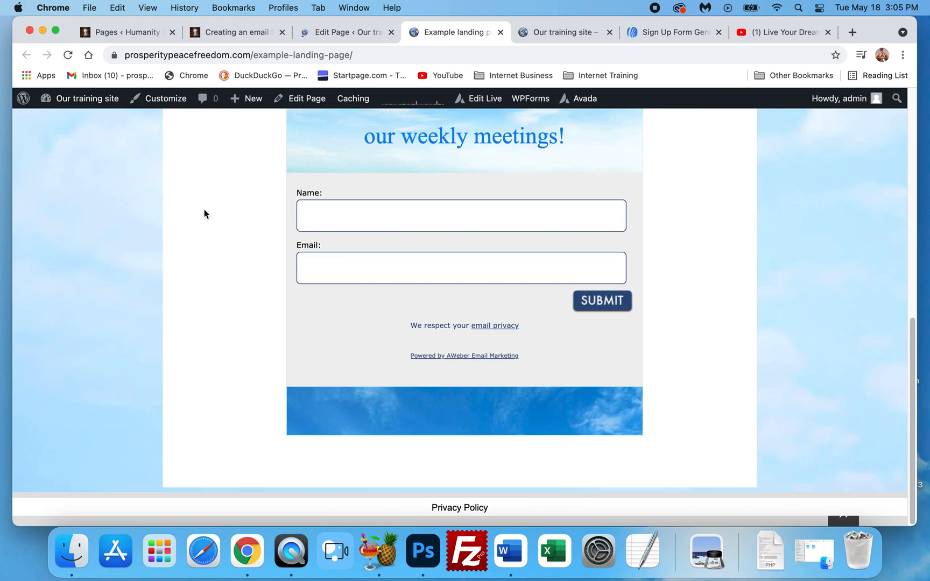
{"action": "scroll", "coordinate": [770, 421], "scroll_direction": "up", "scroll_amount": 15}
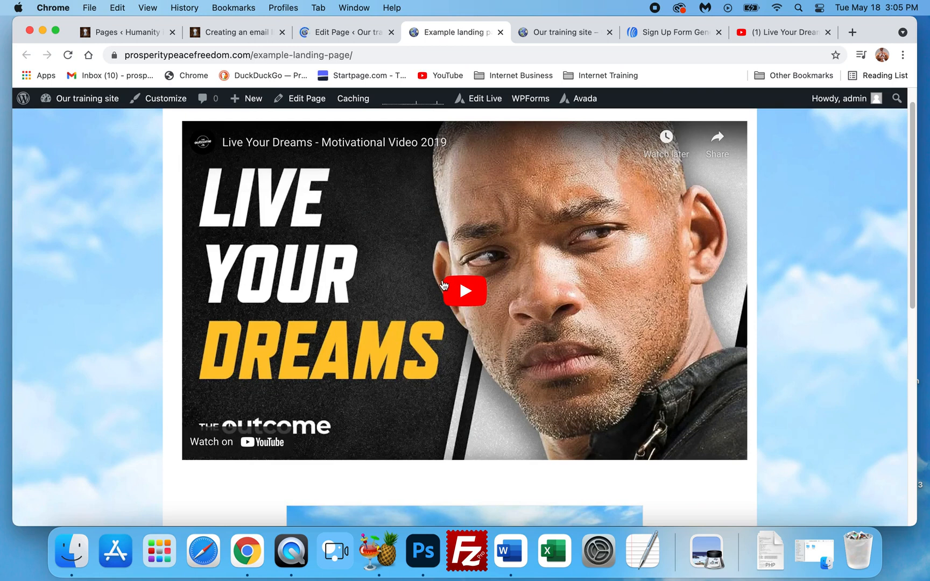
{"action": "scroll", "coordinate": [465, 276], "scroll_direction": "up", "scroll_amount": 1}
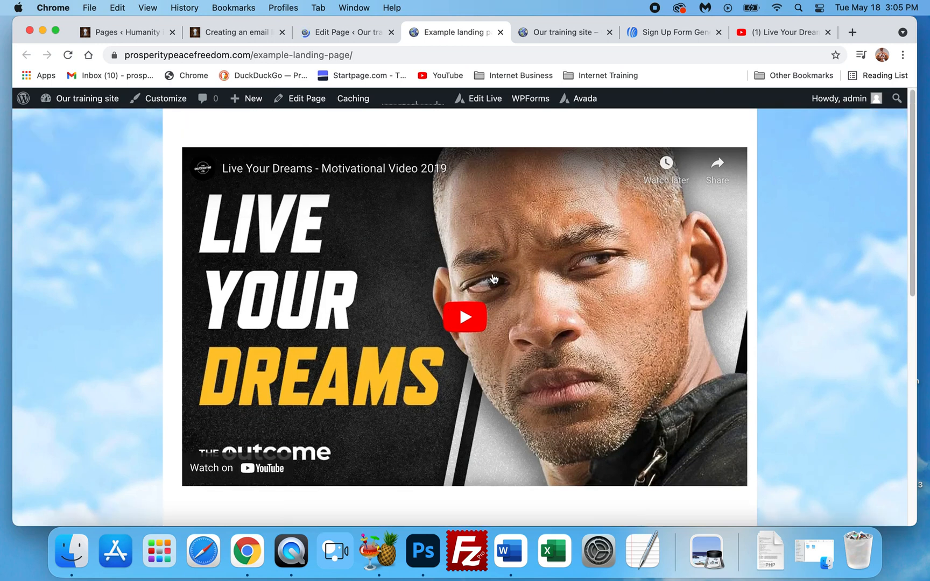
{"action": "scroll", "coordinate": [544, 271], "scroll_direction": "down", "scroll_amount": 4}
{"action": "scroll", "coordinate": [587, 265], "scroll_direction": "down", "scroll_amount": 2}
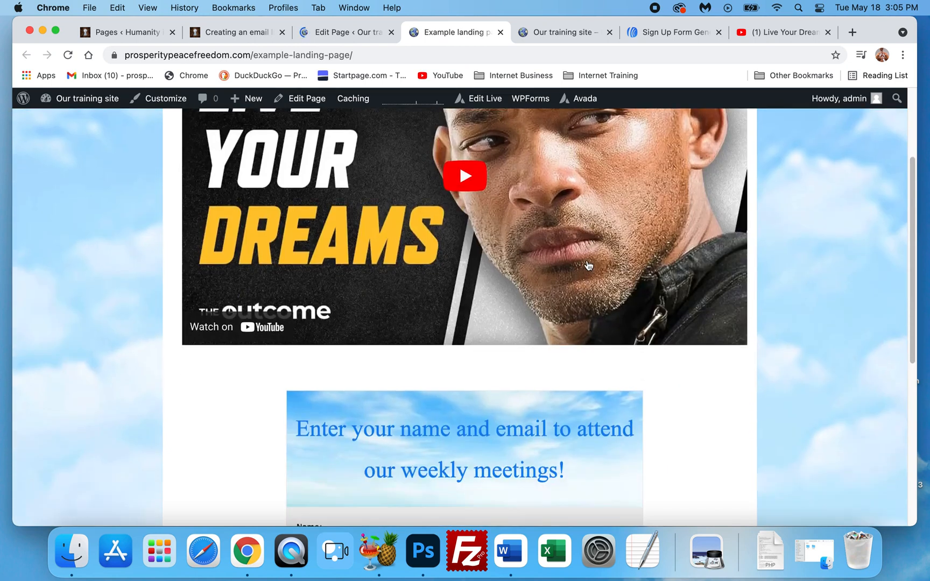
{"action": "scroll", "coordinate": [588, 264], "scroll_direction": "up", "scroll_amount": 5}
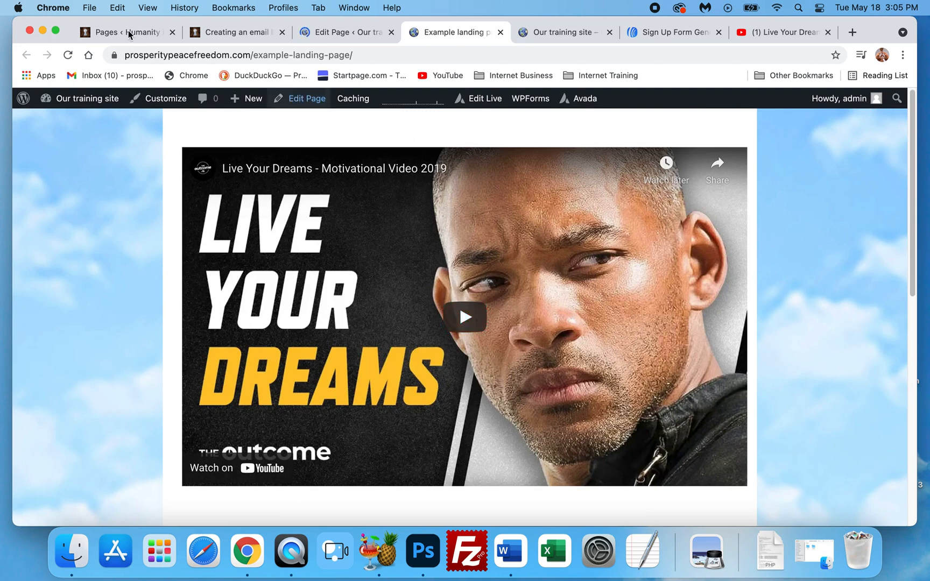
Reload the published landing page and check the video's width and margins against the sign-up form below
{"action": "left_click", "coordinate": [67, 55]}
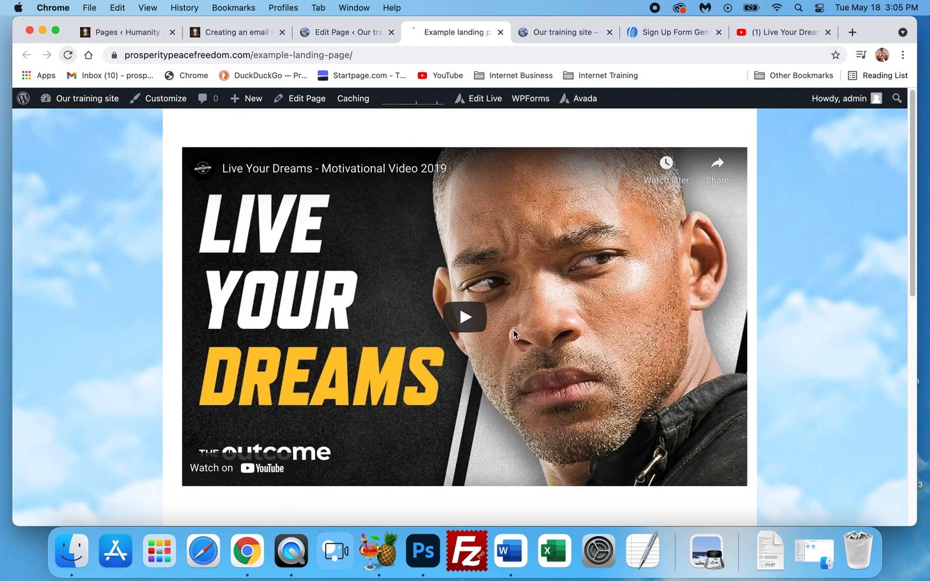
{"action": "scroll", "coordinate": [540, 328], "scroll_direction": "down", "scroll_amount": 4}
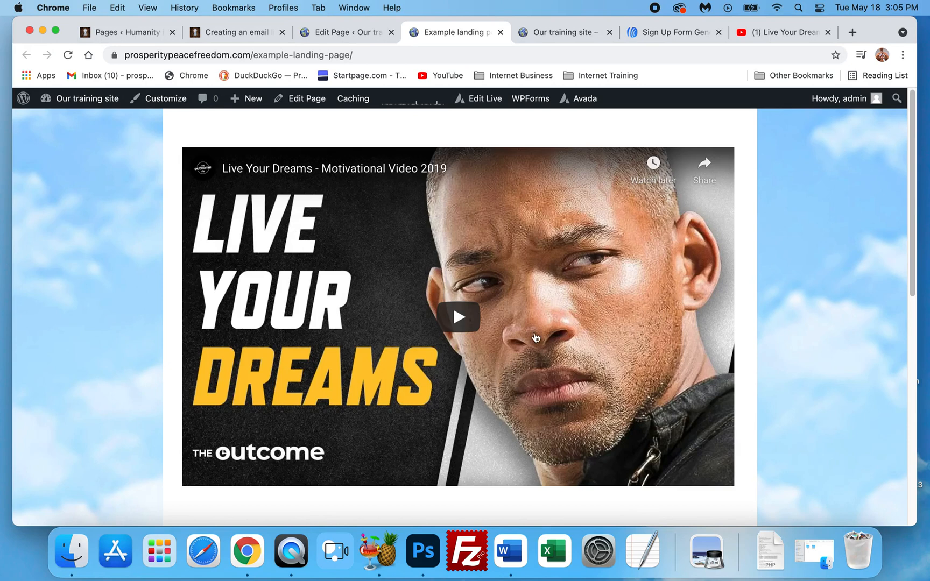
{"action": "scroll", "coordinate": [428, 321], "scroll_direction": "down", "scroll_amount": 2}
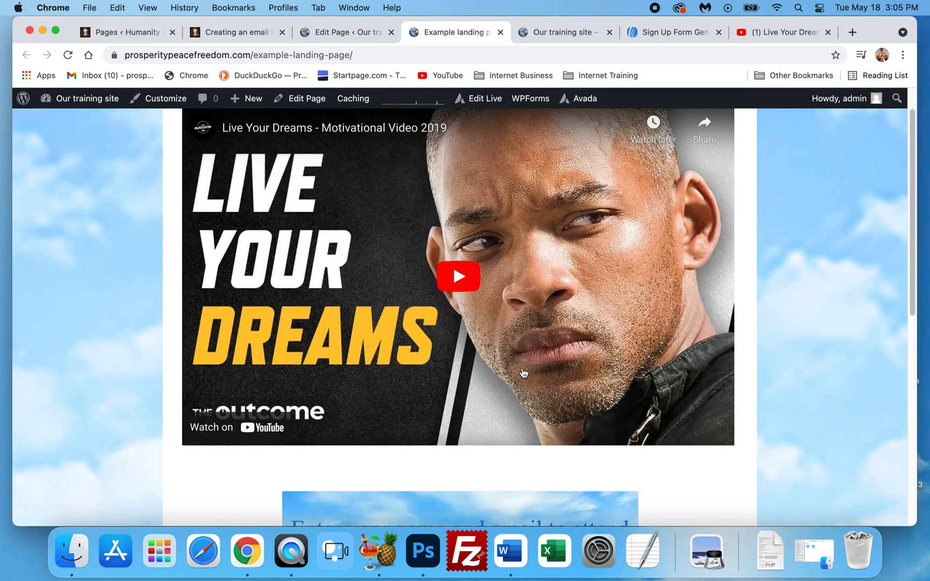
{"action": "scroll", "coordinate": [501, 359], "scroll_direction": "down", "scroll_amount": 2}
{"action": "scroll", "coordinate": [499, 358], "scroll_direction": "down", "scroll_amount": 3}
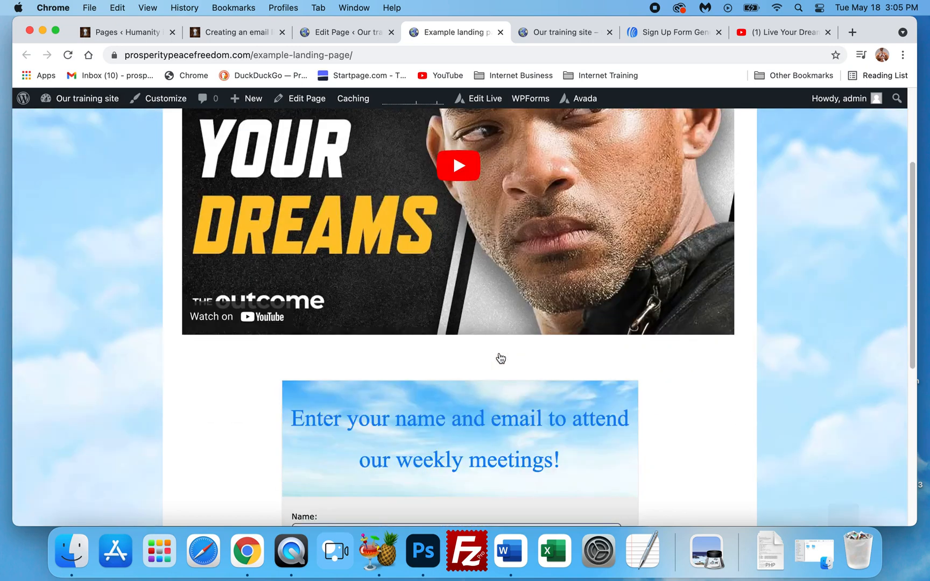
{"action": "scroll", "coordinate": [498, 357], "scroll_direction": "up", "scroll_amount": 6}
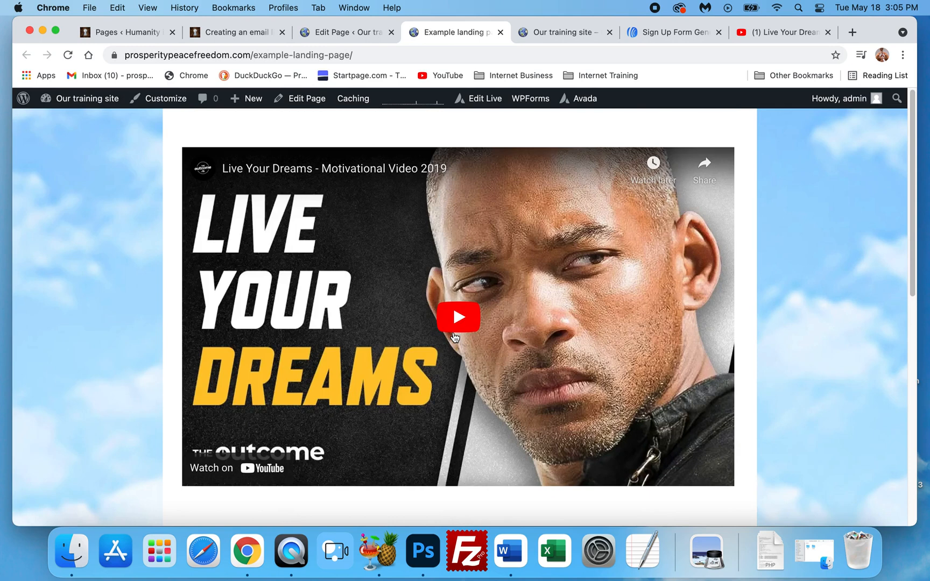
Review the whole landing page layout, from the embedded video through the sign-up form to the privacy policy footer
{"action": "scroll", "coordinate": [457, 323], "scroll_direction": "down", "scroll_amount": 12}
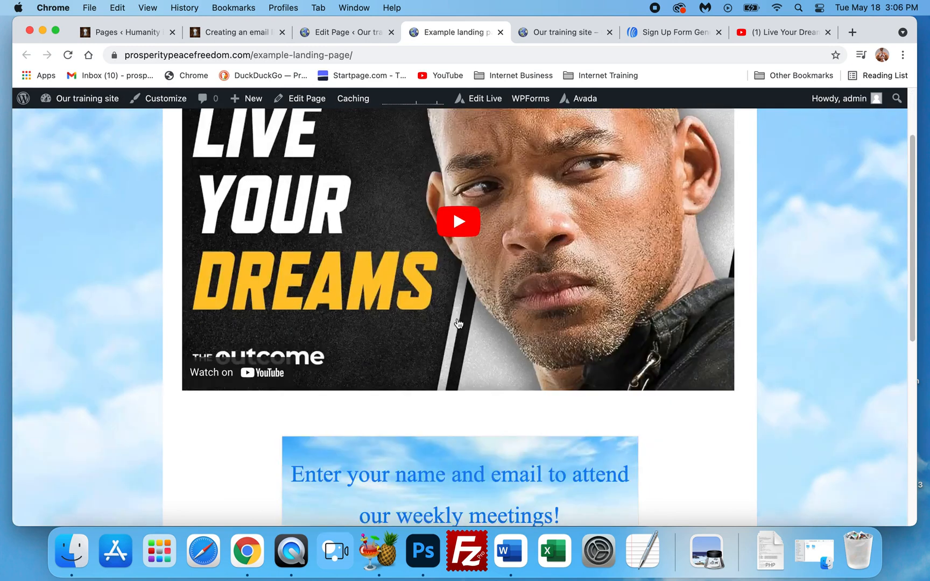
{"action": "scroll", "coordinate": [458, 305], "scroll_direction": "down", "scroll_amount": 3}
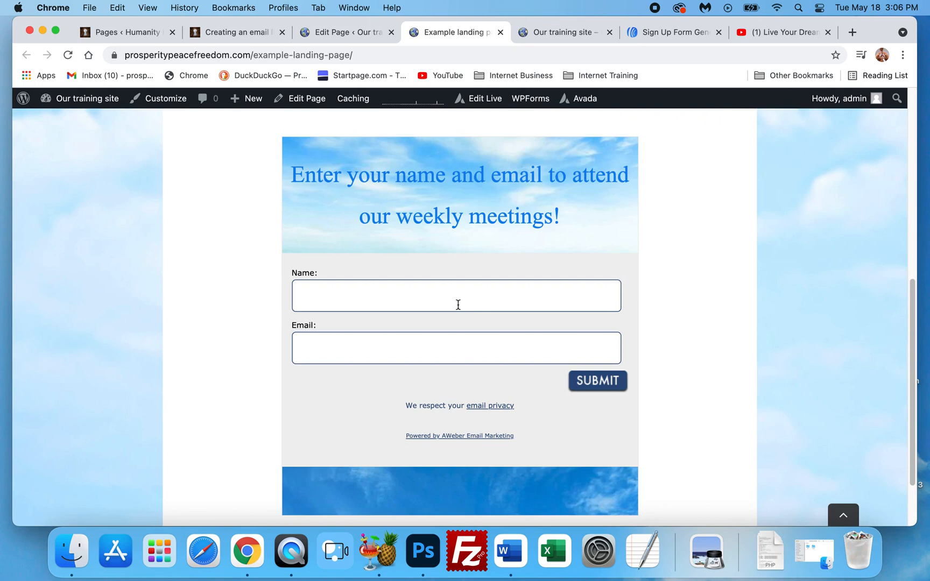
{"action": "scroll", "coordinate": [484, 347], "scroll_direction": "down", "scroll_amount": 3}
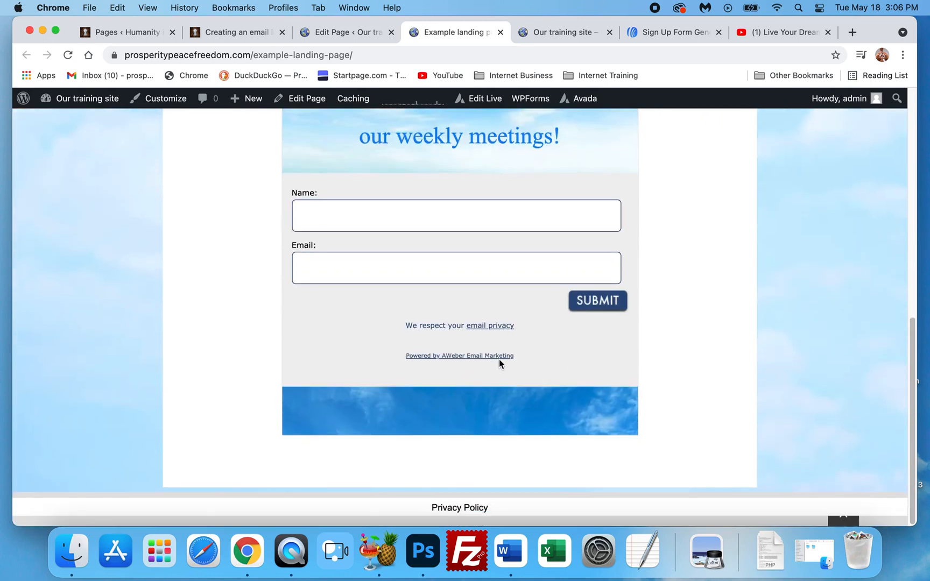
{"action": "scroll", "coordinate": [500, 359], "scroll_direction": "up", "scroll_amount": 10}
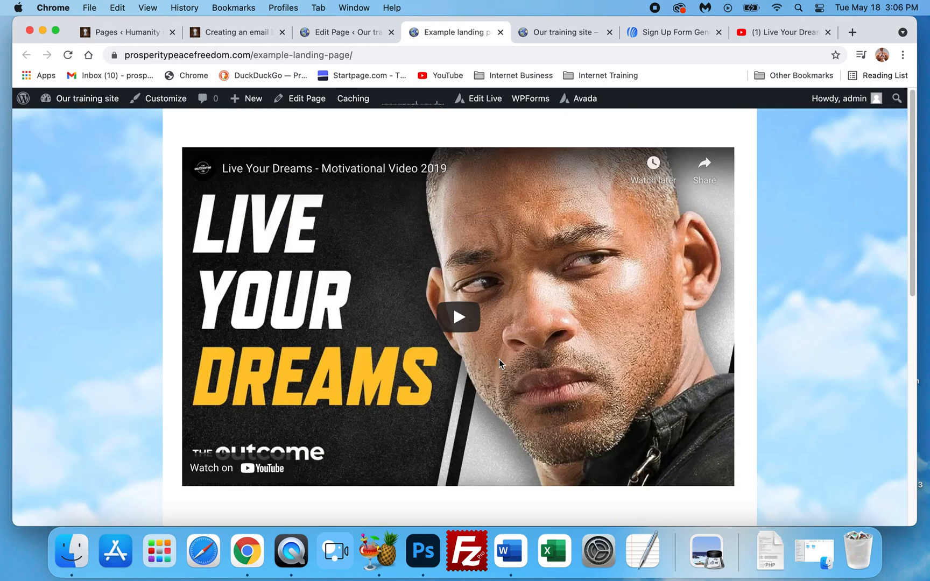
{"action": "scroll", "coordinate": [721, 363], "scroll_direction": "down", "scroll_amount": 10}
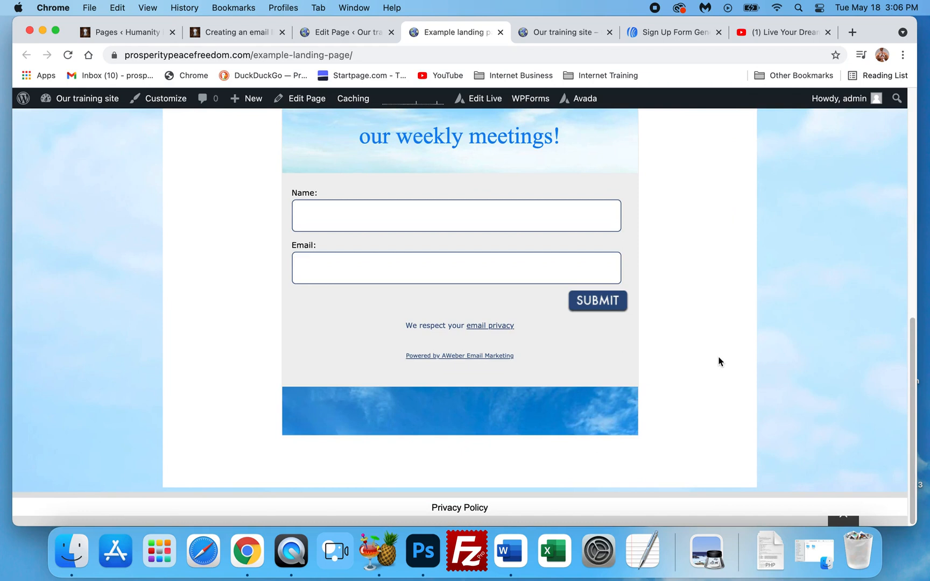
{"action": "scroll", "coordinate": [720, 360], "scroll_direction": "up", "scroll_amount": 2}
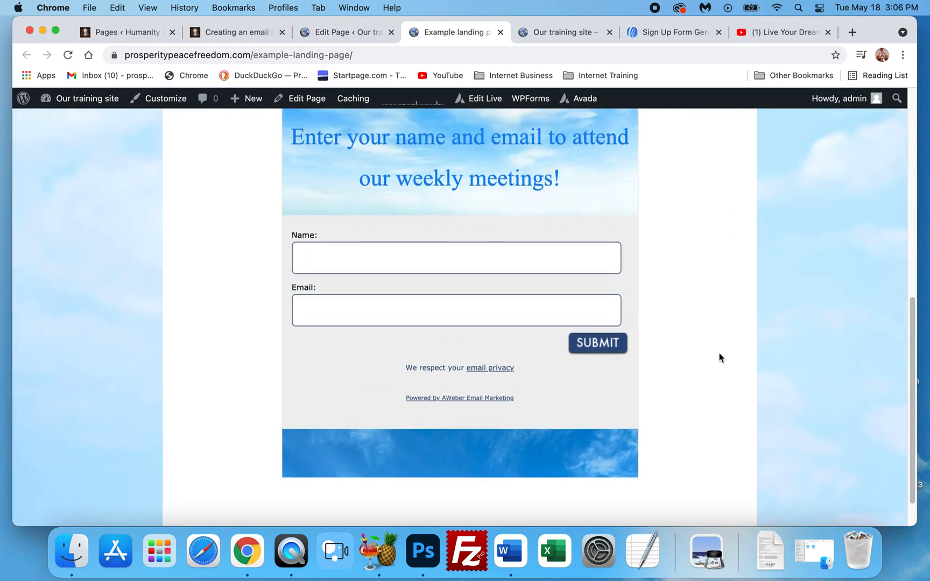
{"action": "scroll", "coordinate": [720, 358], "scroll_direction": "up", "scroll_amount": 2}
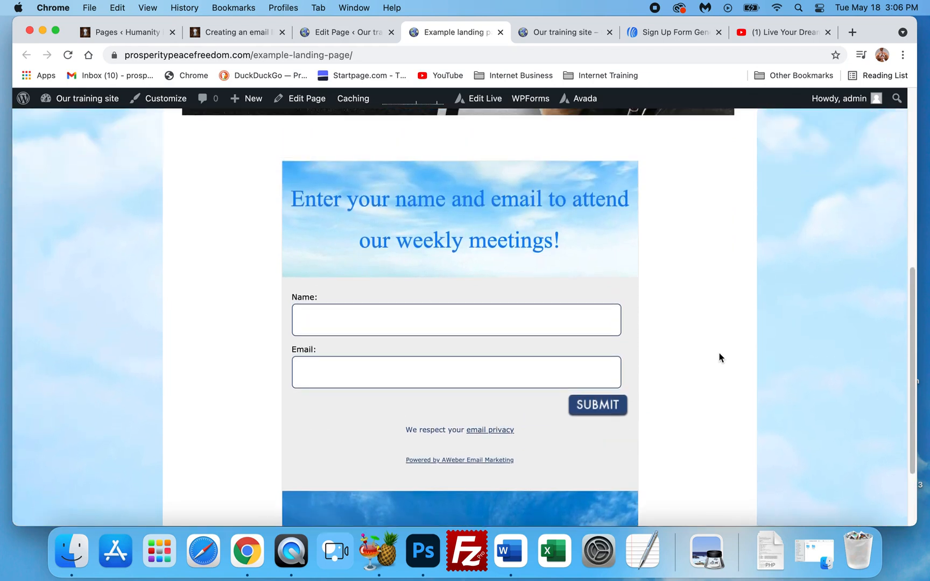
{"action": "scroll", "coordinate": [725, 357], "scroll_direction": "up", "scroll_amount": 12}
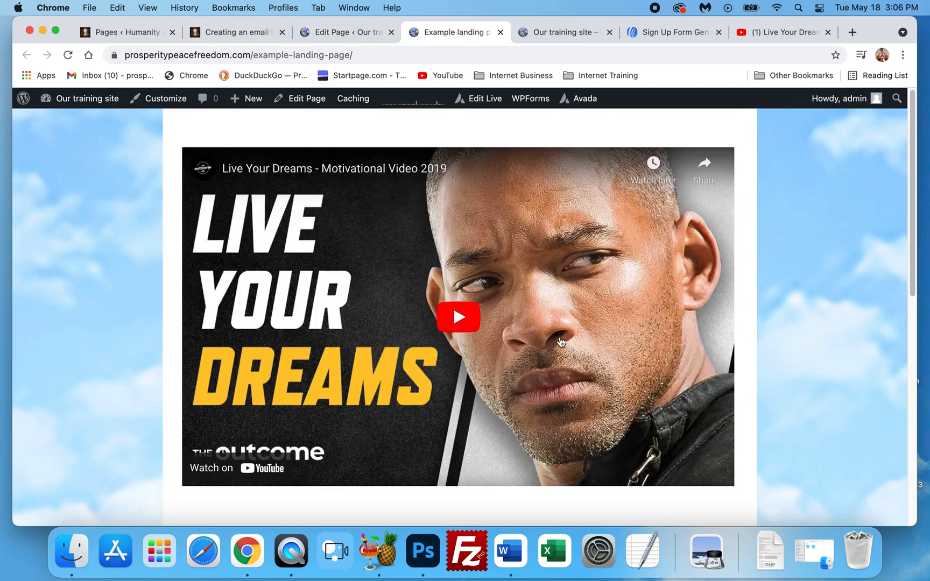
{"action": "scroll", "coordinate": [655, 316], "scroll_direction": "down", "scroll_amount": 4}
{"action": "scroll", "coordinate": [700, 334], "scroll_direction": "down", "scroll_amount": 3}
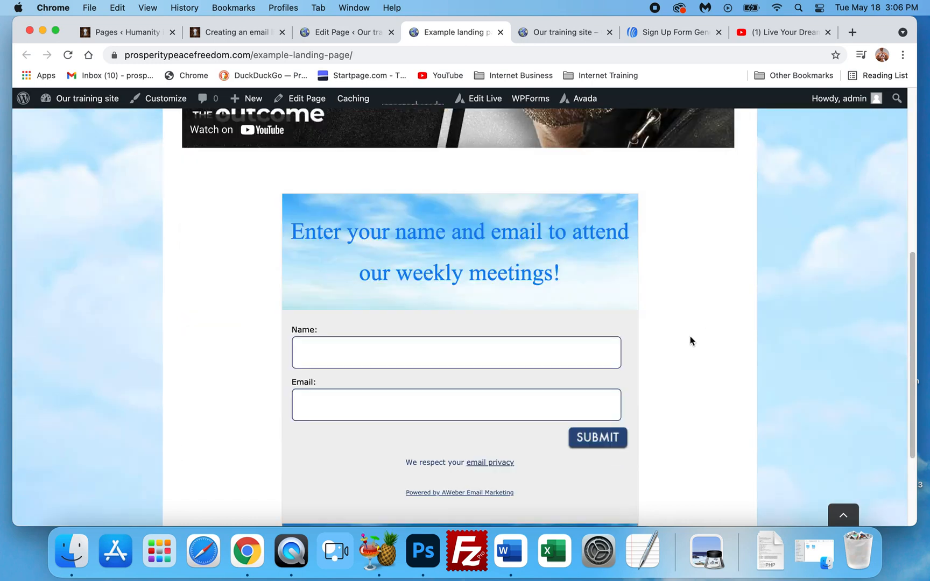
{"action": "scroll", "coordinate": [402, 309], "scroll_direction": "down", "scroll_amount": 2}
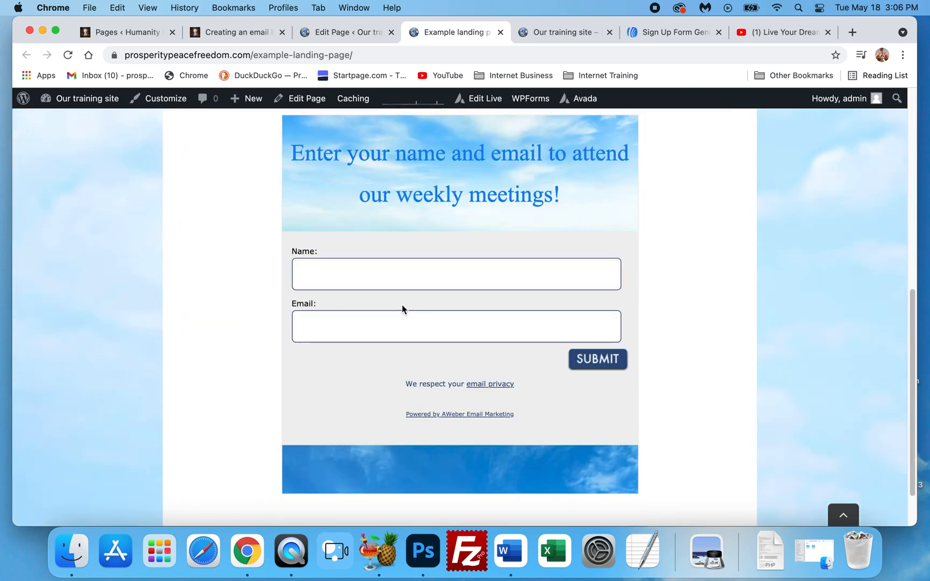
{"action": "scroll", "coordinate": [553, 393], "scroll_direction": "up", "scroll_amount": 7}
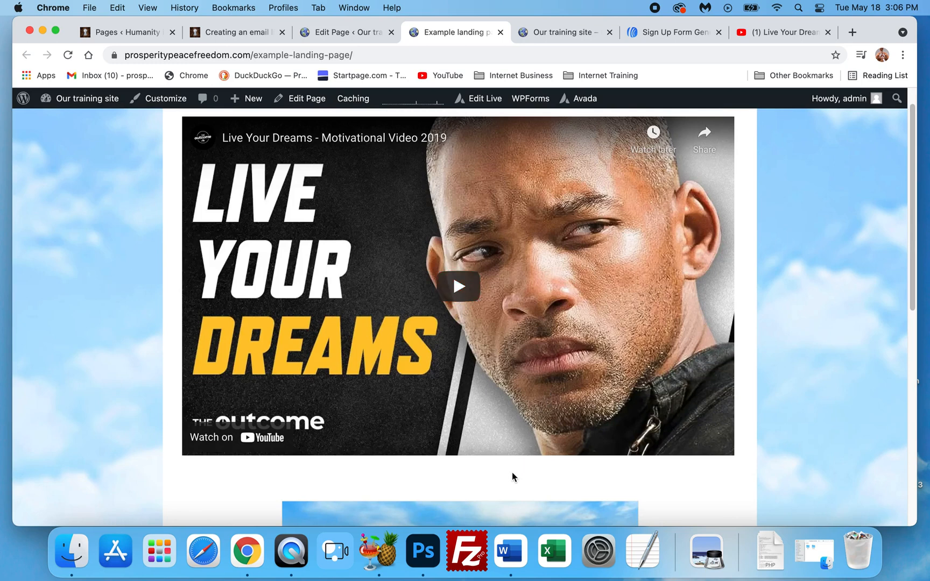
{"action": "scroll", "coordinate": [509, 473], "scroll_direction": "up", "scroll_amount": 1}
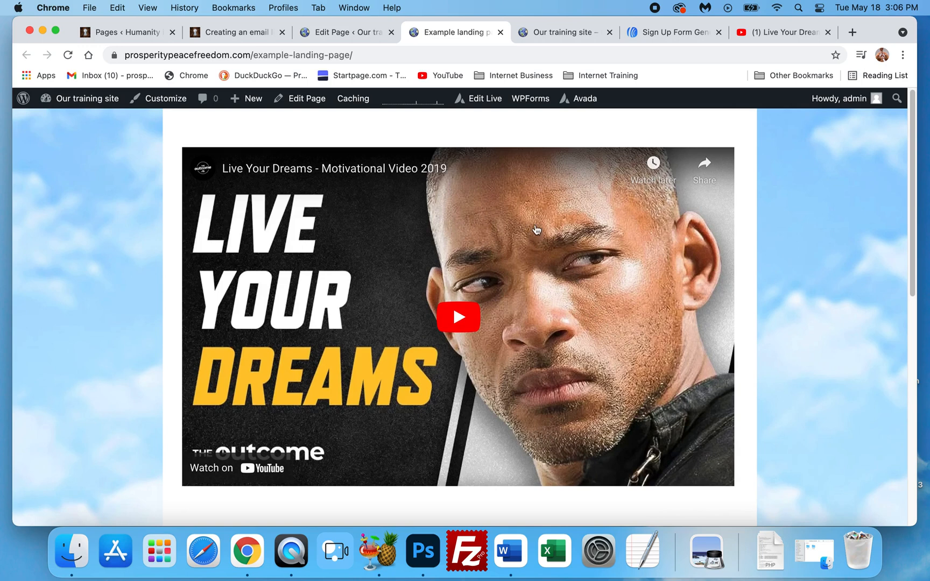
{"action": "scroll", "coordinate": [534, 208], "scroll_direction": "down", "scroll_amount": 6}
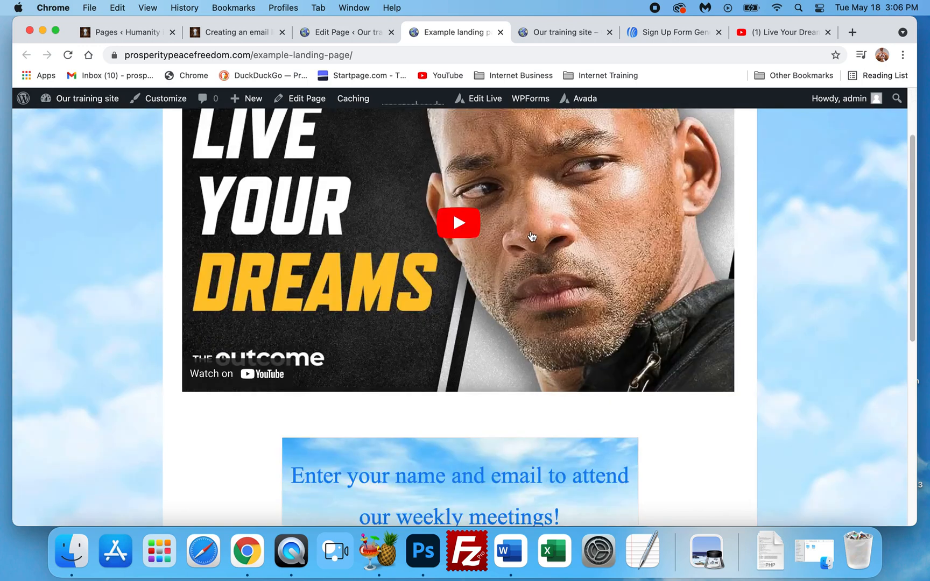
Examine the sign-up form's heading, name and email fields, and submit button beneath the video
{"action": "scroll", "coordinate": [500, 299], "scroll_direction": "down", "scroll_amount": 10}
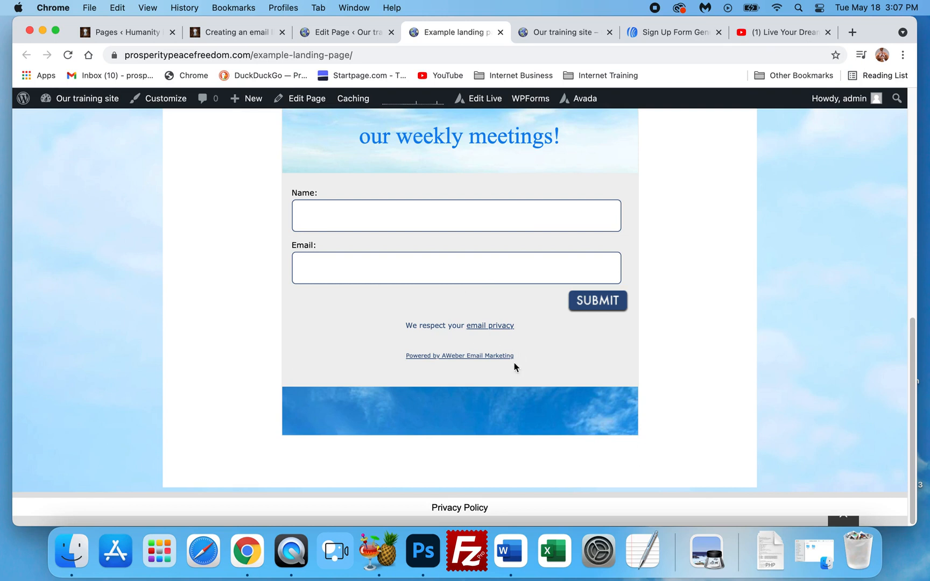
{"action": "scroll", "coordinate": [511, 362], "scroll_direction": "up", "scroll_amount": 5}
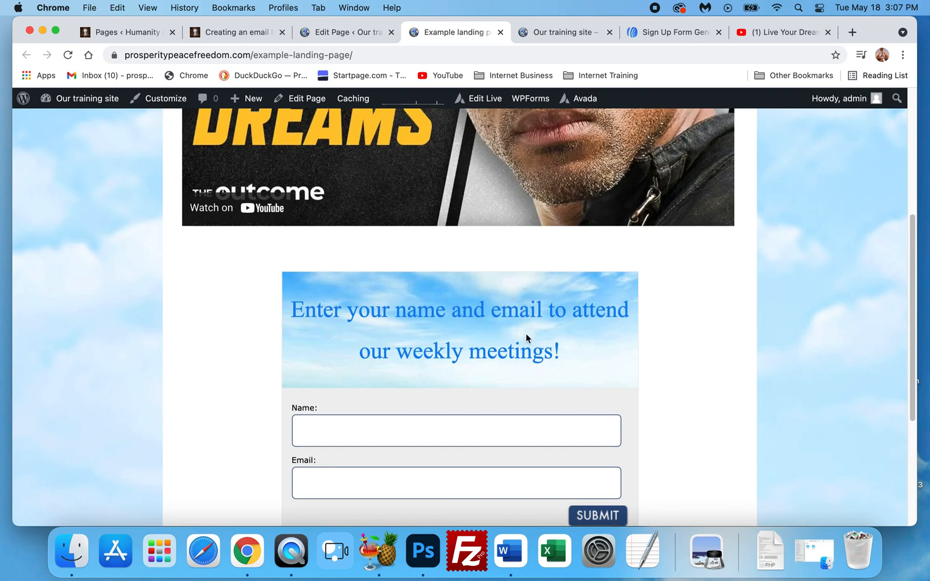
{"action": "scroll", "coordinate": [526, 336], "scroll_direction": "down", "scroll_amount": 5}
{"action": "scroll", "coordinate": [517, 334], "scroll_direction": "up", "scroll_amount": 2}
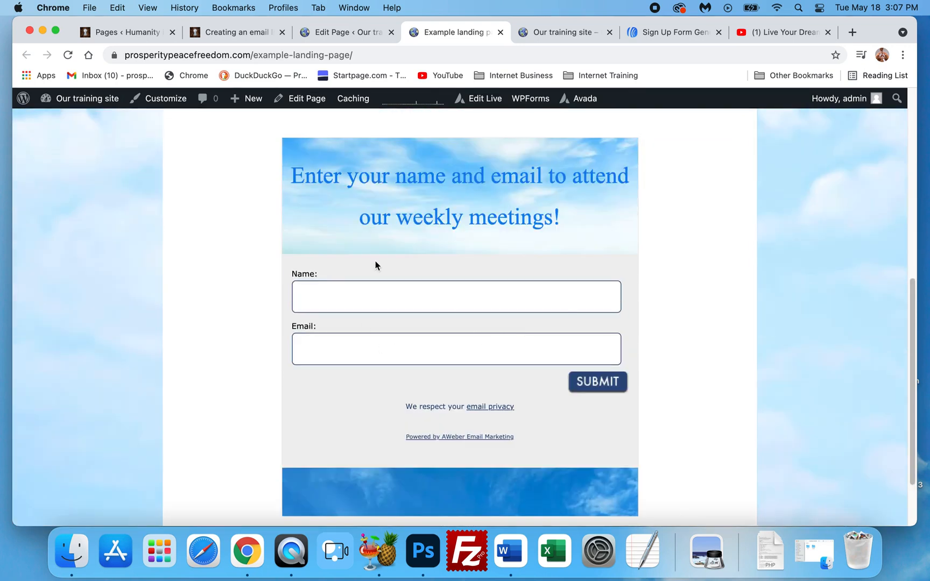
{"action": "scroll", "coordinate": [368, 372], "scroll_direction": "down", "scroll_amount": 1}
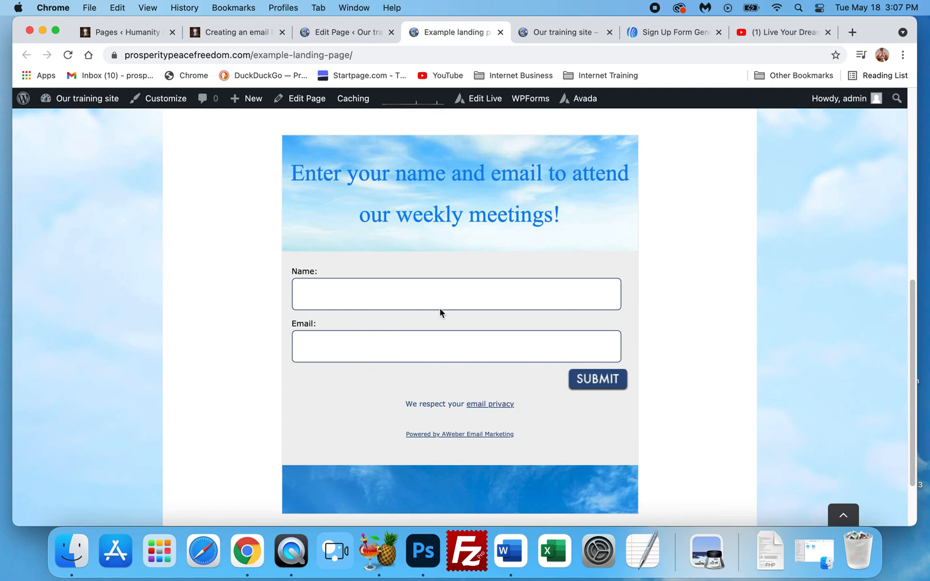
{"action": "scroll", "coordinate": [409, 364], "scroll_direction": "up", "scroll_amount": 1}
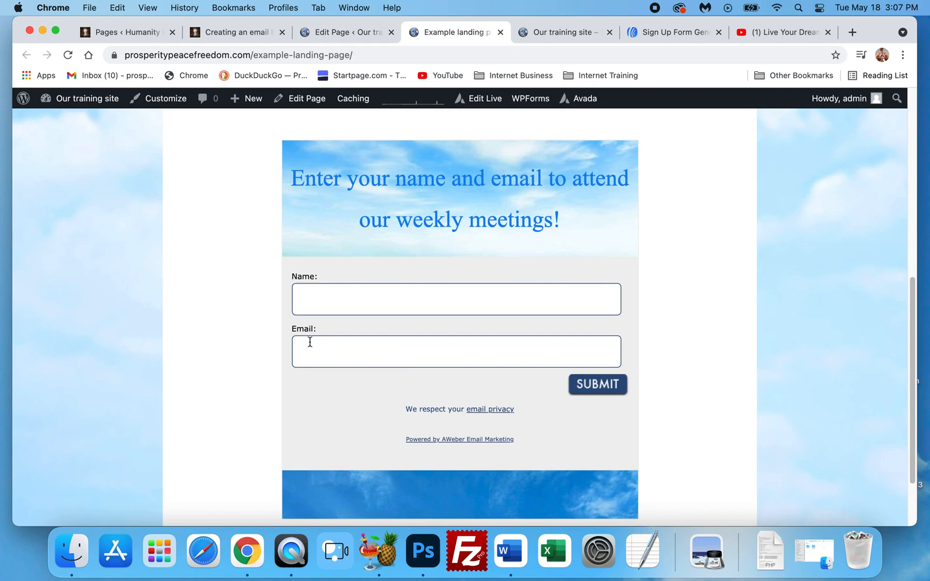
{"action": "scroll", "coordinate": [312, 343], "scroll_direction": "up", "scroll_amount": 10}
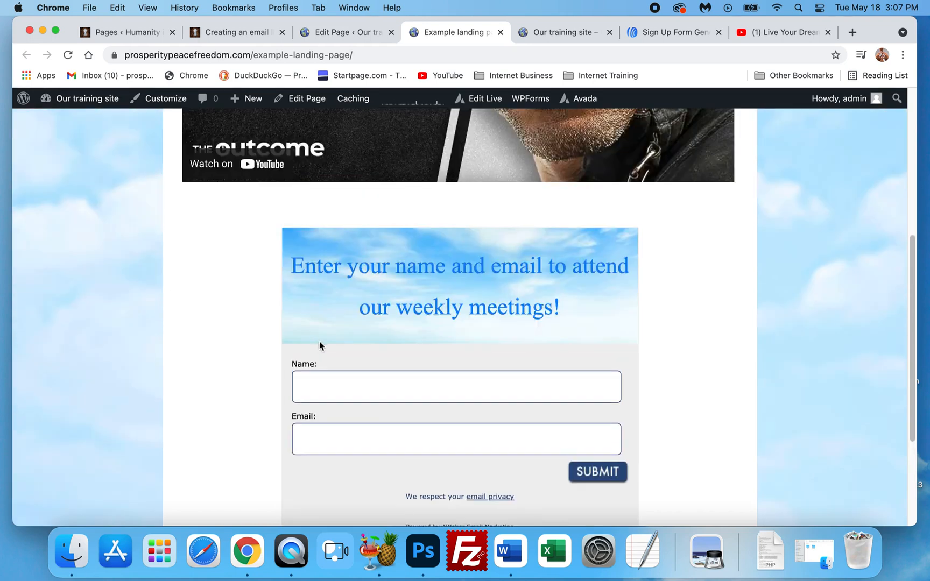
Inspect the area around the sign-up form, from the privacy policy footer back up to the full-width video
{"action": "scroll", "coordinate": [446, 276], "scroll_direction": "down", "scroll_amount": 11}
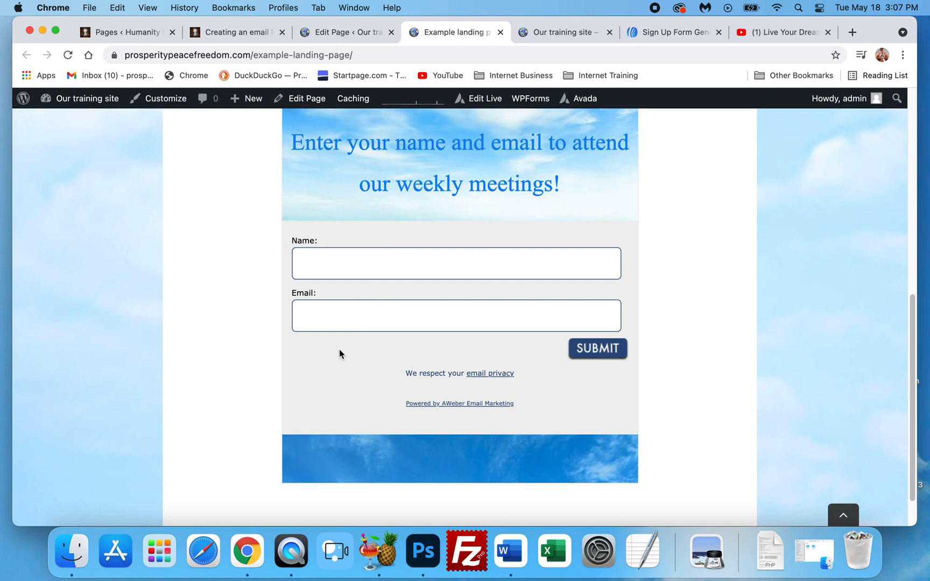
{"action": "scroll", "coordinate": [267, 344], "scroll_direction": "down", "scroll_amount": 2}
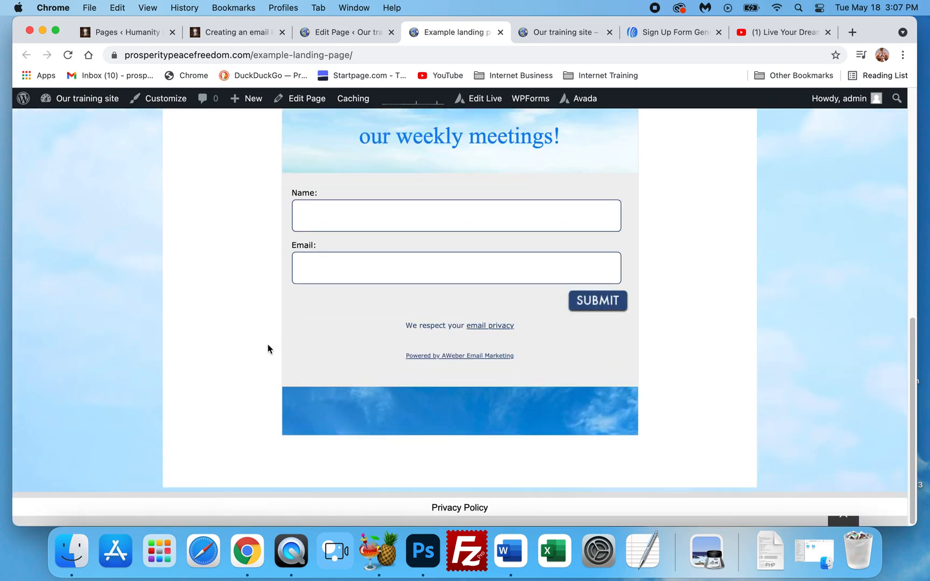
{"action": "scroll", "coordinate": [267, 349], "scroll_direction": "up", "scroll_amount": 5}
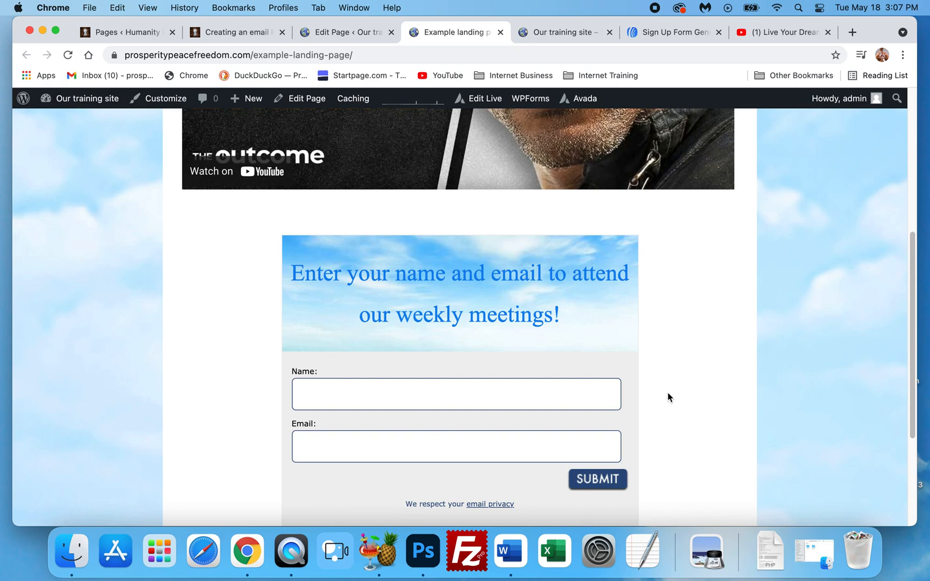
{"action": "scroll", "coordinate": [666, 395], "scroll_direction": "down", "scroll_amount": 3}
{"action": "scroll", "coordinate": [664, 395], "scroll_direction": "up", "scroll_amount": 2}
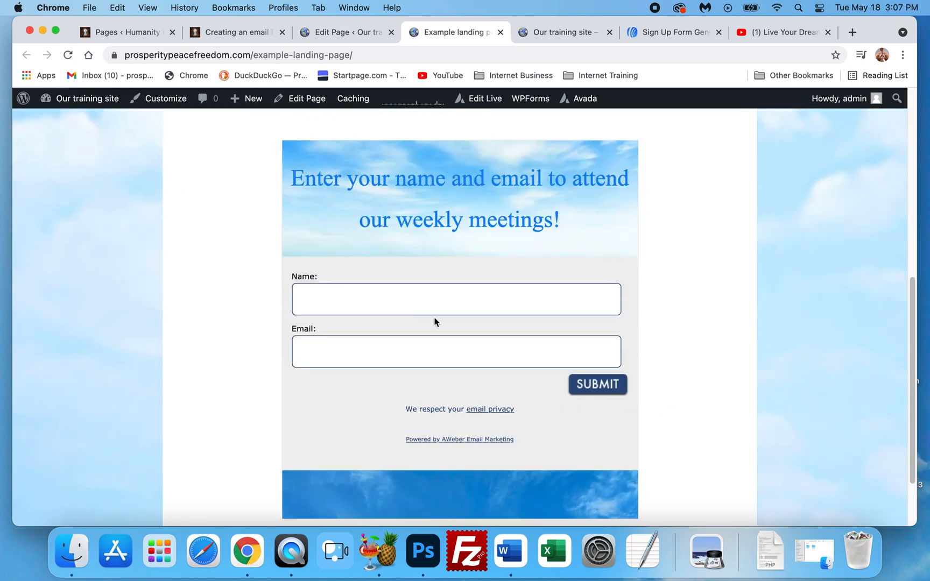
{"action": "scroll", "coordinate": [715, 315], "scroll_direction": "down", "scroll_amount": 3}
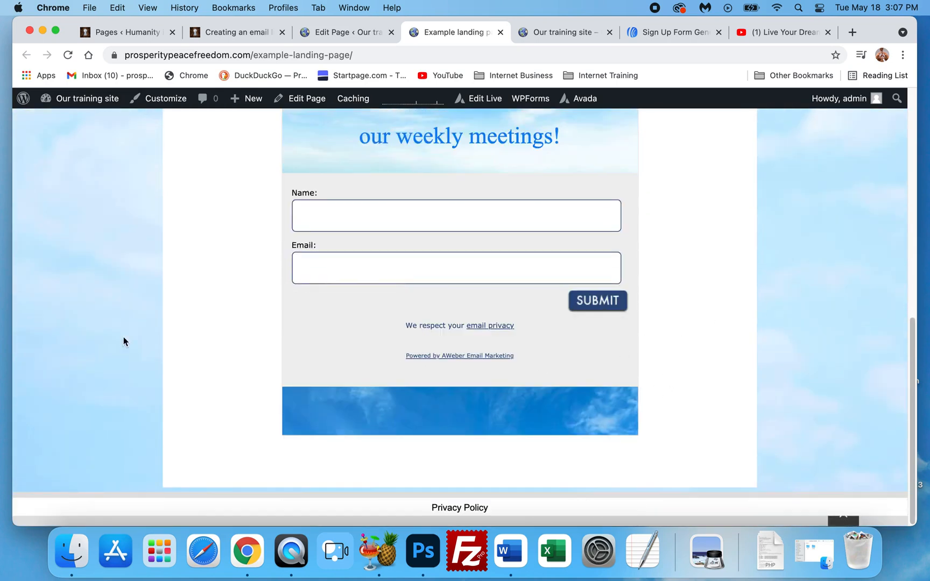
{"action": "scroll", "coordinate": [744, 352], "scroll_direction": "up", "scroll_amount": 5}
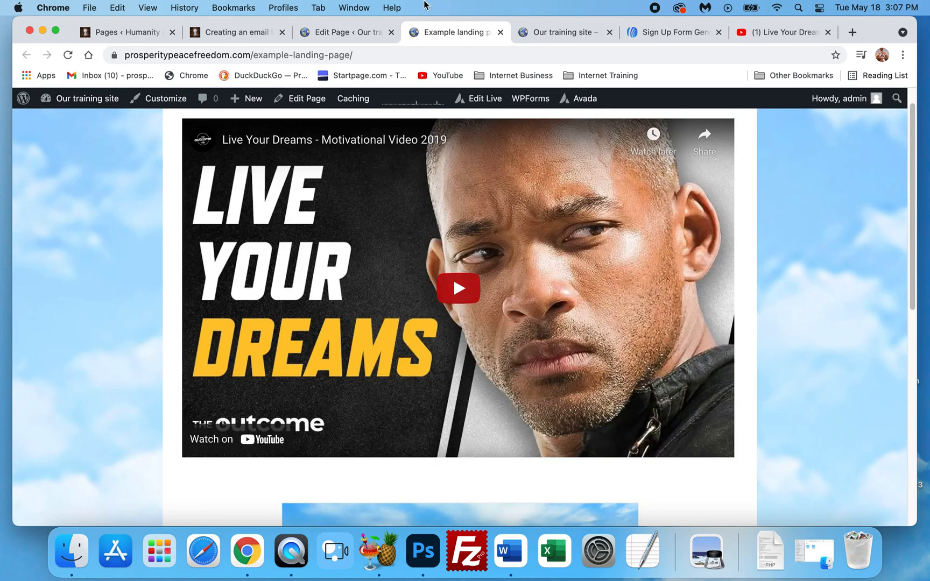
In the page editor, insert a new builder container with 1/5, 3/5 and 1/5 columns
{"action": "left_click", "coordinate": [346, 32]}
{"action": "scroll", "coordinate": [348, 278], "scroll_direction": "down", "scroll_amount": 8}
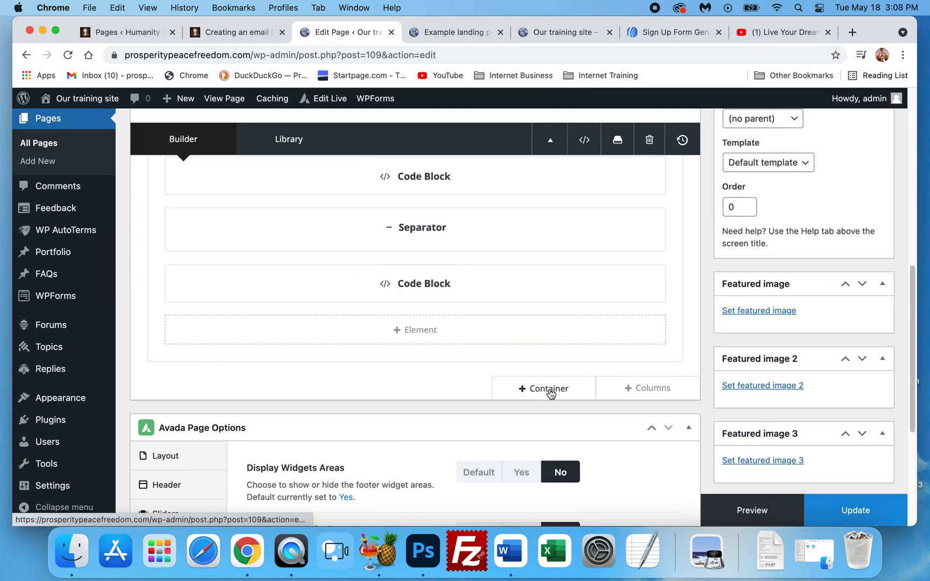
{"action": "left_click", "coordinate": [549, 393]}
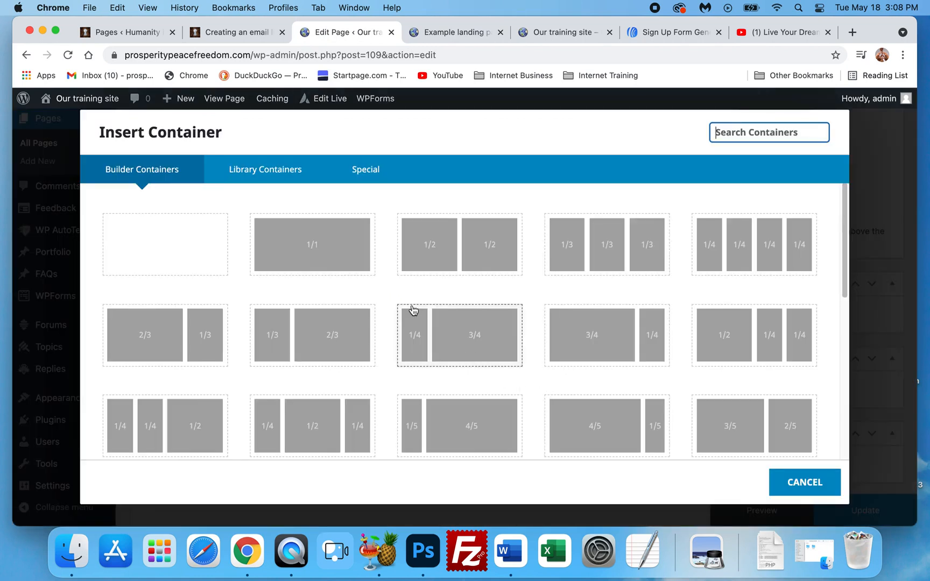
{"action": "scroll", "coordinate": [268, 327], "scroll_direction": "down", "scroll_amount": 2}
{"action": "scroll", "coordinate": [256, 325], "scroll_direction": "down", "scroll_amount": 1}
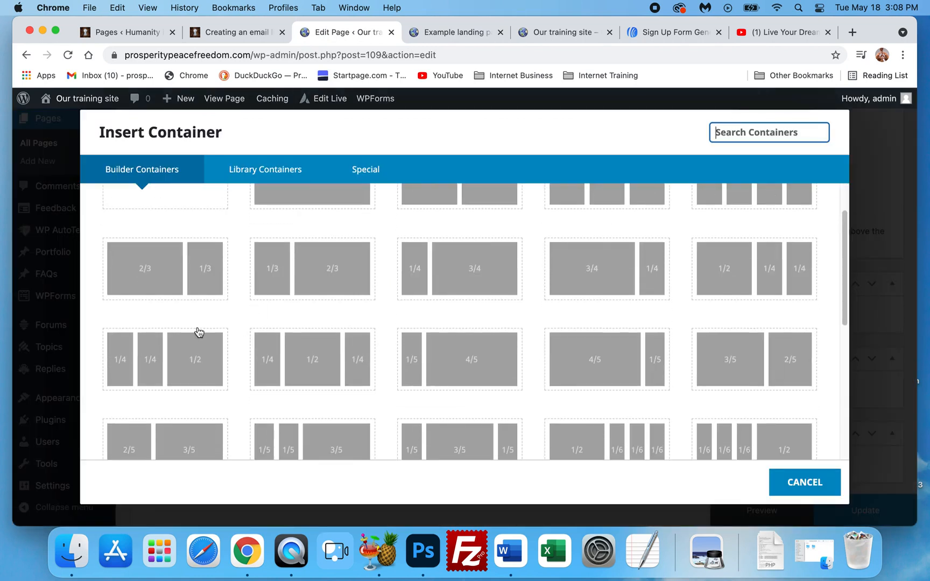
{"action": "scroll", "coordinate": [164, 346], "scroll_direction": "down", "scroll_amount": 1}
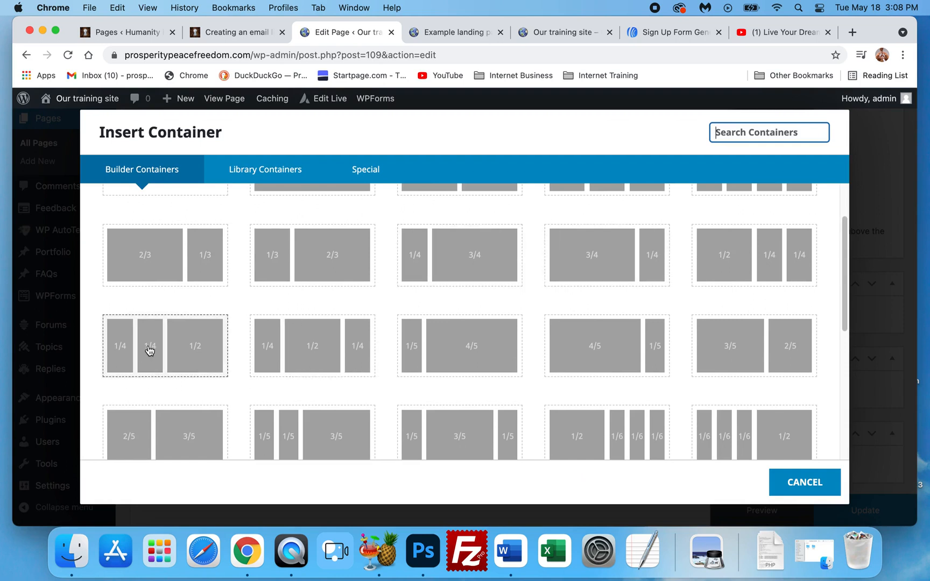
{"action": "scroll", "coordinate": [150, 350], "scroll_direction": "down", "scroll_amount": 3}
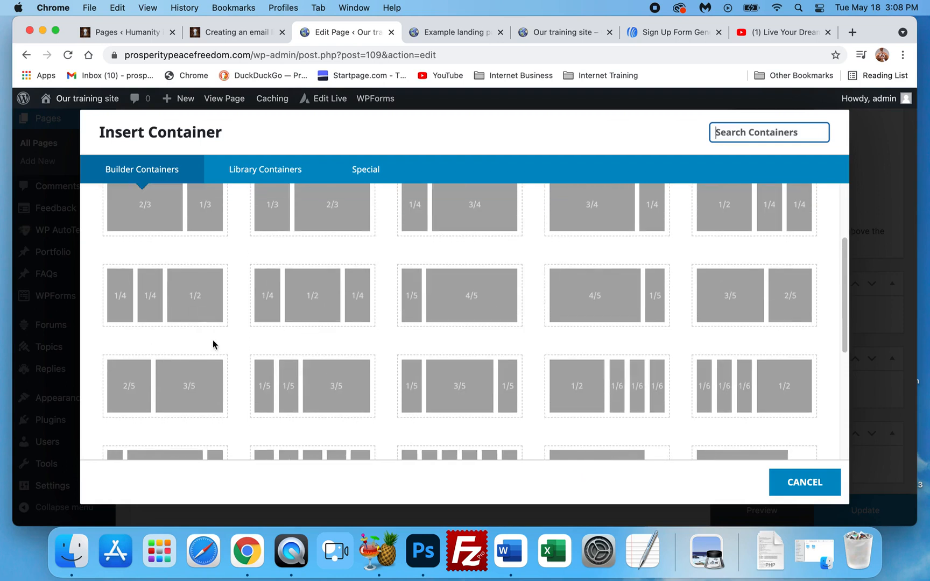
{"action": "scroll", "coordinate": [347, 299], "scroll_direction": "down", "scroll_amount": 4}
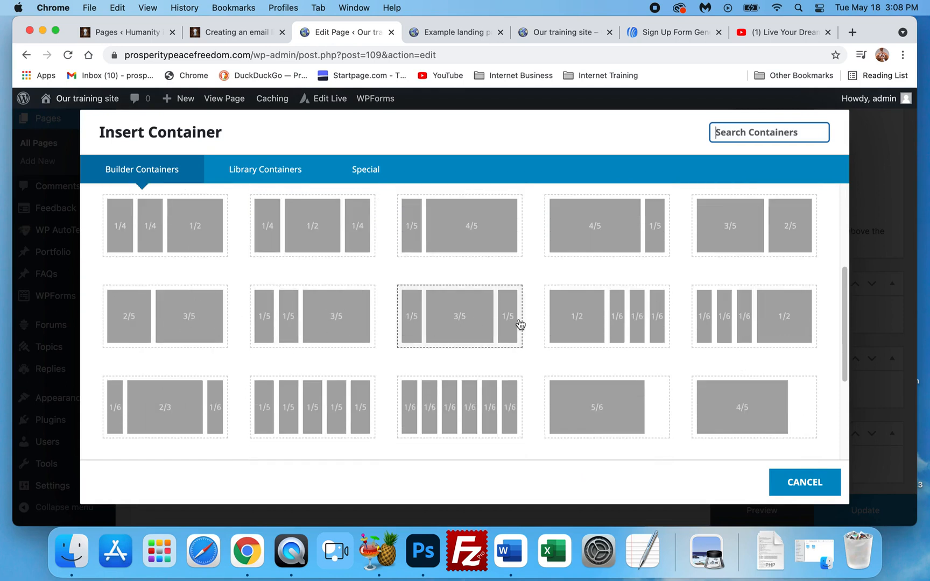
{"action": "left_click", "coordinate": [462, 323]}
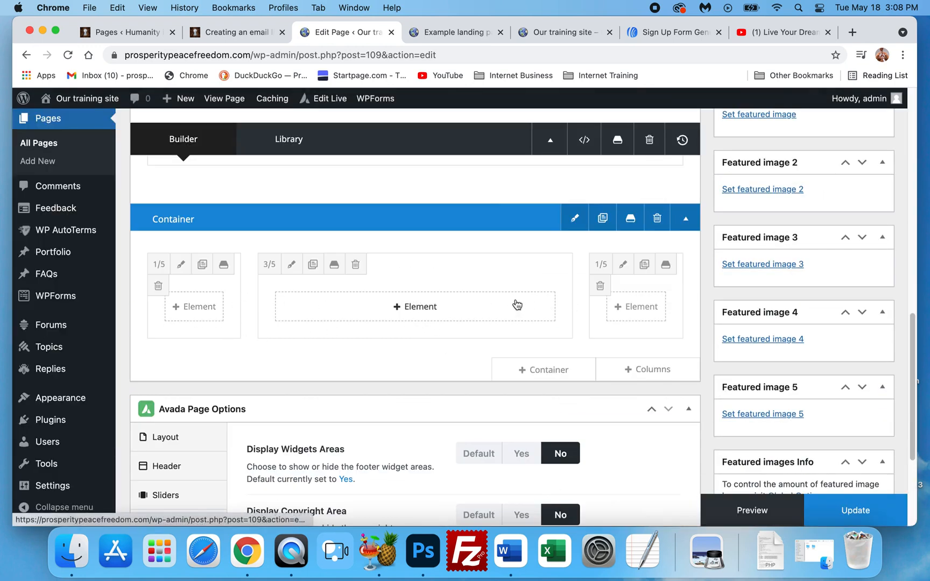
Move the three-column container above the existing container and place the video's code block in its 3/5 column
{"action": "scroll", "coordinate": [417, 291], "scroll_direction": "up", "scroll_amount": 3}
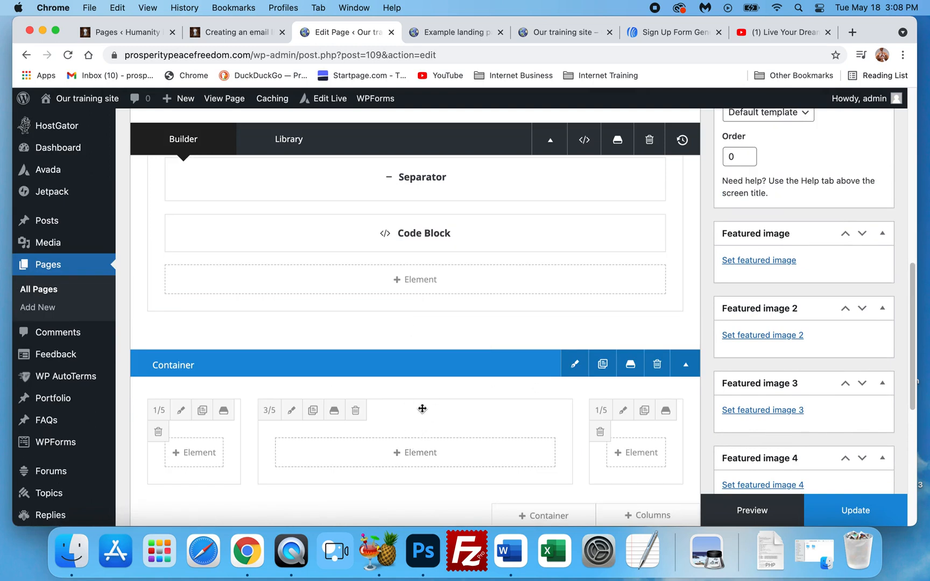
{"action": "left_click_drag", "start_coordinate": [457, 287], "coordinate": [442, 345]}
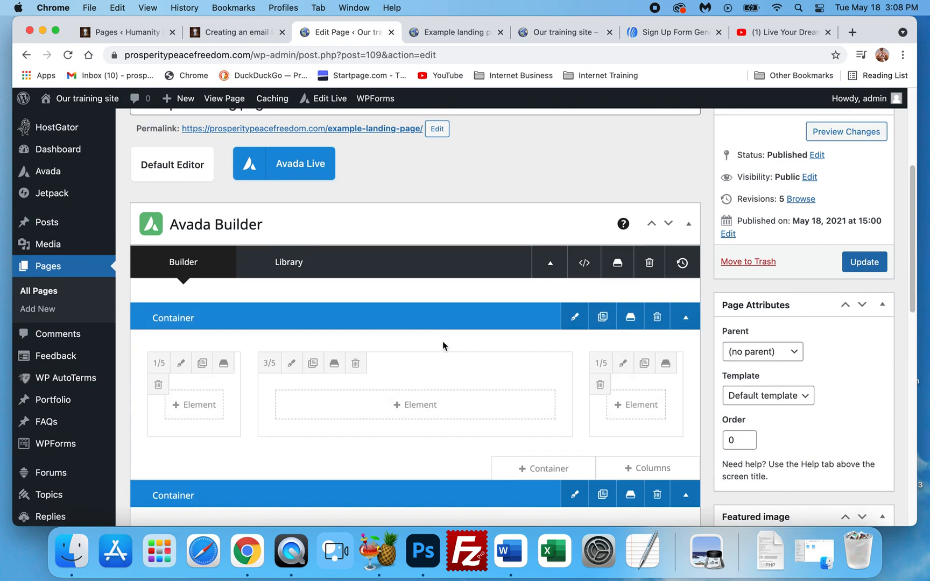
{"action": "scroll", "coordinate": [488, 377], "scroll_direction": "down", "scroll_amount": 4}
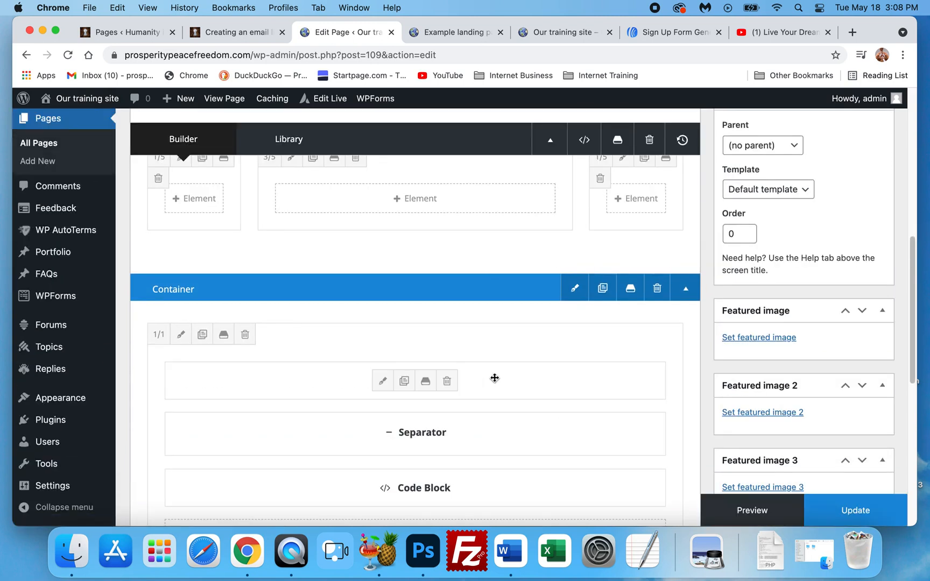
{"action": "left_click_drag", "start_coordinate": [492, 372], "coordinate": [484, 211]}
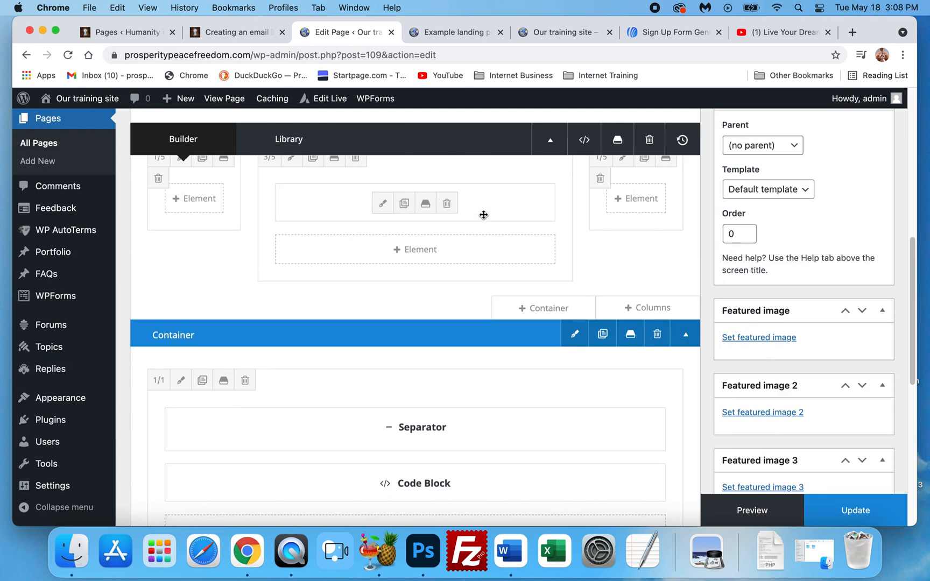
Open the video's code block for editing and set the iframe width to 640
{"action": "scroll", "coordinate": [400, 364], "scroll_direction": "up", "scroll_amount": 2}
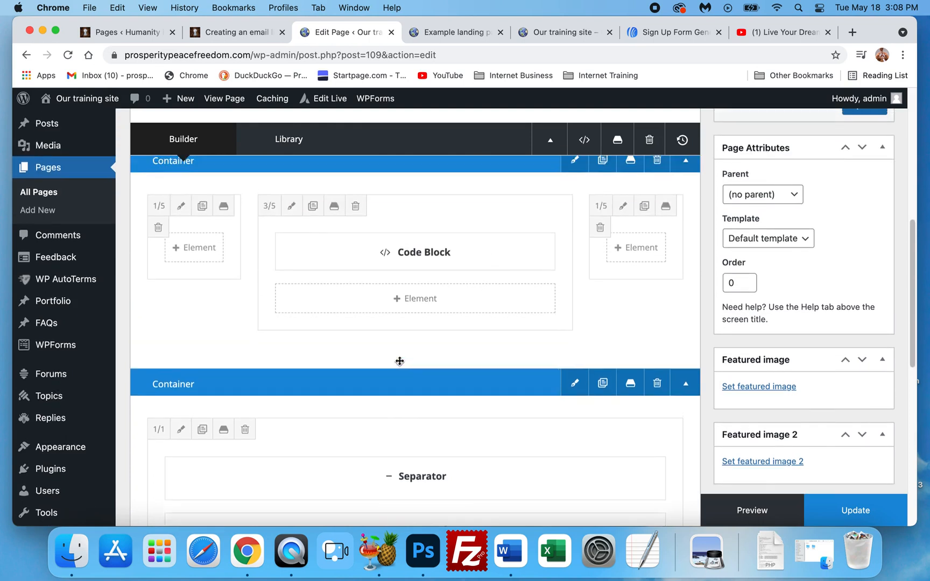
{"action": "mouse_move", "coordinate": [373, 264]}
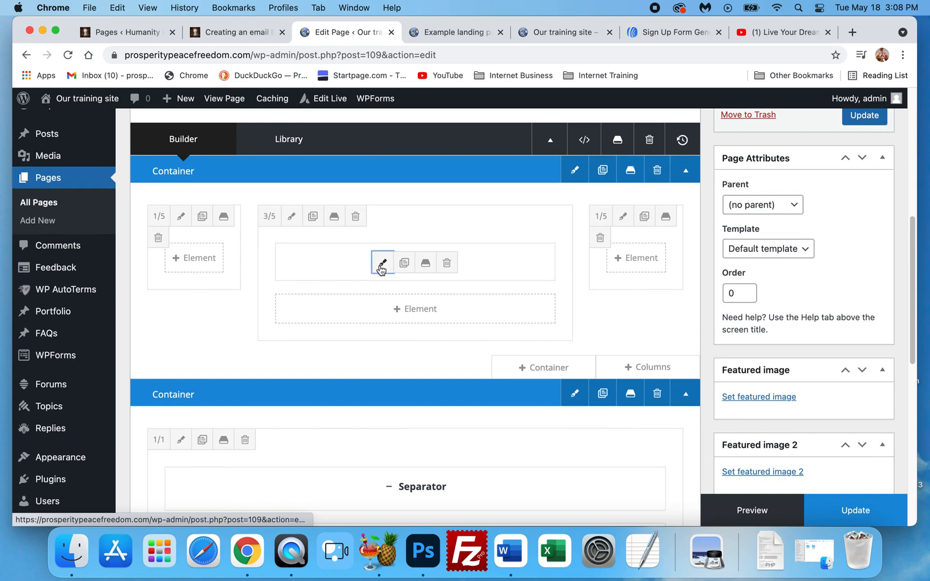
{"action": "left_click", "coordinate": [381, 265]}
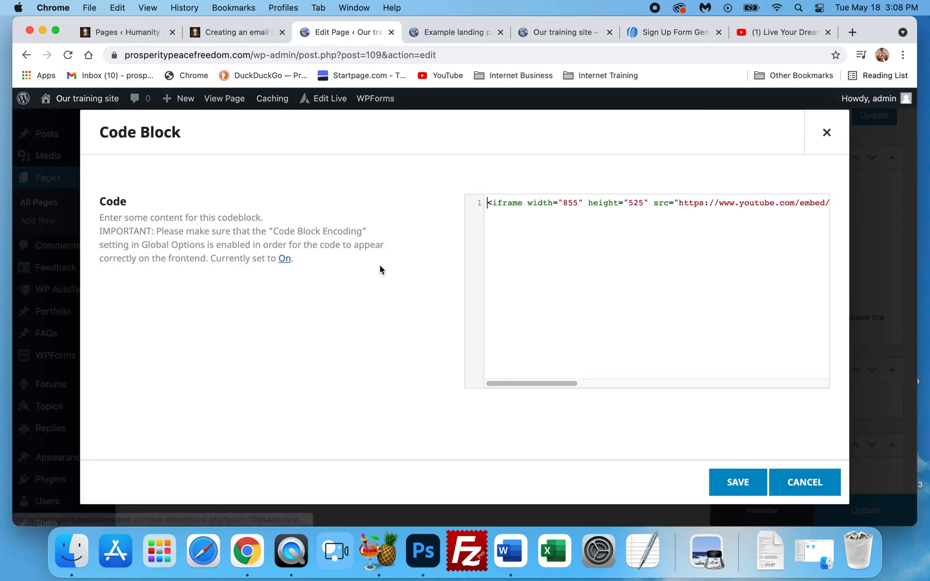
{"action": "left_click", "coordinate": [577, 203]}
{"action": "key", "text": "BackSpace"}
{"action": "key", "text": "BackSpace"}
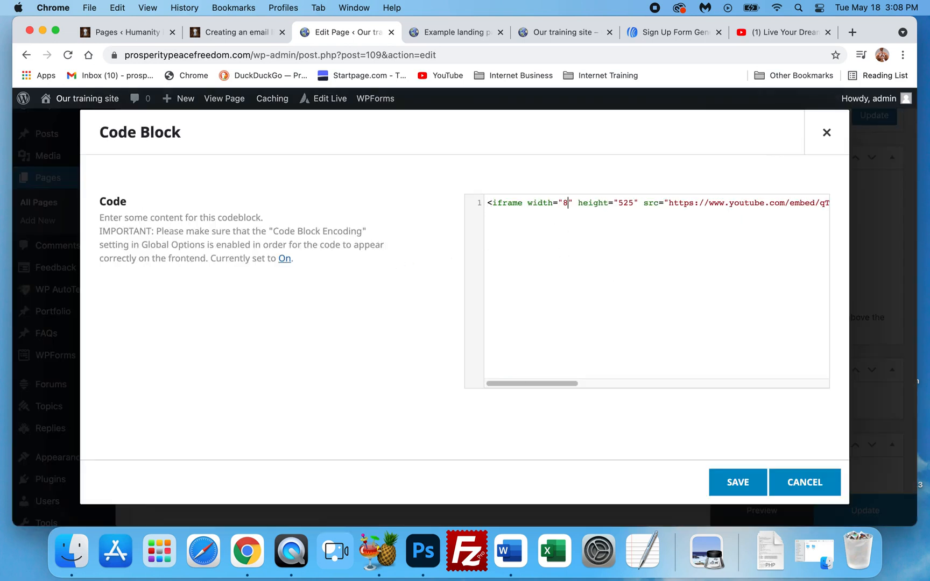
{"action": "key", "text": "BackSpace"}
{"action": "type", "text": "640"}
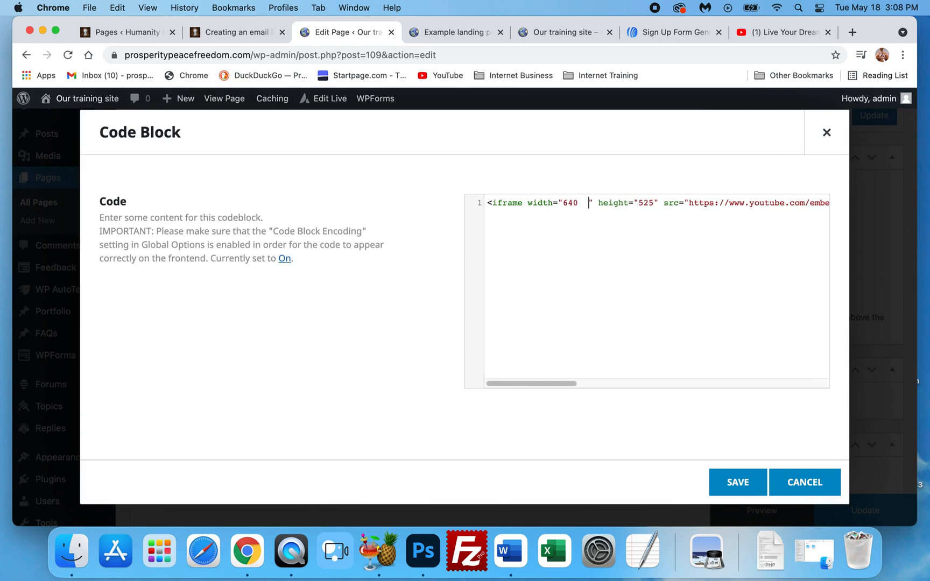
{"action": "key", "text": "BackSpace"}
{"action": "key", "text": "BackSpace"}
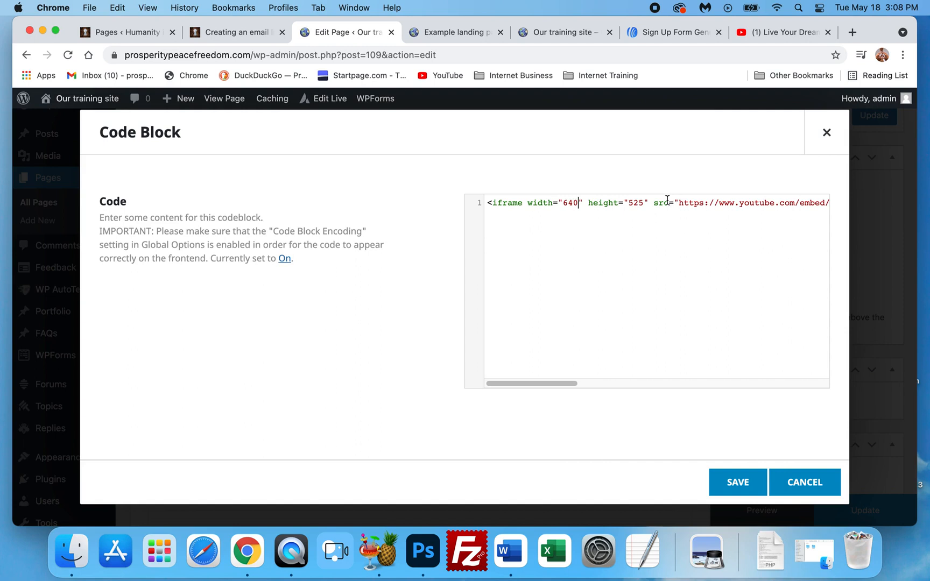
Set the video iframe's height to 360 and save the code block
{"action": "key", "text": "BackSpace"}
{"action": "key", "text": "BackSpace"}
{"action": "key", "text": "BackSpace"}
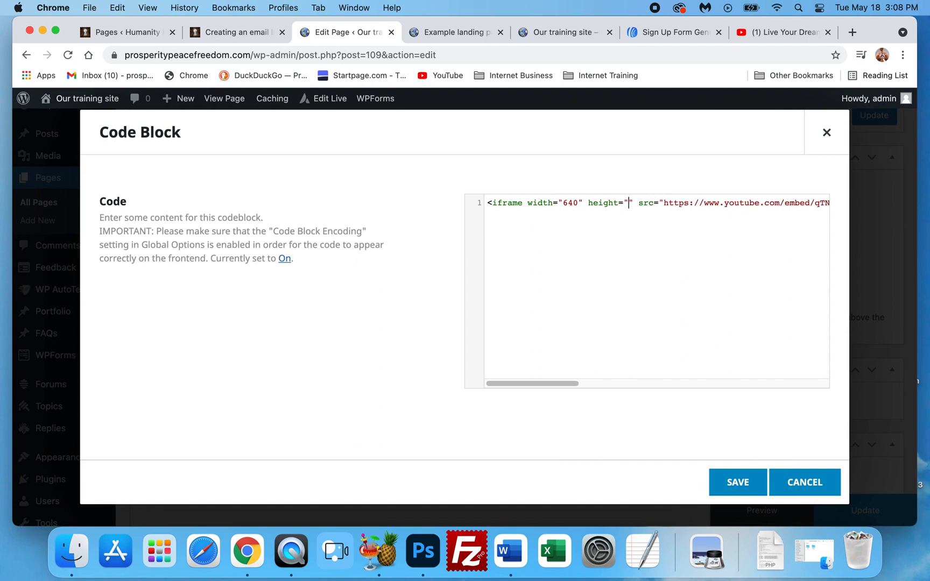
{"action": "type", "text": "36"}
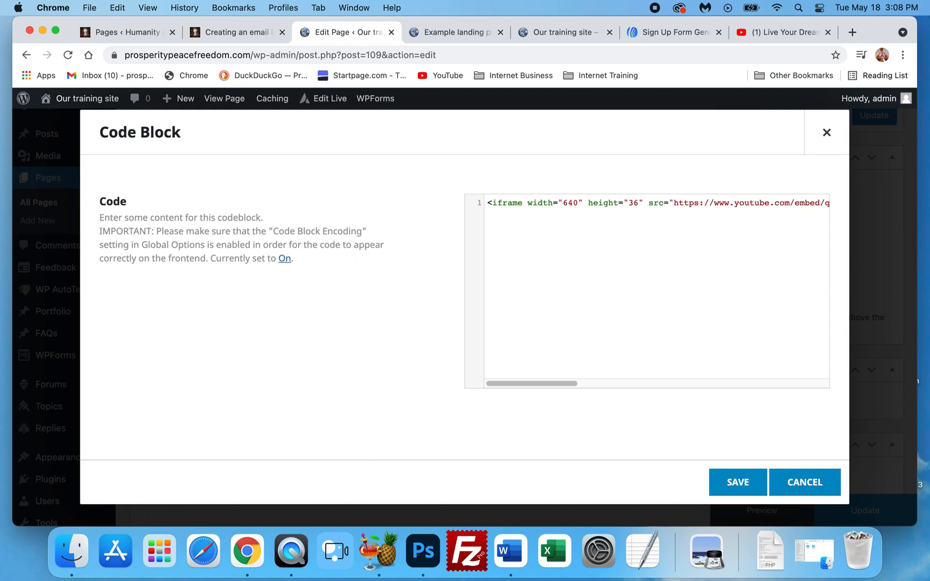
{"action": "type", "text": "0"}
{"action": "left_click", "coordinate": [646, 238]}
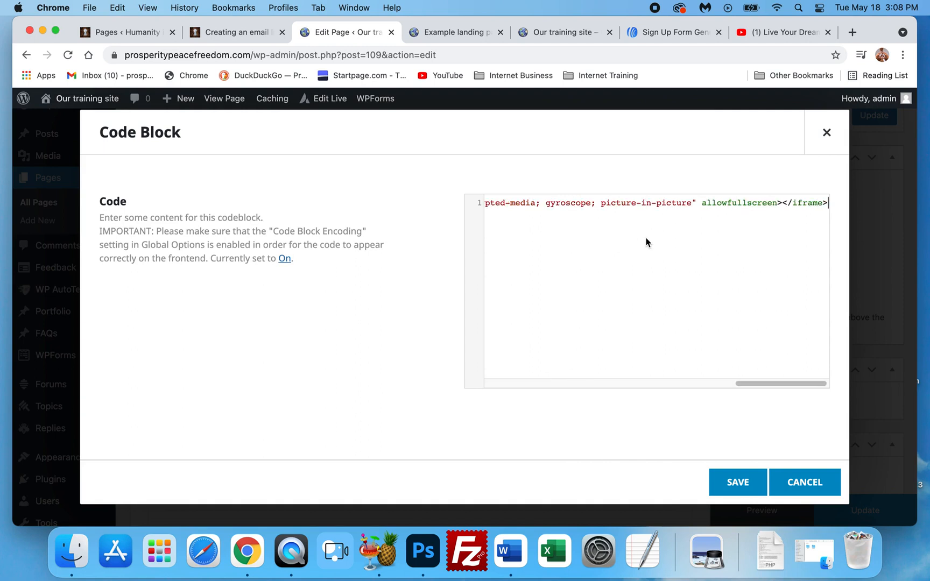
{"action": "left_click", "coordinate": [738, 483]}
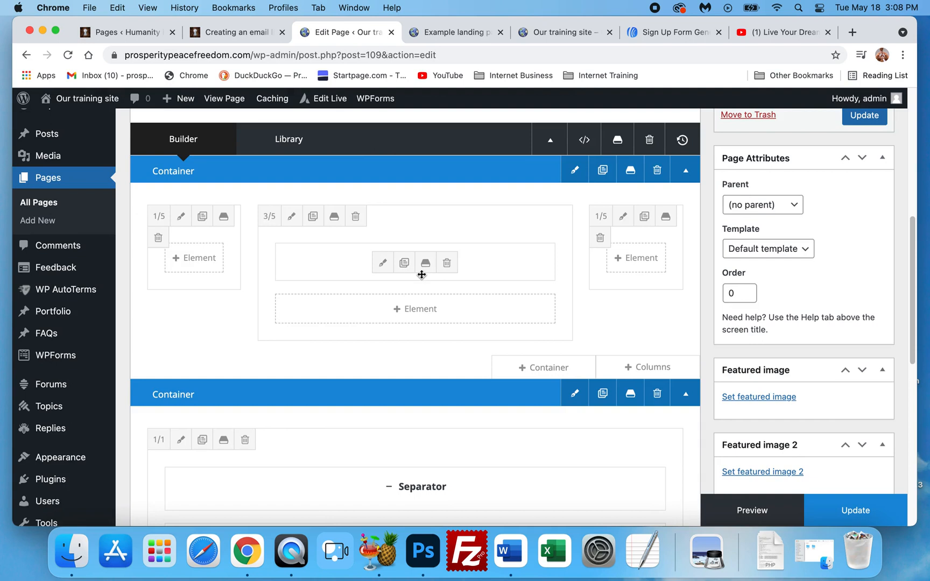
Update the page with the rearranged containers and resized video
{"action": "scroll", "coordinate": [416, 312], "scroll_direction": "up", "scroll_amount": 1}
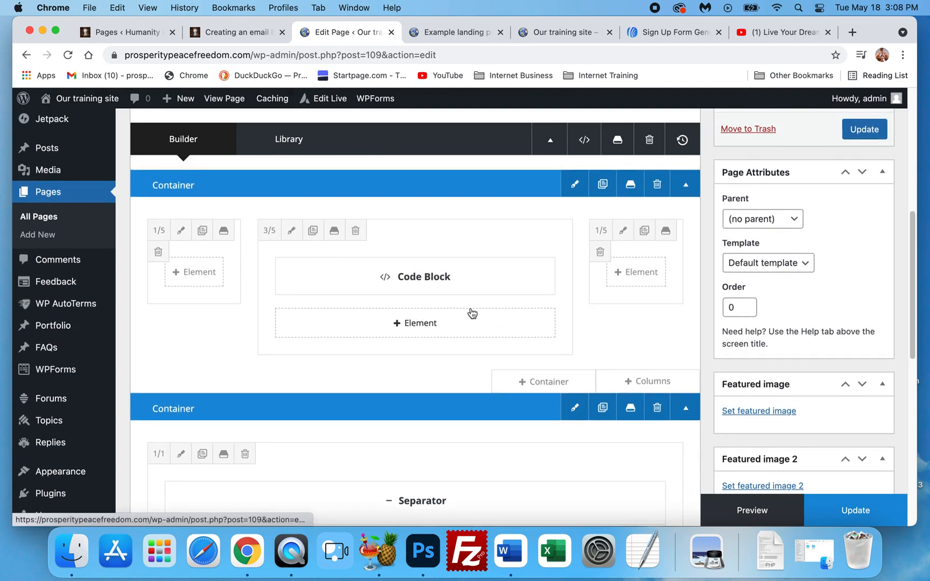
{"action": "scroll", "coordinate": [581, 355], "scroll_direction": "down", "scroll_amount": 5}
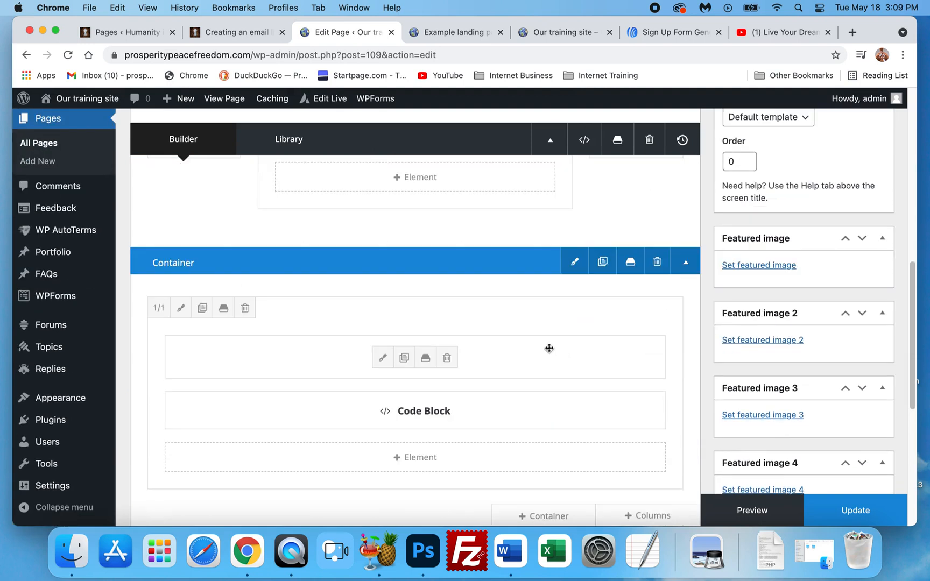
{"action": "left_click", "coordinate": [862, 510]}
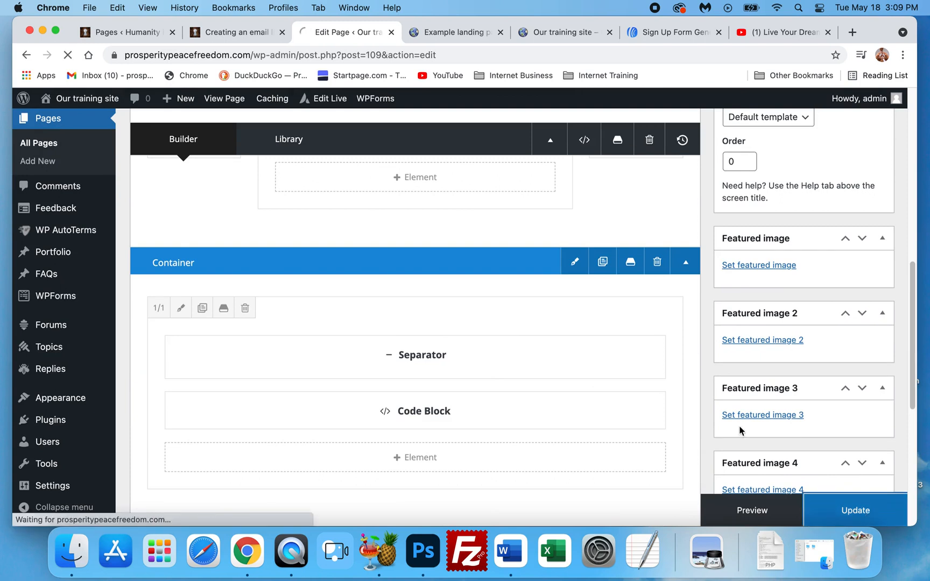
Reload the published landing page and check the video's size and alignment above the sign-up form
{"action": "left_click", "coordinate": [457, 32]}
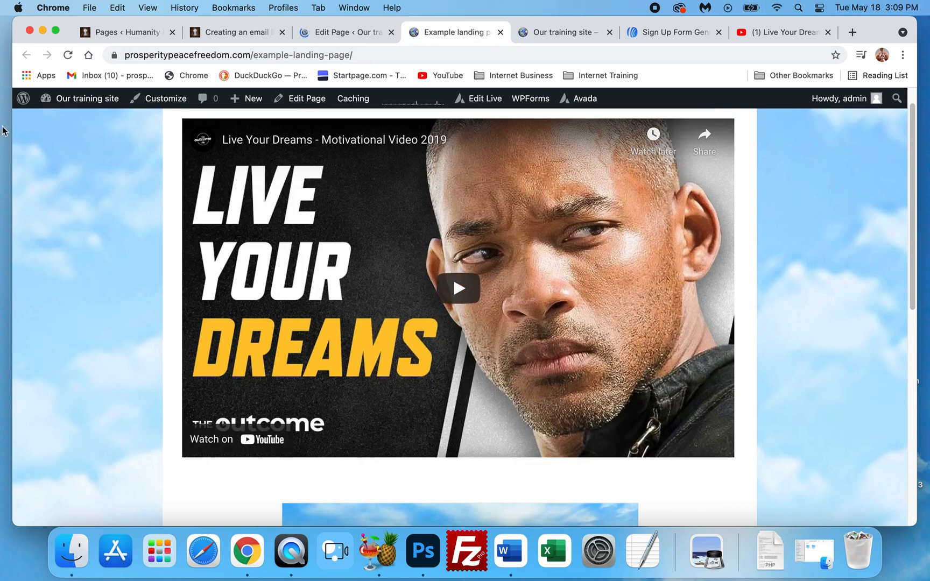
{"action": "left_click", "coordinate": [70, 57]}
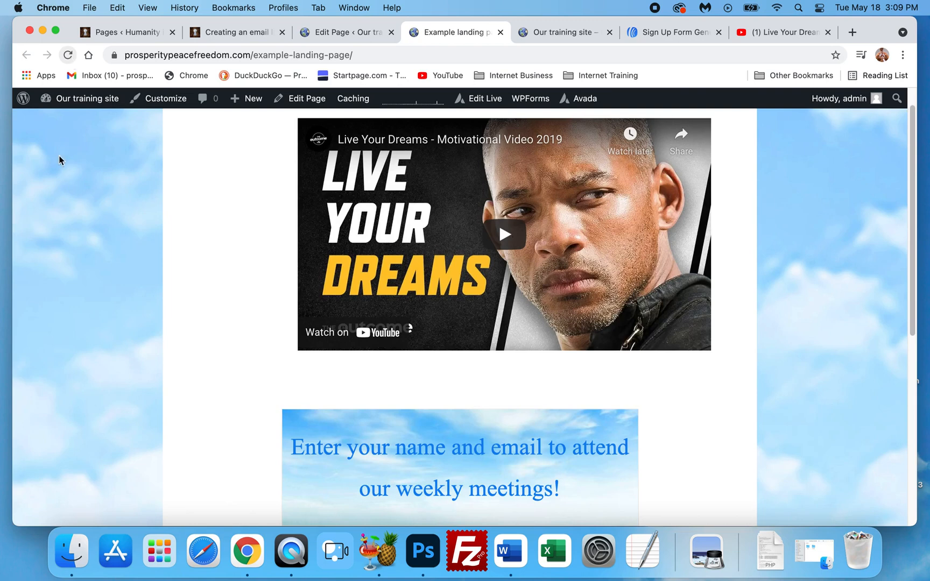
{"action": "scroll", "coordinate": [432, 372], "scroll_direction": "up", "scroll_amount": 1}
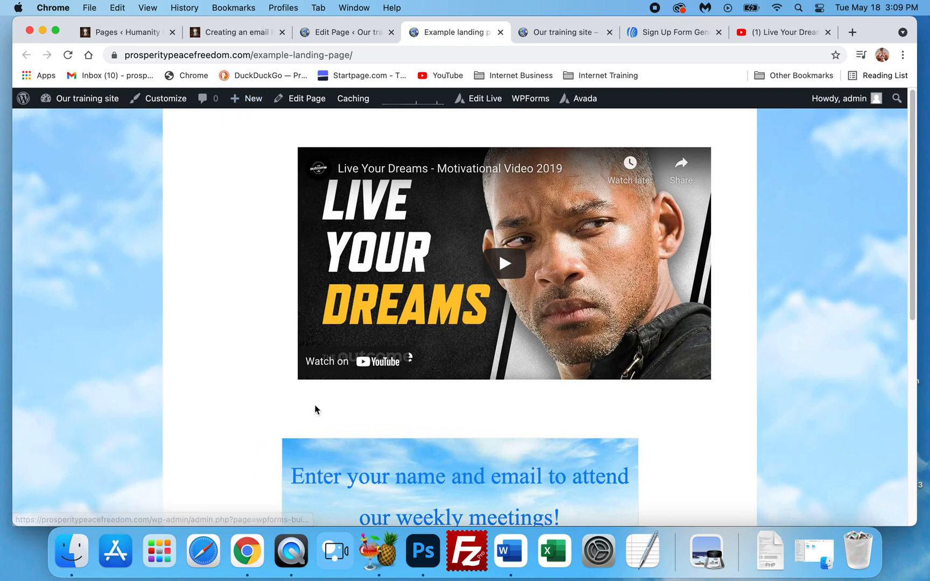
Return to the page editor and insert a new container with a 1/4, 1/2, 1/4 column layout
{"action": "left_click", "coordinate": [350, 33]}
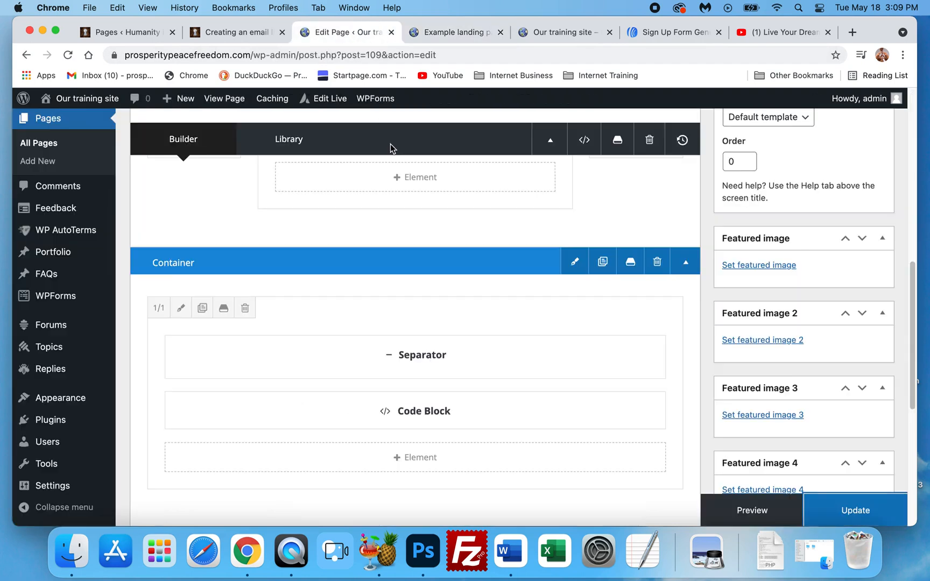
{"action": "scroll", "coordinate": [424, 282], "scroll_direction": "up", "scroll_amount": 9}
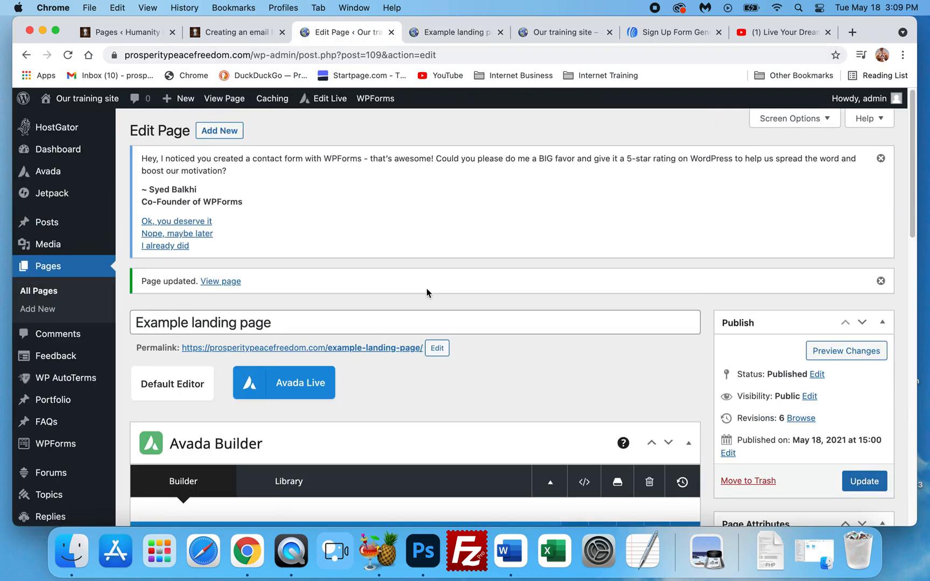
{"action": "scroll", "coordinate": [428, 288], "scroll_direction": "down", "scroll_amount": 7}
{"action": "scroll", "coordinate": [435, 263], "scroll_direction": "down", "scroll_amount": 6}
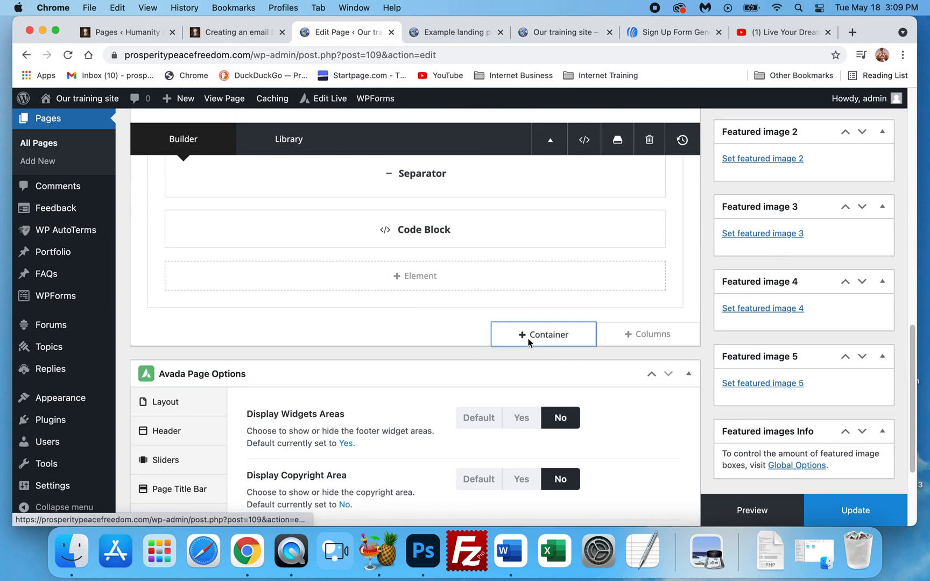
{"action": "left_click", "coordinate": [528, 340]}
{"action": "scroll", "coordinate": [446, 347], "scroll_direction": "down", "scroll_amount": 5}
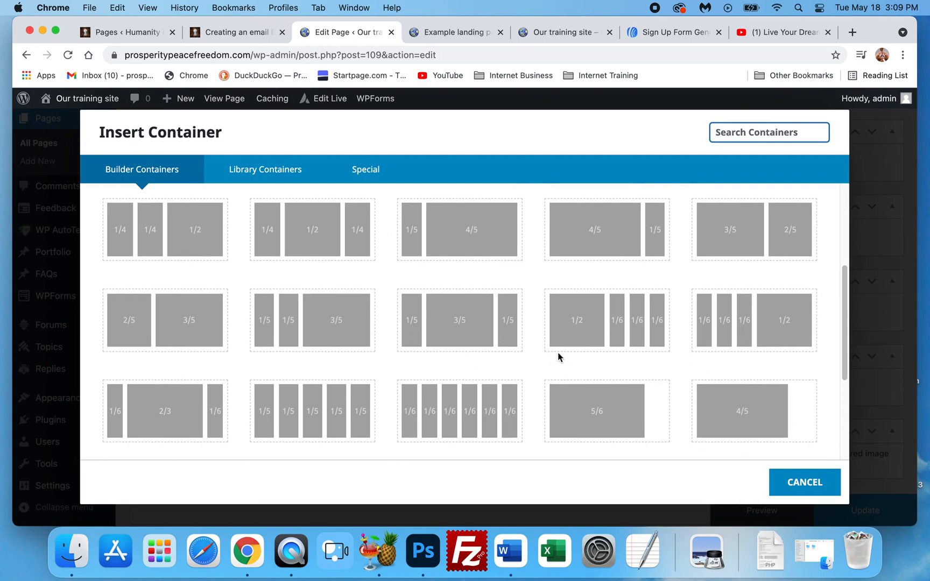
{"action": "scroll", "coordinate": [534, 367], "scroll_direction": "up", "scroll_amount": 2}
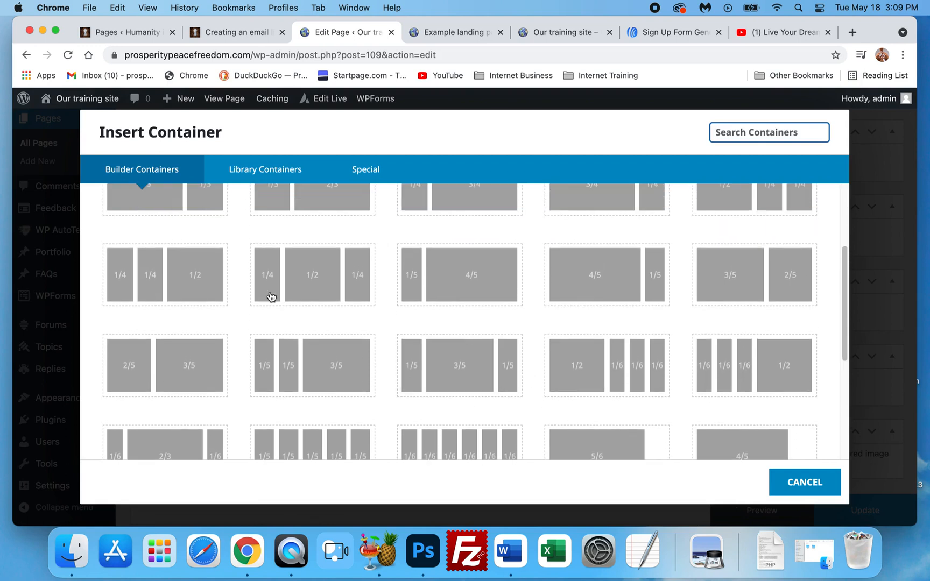
{"action": "left_click", "coordinate": [303, 285]}
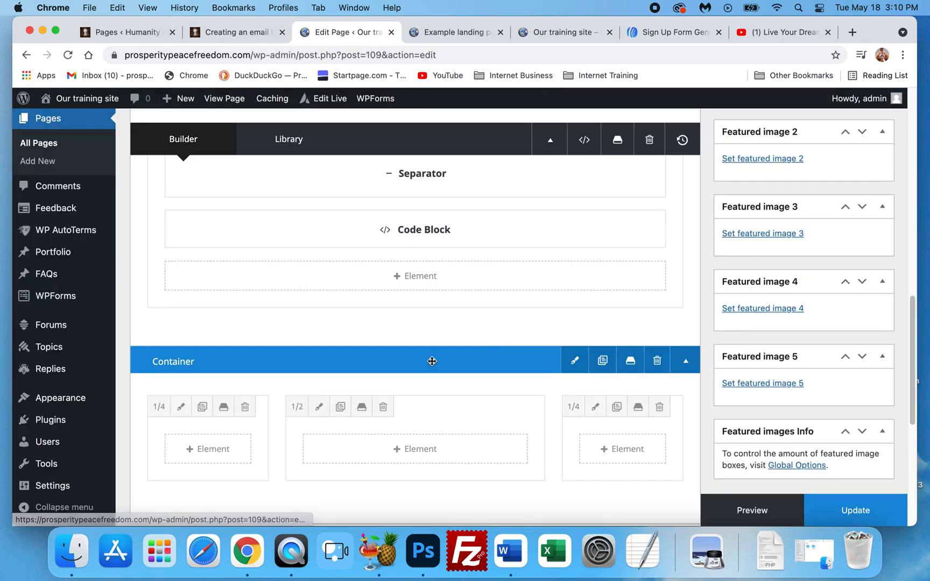
Move the new 1/4, 1/2, 1/4 container to the start of the page layout, above the video's container
{"action": "scroll", "coordinate": [469, 357], "scroll_direction": "up", "scroll_amount": 4}
{"action": "scroll", "coordinate": [468, 357], "scroll_direction": "down", "scroll_amount": 4}
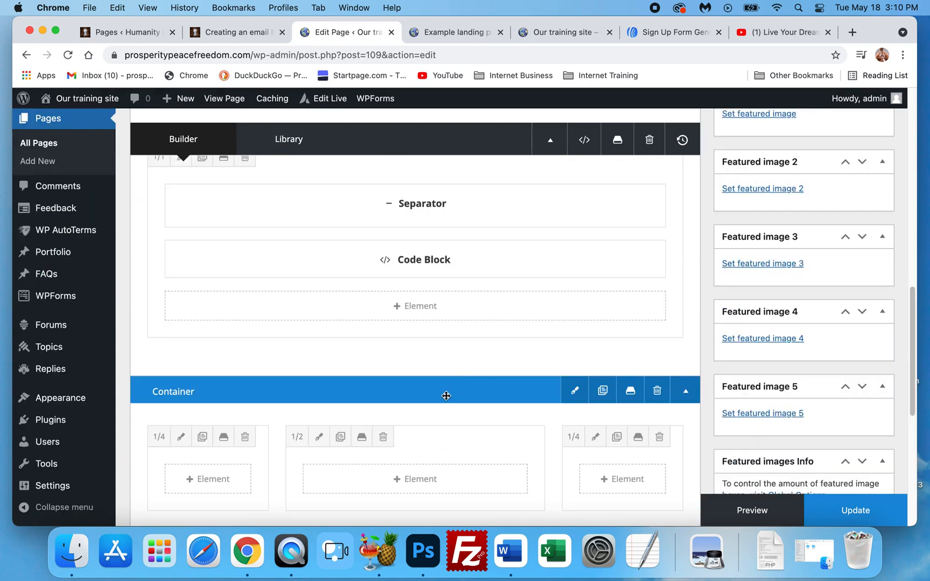
{"action": "scroll", "coordinate": [467, 301], "scroll_direction": "up", "scroll_amount": 10}
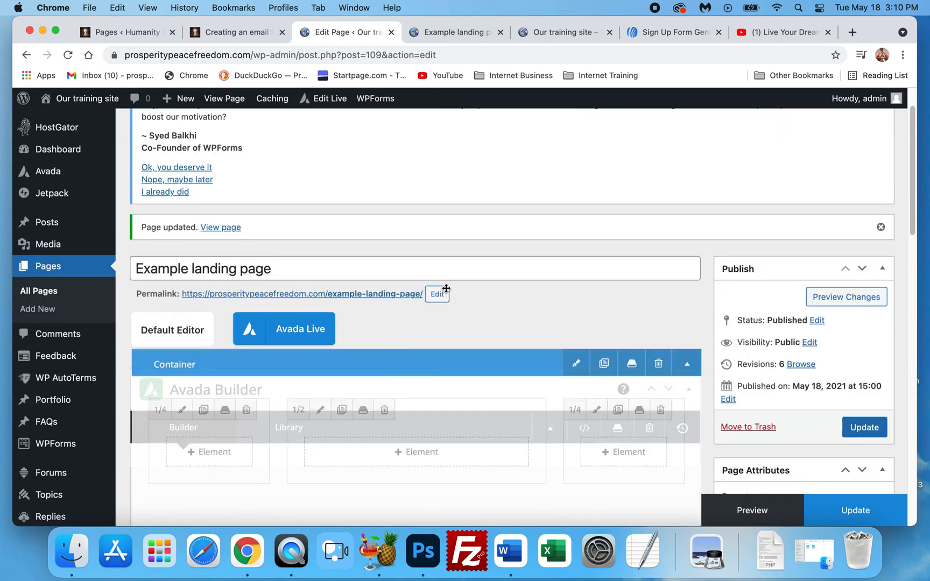
{"action": "left_click_drag", "start_coordinate": [446, 289], "coordinate": [453, 426]}
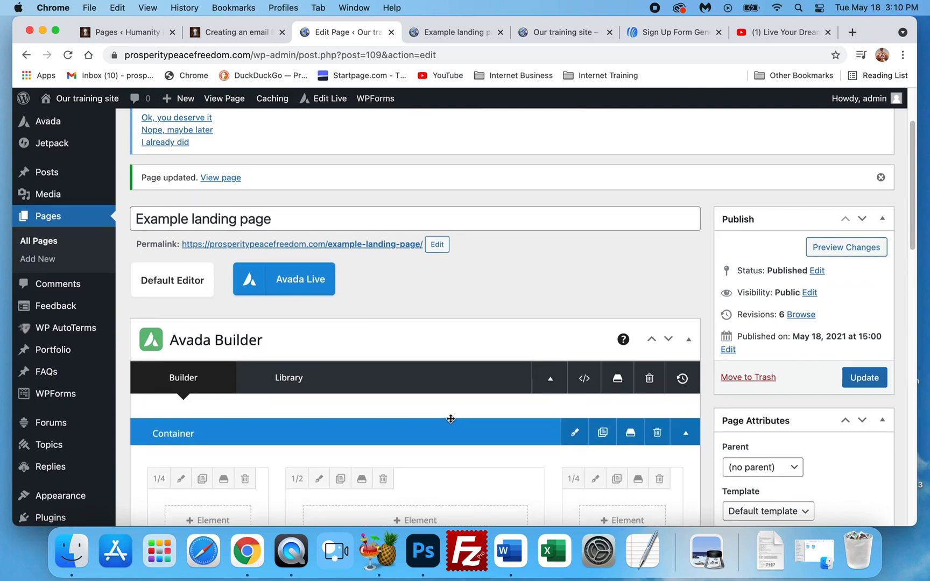
Move the video's code block into the new container's 1/2 column and delete the emptied 1/5, 3/5, 1/5 container
{"action": "scroll", "coordinate": [448, 417], "scroll_direction": "down", "scroll_amount": 4}
{"action": "scroll", "coordinate": [438, 399], "scroll_direction": "down", "scroll_amount": 2}
{"action": "left_click_drag", "start_coordinate": [460, 426], "coordinate": [453, 242]}
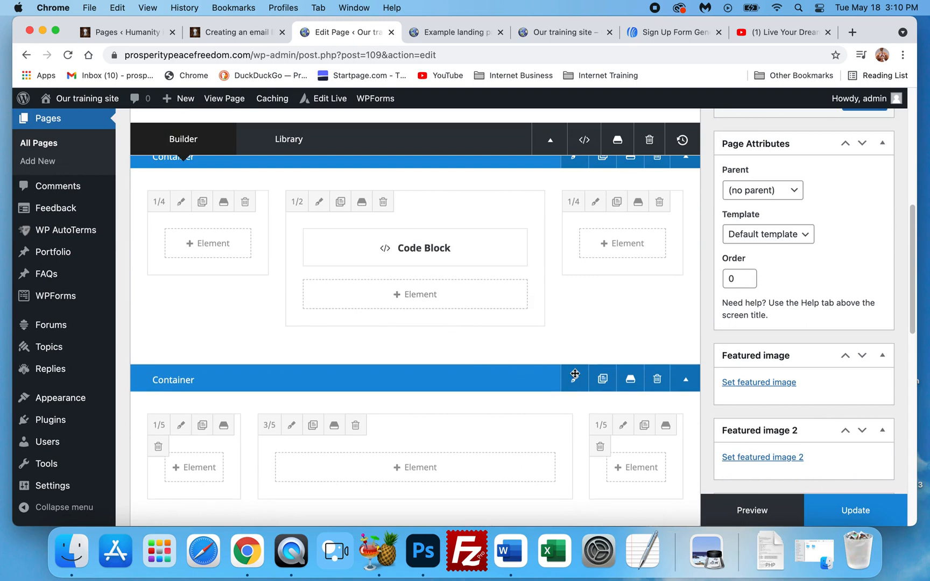
{"action": "scroll", "coordinate": [608, 384], "scroll_direction": "down", "scroll_amount": 1}
{"action": "left_click", "coordinate": [653, 361]}
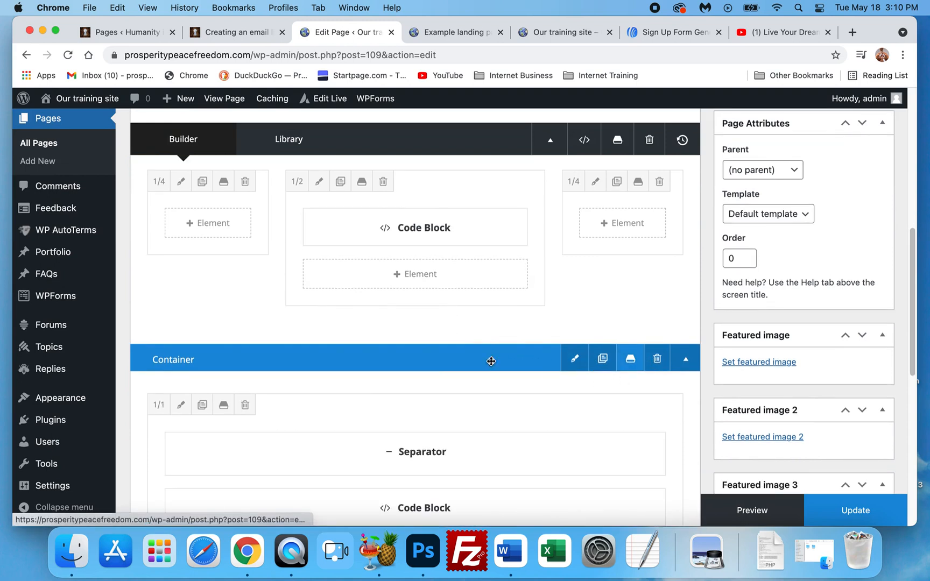
Update the page and reload the published landing page to check the video's new position
{"action": "left_click", "coordinate": [843, 515]}
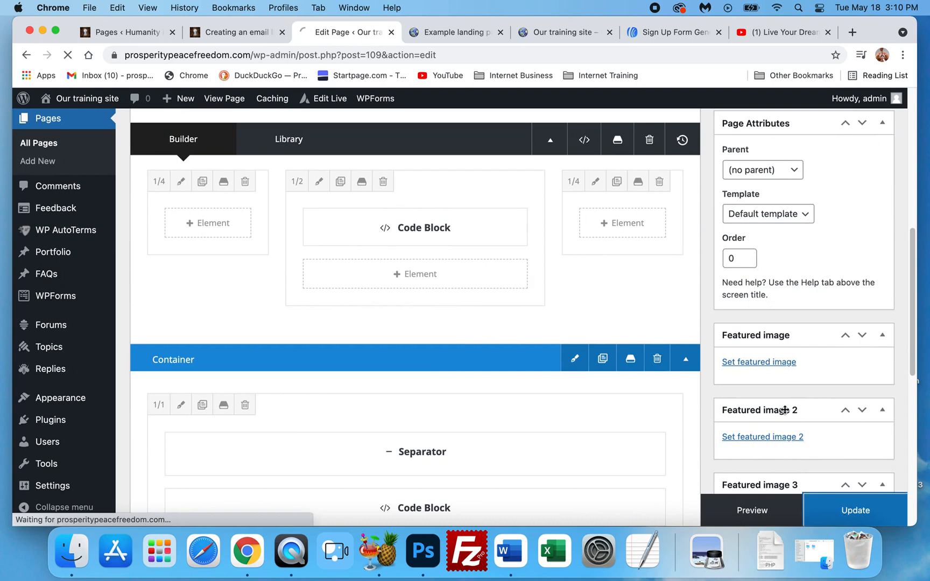
{"action": "left_click", "coordinate": [463, 34]}
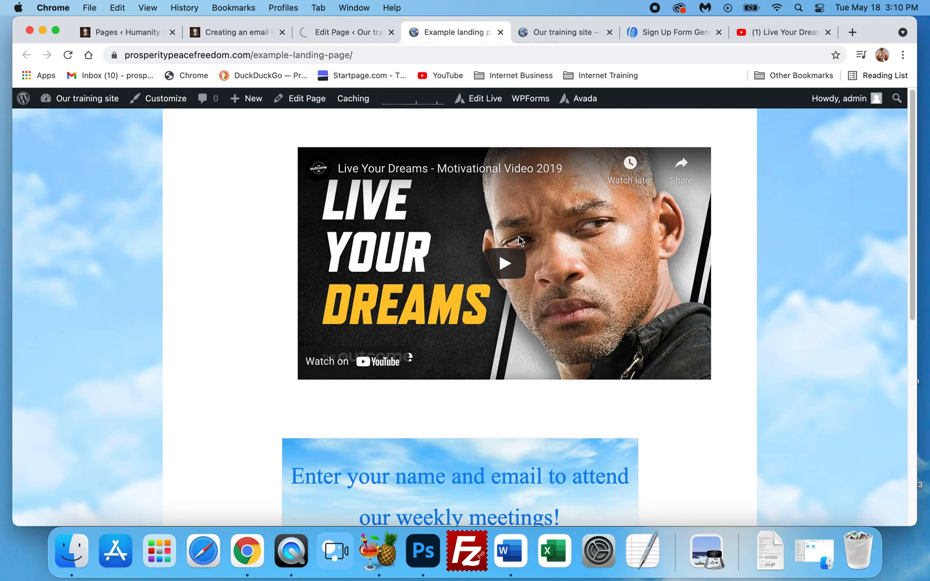
{"action": "left_click", "coordinate": [354, 33]}
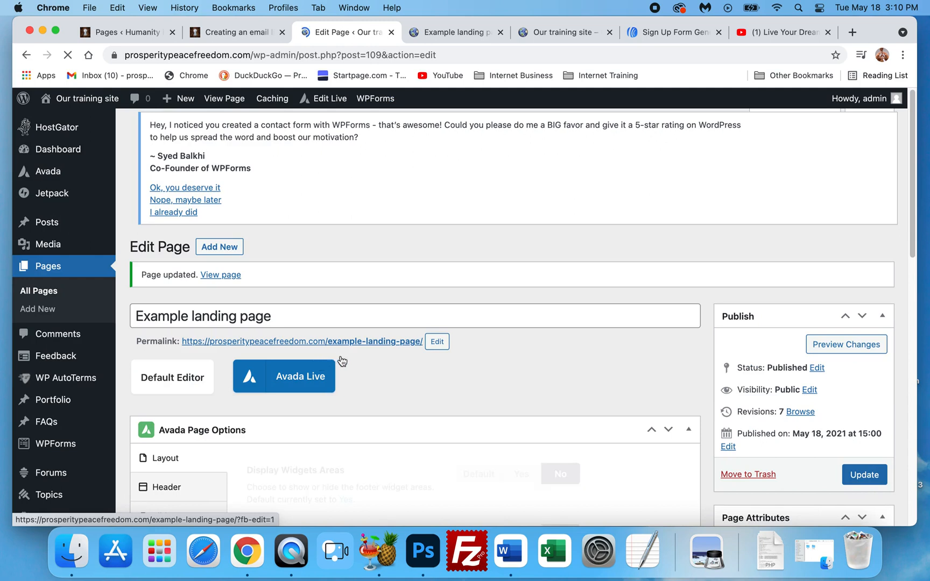
{"action": "left_click", "coordinate": [458, 32]}
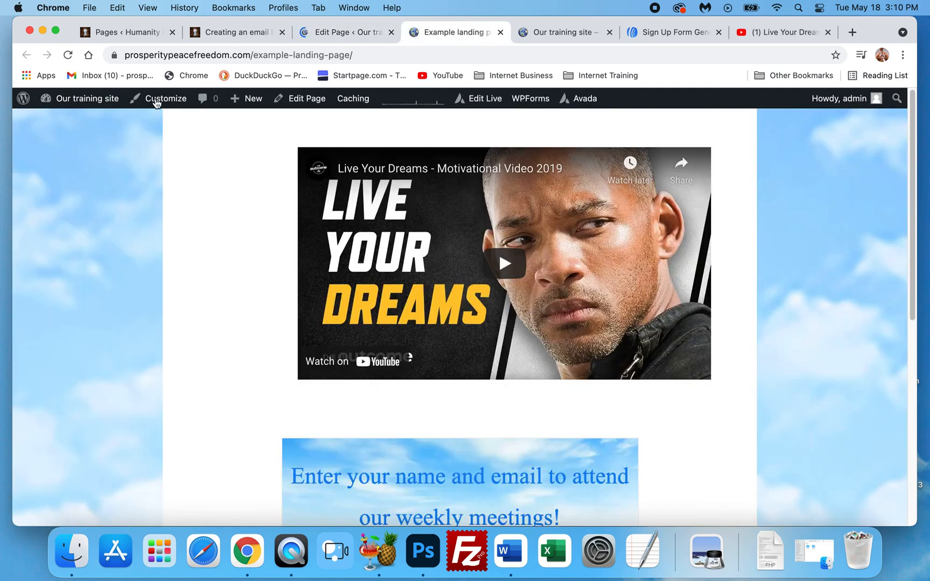
{"action": "left_click", "coordinate": [68, 56]}
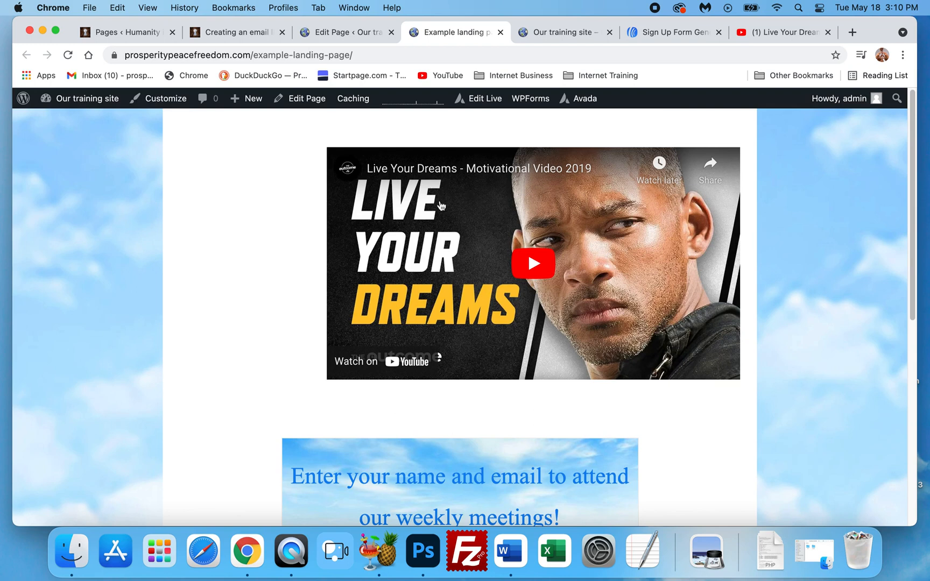
Set both the alignment and content alignment of the video's 1/2 column to center and save the column settings
{"action": "left_click", "coordinate": [335, 31]}
{"action": "scroll", "coordinate": [353, 361], "scroll_direction": "down", "scroll_amount": 5}
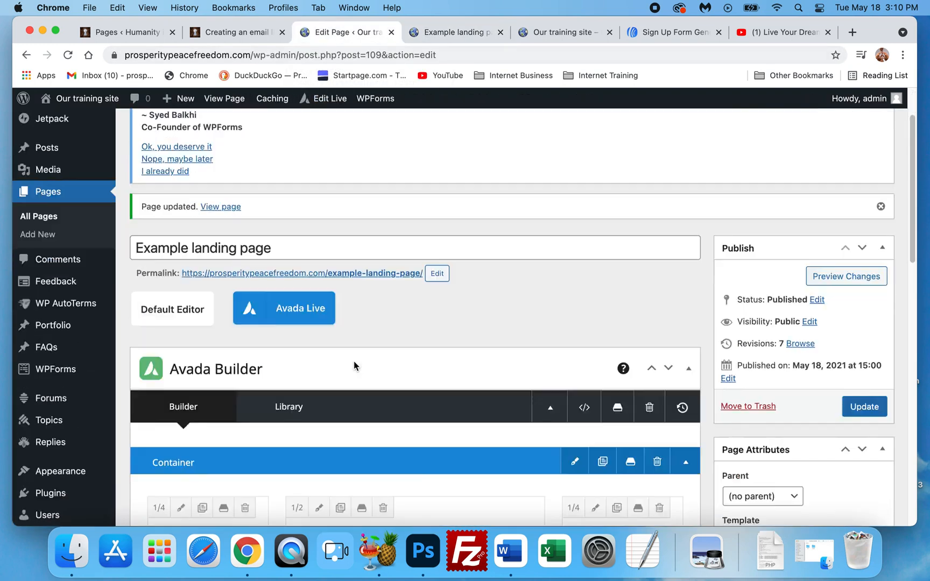
{"action": "scroll", "coordinate": [355, 363], "scroll_direction": "down", "scroll_amount": 1}
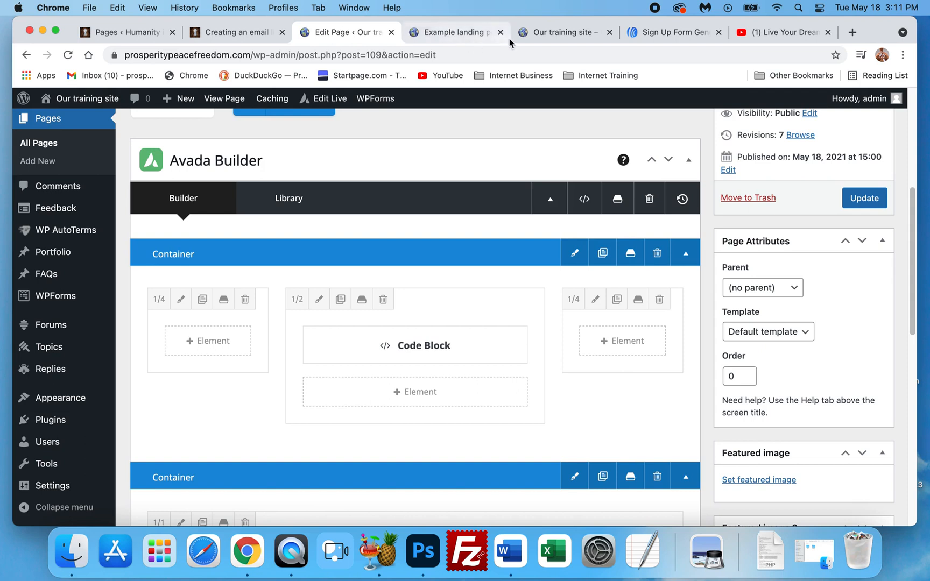
{"action": "left_click", "coordinate": [319, 299]}
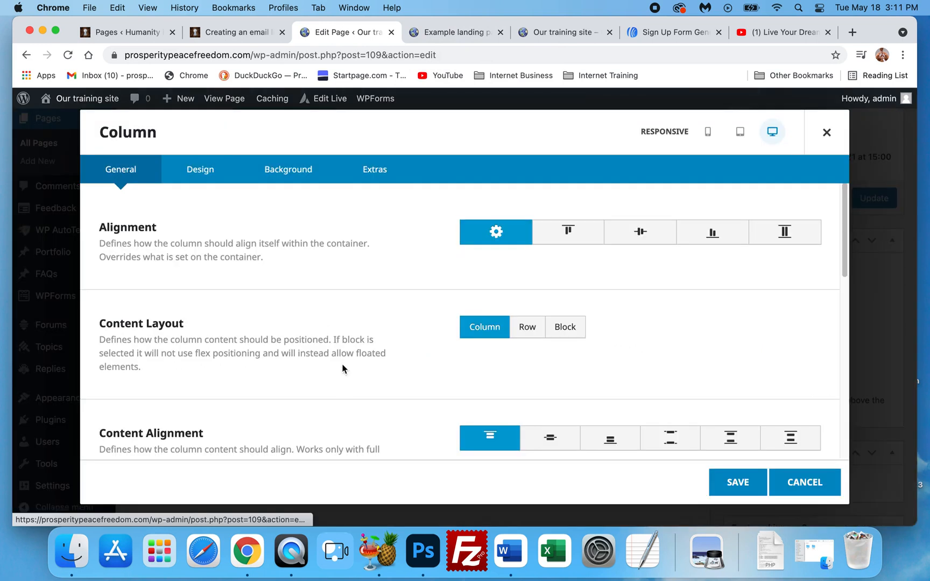
{"action": "left_click", "coordinate": [648, 237]}
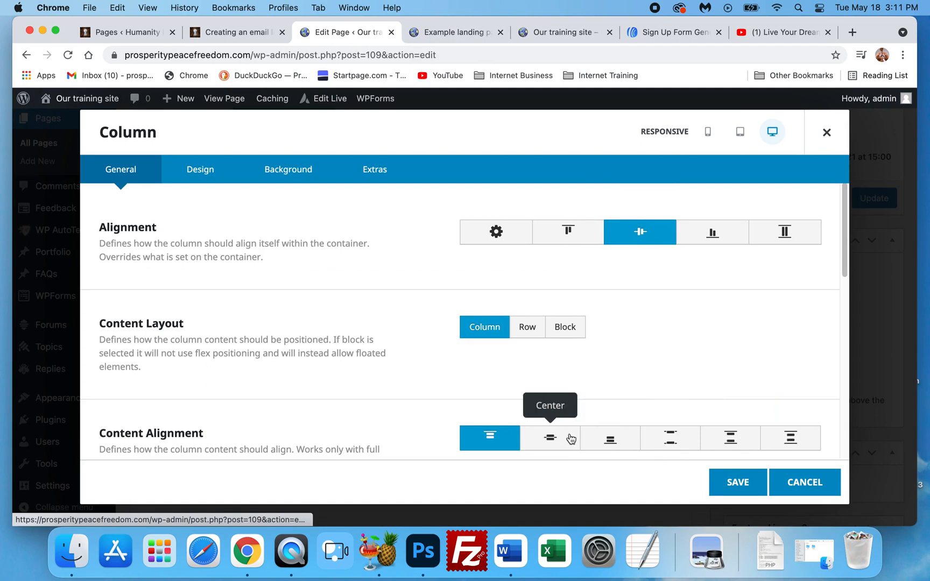
{"action": "left_click", "coordinate": [552, 438]}
{"action": "scroll", "coordinate": [525, 383], "scroll_direction": "down", "scroll_amount": 3}
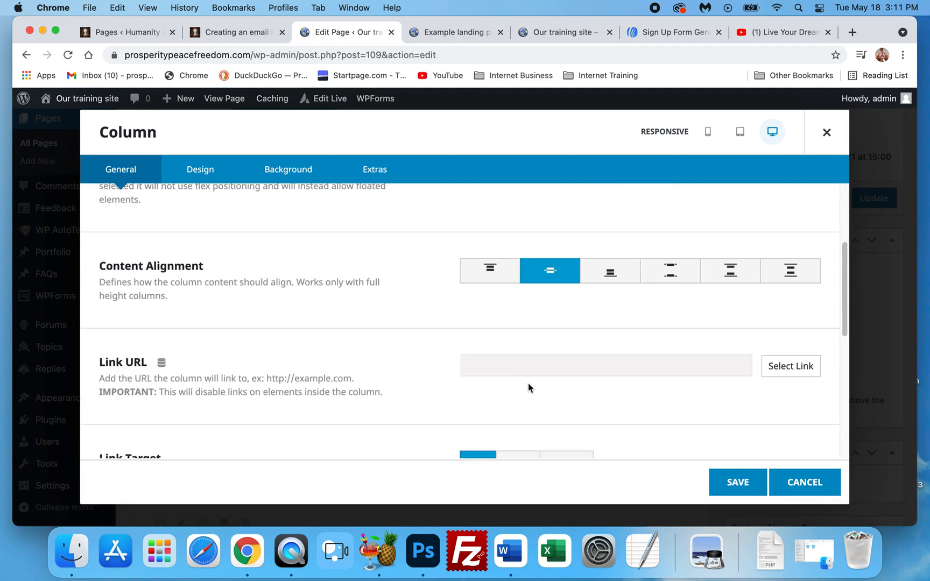
{"action": "scroll", "coordinate": [528, 383], "scroll_direction": "down", "scroll_amount": 2}
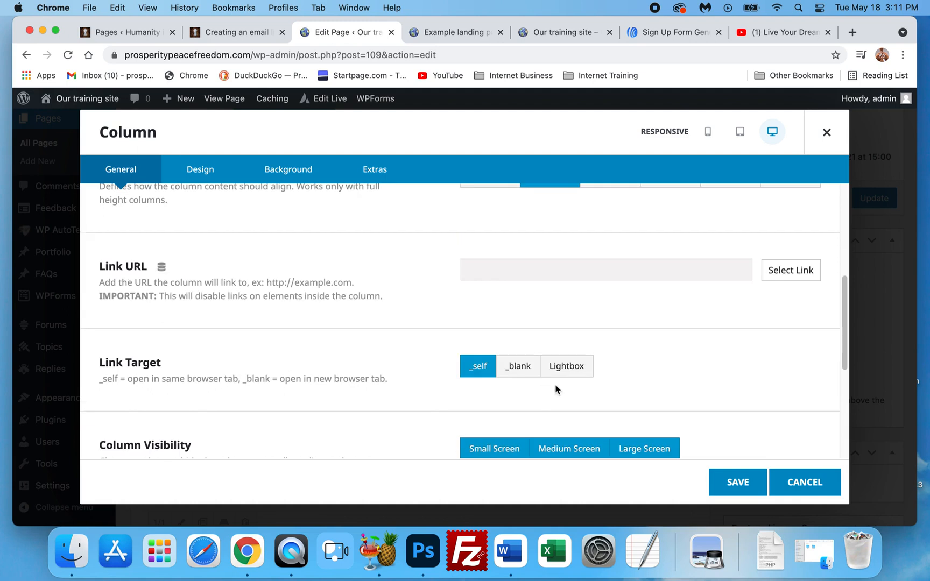
{"action": "left_click", "coordinate": [736, 482]}
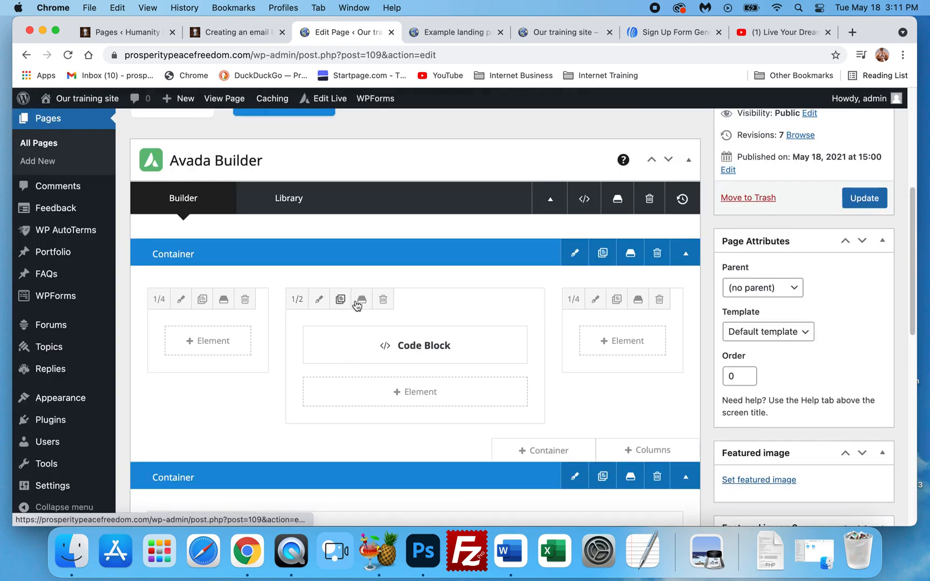
Inspect the iframe code in the video's code block and close it without changes
{"action": "mouse_move", "coordinate": [407, 355]}
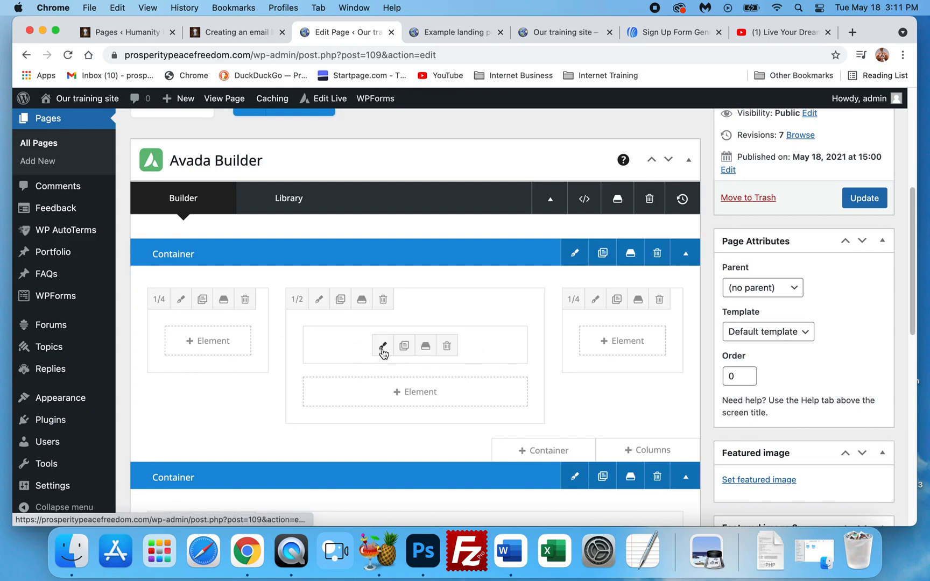
{"action": "left_click", "coordinate": [383, 347]}
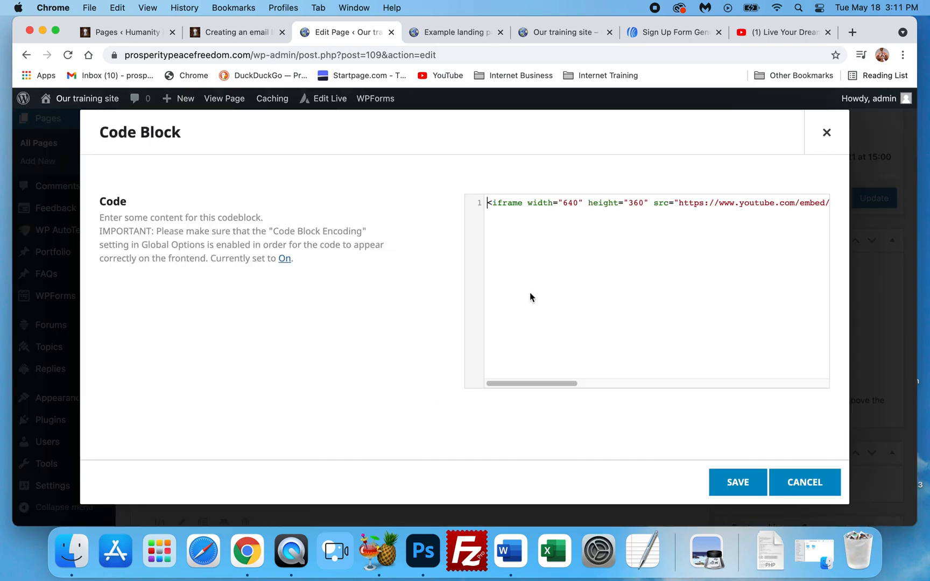
{"action": "left_click", "coordinate": [804, 482]}
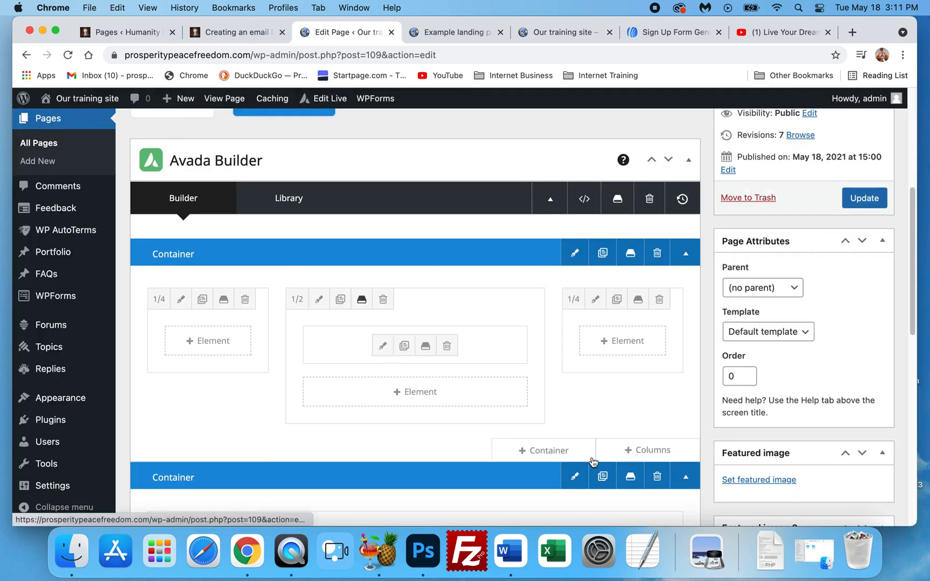
Update the page with the column alignment changes and reload the published landing page to compare the video's position with the sign-up form
{"action": "left_click", "coordinate": [874, 198]}
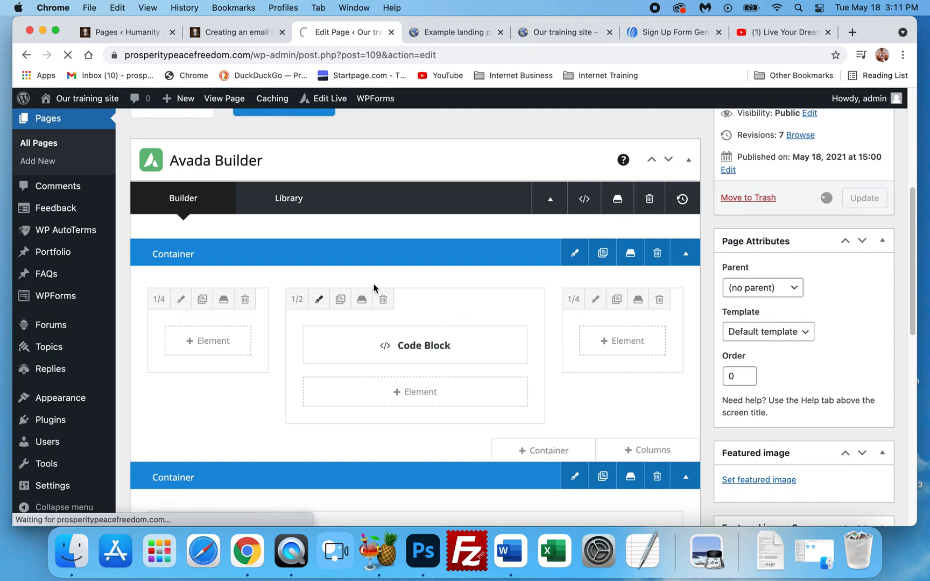
{"action": "left_click", "coordinate": [450, 37]}
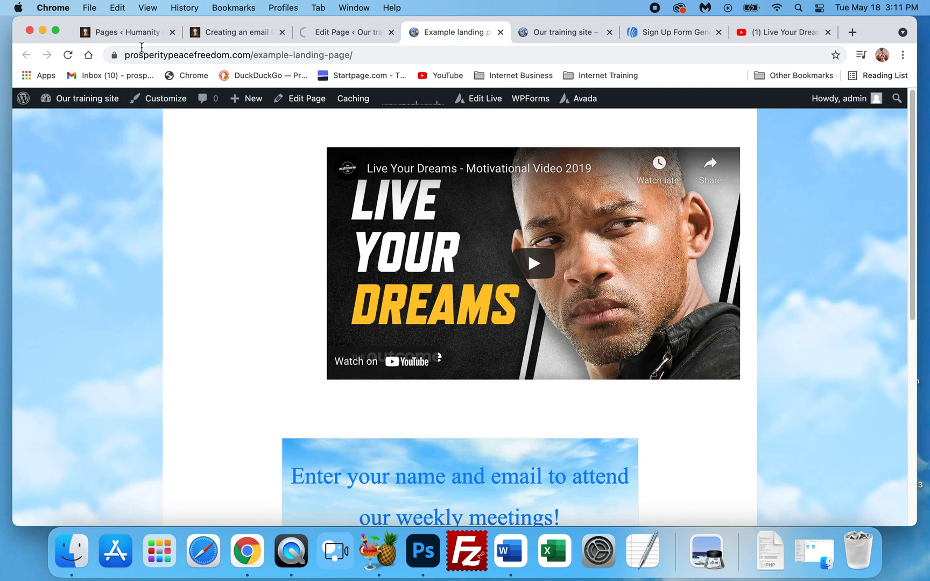
{"action": "left_click", "coordinate": [68, 56]}
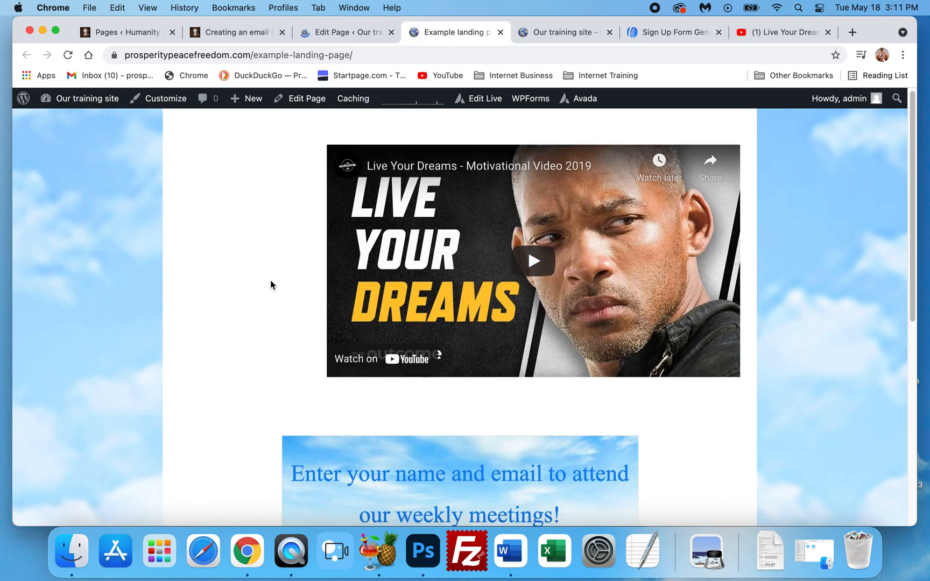
{"action": "scroll", "coordinate": [270, 280], "scroll_direction": "down", "scroll_amount": 2}
{"action": "scroll", "coordinate": [272, 282], "scroll_direction": "down", "scroll_amount": 5}
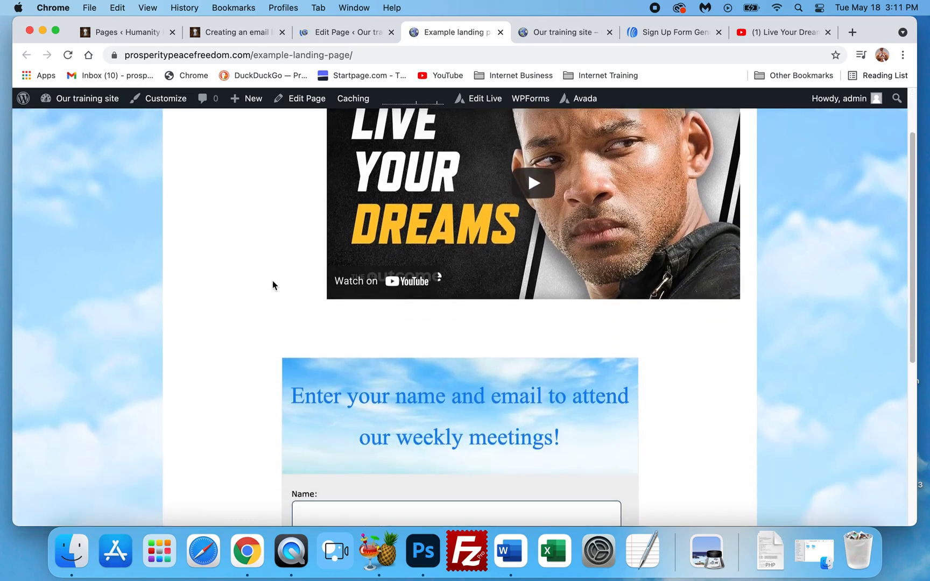
{"action": "scroll", "coordinate": [272, 283], "scroll_direction": "up", "scroll_amount": 6}
{"action": "scroll", "coordinate": [286, 277], "scroll_direction": "up", "scroll_amount": 1}
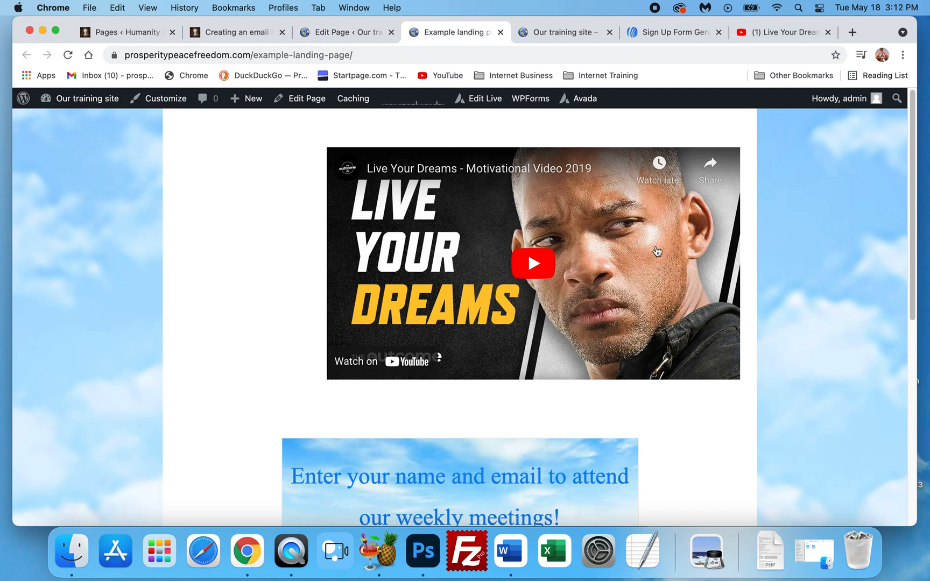
In the landing page's editor, add a YouTube element below the code block in the 1/2 column
{"action": "left_click", "coordinate": [334, 33]}
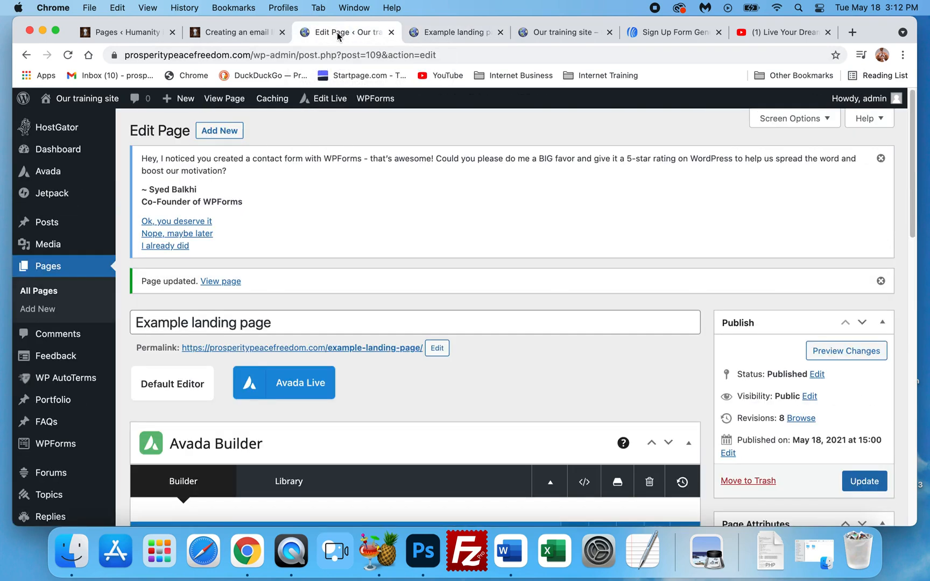
{"action": "scroll", "coordinate": [375, 272], "scroll_direction": "down", "scroll_amount": 4}
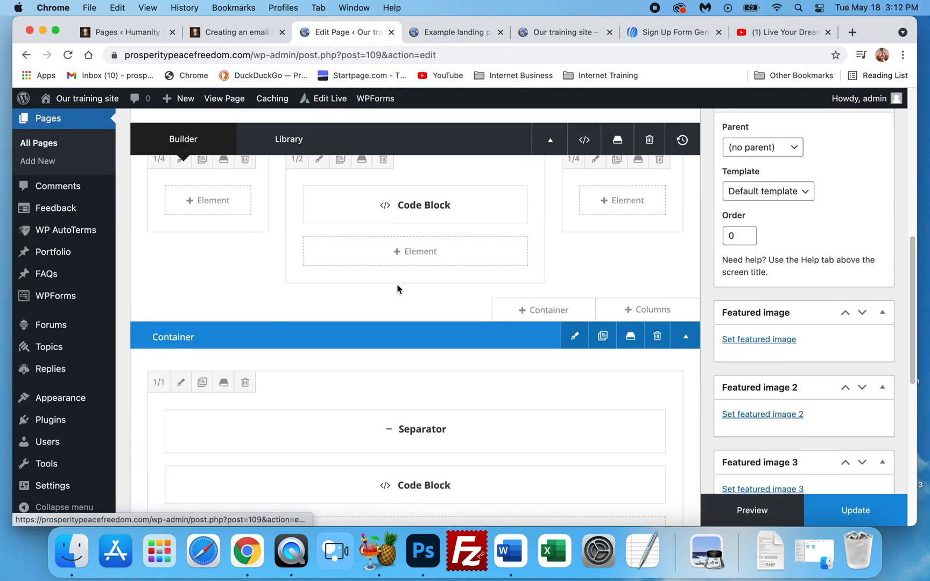
{"action": "scroll", "coordinate": [405, 285], "scroll_direction": "down", "scroll_amount": 4}
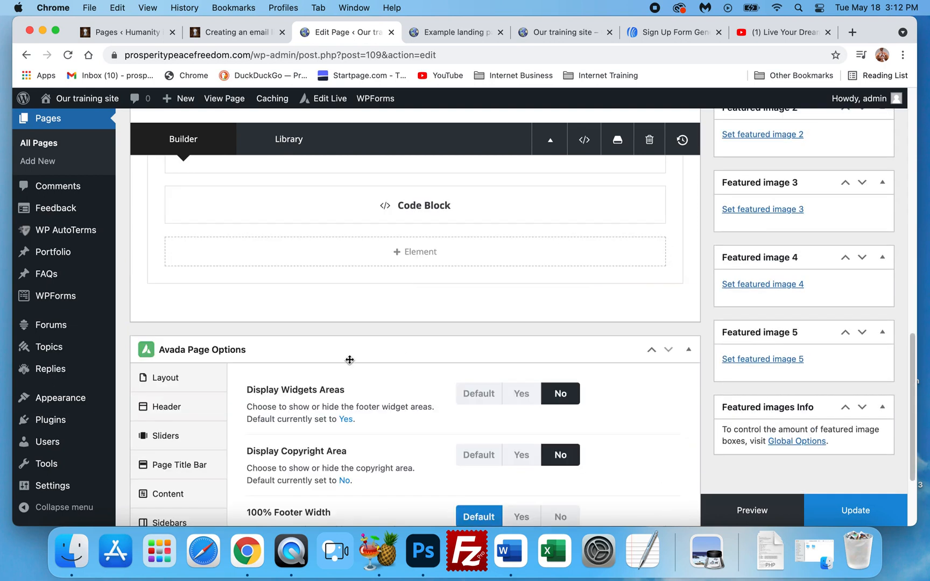
{"action": "scroll", "coordinate": [345, 355], "scroll_direction": "down", "scroll_amount": 3}
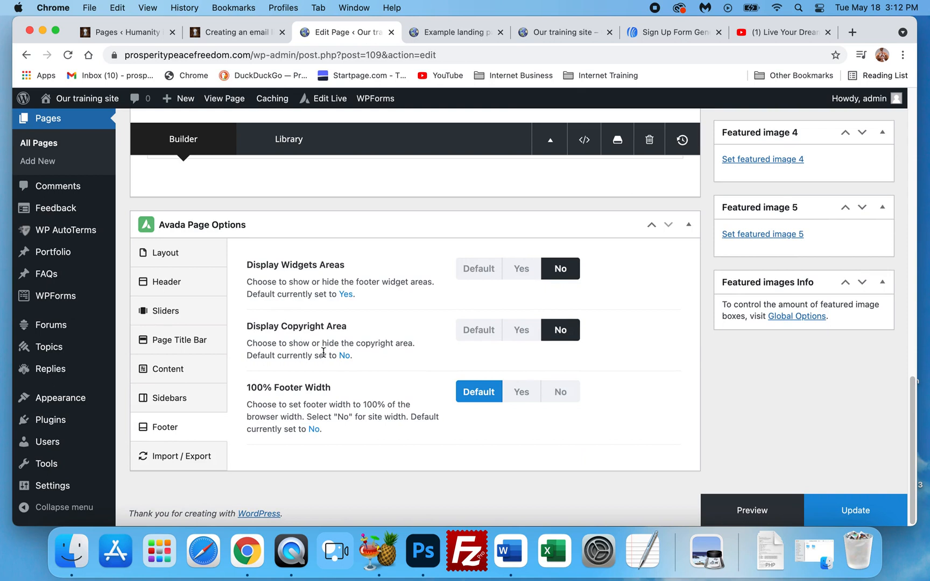
{"action": "scroll", "coordinate": [324, 351], "scroll_direction": "up", "scroll_amount": 10}
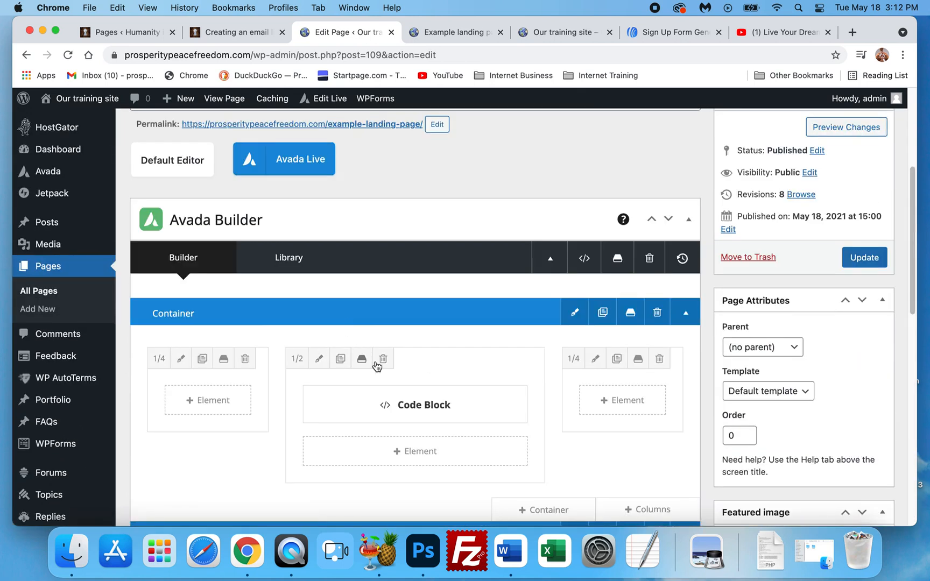
{"action": "scroll", "coordinate": [409, 412], "scroll_direction": "down", "scroll_amount": 2}
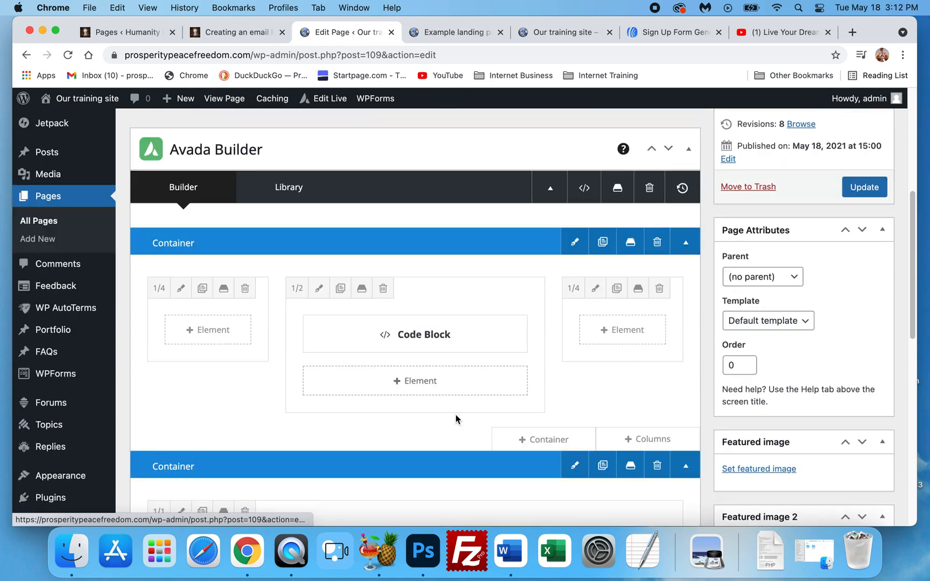
{"action": "left_click", "coordinate": [394, 389]}
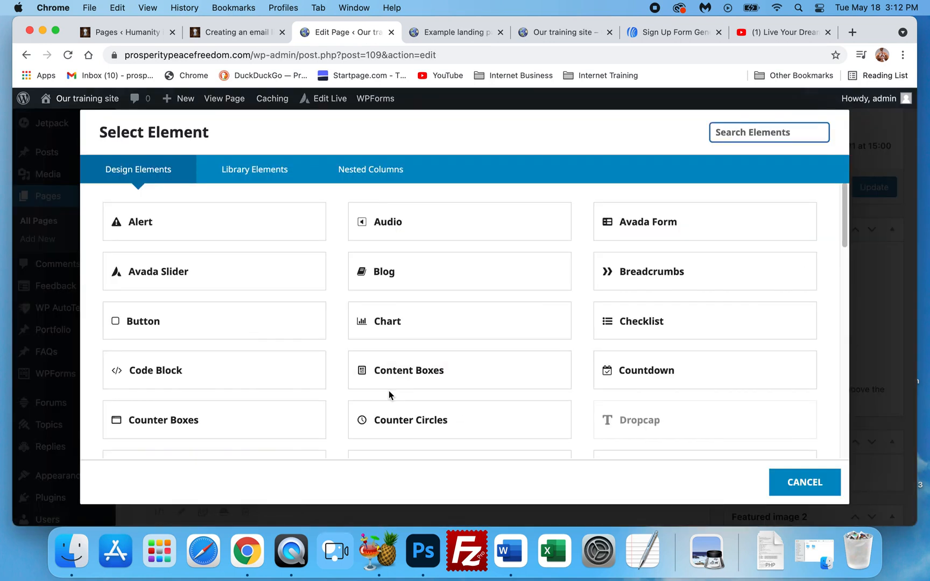
{"action": "scroll", "coordinate": [350, 328], "scroll_direction": "down", "scroll_amount": 10}
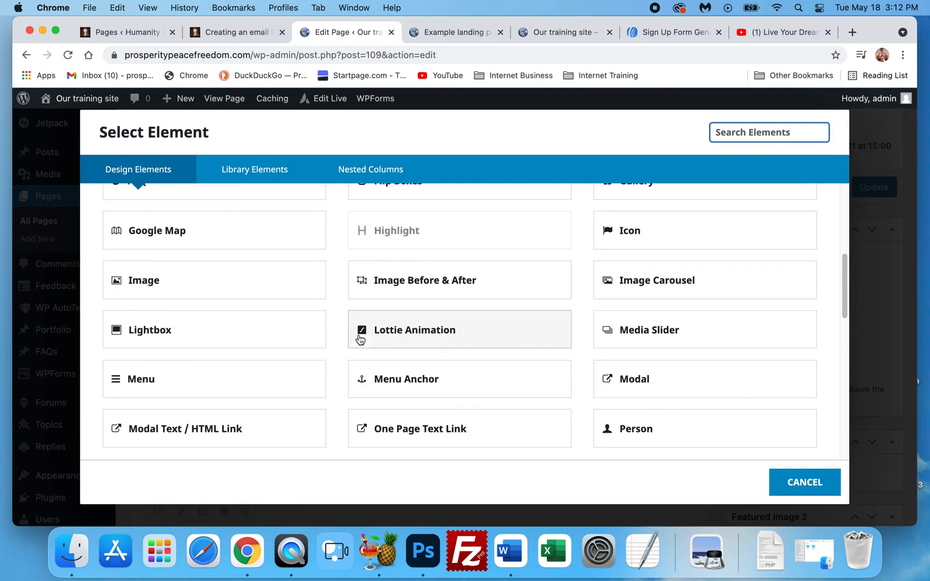
{"action": "scroll", "coordinate": [412, 355], "scroll_direction": "down", "scroll_amount": 5}
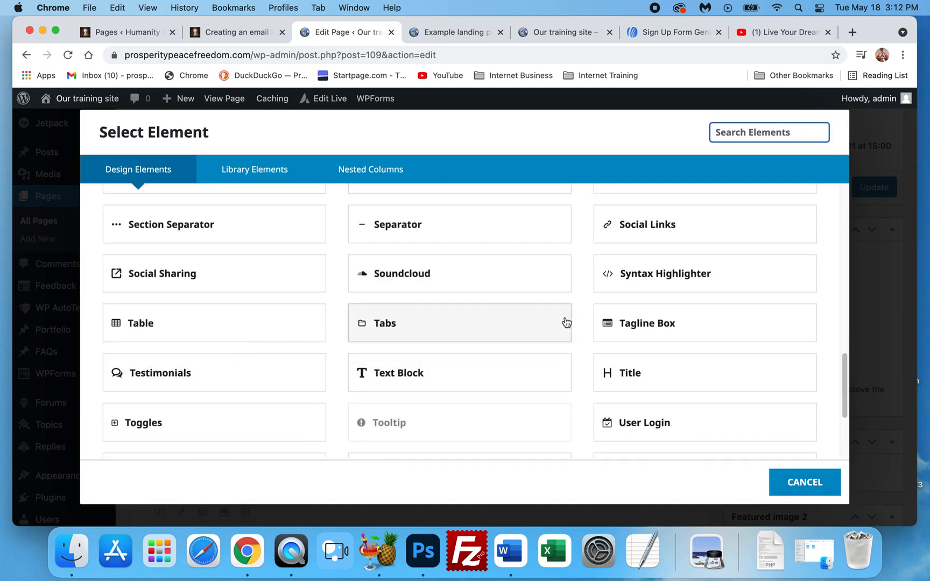
{"action": "scroll", "coordinate": [555, 326], "scroll_direction": "down", "scroll_amount": 2}
{"action": "scroll", "coordinate": [411, 349], "scroll_direction": "down", "scroll_amount": 2}
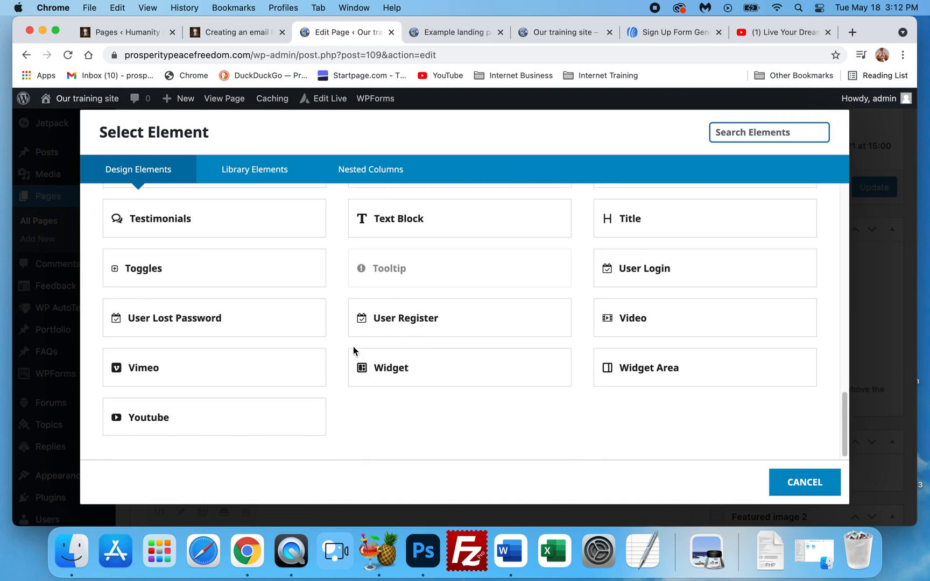
{"action": "left_click", "coordinate": [215, 418]}
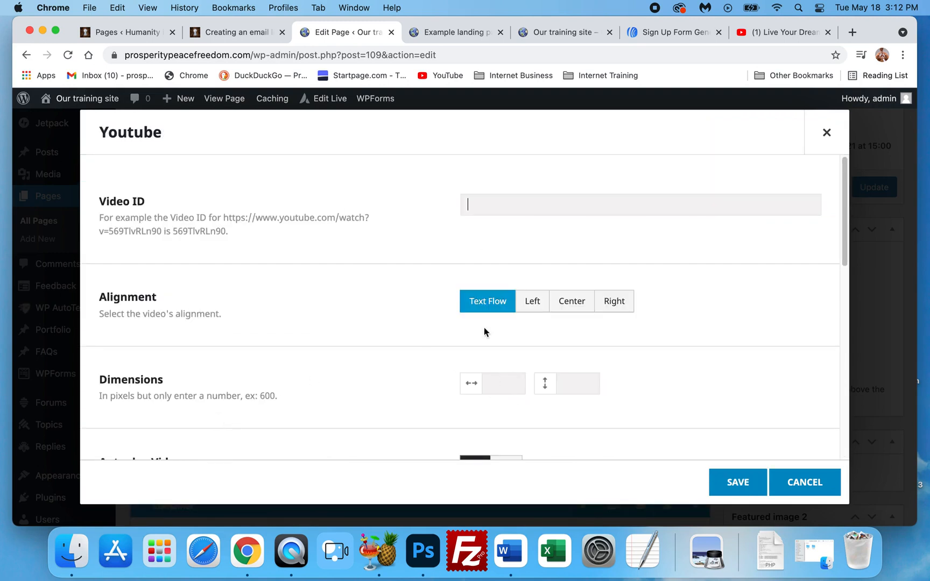
Copy the share link of the "Live Your Dreams" video from its YouTube page
{"action": "left_click", "coordinate": [786, 32]}
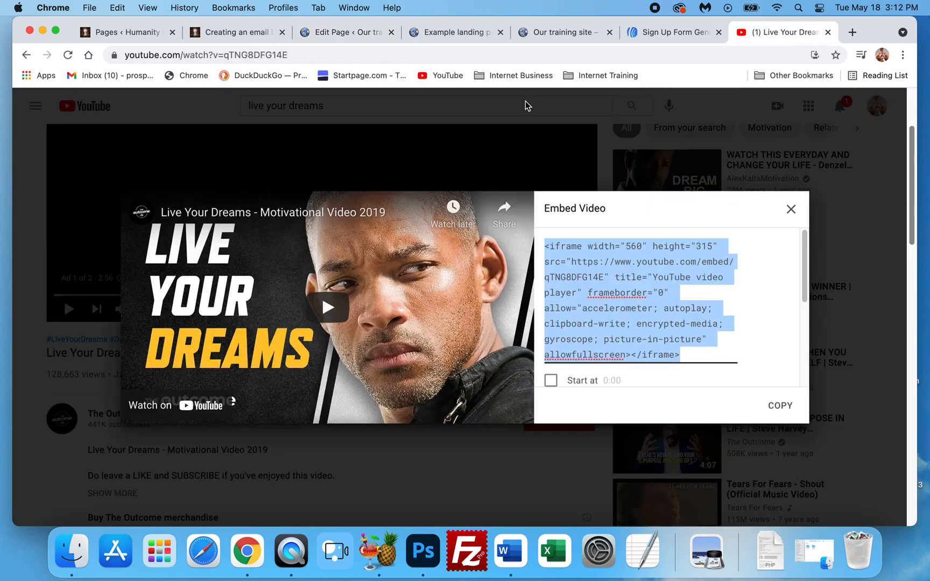
{"action": "left_click", "coordinate": [785, 212]}
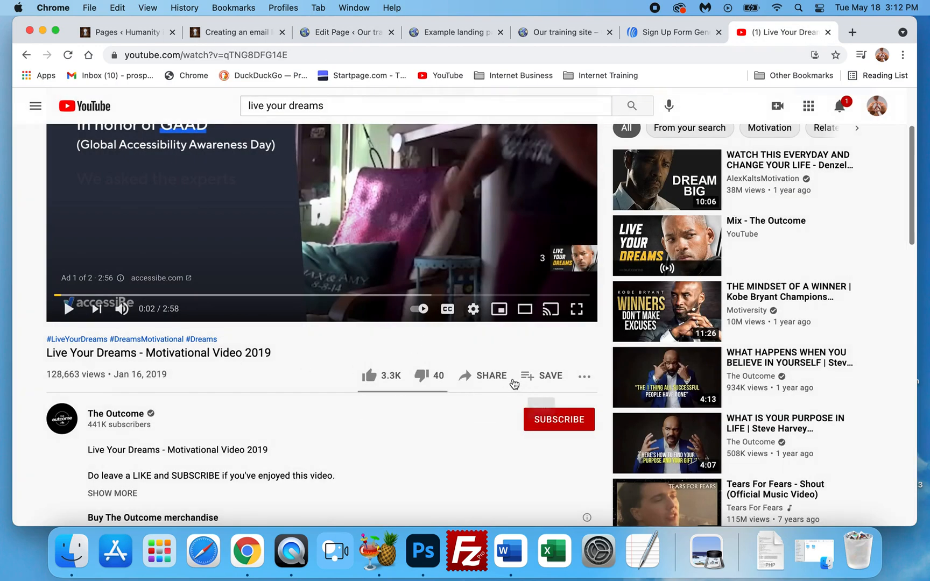
{"action": "left_click", "coordinate": [479, 376]}
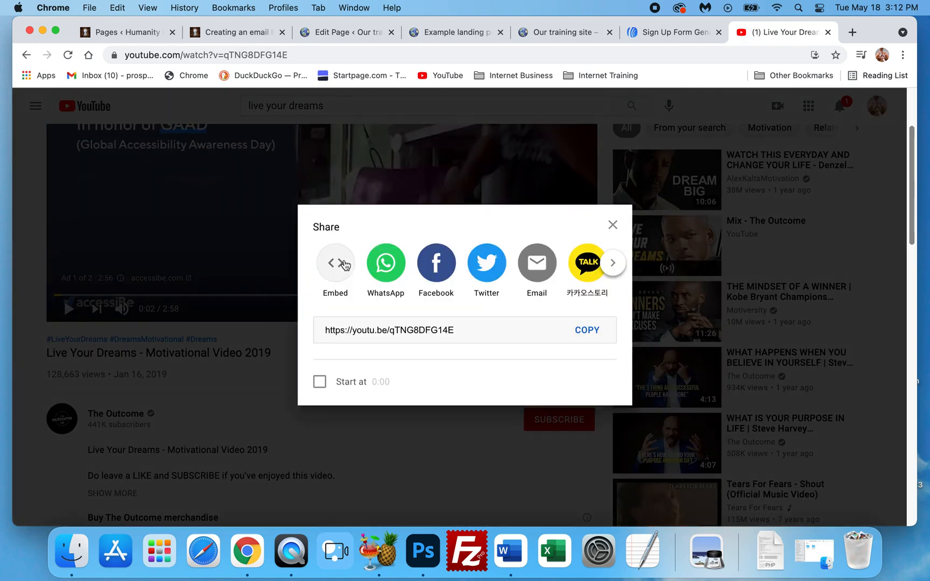
{"action": "left_click", "coordinate": [411, 328]}
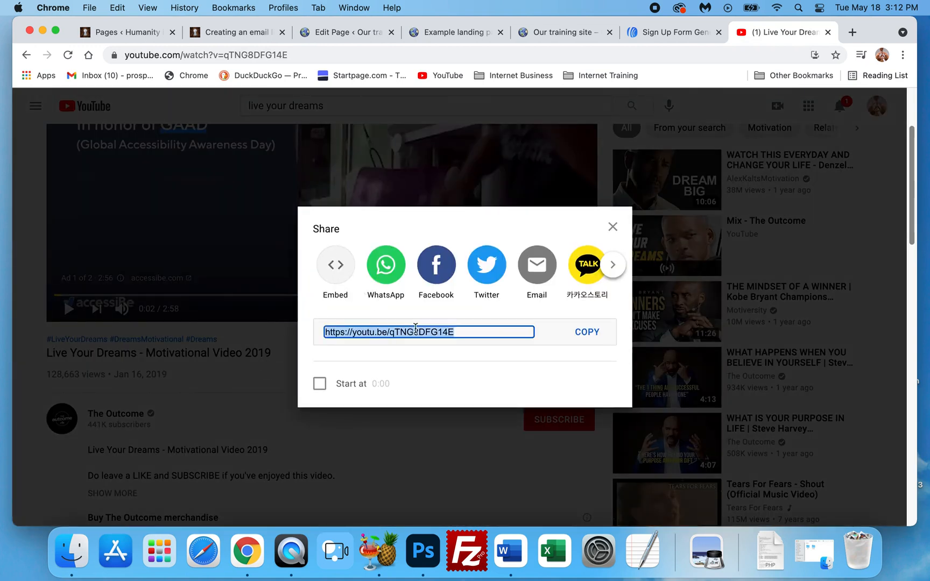
{"action": "right_click", "coordinate": [412, 328]}
{"action": "left_click", "coordinate": [437, 361]}
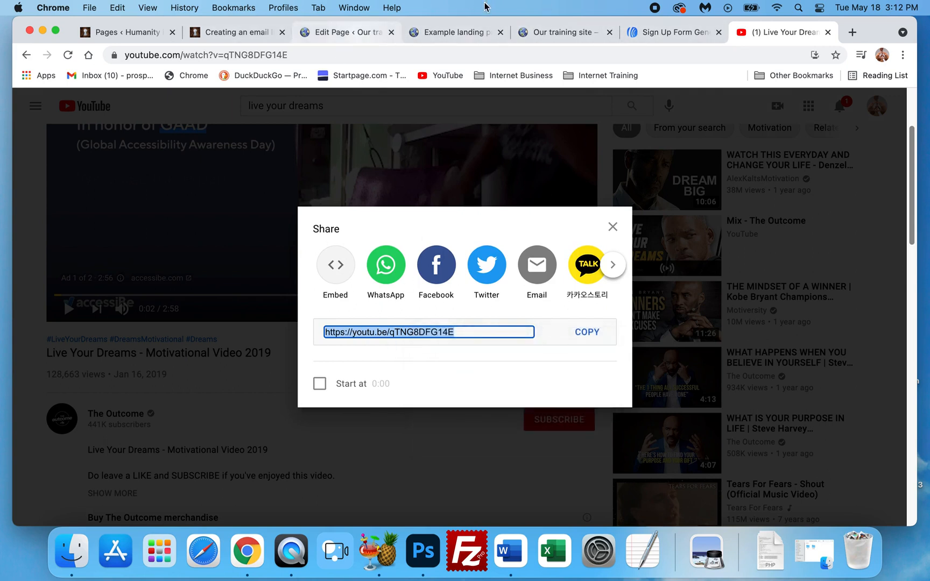
Paste the link as the YouTube element's video ID, set 640 by 360 dimensions and center alignment, and save the element
{"action": "left_click", "coordinate": [347, 33]}
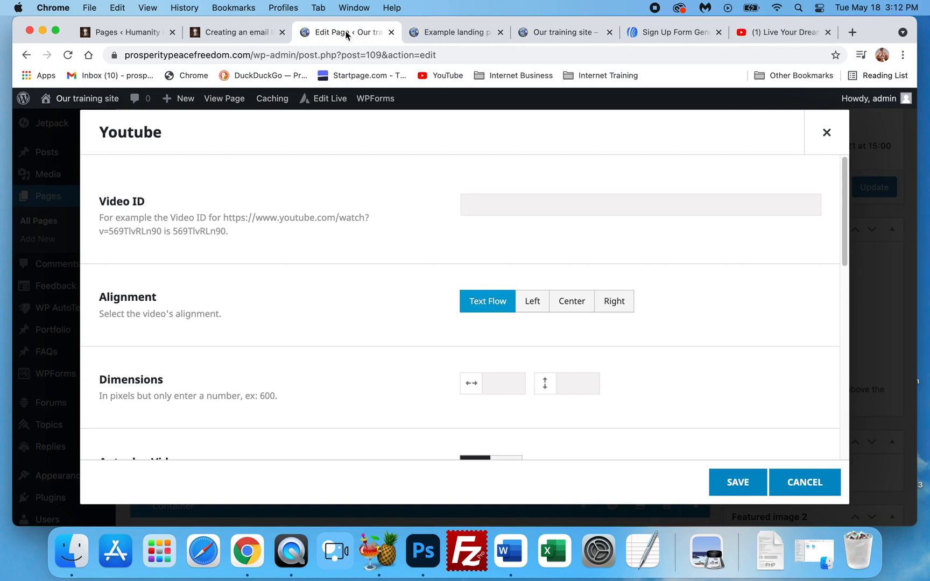
{"action": "left_click", "coordinate": [514, 212]}
{"action": "key", "text": "super+v"}
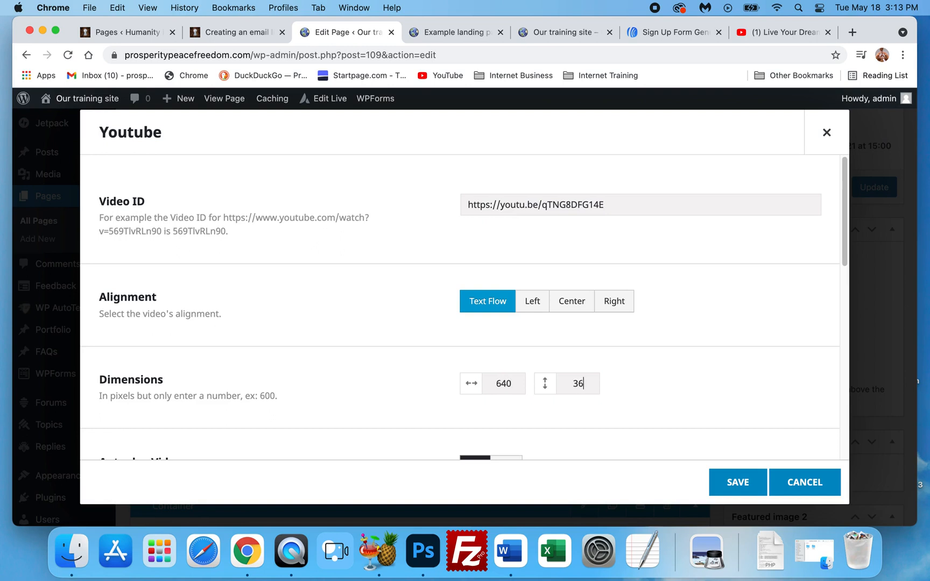
{"action": "left_click", "coordinate": [564, 301]}
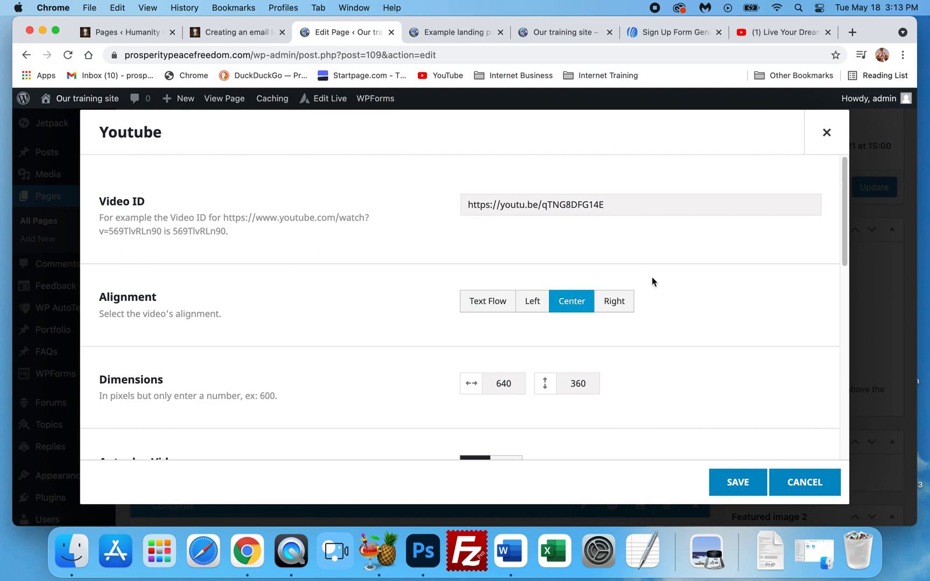
{"action": "scroll", "coordinate": [646, 276], "scroll_direction": "down", "scroll_amount": 5}
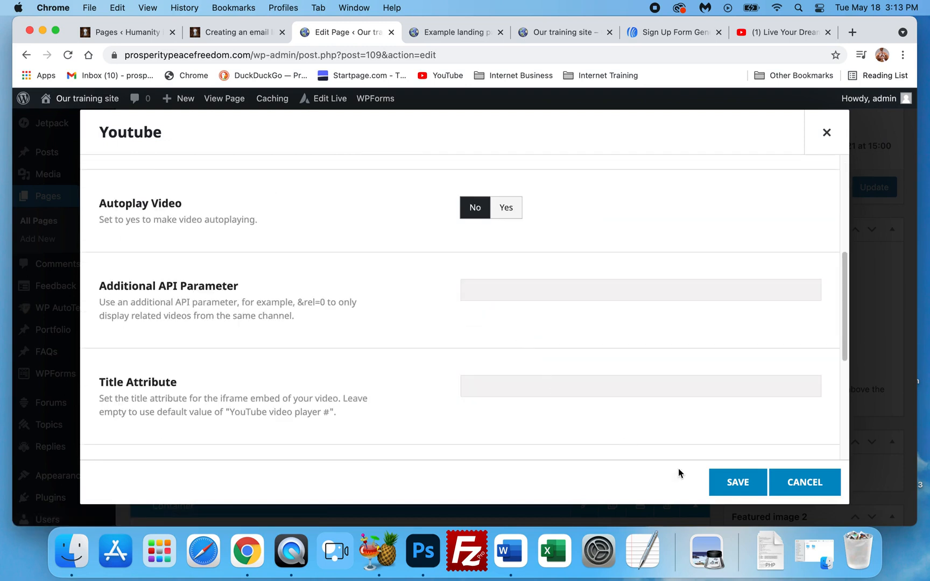
{"action": "scroll", "coordinate": [667, 420], "scroll_direction": "down", "scroll_amount": 4}
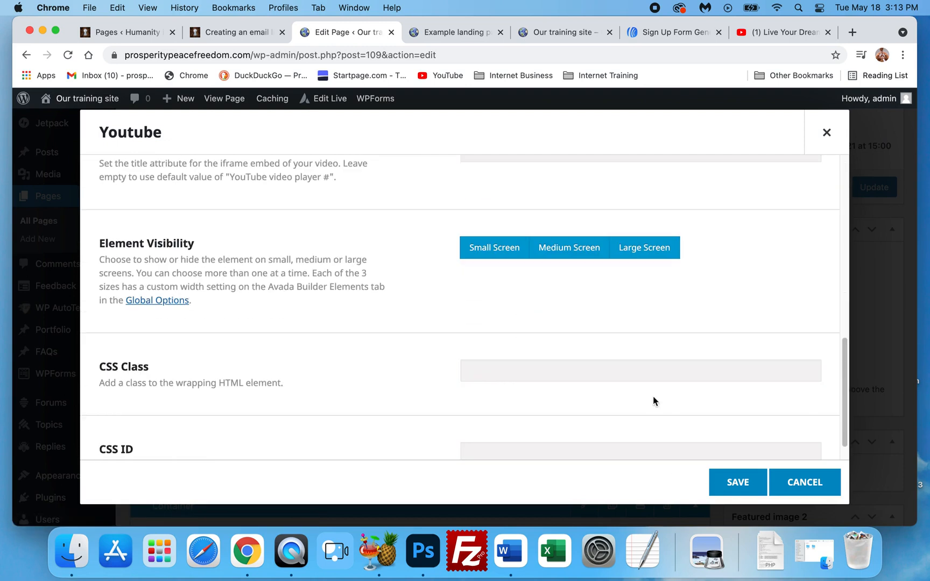
{"action": "left_click", "coordinate": [737, 484]}
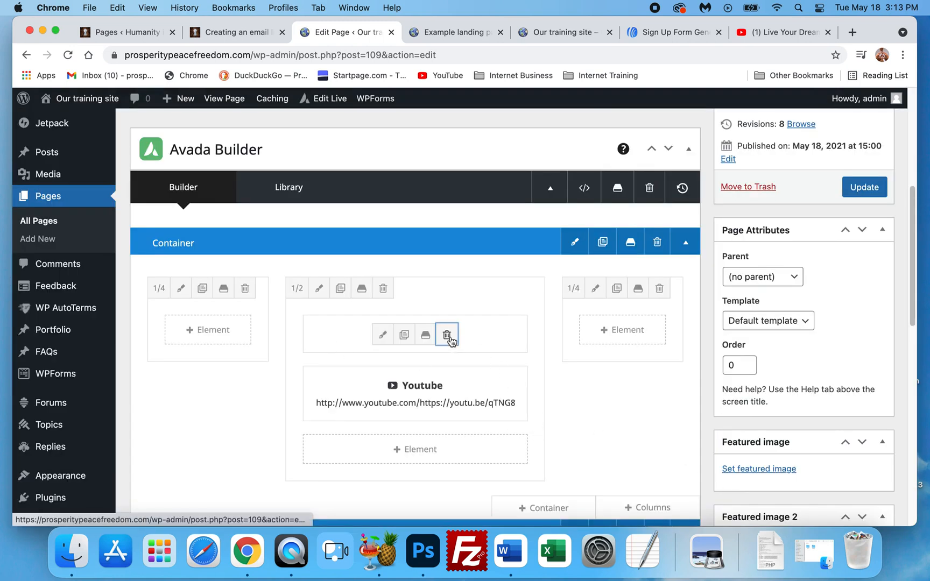
Delete the old code block above the YouTube element in the 1/2 column and update the page
{"action": "left_click", "coordinate": [447, 336]}
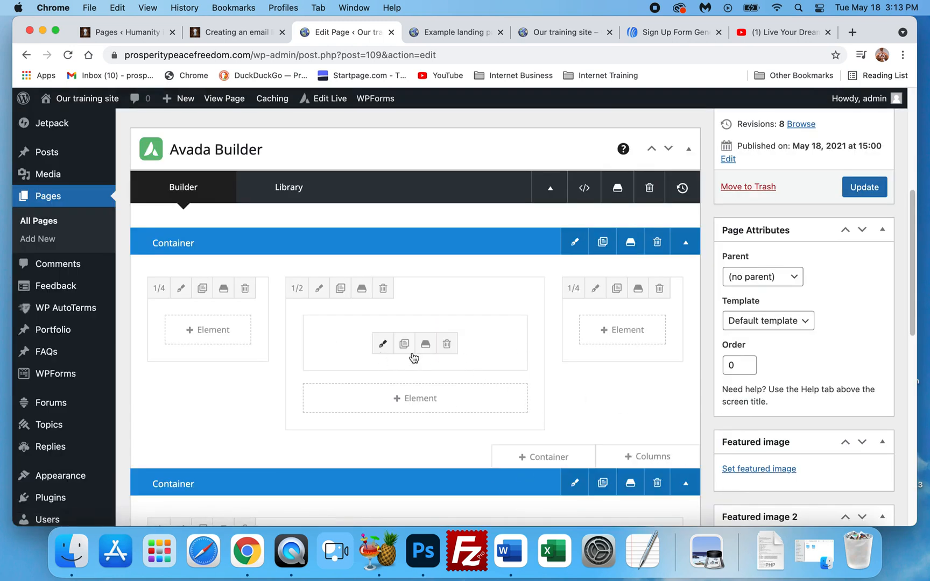
{"action": "left_click", "coordinate": [865, 188]}
Reload the published landing page once the update finishes to check the new video's size and centering
{"action": "left_click", "coordinate": [452, 32]}
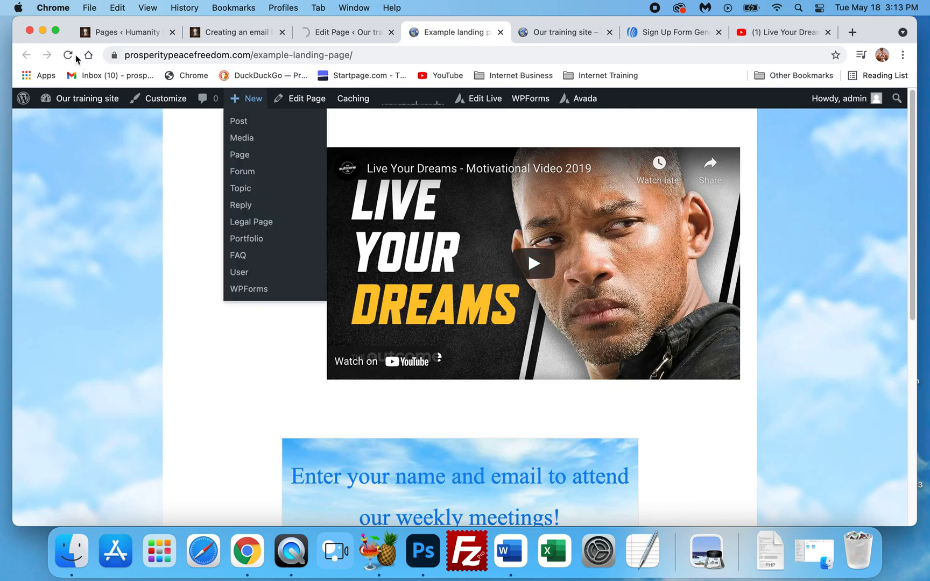
{"action": "left_click", "coordinate": [347, 33]}
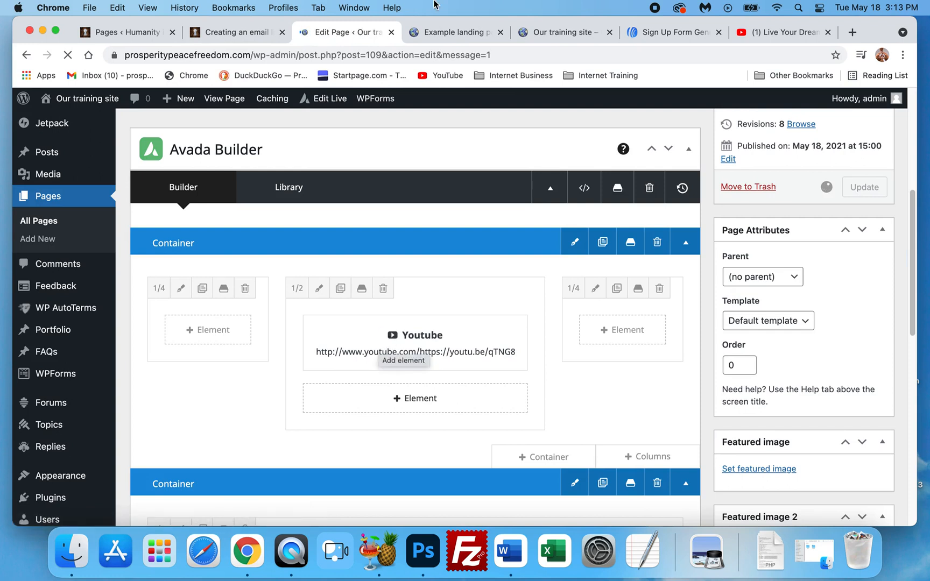
{"action": "left_click", "coordinate": [455, 32]}
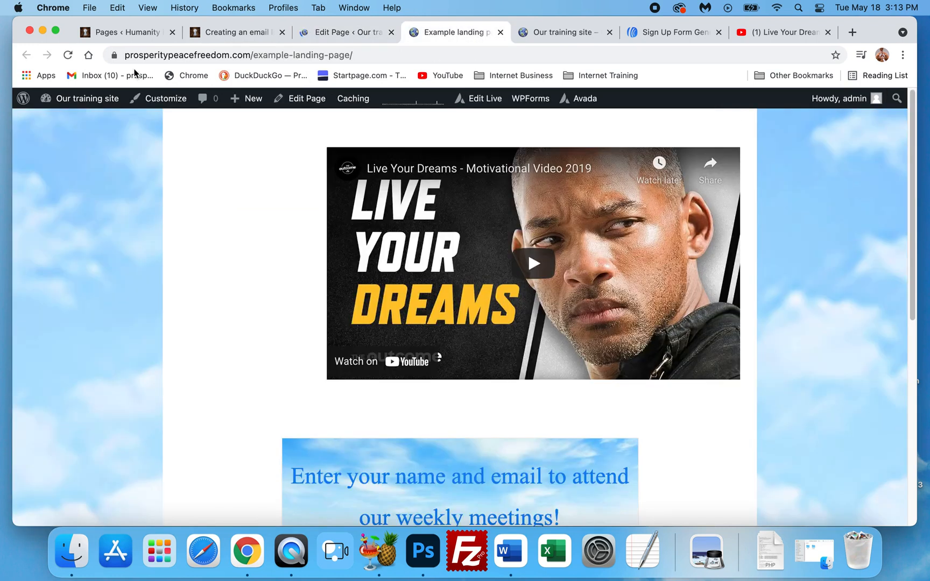
{"action": "left_click", "coordinate": [68, 56]}
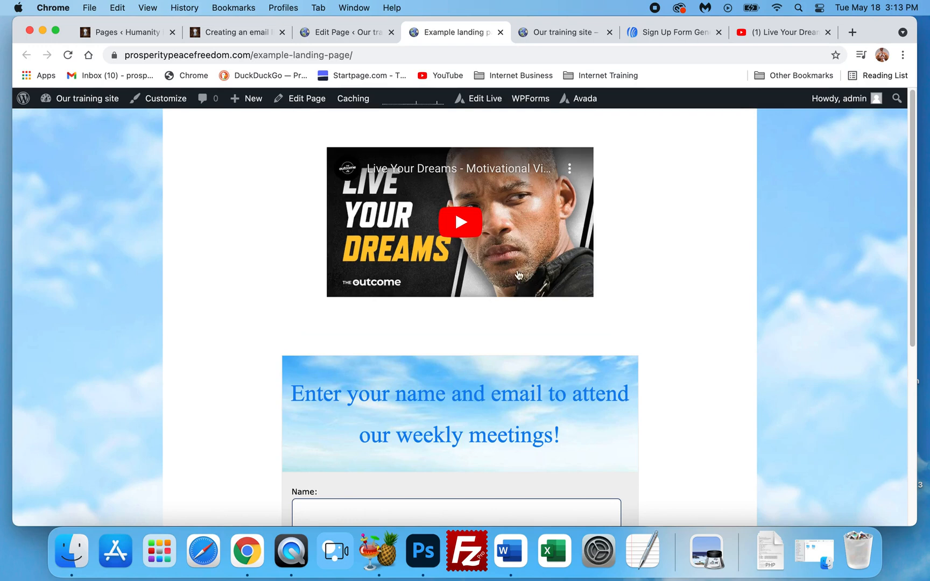
Insert a 1/5, 3/5, 1/5 container below the video's container and move the YouTube element into its 3/5 column
{"action": "left_click", "coordinate": [346, 33]}
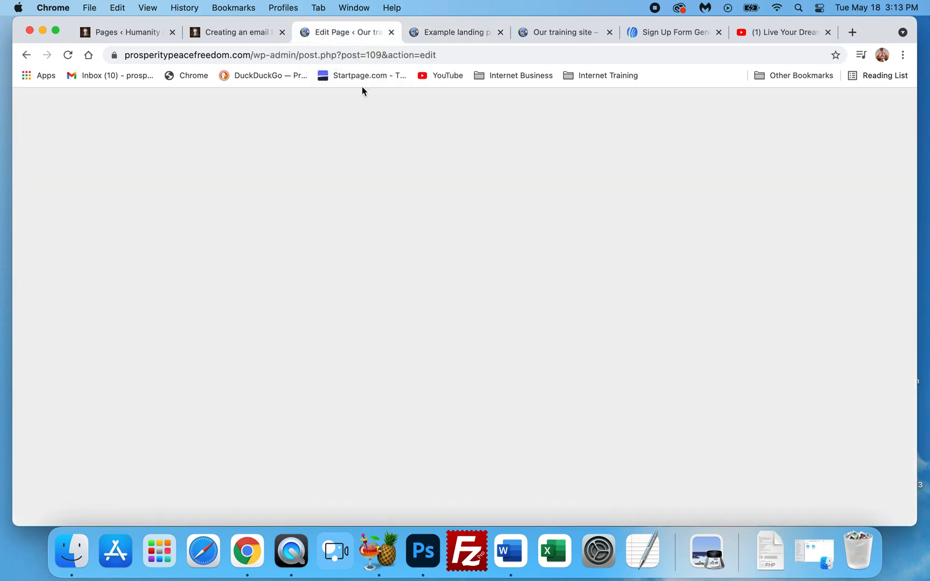
{"action": "scroll", "coordinate": [463, 333], "scroll_direction": "down", "scroll_amount": 5}
{"action": "scroll", "coordinate": [463, 335], "scroll_direction": "down", "scroll_amount": 3}
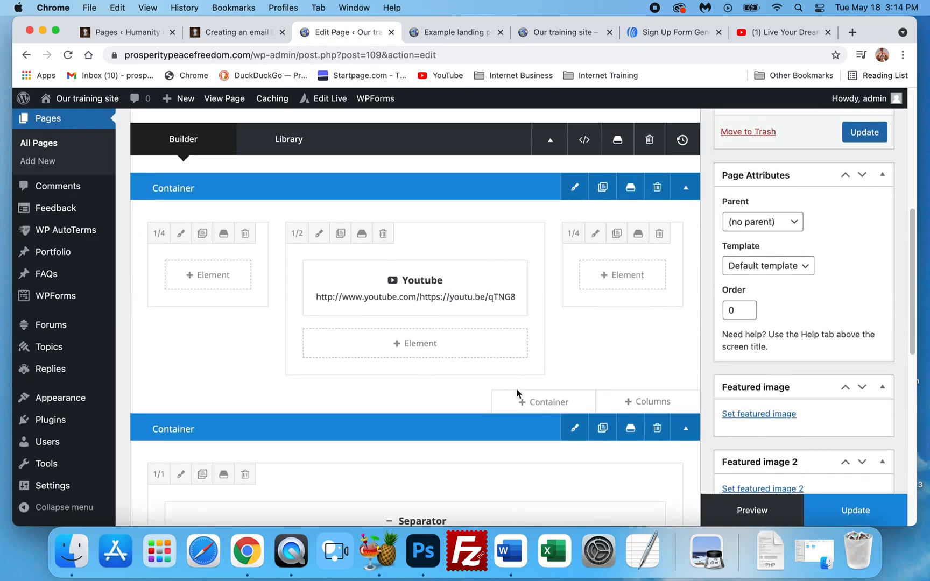
{"action": "scroll", "coordinate": [528, 269], "scroll_direction": "up", "scroll_amount": 1}
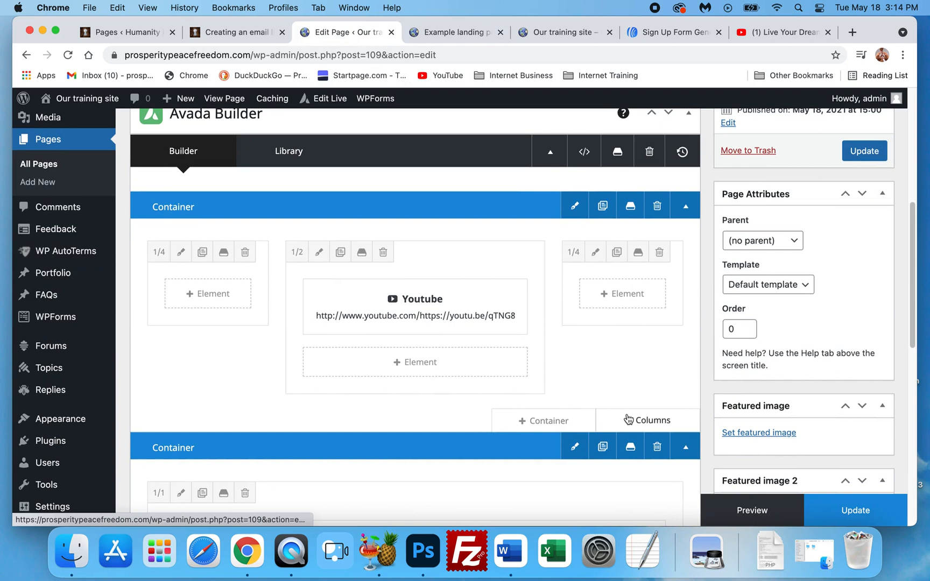
{"action": "left_click", "coordinate": [543, 421]}
{"action": "scroll", "coordinate": [370, 358], "scroll_direction": "down", "scroll_amount": 4}
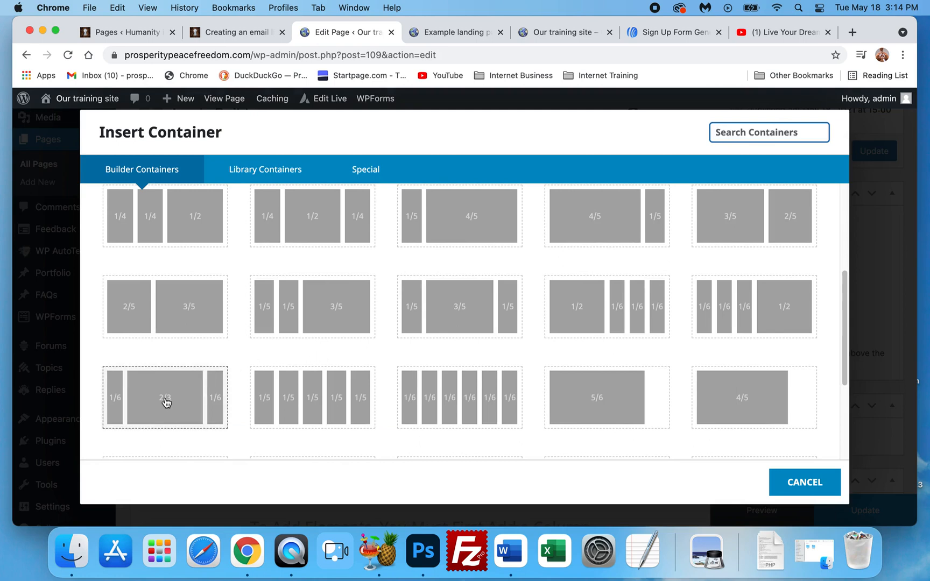
{"action": "left_click", "coordinate": [460, 311]}
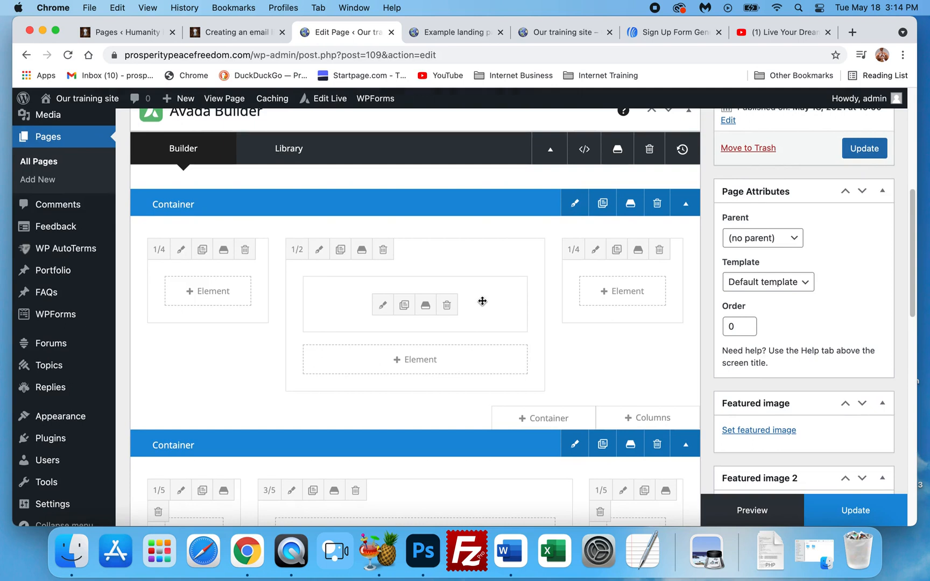
{"action": "scroll", "coordinate": [482, 301], "scroll_direction": "down", "scroll_amount": 3}
{"action": "left_click_drag", "start_coordinate": [507, 313], "coordinate": [495, 407]}
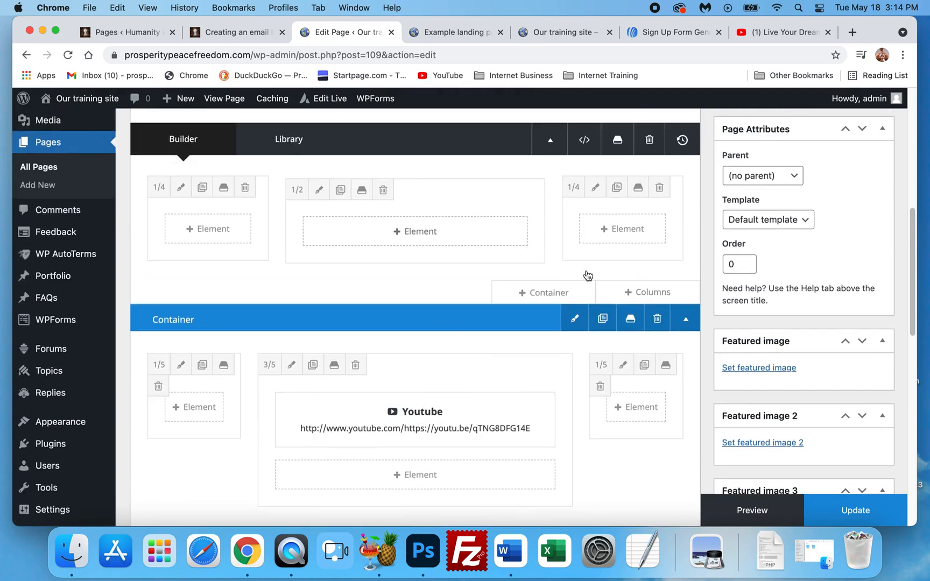
Delete the emptied 1/4, 1/2, 1/4 container and update the page
{"action": "scroll", "coordinate": [590, 274], "scroll_direction": "up", "scroll_amount": 4}
{"action": "left_click", "coordinate": [658, 271]}
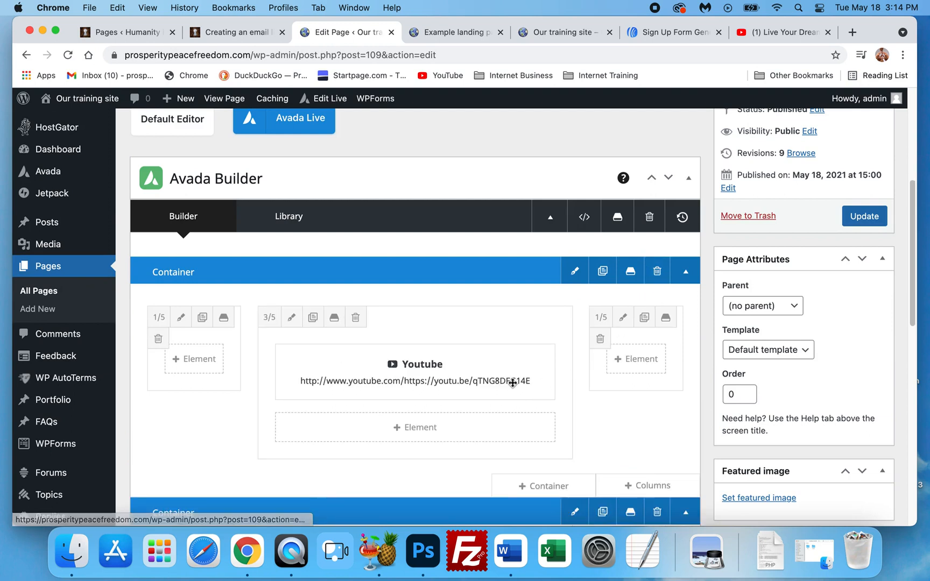
{"action": "left_click", "coordinate": [863, 216]}
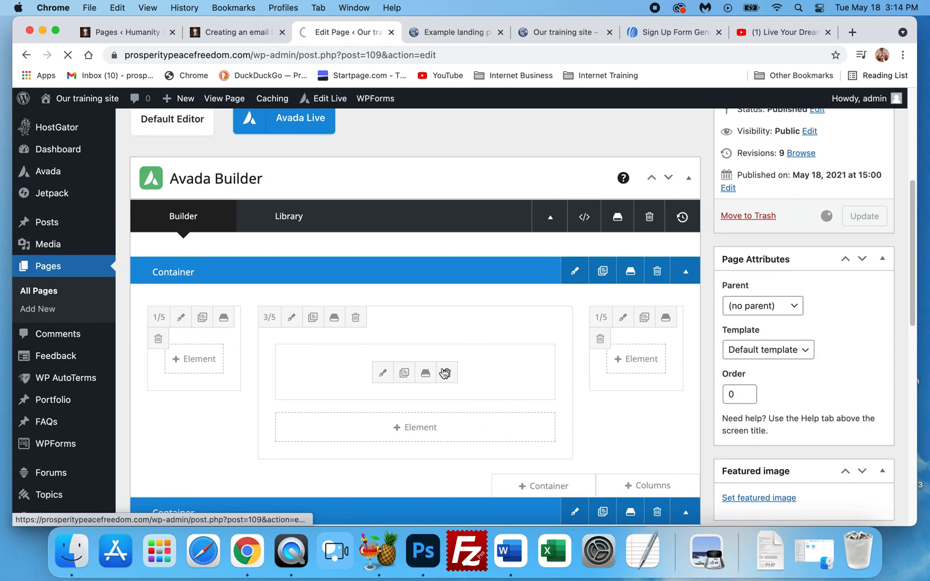
Reload the published landing page once the page update has finished
{"action": "left_click", "coordinate": [454, 32]}
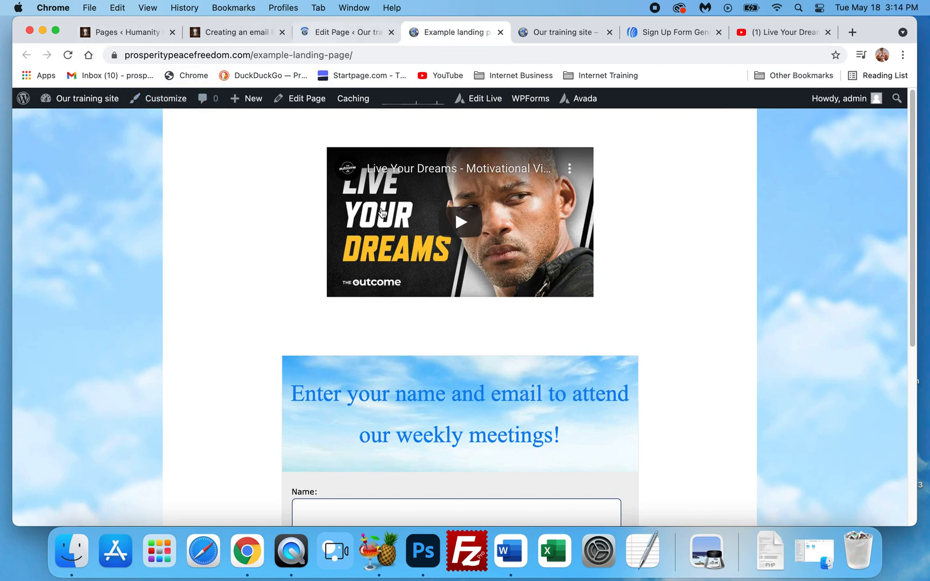
{"action": "left_click", "coordinate": [340, 36]}
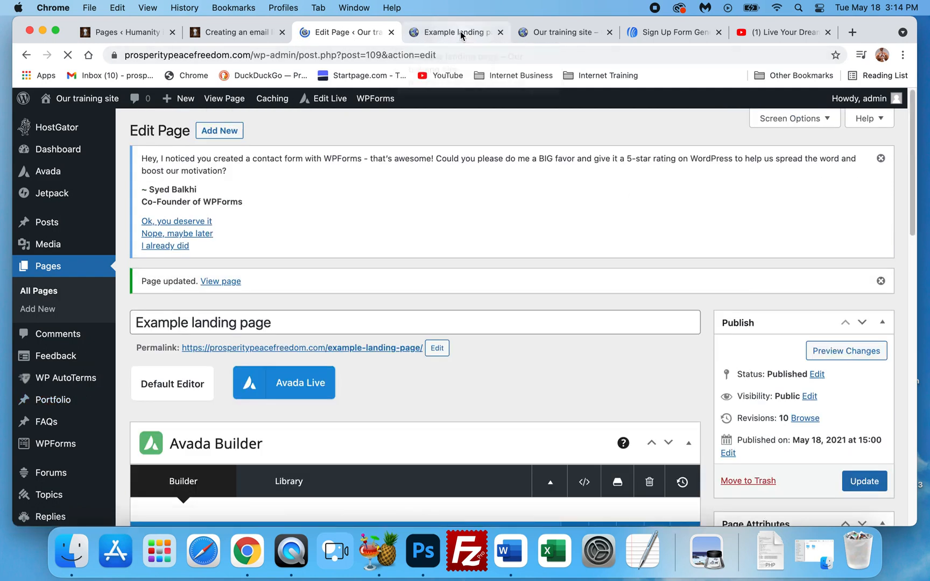
{"action": "left_click", "coordinate": [455, 33]}
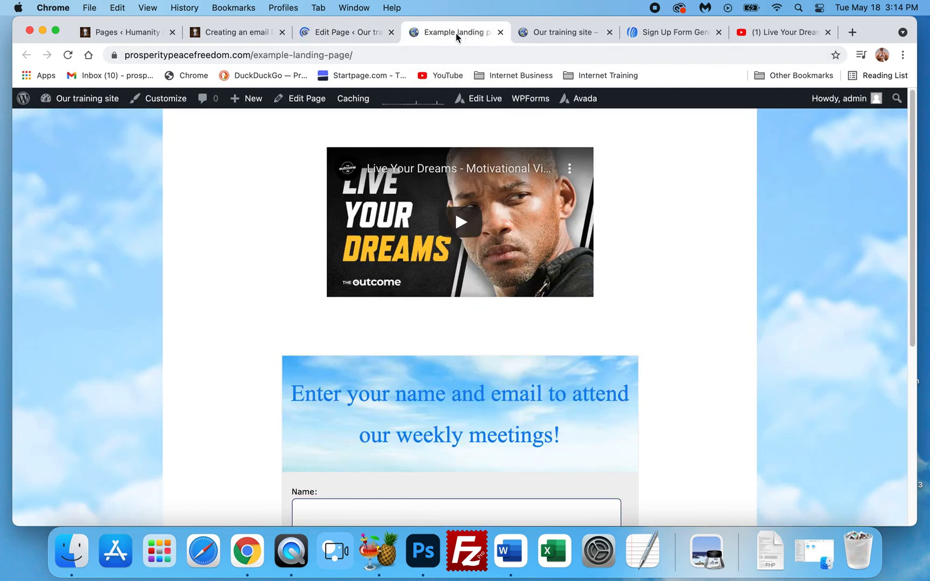
{"action": "left_click", "coordinate": [69, 55]}
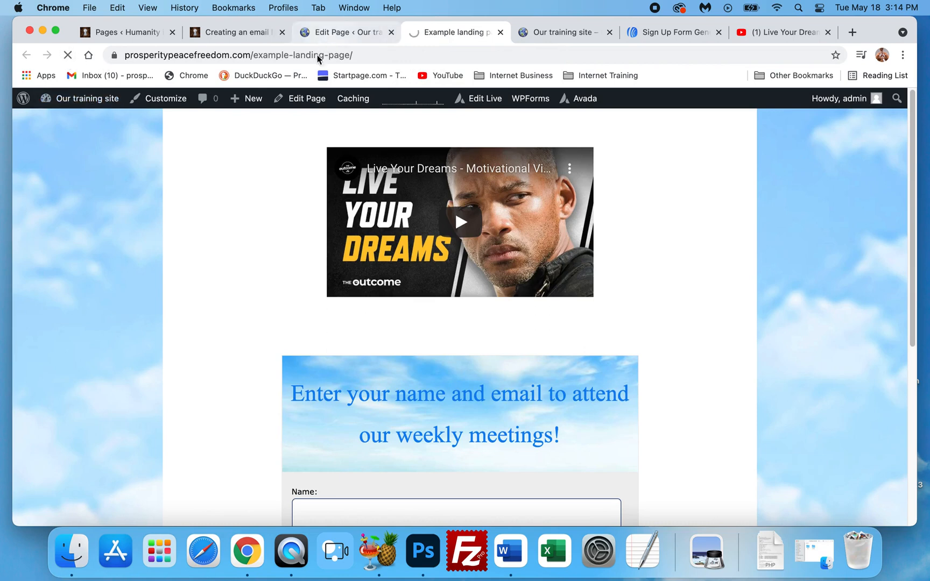
{"action": "left_click", "coordinate": [345, 33]}
{"action": "scroll", "coordinate": [75, 398], "scroll_direction": "down", "scroll_amount": 6}
{"action": "mouse_move", "coordinate": [71, 403]}
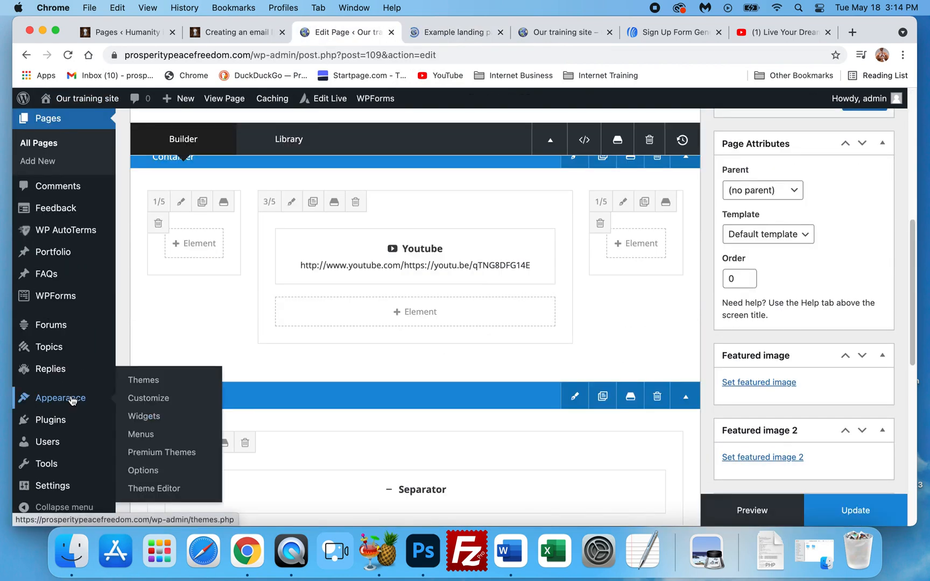
{"action": "scroll", "coordinate": [71, 405], "scroll_direction": "down", "scroll_amount": 2}
{"action": "mouse_move", "coordinate": [66, 426]}
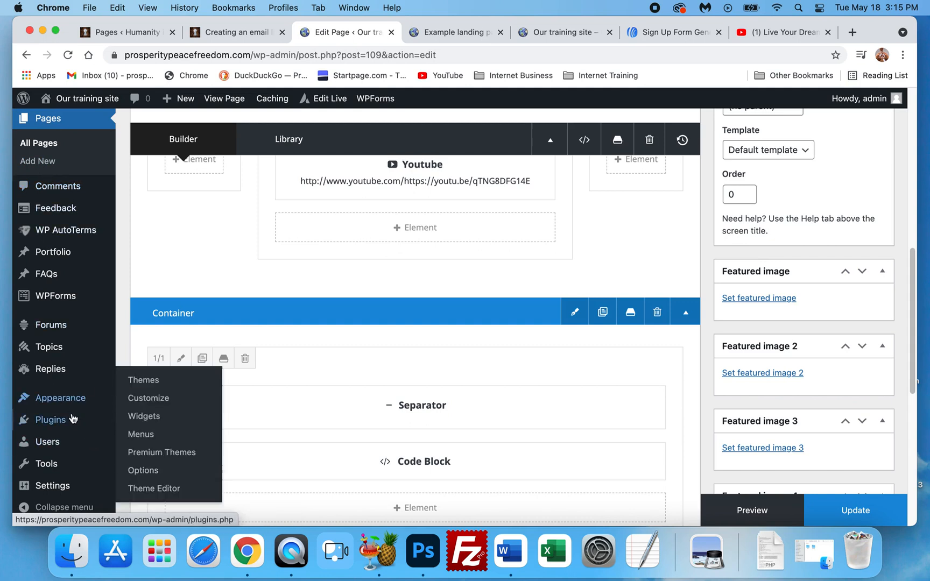
{"action": "scroll", "coordinate": [422, 133], "scroll_direction": "up", "scroll_amount": 8}
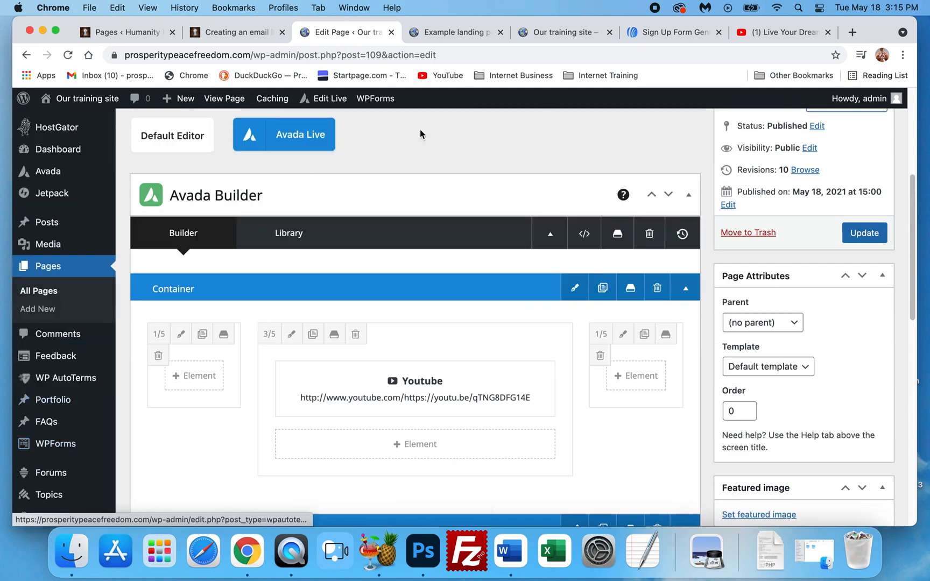
{"action": "scroll", "coordinate": [430, 151], "scroll_direction": "down", "scroll_amount": 1}
Reload the published landing page to check the video's size in the 3/5 column above the sign-up form
{"action": "left_click", "coordinate": [556, 30]}
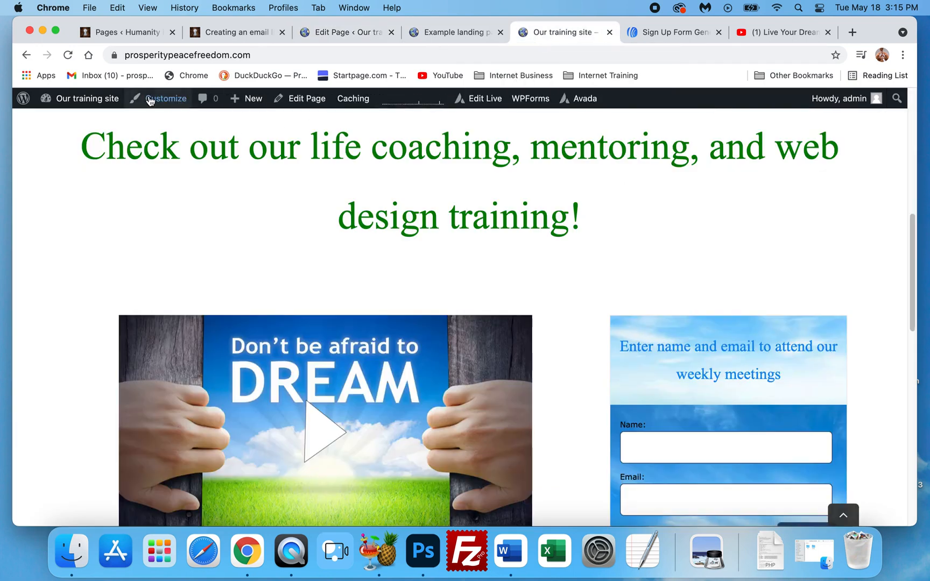
{"action": "left_click", "coordinate": [455, 33]}
{"action": "left_click", "coordinate": [68, 56]}
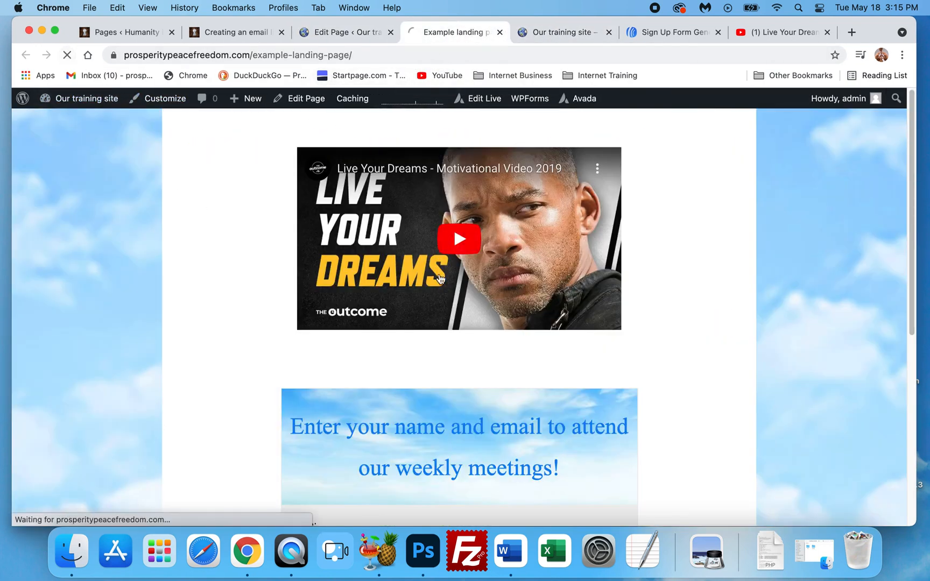
{"action": "scroll", "coordinate": [472, 279], "scroll_direction": "down", "scroll_amount": 2}
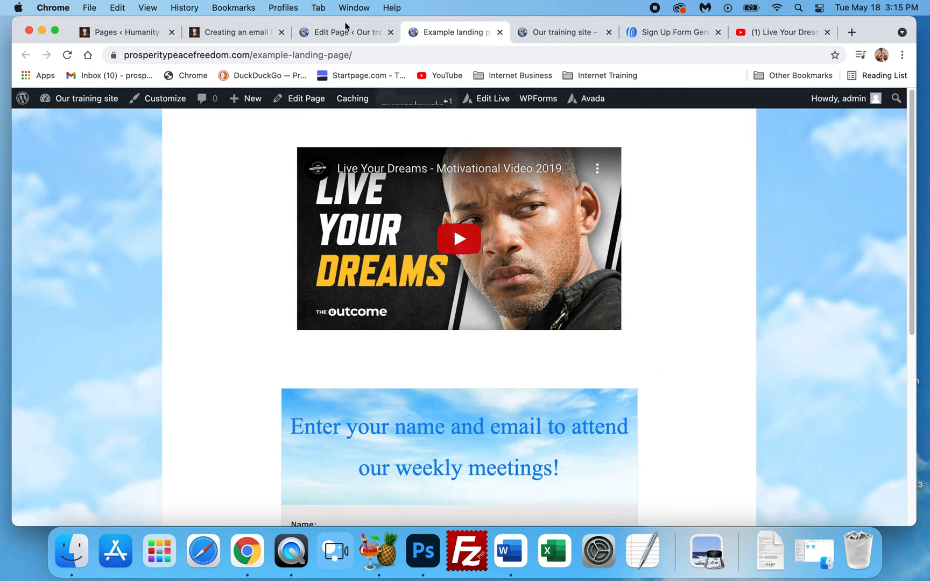
Set the YouTube element's dimensions to 700 by 400 pixels, save the element and update the page
{"action": "left_click", "coordinate": [328, 36]}
{"action": "scroll", "coordinate": [447, 255], "scroll_direction": "down", "scroll_amount": 2}
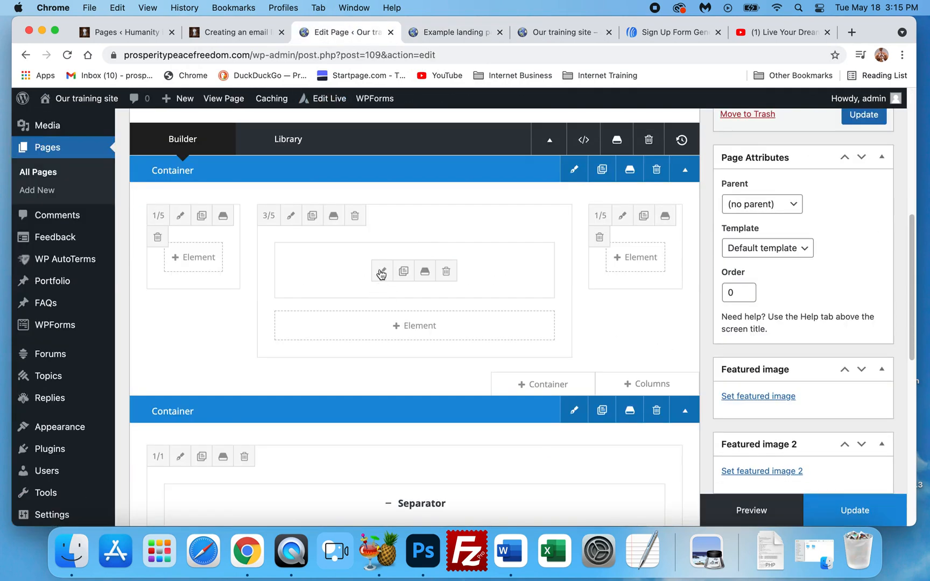
{"action": "left_click", "coordinate": [380, 272]}
{"action": "scroll", "coordinate": [398, 277], "scroll_direction": "down", "scroll_amount": 5}
{"action": "scroll", "coordinate": [431, 259], "scroll_direction": "up", "scroll_amount": 4}
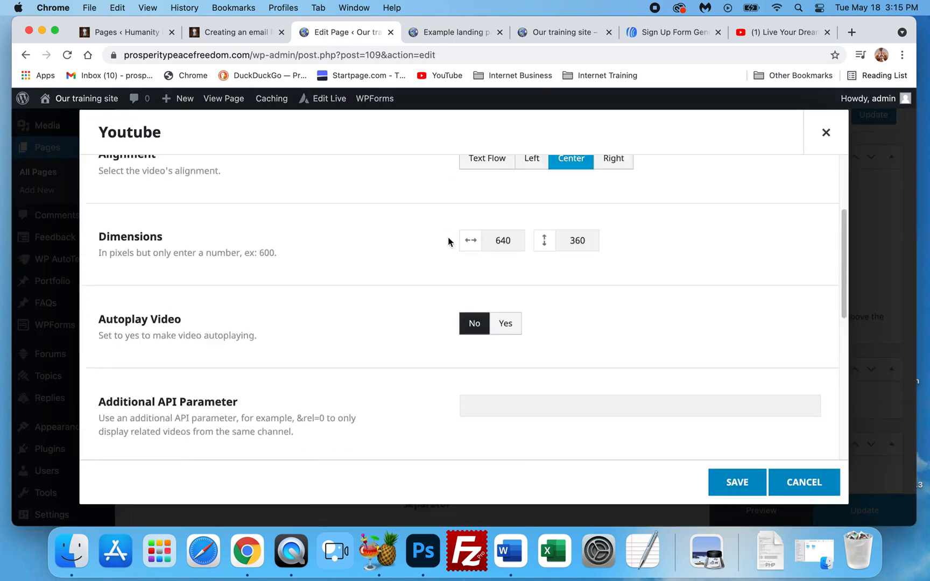
{"action": "double_click", "coordinate": [509, 353]}
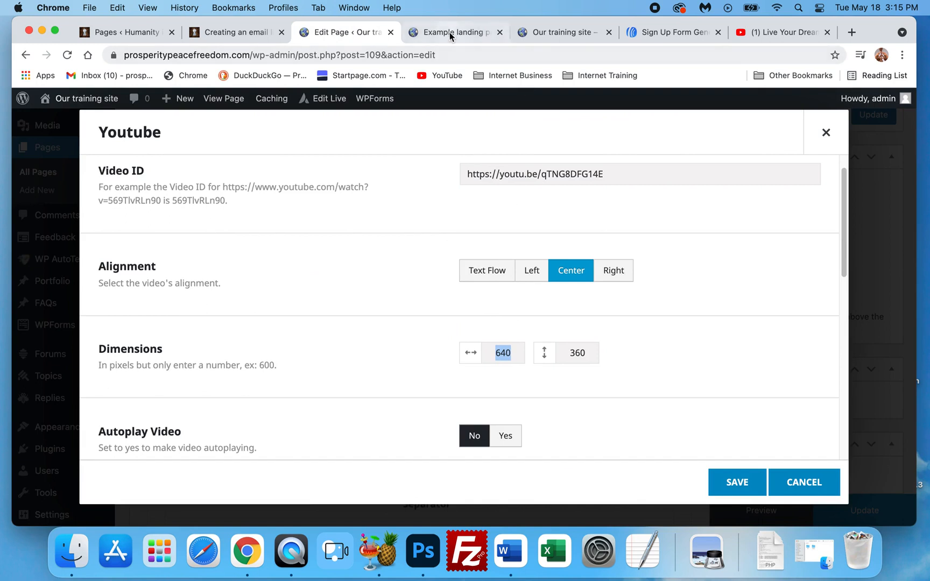
{"action": "type", "text": "700"}
{"action": "double_click", "coordinate": [585, 355]}
{"action": "type", "text": "400"}
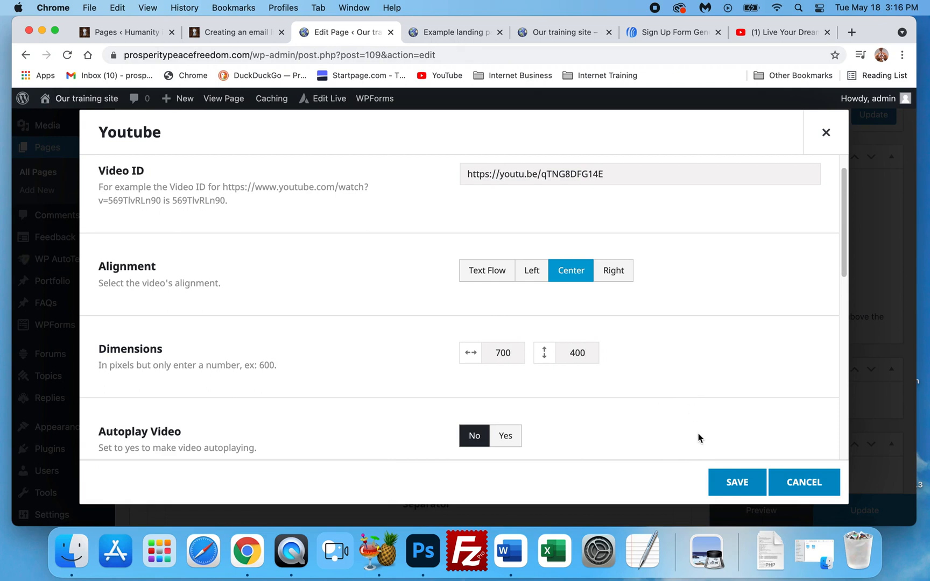
{"action": "left_click", "coordinate": [737, 483]}
{"action": "left_click", "coordinate": [856, 517]}
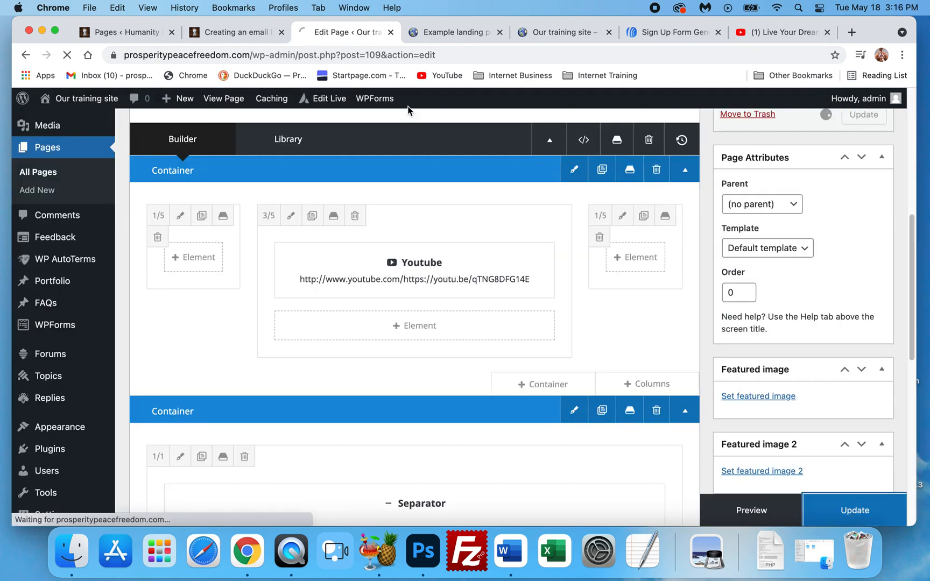
Reload the published landing page to check how the video displays with its new dimensions
{"action": "left_click", "coordinate": [438, 32]}
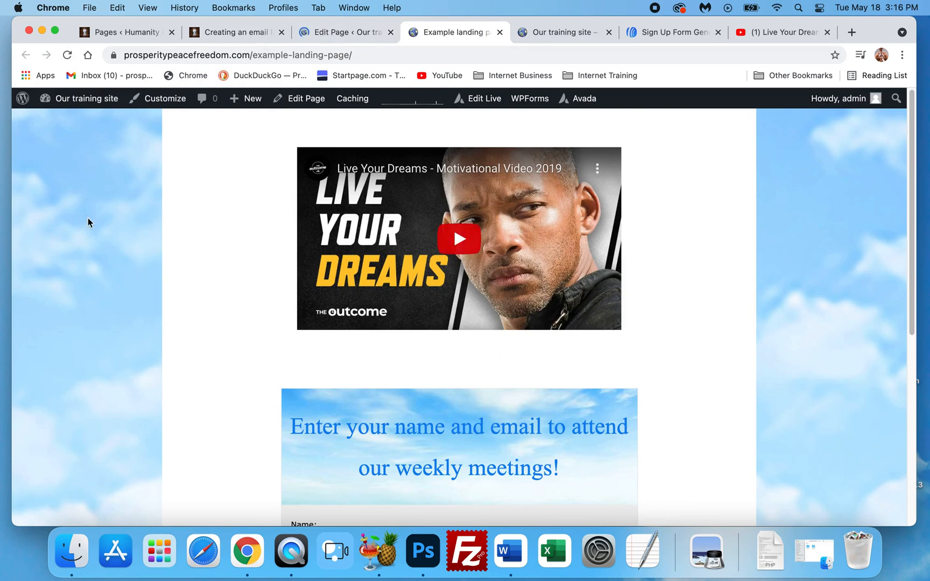
{"action": "left_click", "coordinate": [67, 55]}
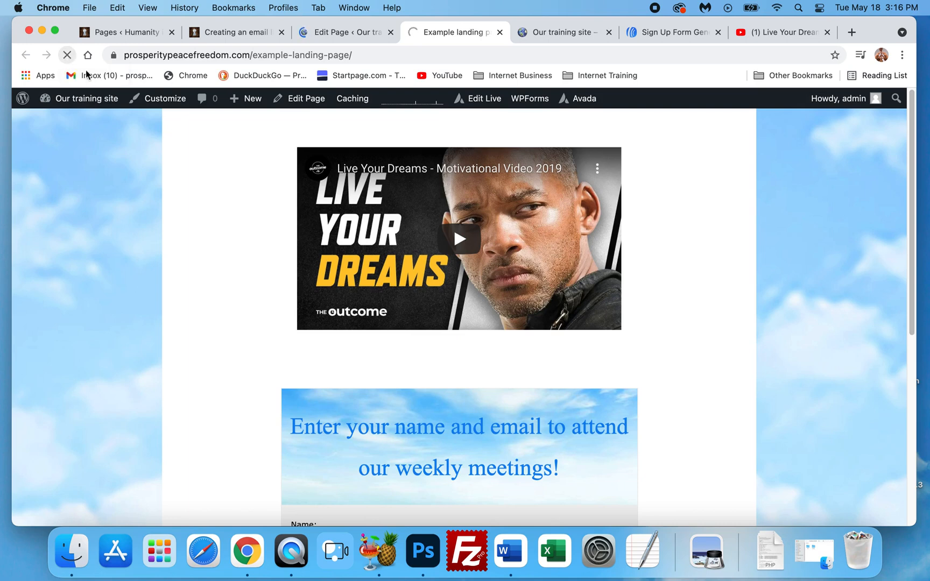
{"action": "left_click", "coordinate": [342, 36]}
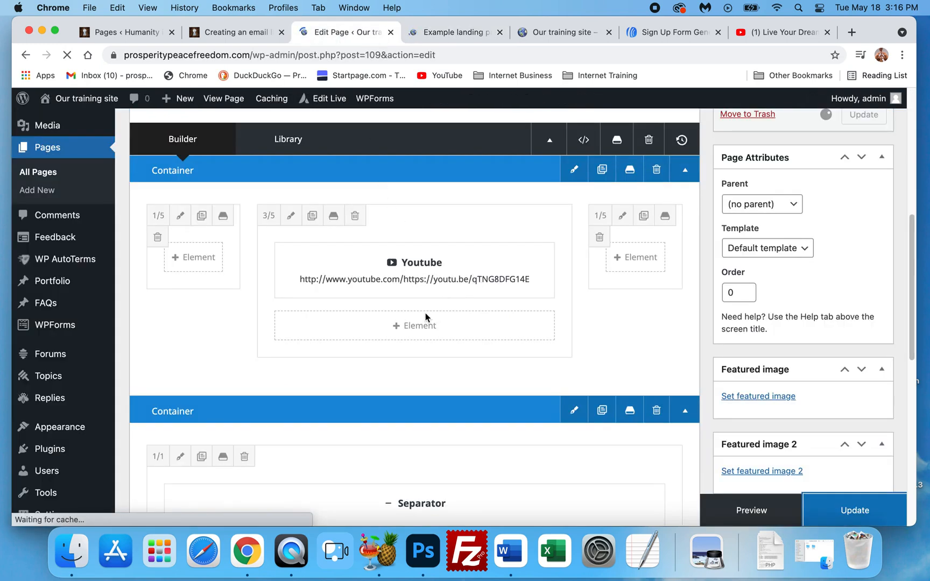
{"action": "left_click", "coordinate": [455, 32]}
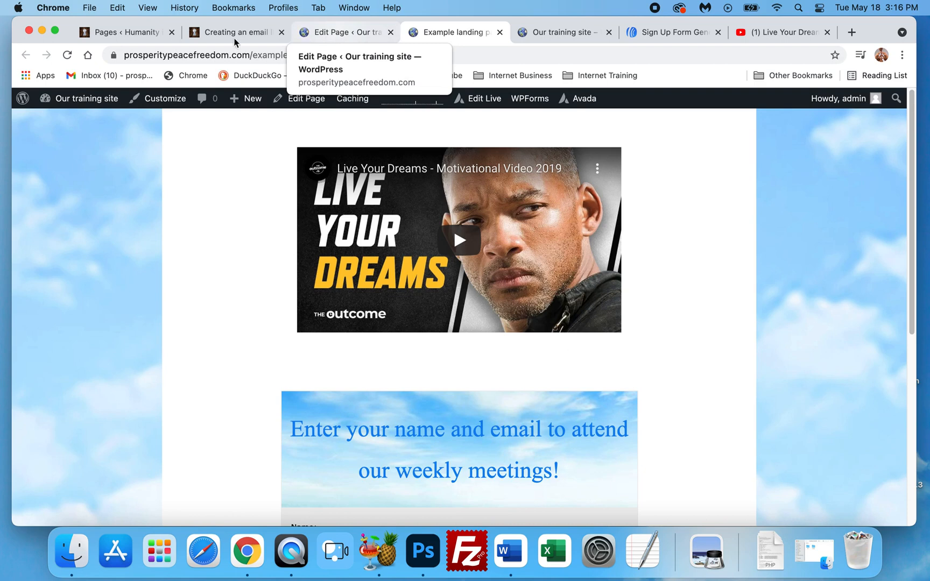
{"action": "left_click", "coordinate": [65, 56]}
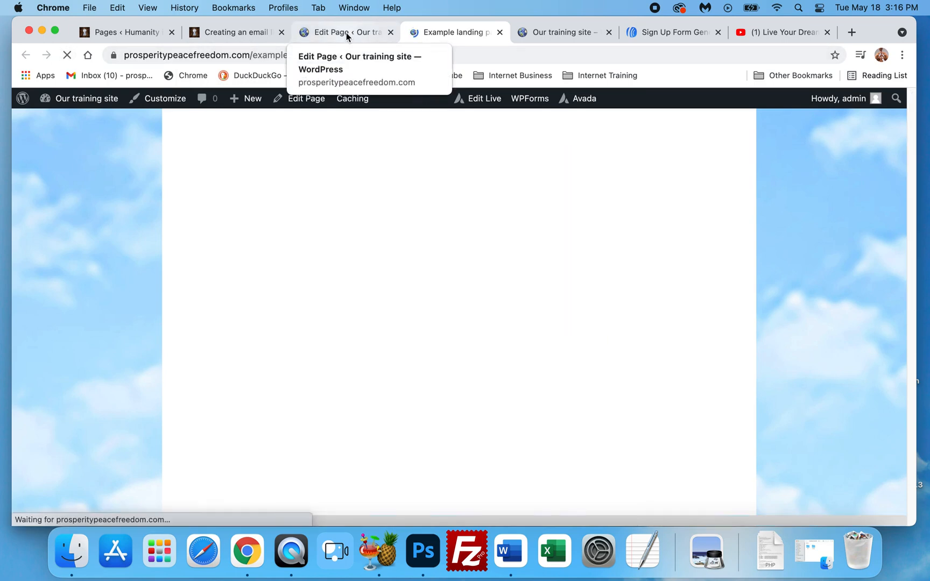
Insert a 1/1 container below the video's container and move the YouTube element into its column
{"action": "left_click", "coordinate": [346, 32]}
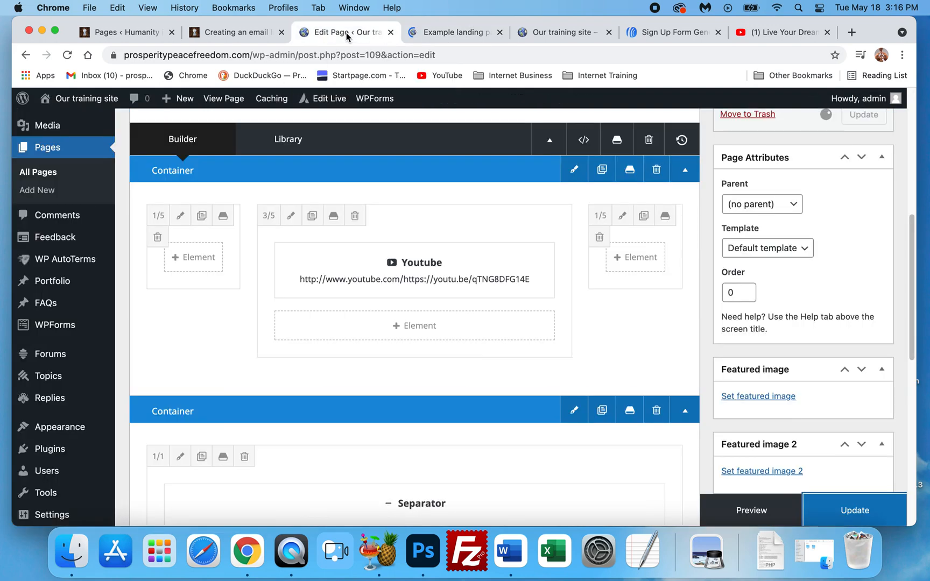
{"action": "scroll", "coordinate": [420, 323], "scroll_direction": "down", "scroll_amount": 5}
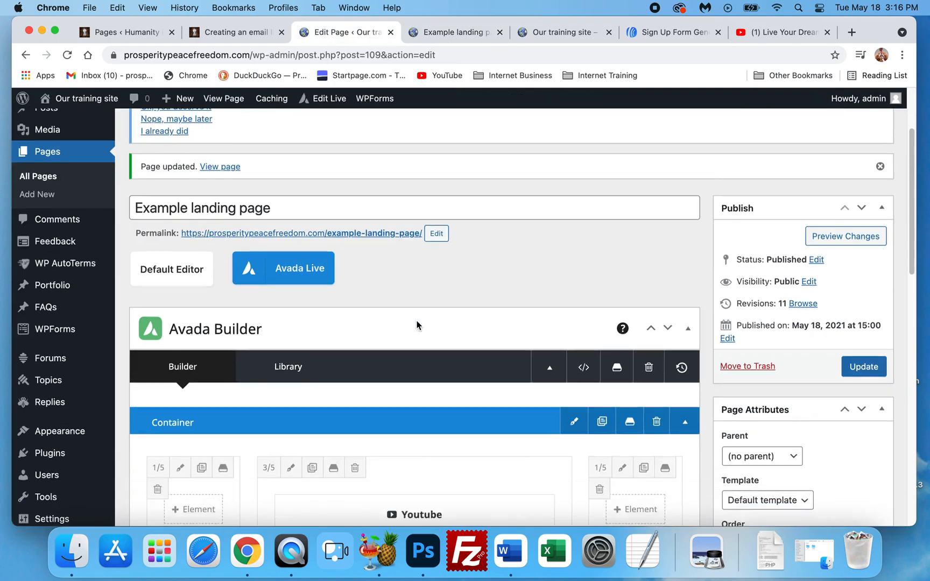
{"action": "scroll", "coordinate": [473, 347], "scroll_direction": "down", "scroll_amount": 4}
{"action": "mouse_move", "coordinate": [550, 311]}
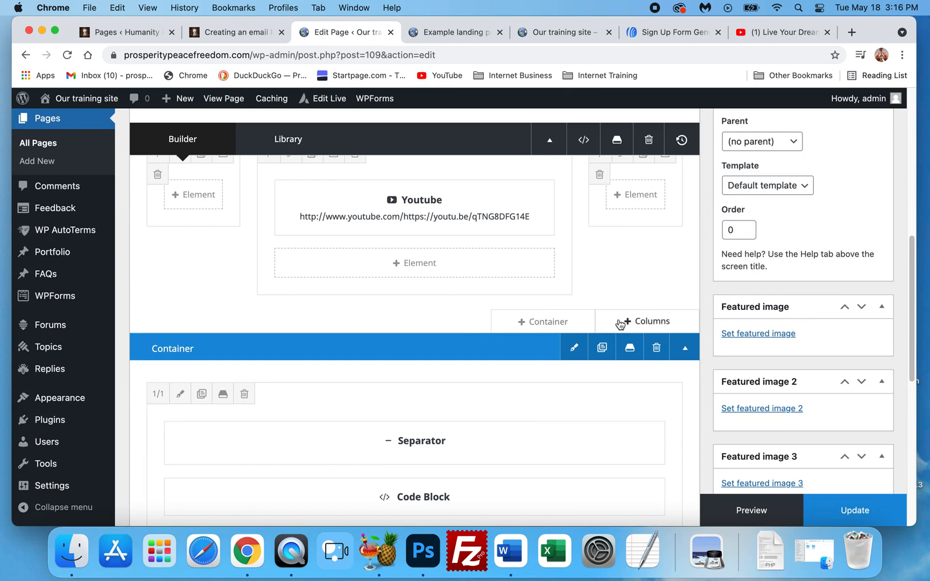
{"action": "left_click", "coordinate": [548, 323]}
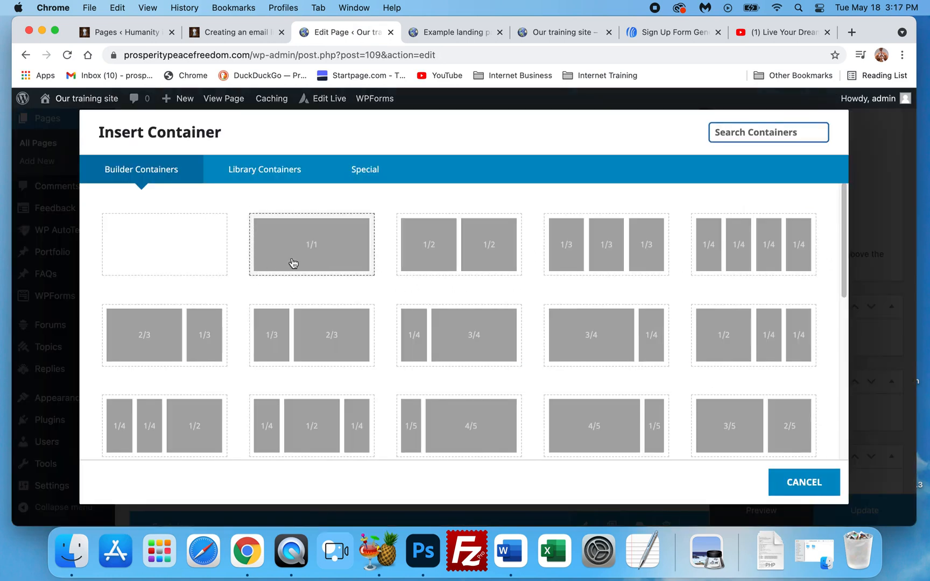
{"action": "left_click", "coordinate": [298, 256]}
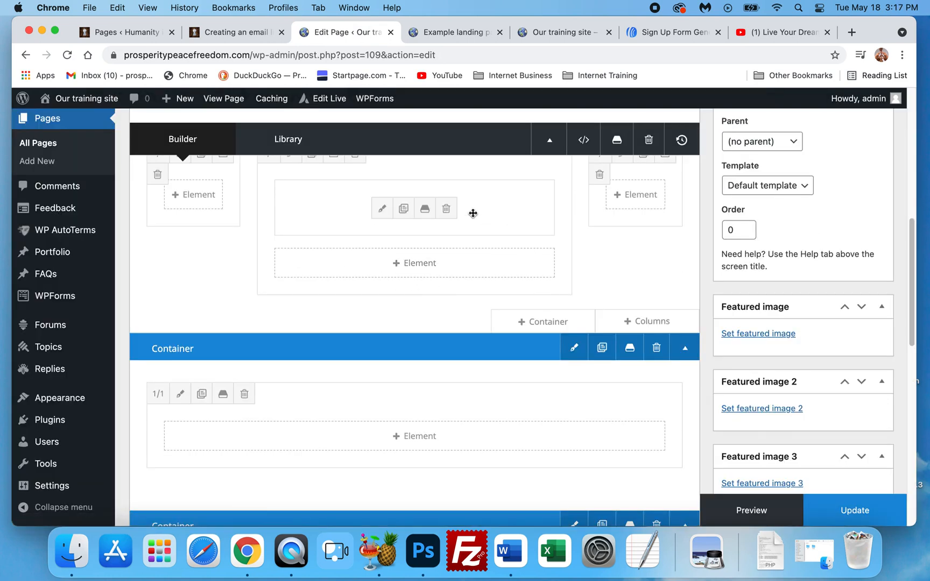
{"action": "left_click_drag", "start_coordinate": [498, 213], "coordinate": [474, 384]}
Delete the emptied 1/5, 3/5, 1/5 container and update the page
{"action": "scroll", "coordinate": [497, 292], "scroll_direction": "up", "scroll_amount": 5}
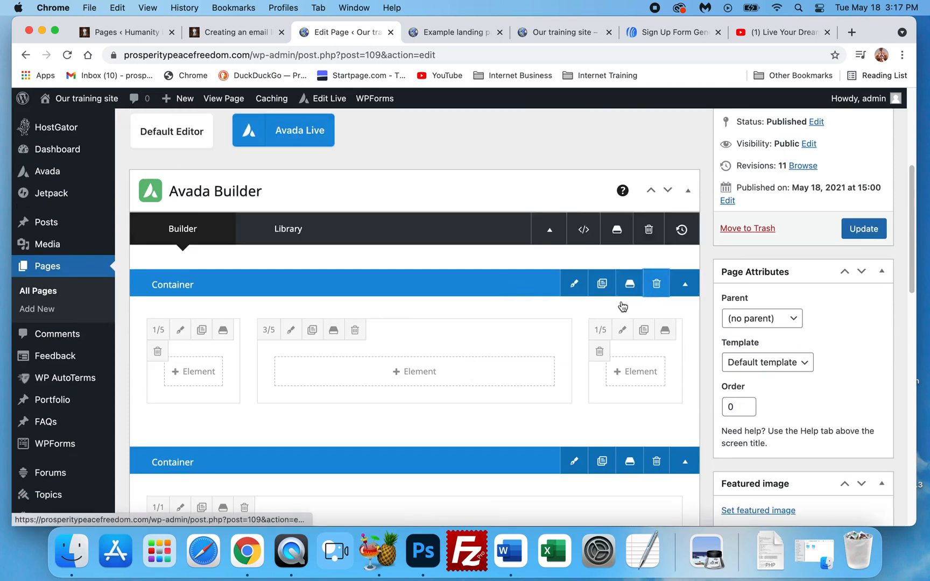
{"action": "left_click", "coordinate": [655, 285]}
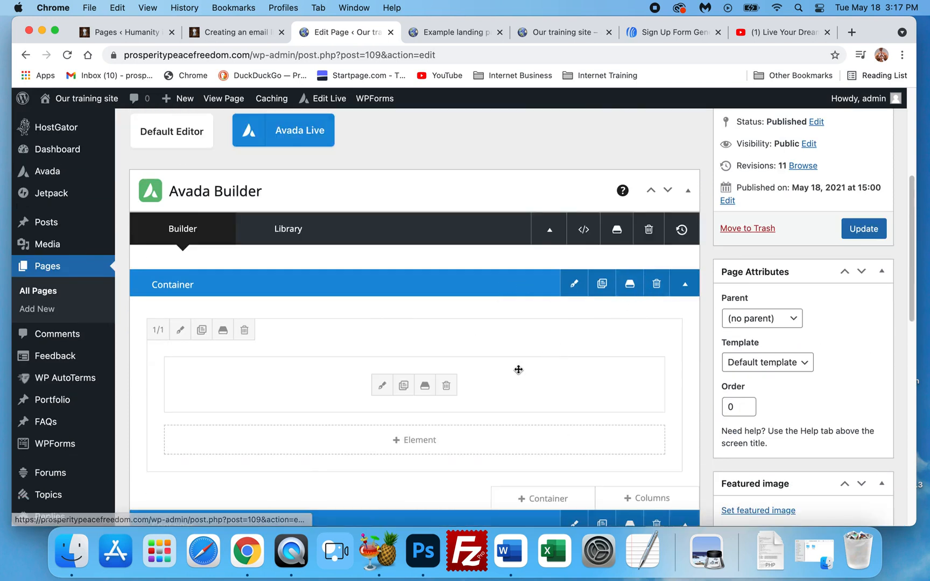
{"action": "left_click", "coordinate": [871, 234]}
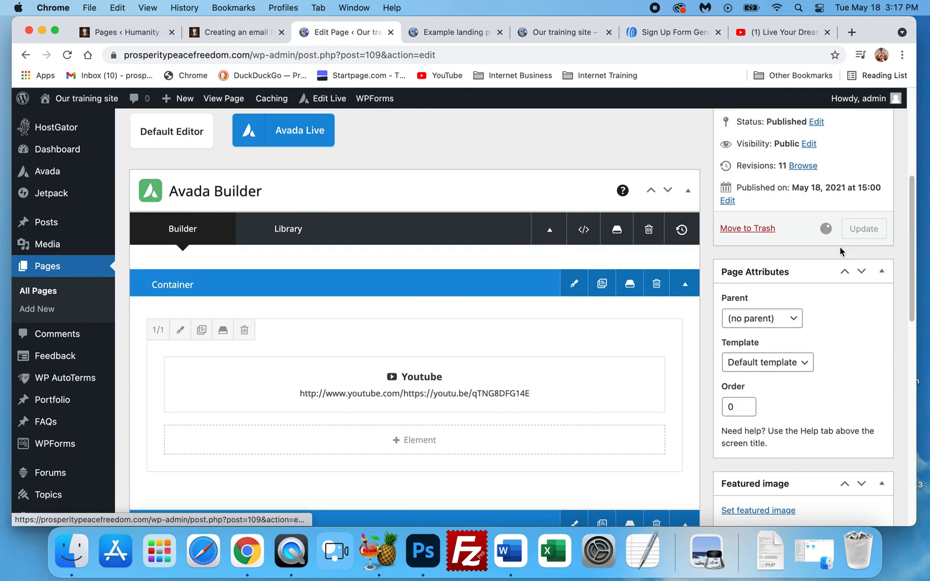
Reload the published landing page after the update and compare the full-width column's video with the sign-up form below
{"action": "left_click", "coordinate": [438, 31]}
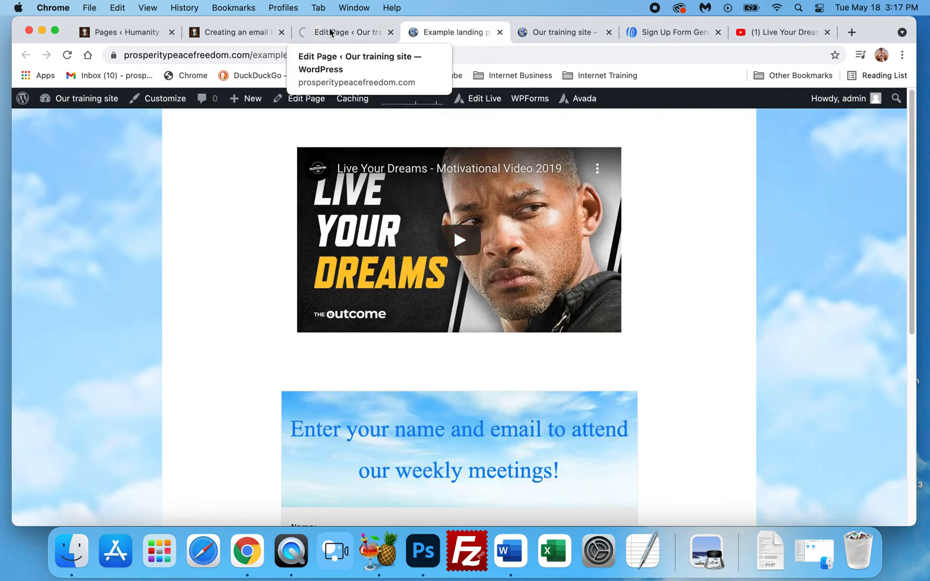
{"action": "left_click", "coordinate": [381, 31]}
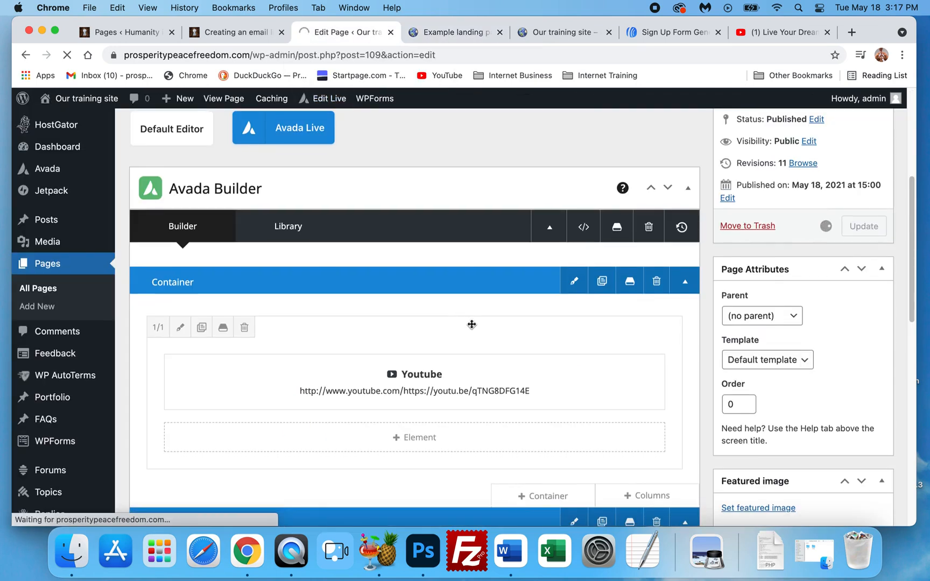
{"action": "scroll", "coordinate": [446, 323], "scroll_direction": "down", "scroll_amount": 1}
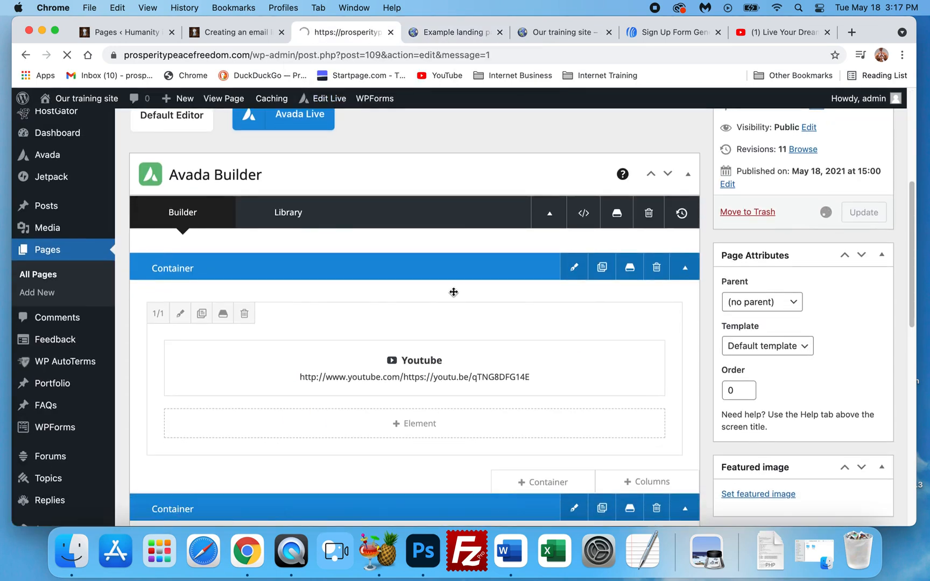
{"action": "left_click", "coordinate": [451, 32]}
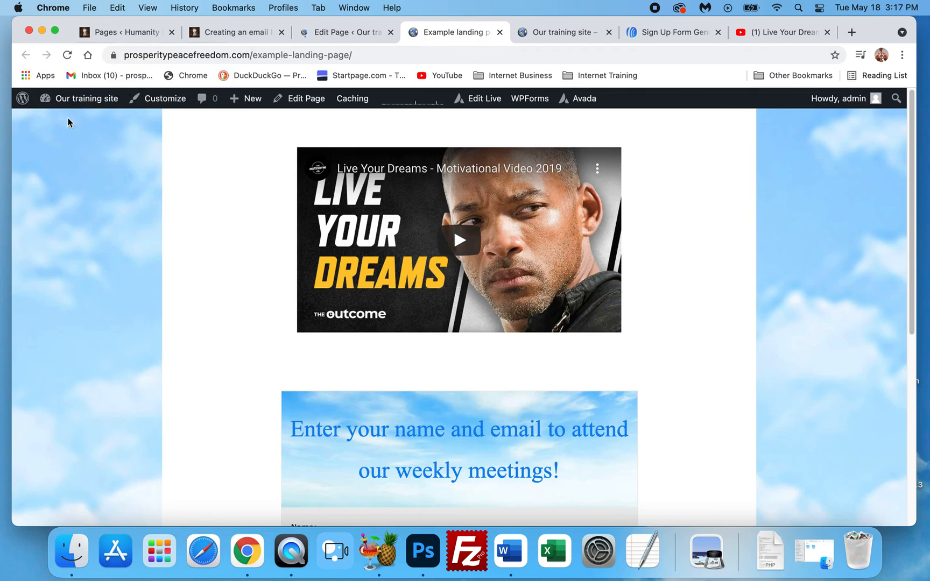
{"action": "left_click", "coordinate": [67, 56]}
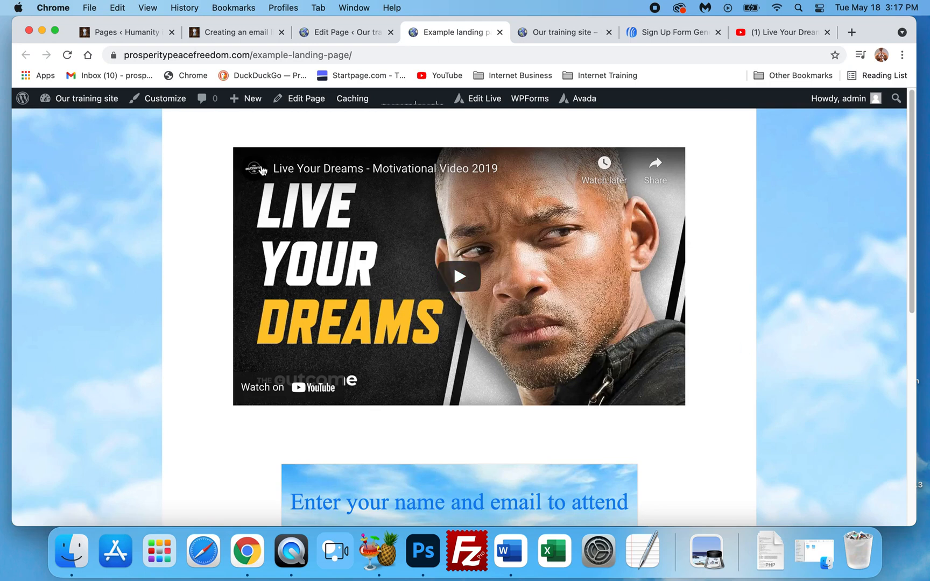
{"action": "scroll", "coordinate": [598, 329], "scroll_direction": "down", "scroll_amount": 3}
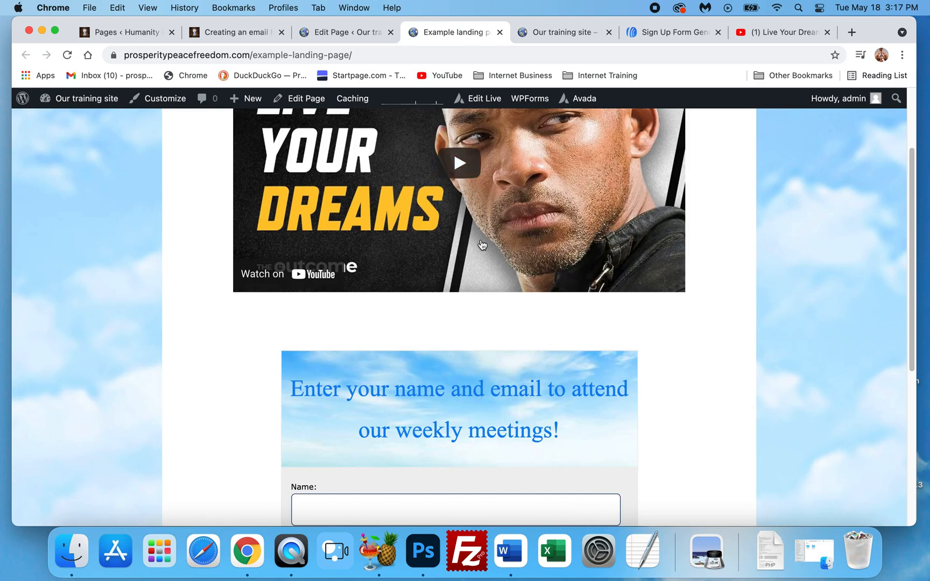
{"action": "scroll", "coordinate": [706, 370], "scroll_direction": "up", "scroll_amount": 3}
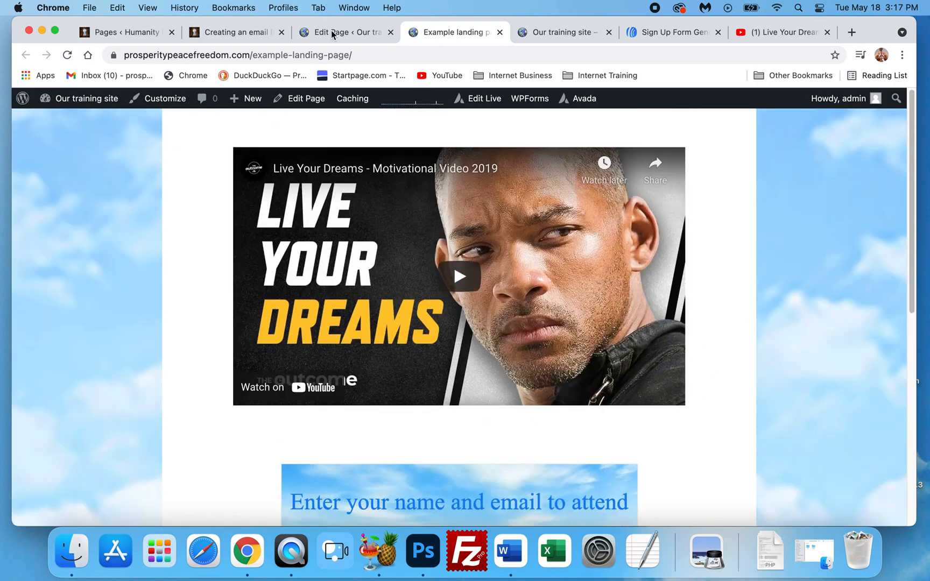
Examine the upload, size and playback options of Avada's Video element in the landing page editor without adding it
{"action": "left_click", "coordinate": [333, 34]}
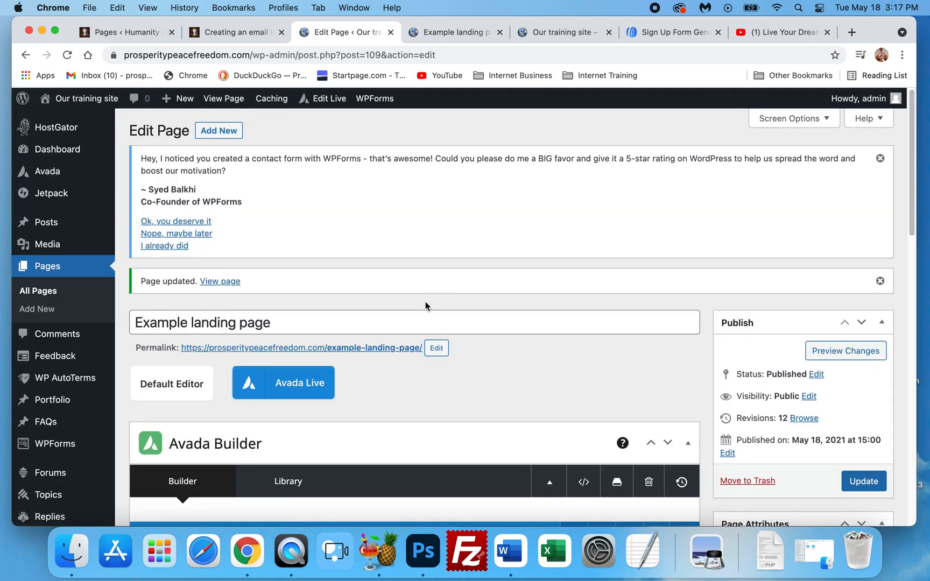
{"action": "scroll", "coordinate": [425, 304], "scroll_direction": "down", "scroll_amount": 10}
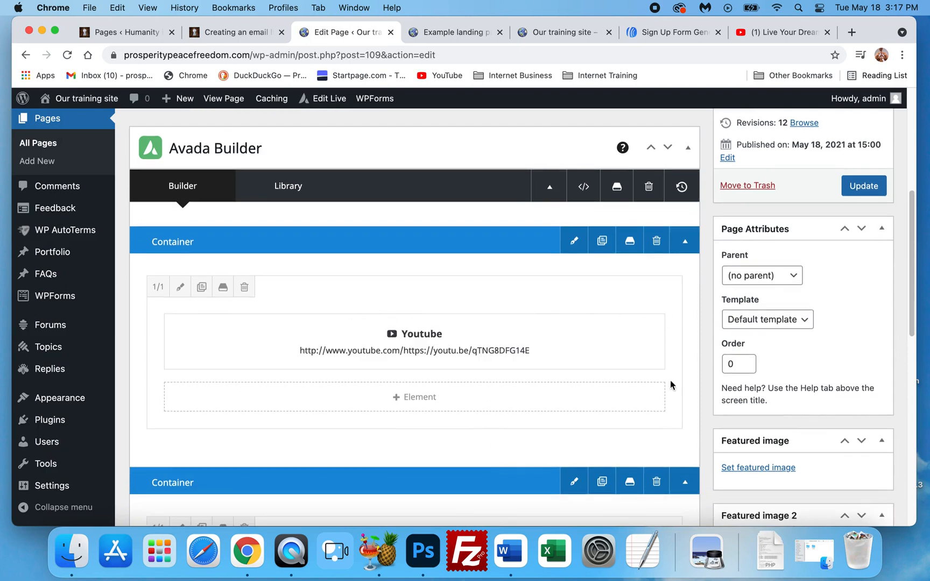
{"action": "left_click", "coordinate": [409, 396]}
{"action": "scroll", "coordinate": [389, 337], "scroll_direction": "down", "scroll_amount": 10}
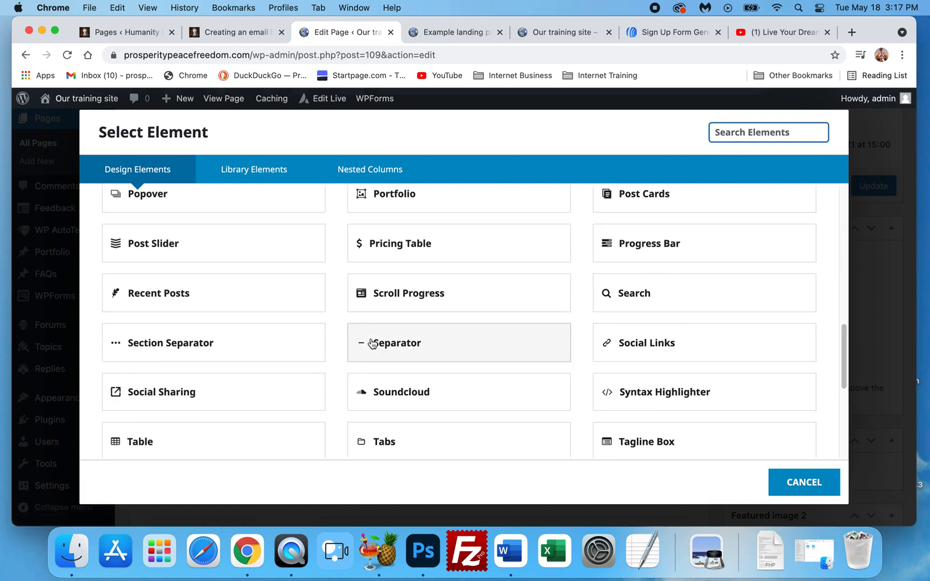
{"action": "scroll", "coordinate": [296, 385], "scroll_direction": "down", "scroll_amount": 5}
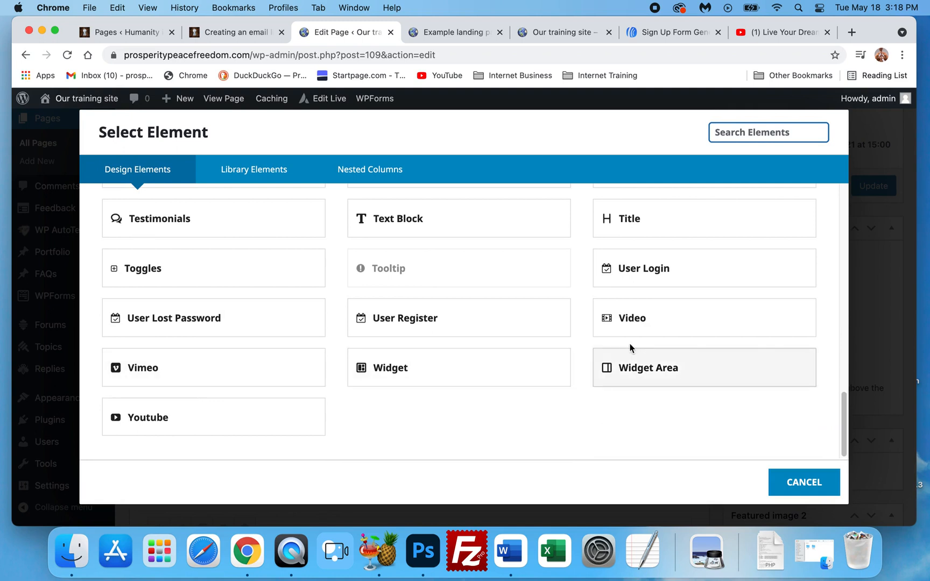
{"action": "left_click", "coordinate": [649, 325]}
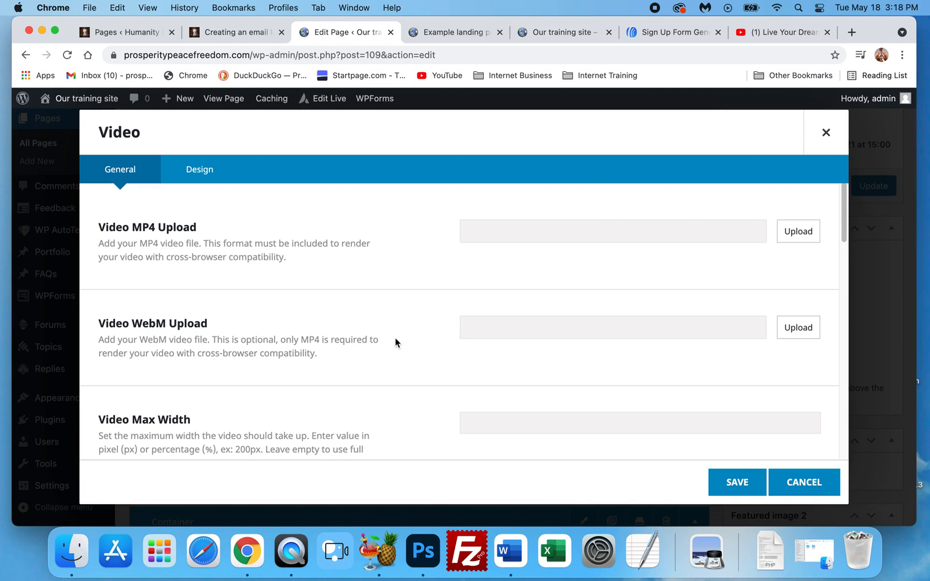
{"action": "scroll", "coordinate": [395, 339], "scroll_direction": "down", "scroll_amount": 5}
{"action": "scroll", "coordinate": [408, 357], "scroll_direction": "down", "scroll_amount": 6}
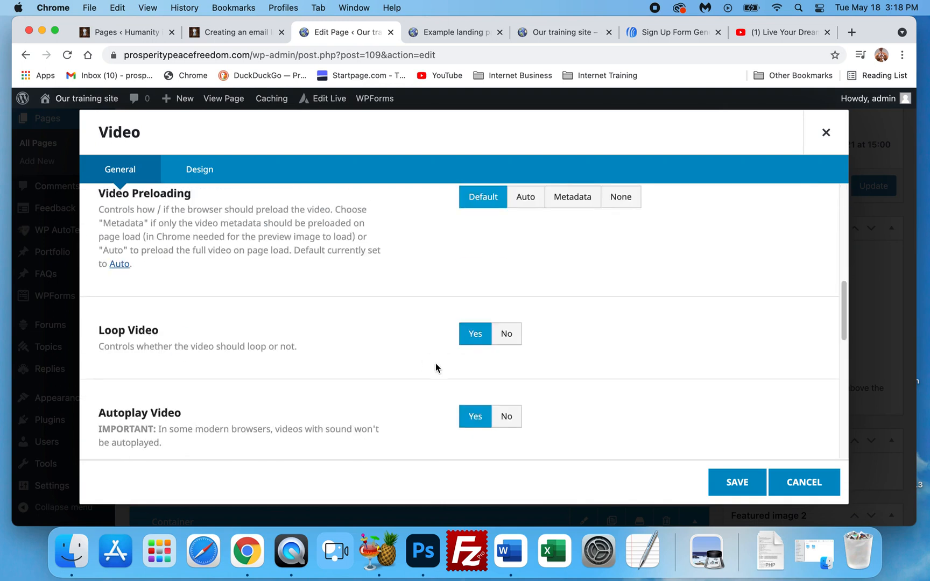
{"action": "left_click", "coordinate": [804, 482]}
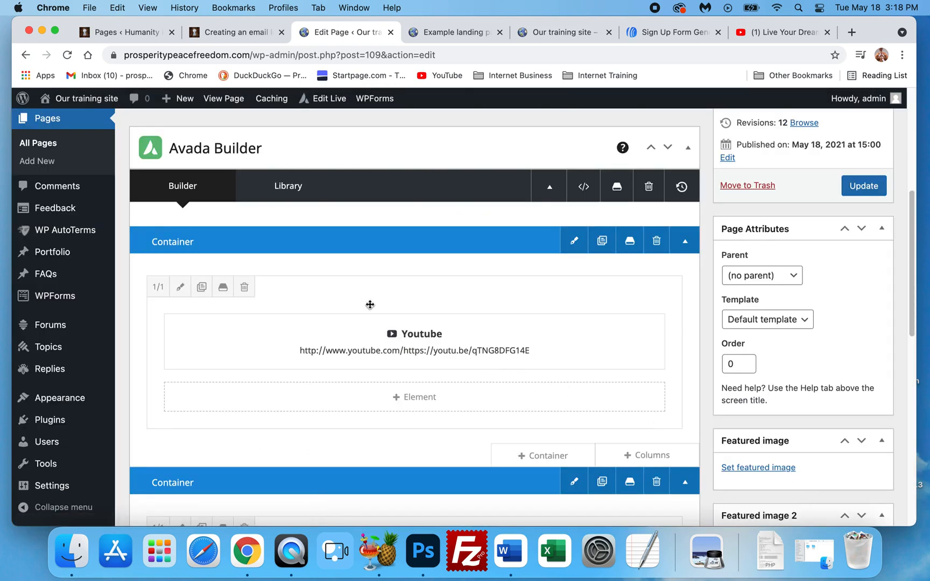
Set the YouTube element's dimensions to 640 by 360 pixels and update the landing page
{"action": "left_click", "coordinate": [382, 344]}
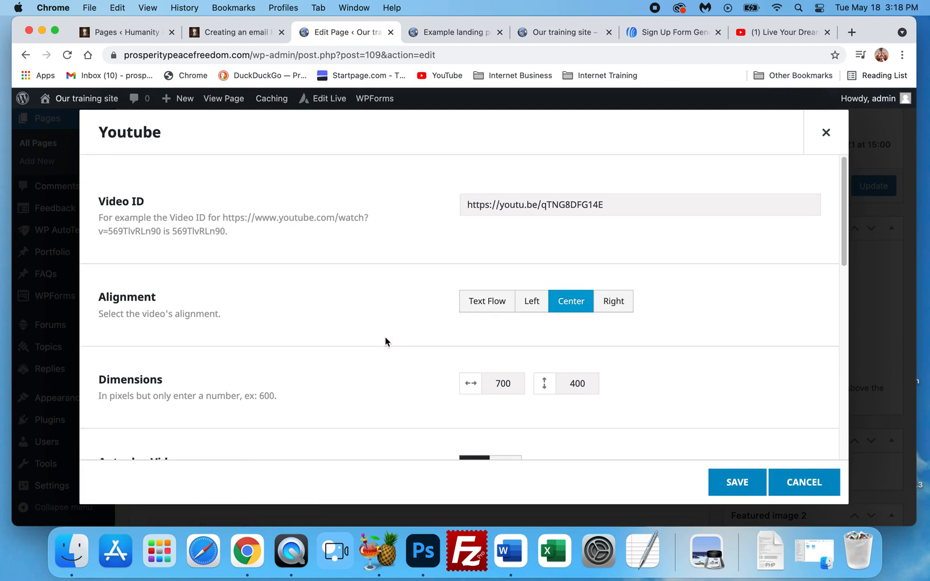
{"action": "double_click", "coordinate": [508, 381]}
{"action": "type", "text": "640"}
{"action": "key", "text": "Tab"}
{"action": "type", "text": "360"}
{"action": "left_click", "coordinate": [733, 483]}
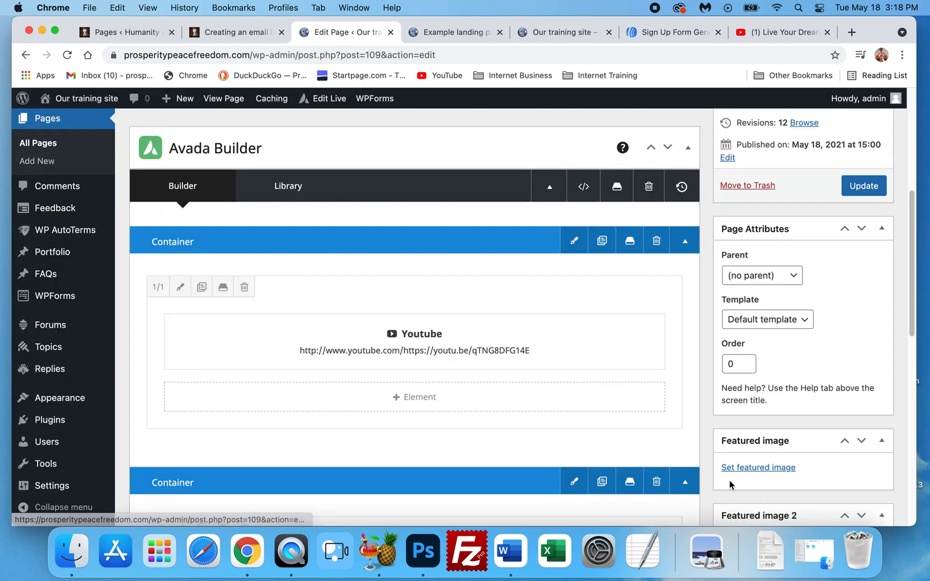
{"action": "left_click", "coordinate": [864, 185]}
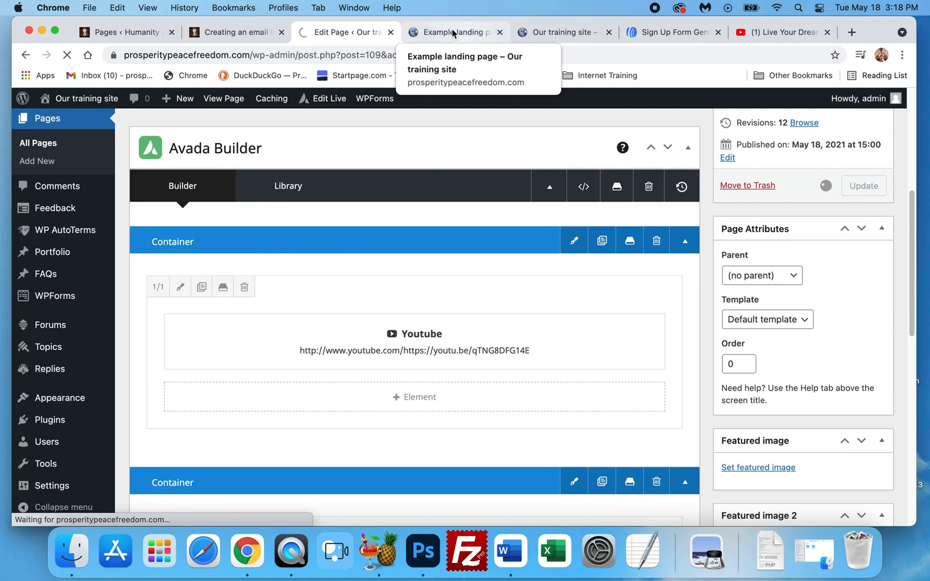
Reload the published landing page and examine the resized video together with the whole sign-up form down to the footer
{"action": "left_click", "coordinate": [452, 33]}
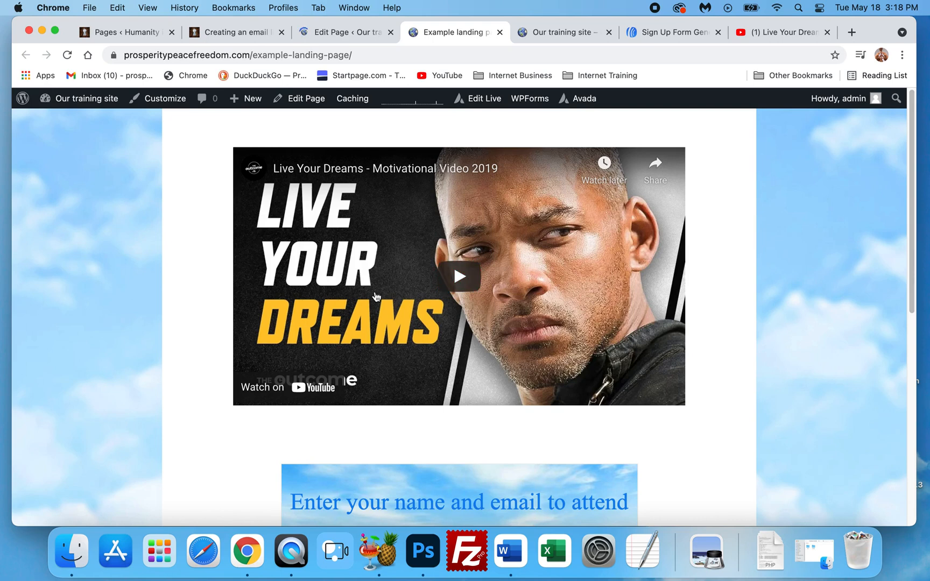
{"action": "left_click", "coordinate": [66, 56]}
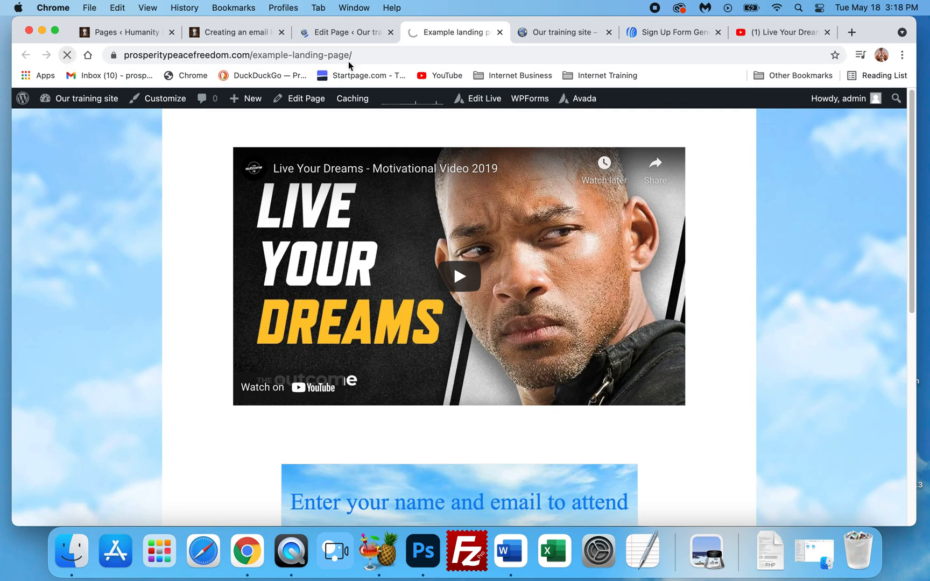
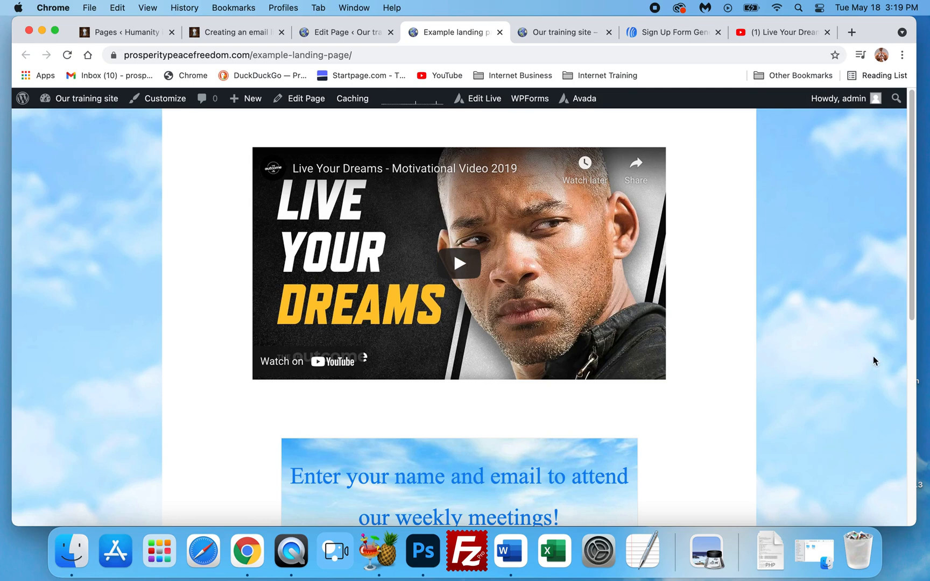
{"action": "scroll", "coordinate": [837, 325], "scroll_direction": "down", "scroll_amount": 5}
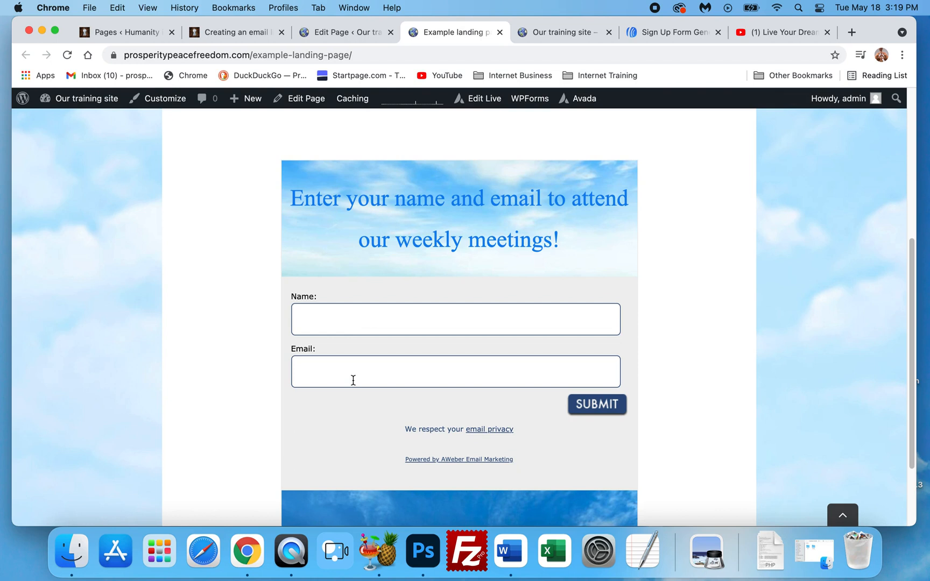
{"action": "scroll", "coordinate": [439, 380], "scroll_direction": "up", "scroll_amount": 5}
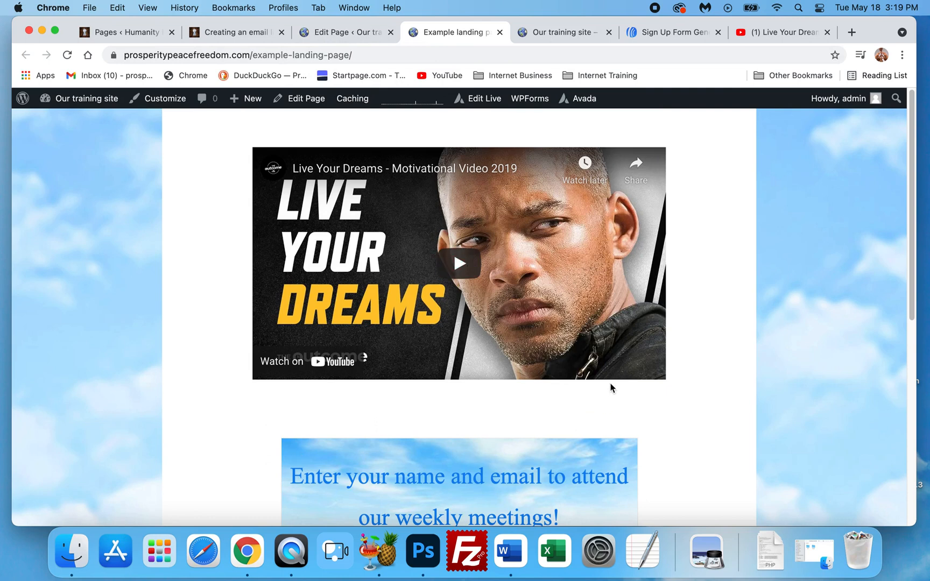
{"action": "scroll", "coordinate": [619, 386], "scroll_direction": "down", "scroll_amount": 7}
{"action": "scroll", "coordinate": [538, 388], "scroll_direction": "up", "scroll_amount": 7}
{"action": "scroll", "coordinate": [422, 391], "scroll_direction": "down", "scroll_amount": 2}
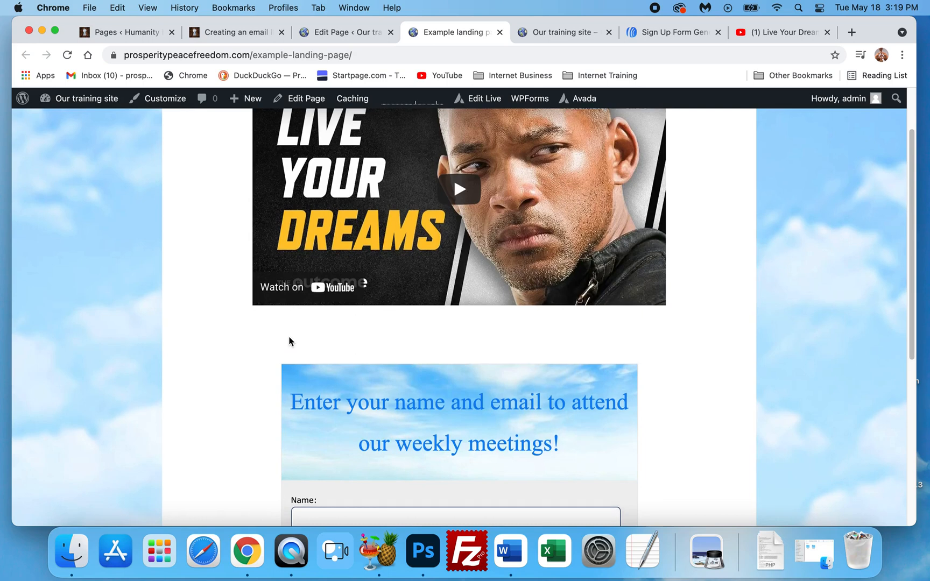
{"action": "scroll", "coordinate": [274, 328], "scroll_direction": "down", "scroll_amount": 1}
{"action": "scroll", "coordinate": [264, 324], "scroll_direction": "up", "scroll_amount": 2}
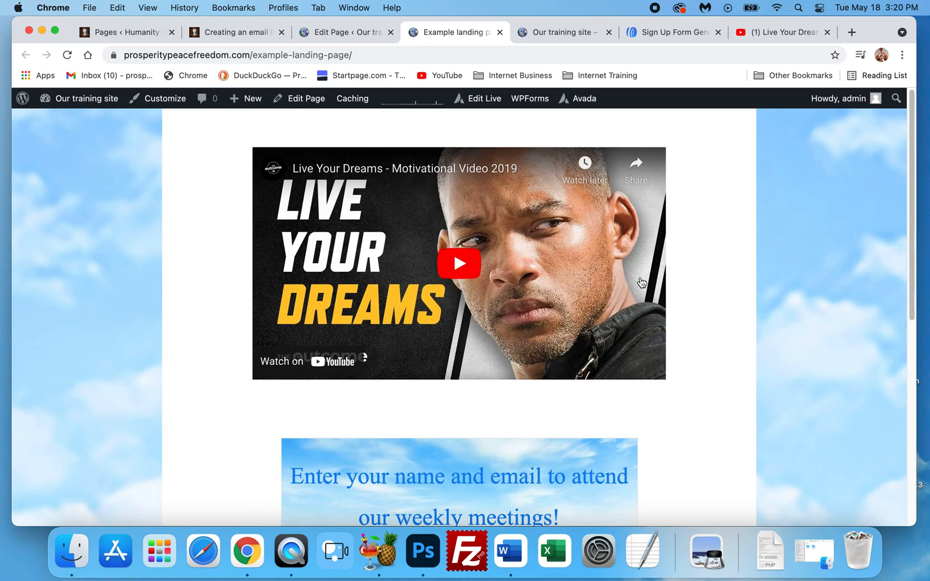
{"action": "scroll", "coordinate": [405, 322], "scroll_direction": "down", "scroll_amount": 3}
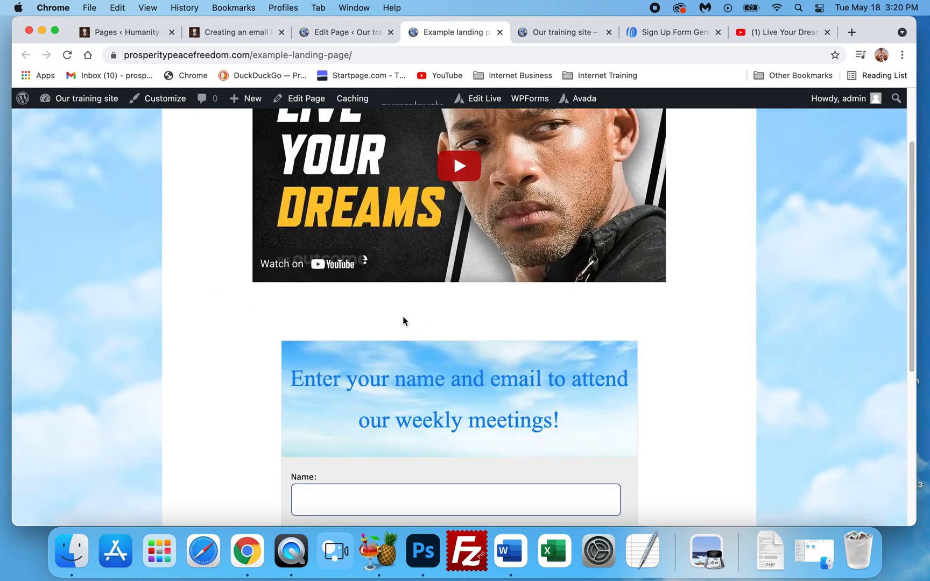
{"action": "scroll", "coordinate": [363, 321], "scroll_direction": "down", "scroll_amount": 3}
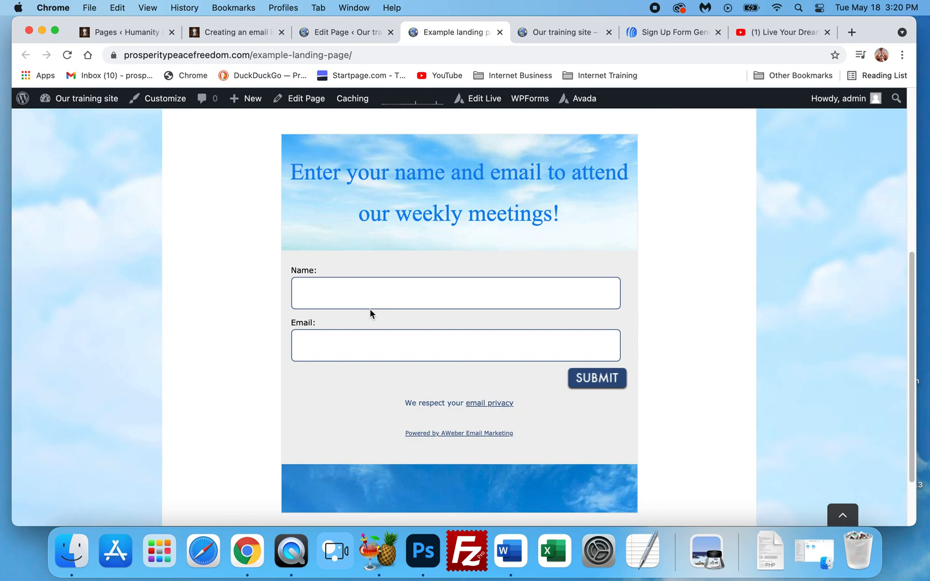
{"action": "scroll", "coordinate": [336, 449], "scroll_direction": "down", "scroll_amount": 2}
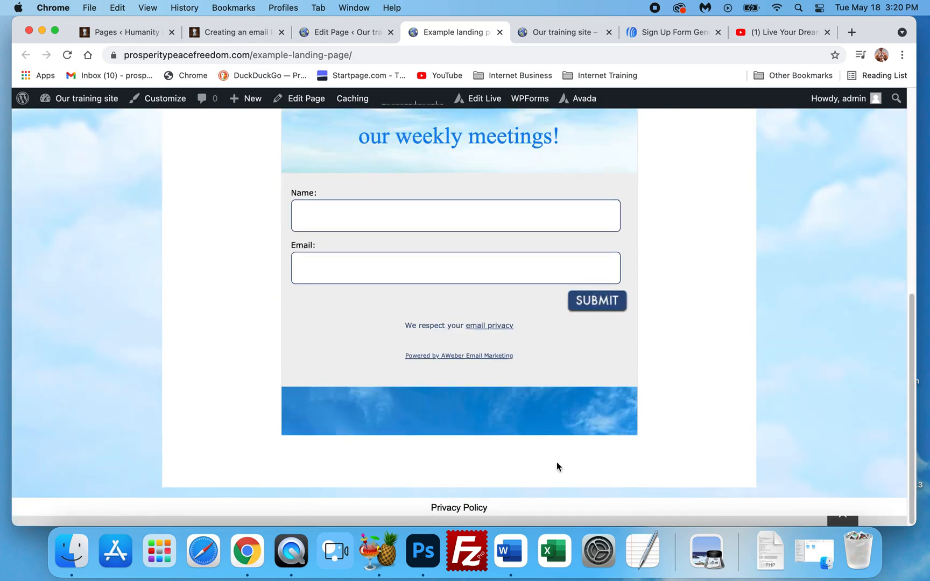
{"action": "scroll", "coordinate": [464, 394], "scroll_direction": "up", "scroll_amount": 7}
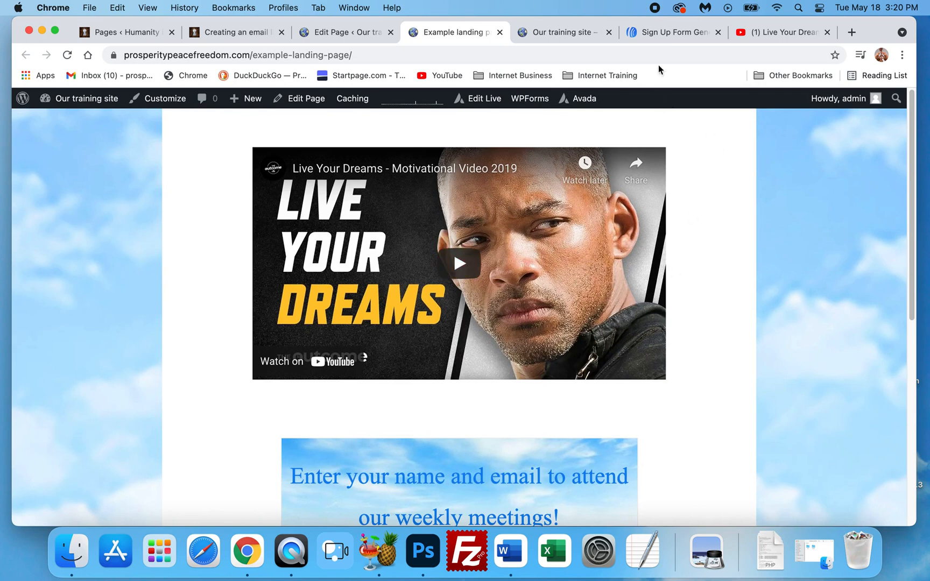
Switch to AWeber and open its Landing Pages section
{"action": "left_click", "coordinate": [662, 33]}
{"action": "scroll", "coordinate": [400, 205], "scroll_direction": "up", "scroll_amount": 4}
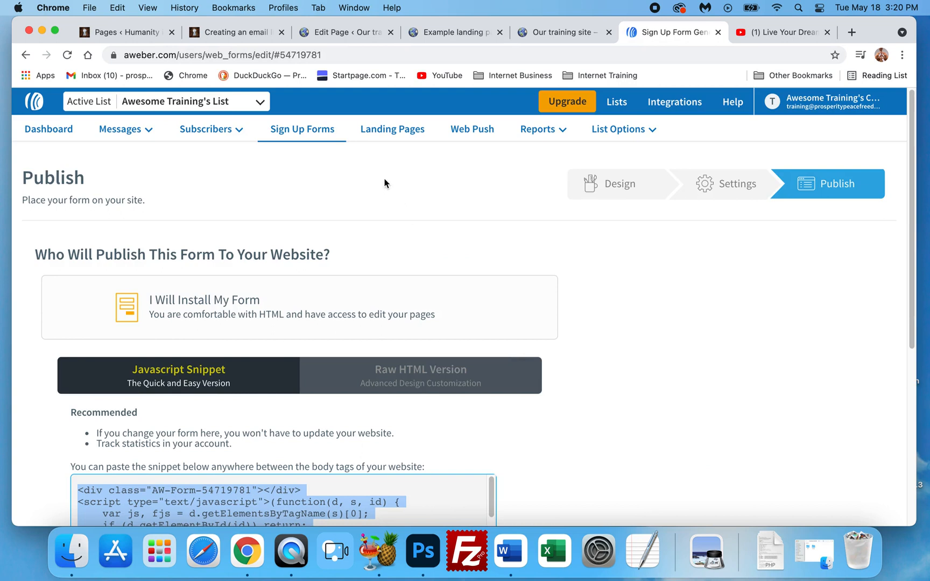
{"action": "left_click", "coordinate": [387, 138]}
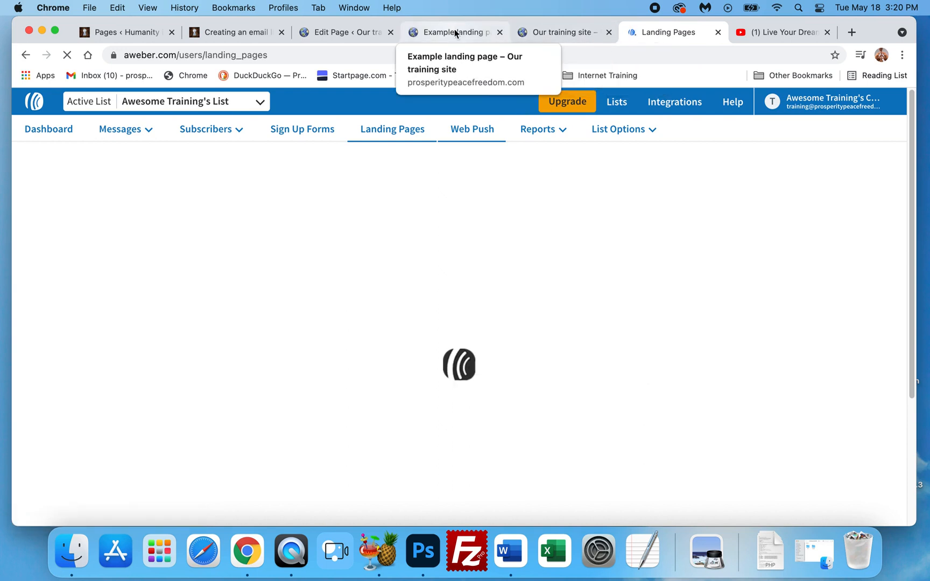
Review the page's containers in Avada Builder and compare them with the video and form layout on the published page
{"action": "left_click", "coordinate": [347, 33]}
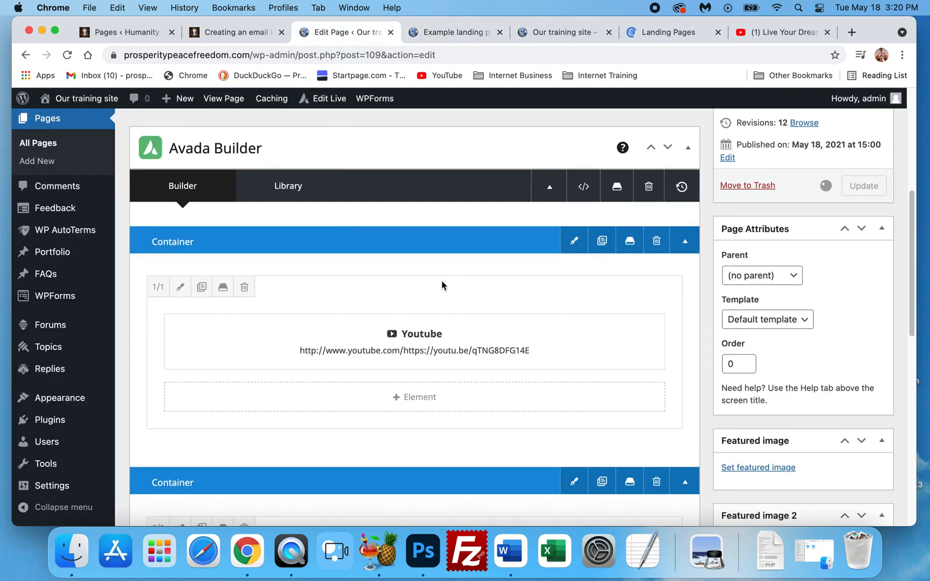
{"action": "scroll", "coordinate": [436, 286], "scroll_direction": "up", "scroll_amount": 4}
{"action": "scroll", "coordinate": [415, 291], "scroll_direction": "down", "scroll_amount": 3}
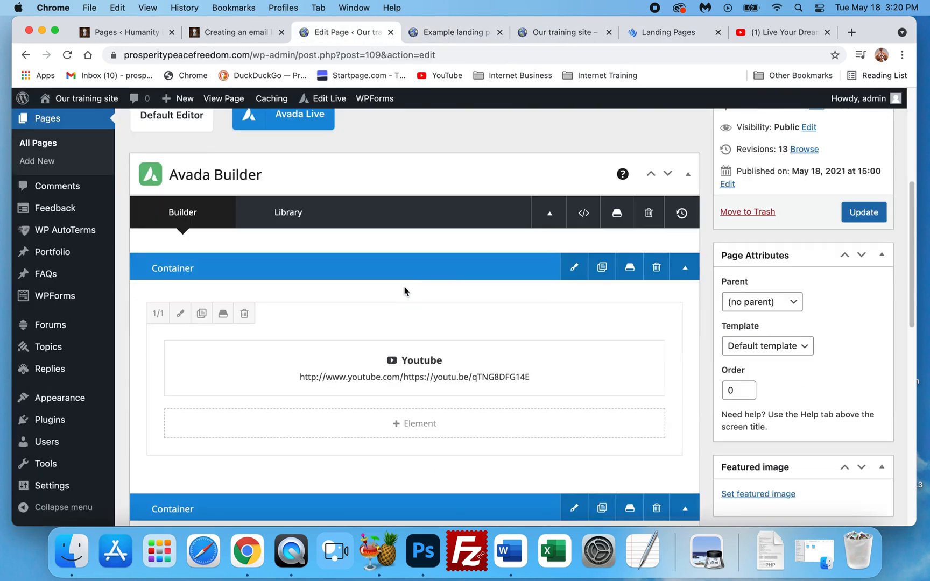
{"action": "scroll", "coordinate": [456, 275], "scroll_direction": "down", "scroll_amount": 2}
{"action": "scroll", "coordinate": [455, 277], "scroll_direction": "down", "scroll_amount": 2}
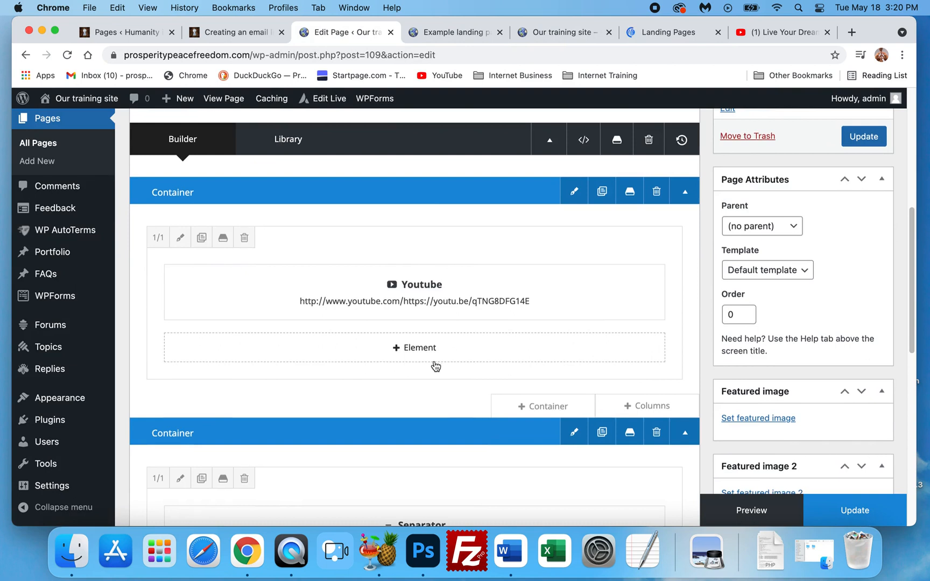
{"action": "scroll", "coordinate": [433, 353], "scroll_direction": "down", "scroll_amount": 2}
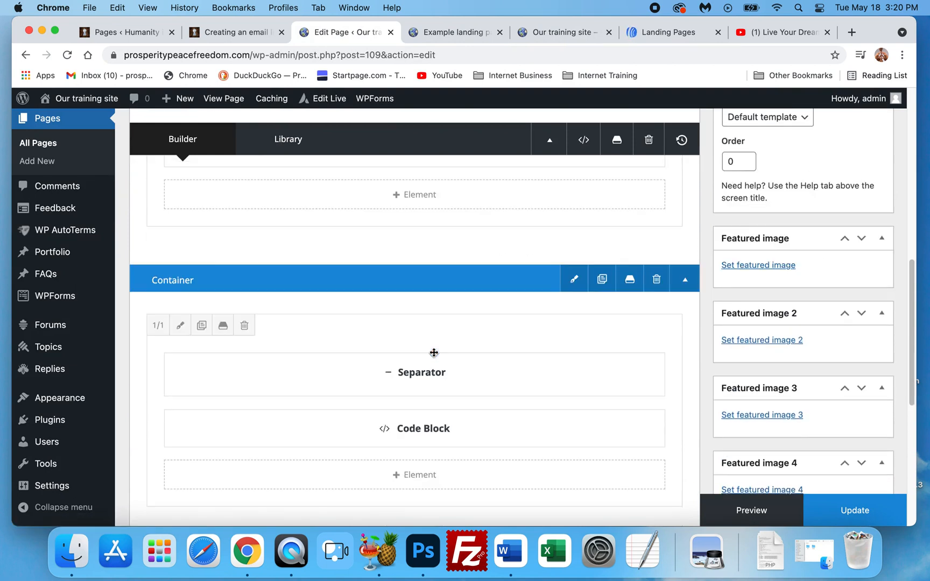
{"action": "scroll", "coordinate": [431, 351], "scroll_direction": "down", "scroll_amount": 4}
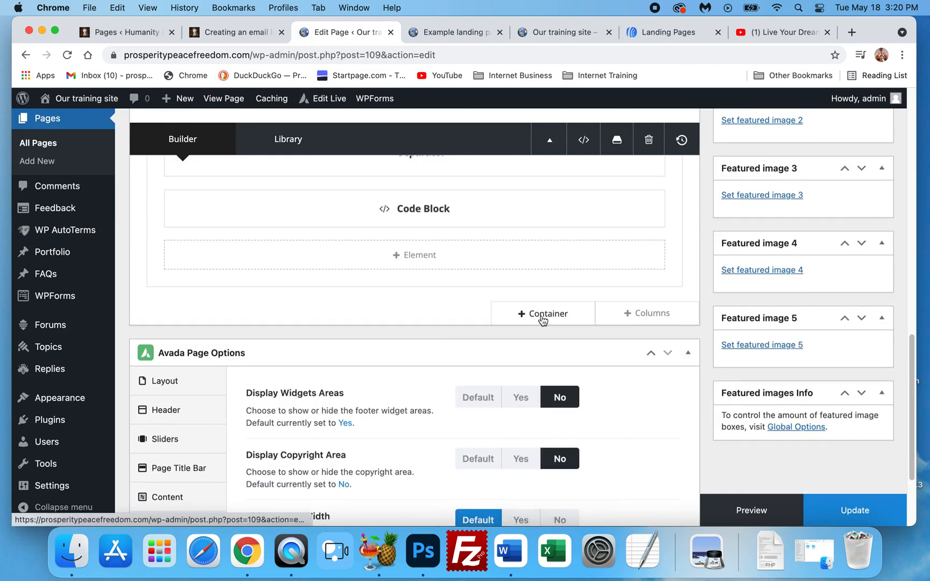
{"action": "left_click", "coordinate": [455, 34]}
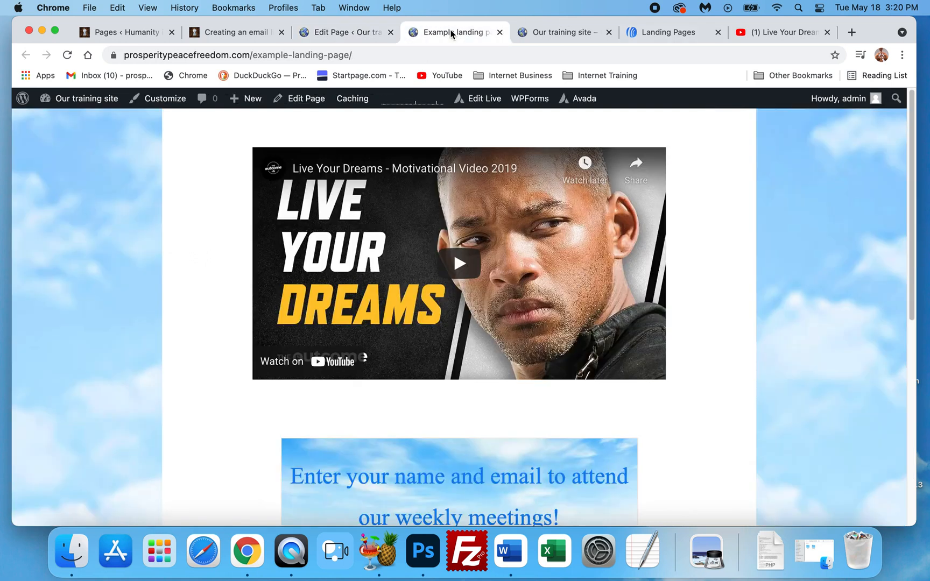
{"action": "scroll", "coordinate": [380, 277], "scroll_direction": "down", "scroll_amount": 5}
{"action": "scroll", "coordinate": [382, 280], "scroll_direction": "up", "scroll_amount": 4}
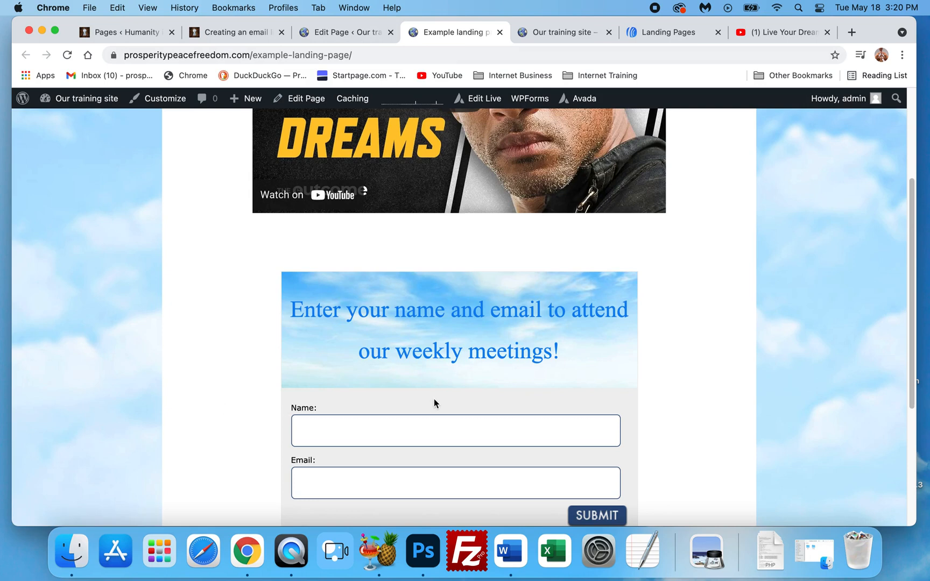
Insert a container with three 1/3 columns below the sign-up form's container in Avada Builder
{"action": "left_click", "coordinate": [325, 32]}
{"action": "scroll", "coordinate": [417, 291], "scroll_direction": "up", "scroll_amount": 1}
{"action": "mouse_move", "coordinate": [415, 298]}
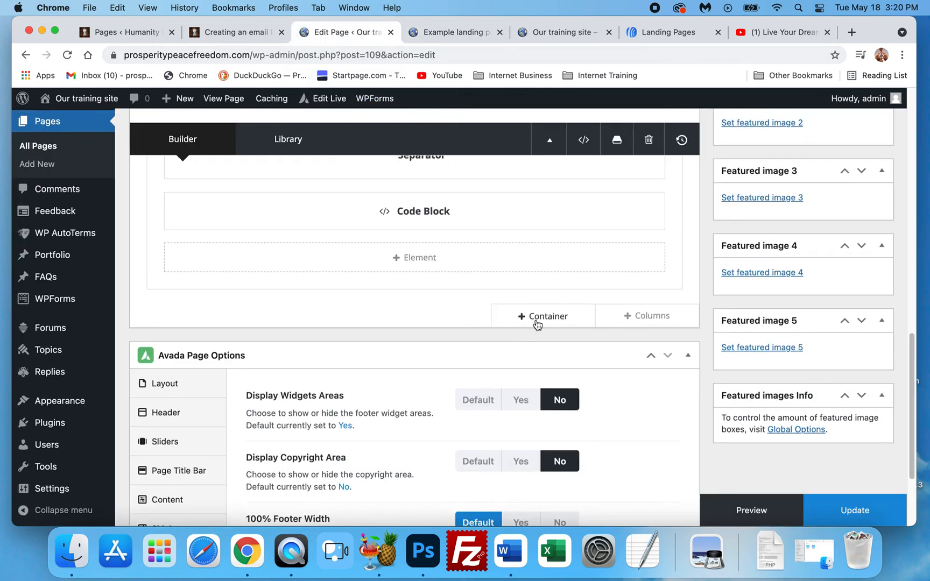
{"action": "scroll", "coordinate": [426, 226], "scroll_direction": "up", "scroll_amount": 3}
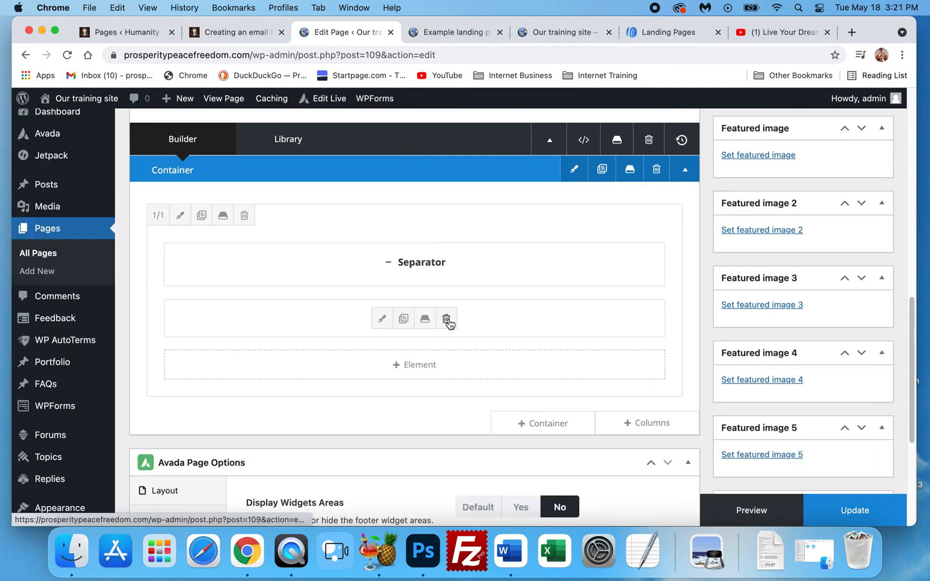
{"action": "left_click", "coordinate": [544, 426]}
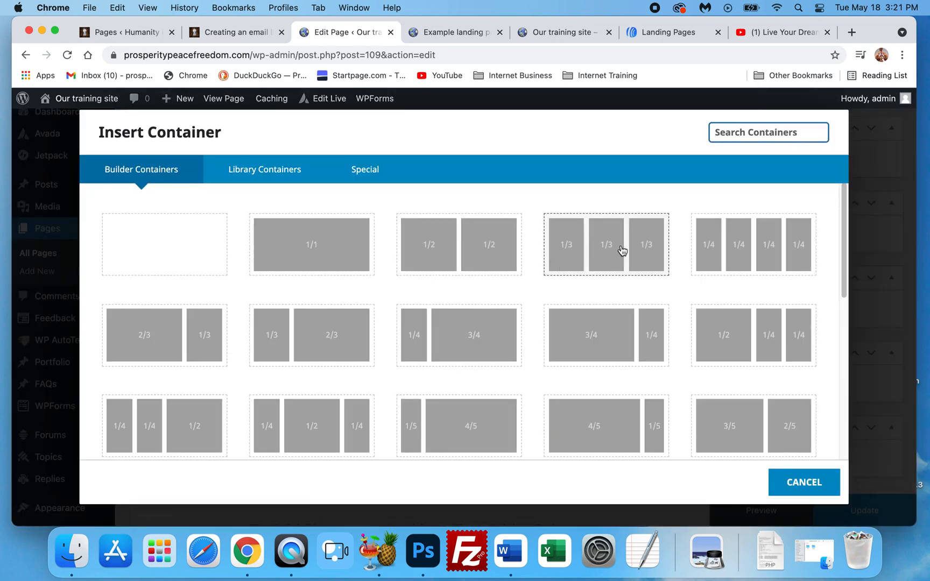
{"action": "left_click", "coordinate": [602, 255]}
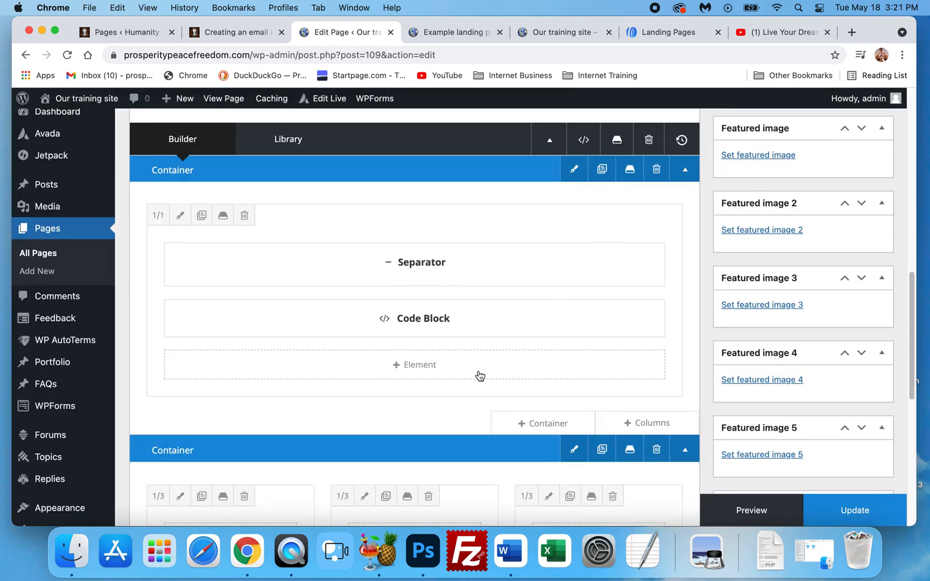
{"action": "scroll", "coordinate": [480, 376], "scroll_direction": "down", "scroll_amount": 3}
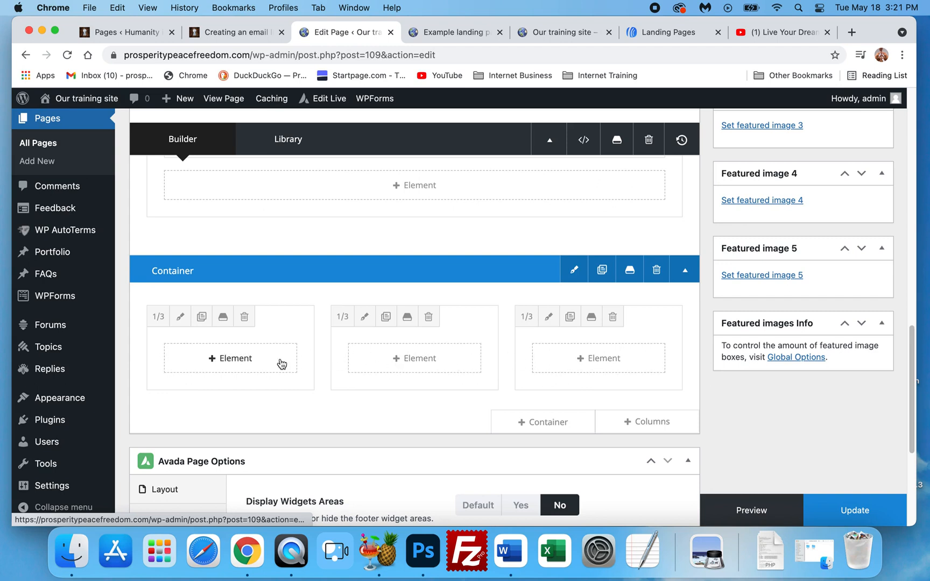
Look over the new three-column container and the container with the separator and code block above it
{"action": "scroll", "coordinate": [280, 364], "scroll_direction": "down", "scroll_amount": 1}
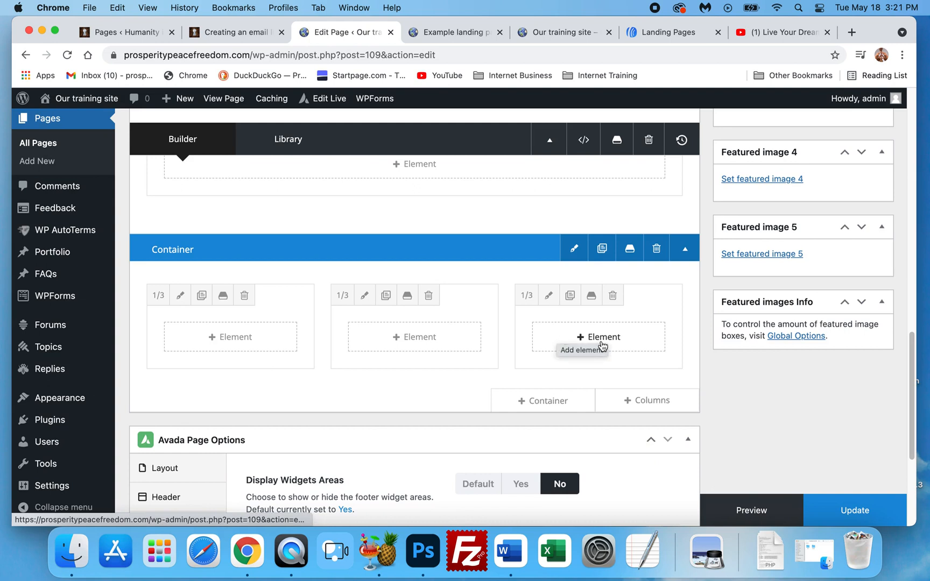
{"action": "scroll", "coordinate": [419, 343], "scroll_direction": "down", "scroll_amount": 1}
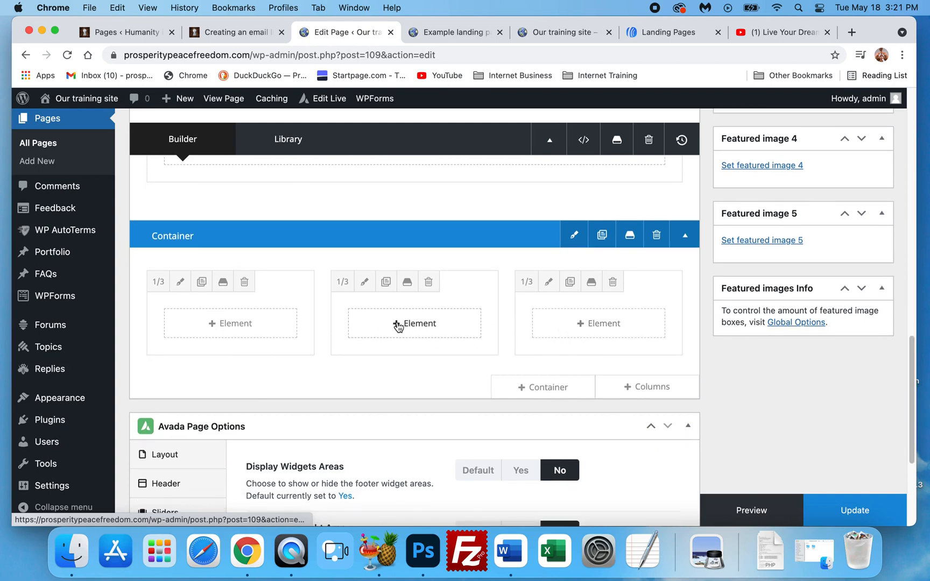
{"action": "scroll", "coordinate": [414, 325], "scroll_direction": "down", "scroll_amount": 1}
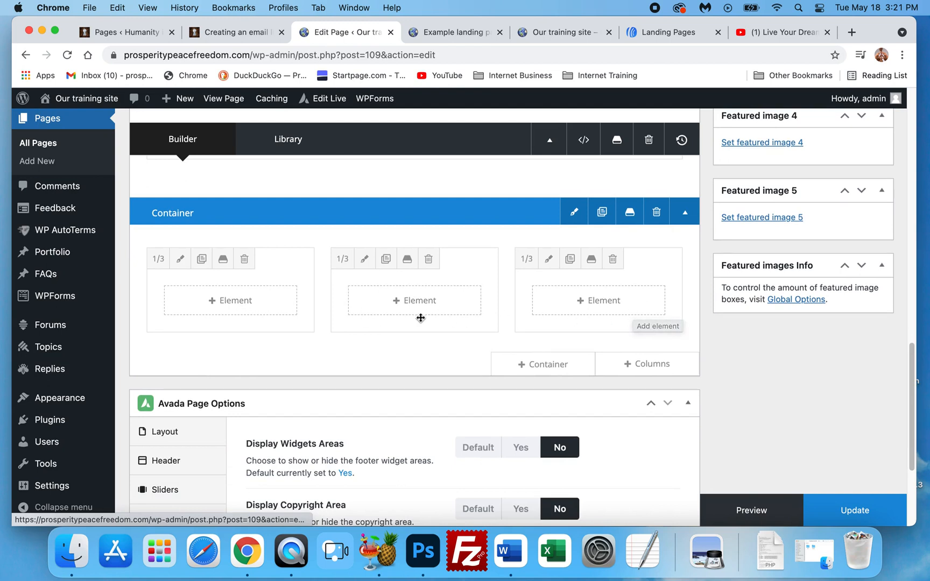
{"action": "scroll", "coordinate": [420, 321], "scroll_direction": "up", "scroll_amount": 5}
{"action": "scroll", "coordinate": [423, 334], "scroll_direction": "down", "scroll_amount": 1}
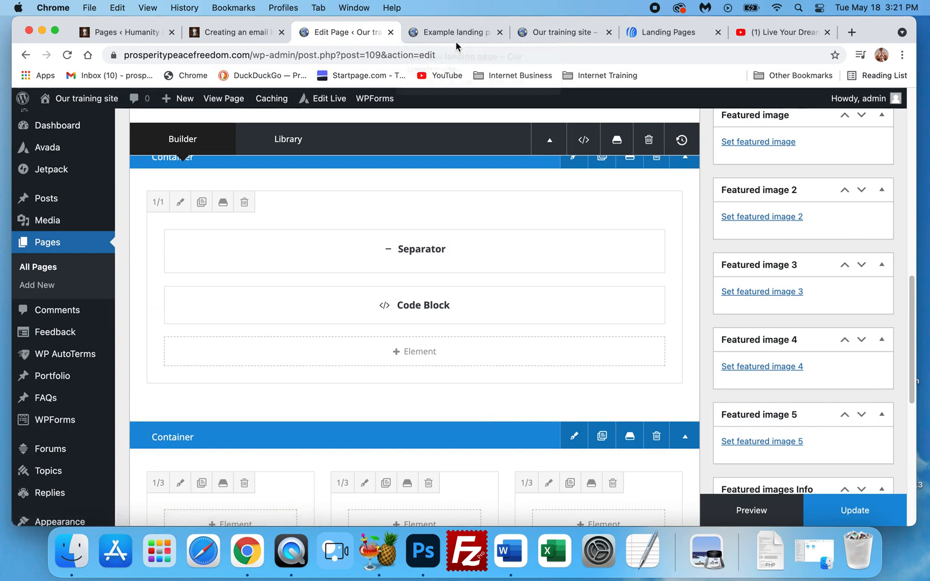
{"action": "scroll", "coordinate": [541, 350], "scroll_direction": "down", "scroll_amount": 1}
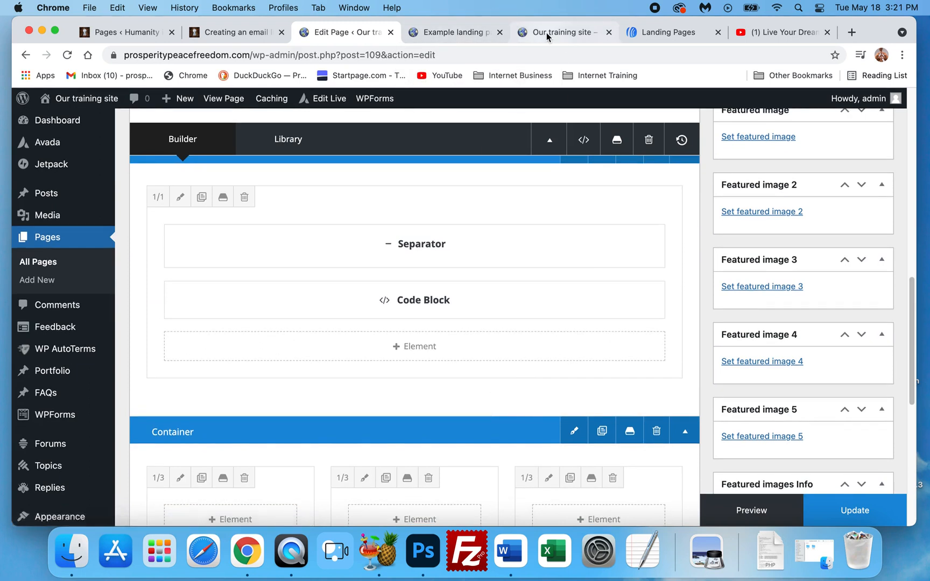
{"action": "scroll", "coordinate": [177, 387], "scroll_direction": "down", "scroll_amount": 2}
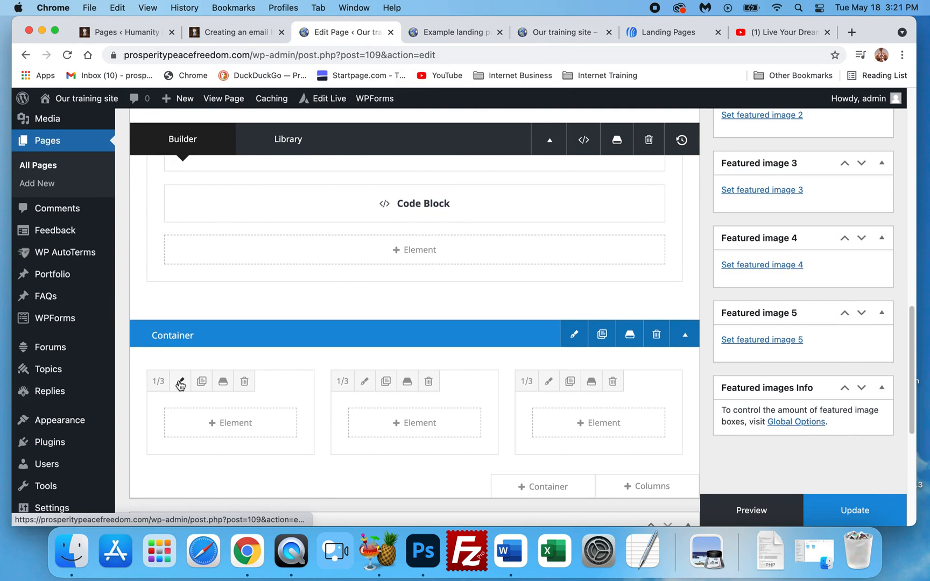
Open the settings of the first 1/3 column and review its general and design options, from width and spacing through box shadow
{"action": "left_click", "coordinate": [181, 384]}
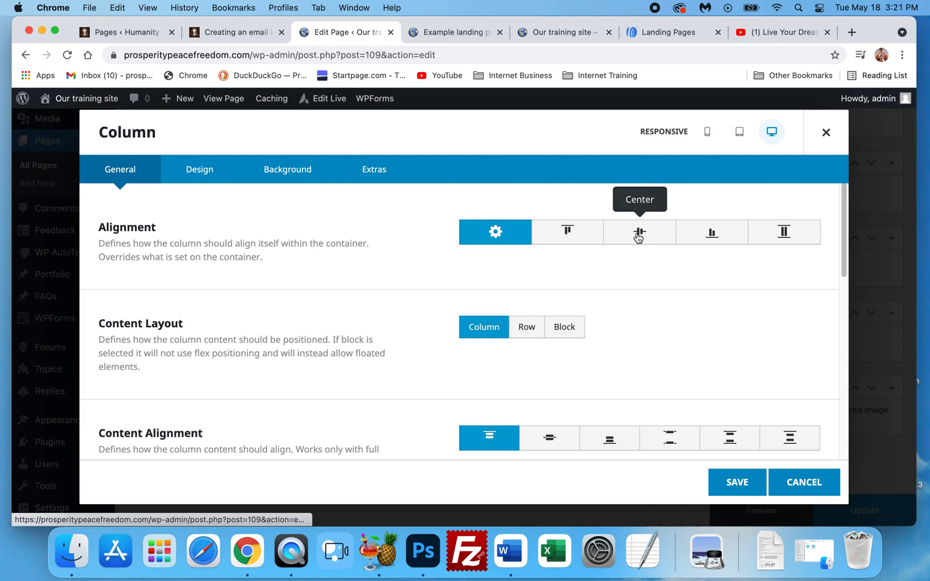
{"action": "left_click", "coordinate": [198, 182]}
{"action": "scroll", "coordinate": [300, 272], "scroll_direction": "down", "scroll_amount": 2}
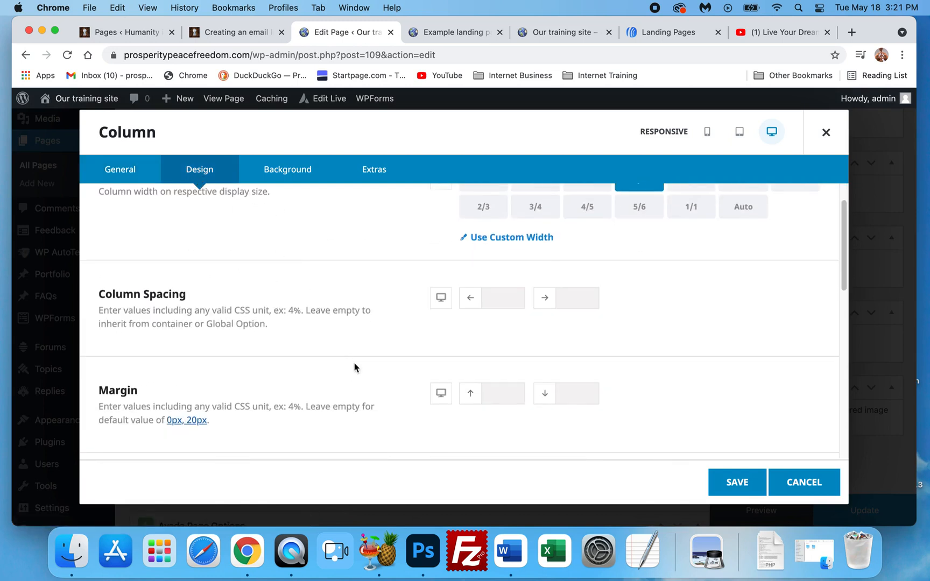
{"action": "scroll", "coordinate": [284, 366], "scroll_direction": "down", "scroll_amount": 5}
{"action": "scroll", "coordinate": [278, 349], "scroll_direction": "down", "scroll_amount": 7}
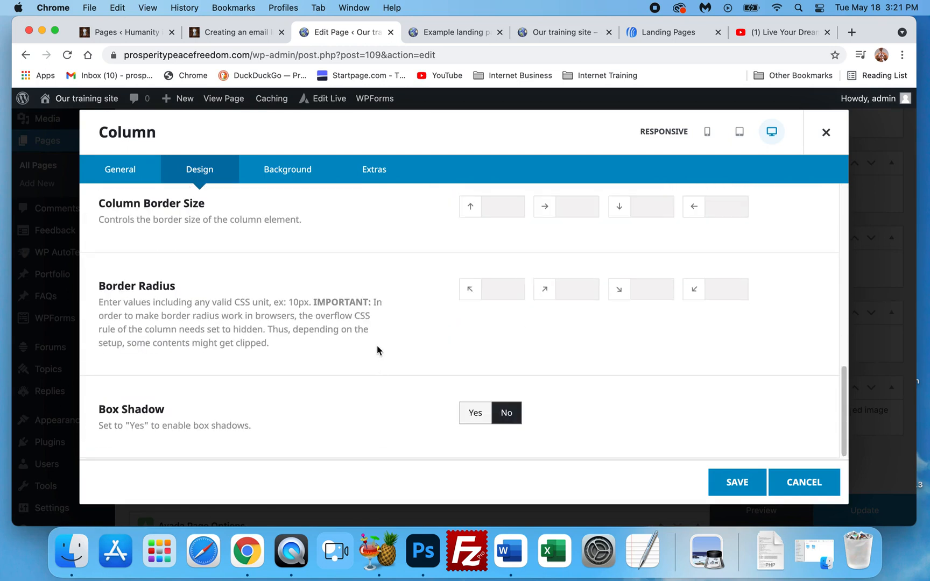
{"action": "scroll", "coordinate": [377, 347], "scroll_direction": "up", "scroll_amount": 14}
{"action": "scroll", "coordinate": [363, 353], "scroll_direction": "down", "scroll_amount": 11}
{"action": "scroll", "coordinate": [355, 355], "scroll_direction": "down", "scroll_amount": 4}
{"action": "scroll", "coordinate": [353, 353], "scroll_direction": "up", "scroll_amount": 14}
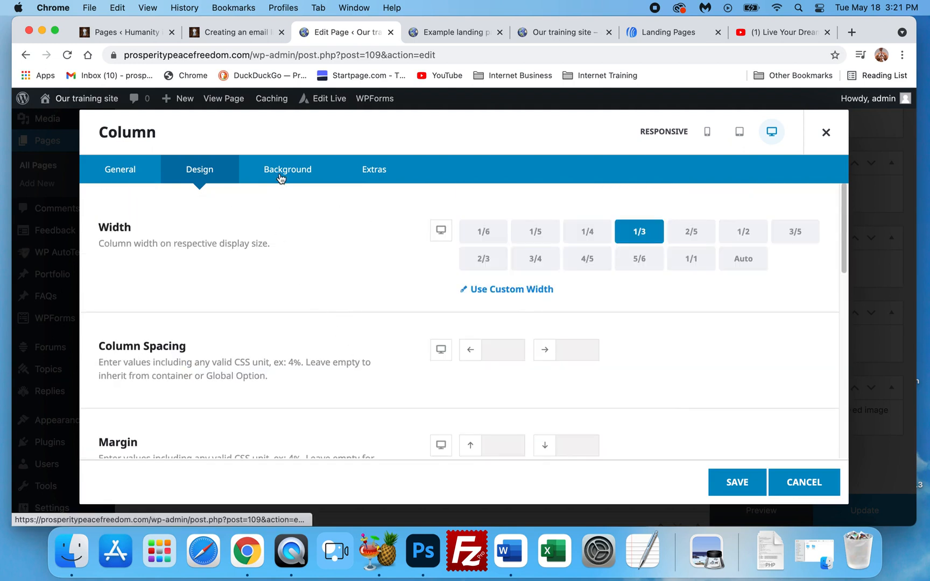
Review the column's background options and its rendering logic, filter and animation options, and close the settings without saving
{"action": "left_click", "coordinate": [280, 181]}
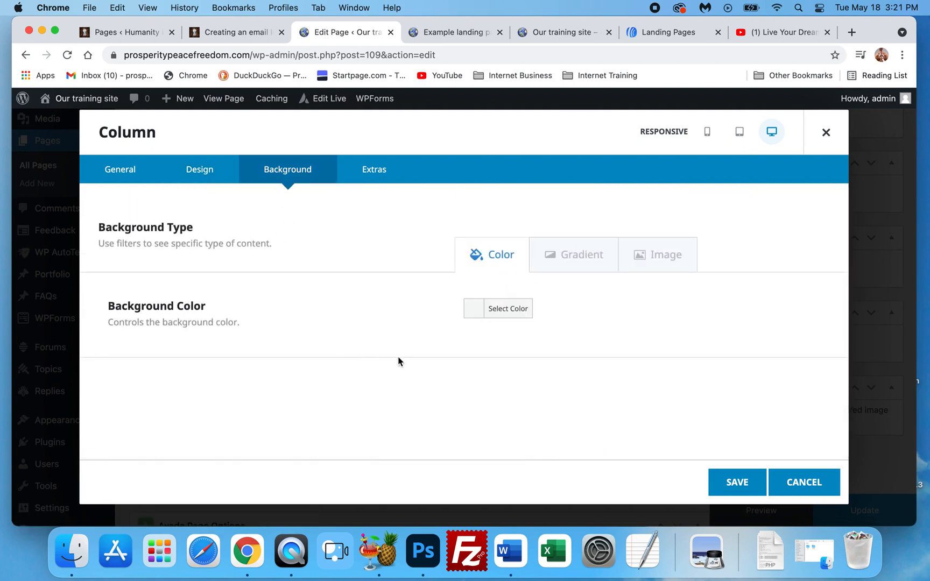
{"action": "left_click", "coordinate": [381, 171]}
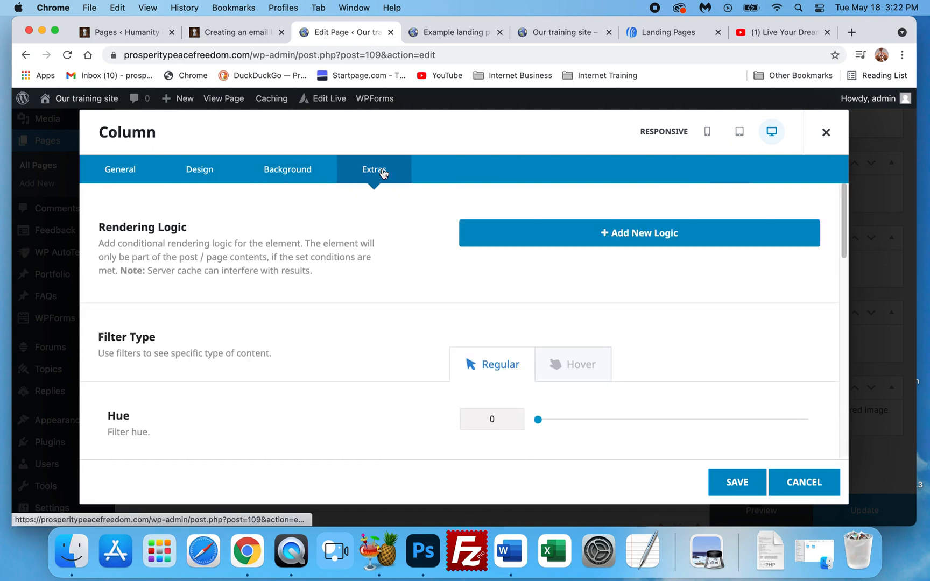
{"action": "scroll", "coordinate": [246, 307], "scroll_direction": "down", "scroll_amount": 2}
{"action": "scroll", "coordinate": [247, 307], "scroll_direction": "down", "scroll_amount": 10}
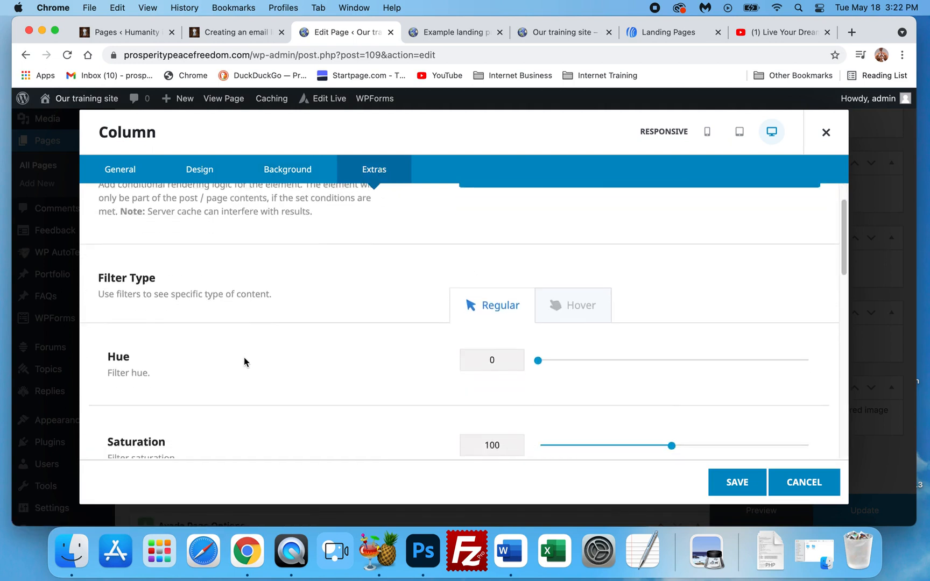
{"action": "scroll", "coordinate": [270, 379], "scroll_direction": "down", "scroll_amount": 7}
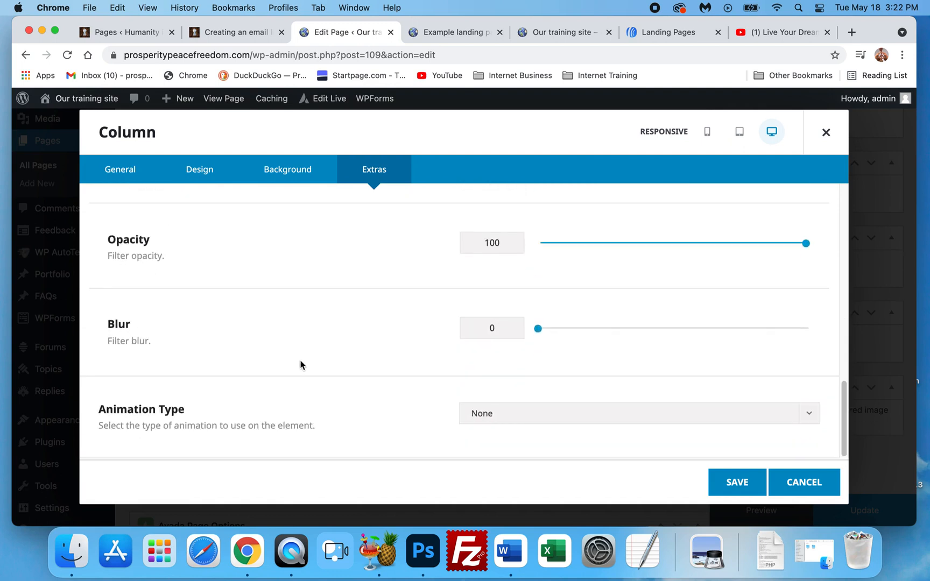
{"action": "scroll", "coordinate": [300, 364], "scroll_direction": "up", "scroll_amount": 8}
{"action": "scroll", "coordinate": [300, 370], "scroll_direction": "up", "scroll_amount": 5}
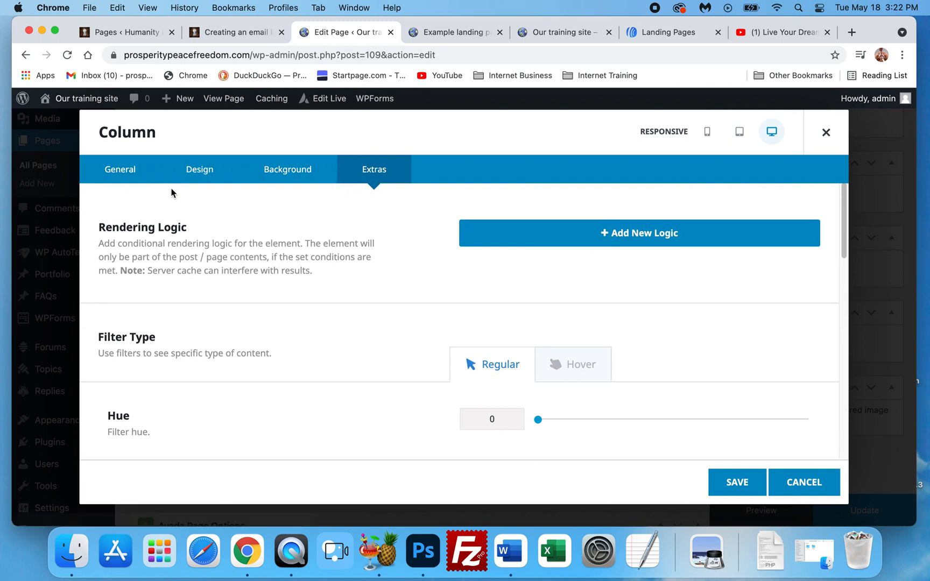
{"action": "left_click", "coordinate": [123, 173]}
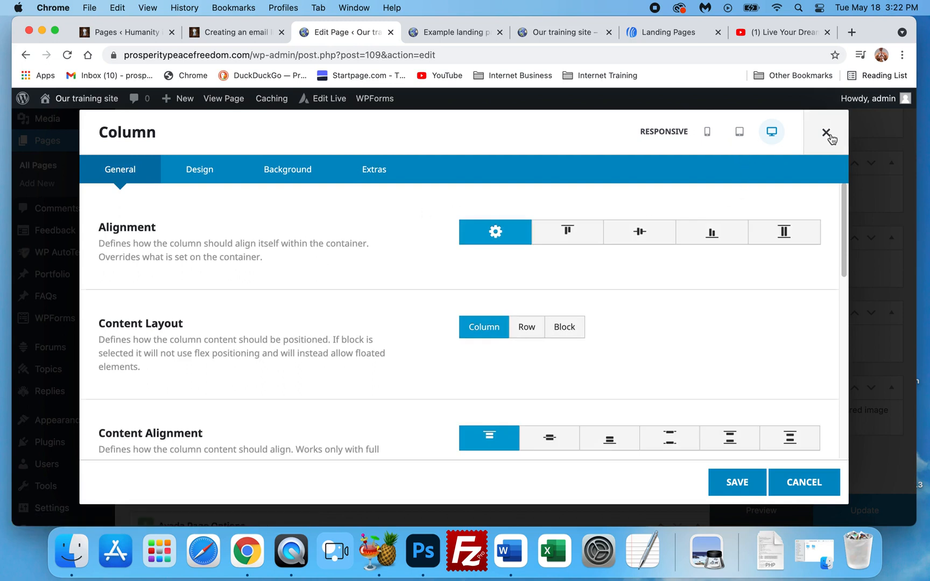
{"action": "key", "text": "Escape"}
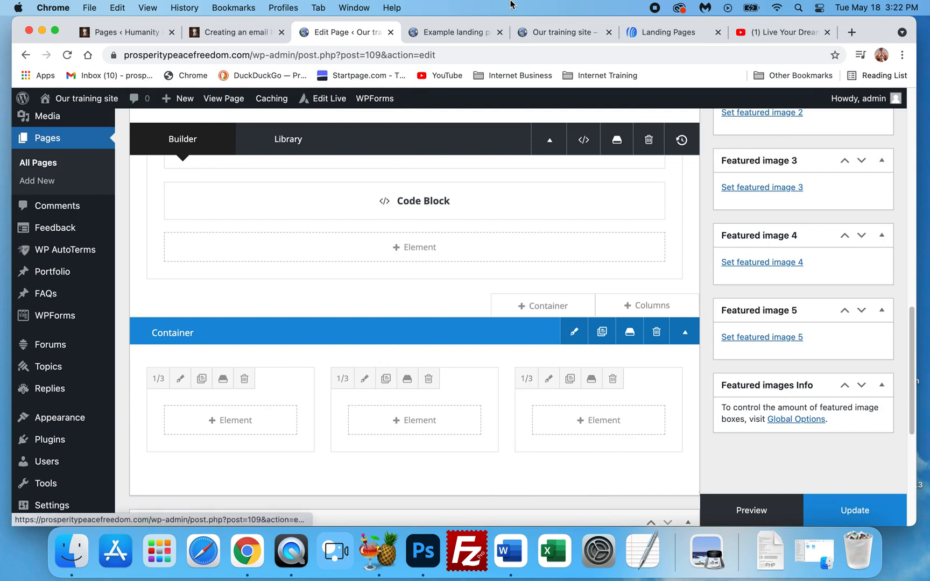
Switch to AWeber and reload its Landing Pages section
{"action": "left_click", "coordinate": [565, 34]}
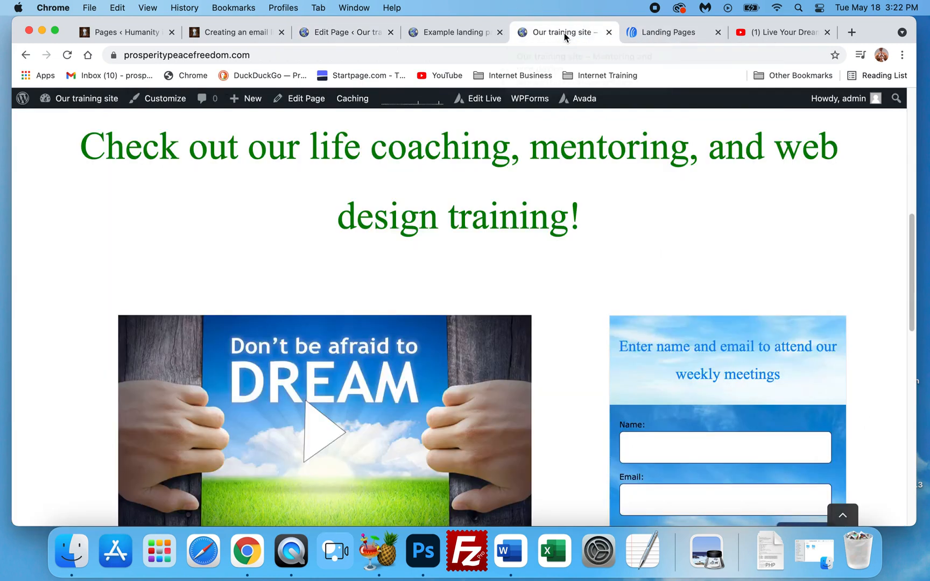
{"action": "left_click", "coordinate": [644, 33]}
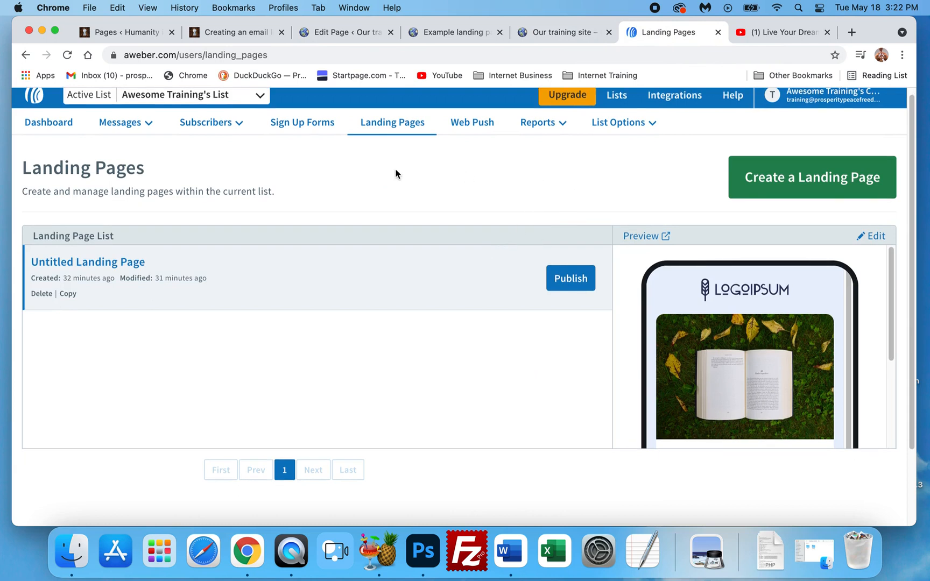
{"action": "left_click", "coordinate": [383, 128]}
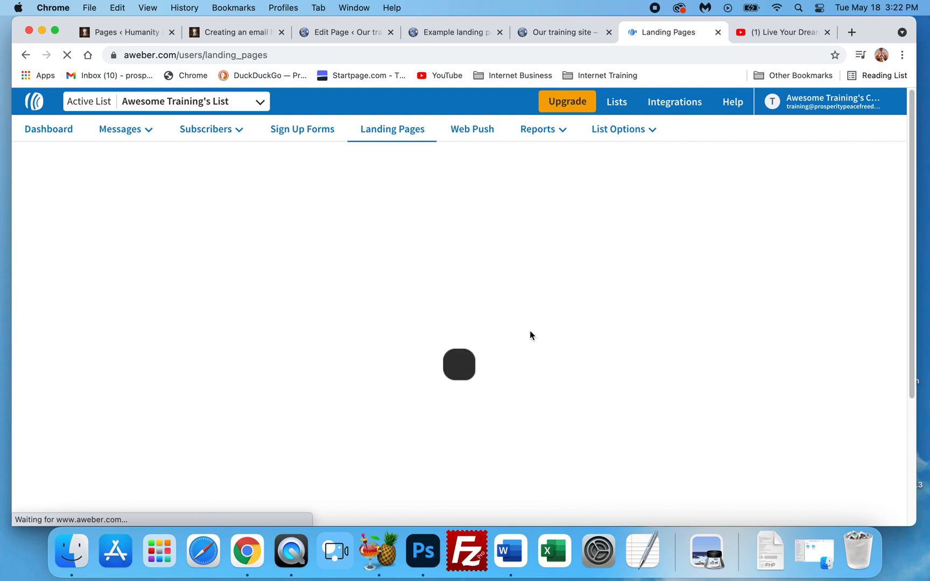
{"action": "left_click", "coordinate": [556, 35]}
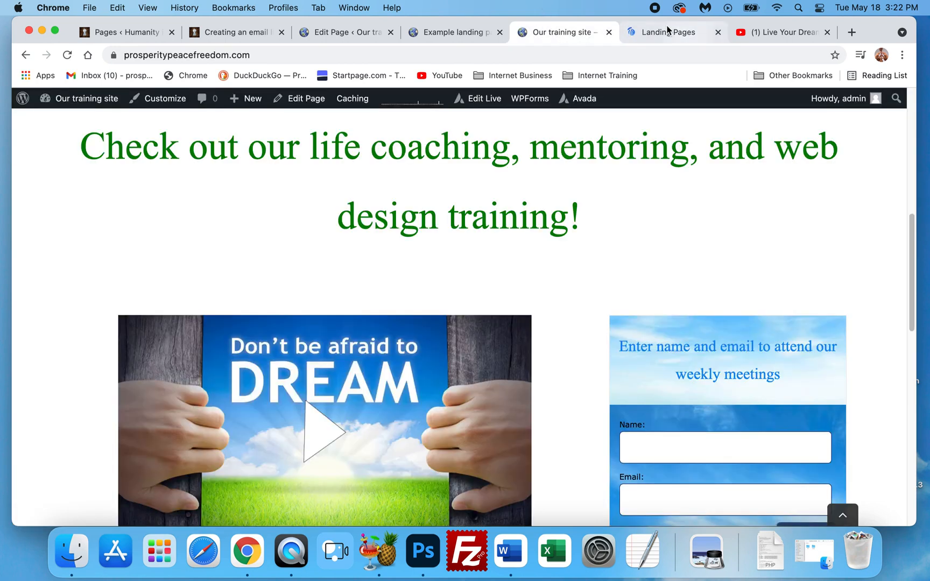
{"action": "left_click", "coordinate": [666, 32]}
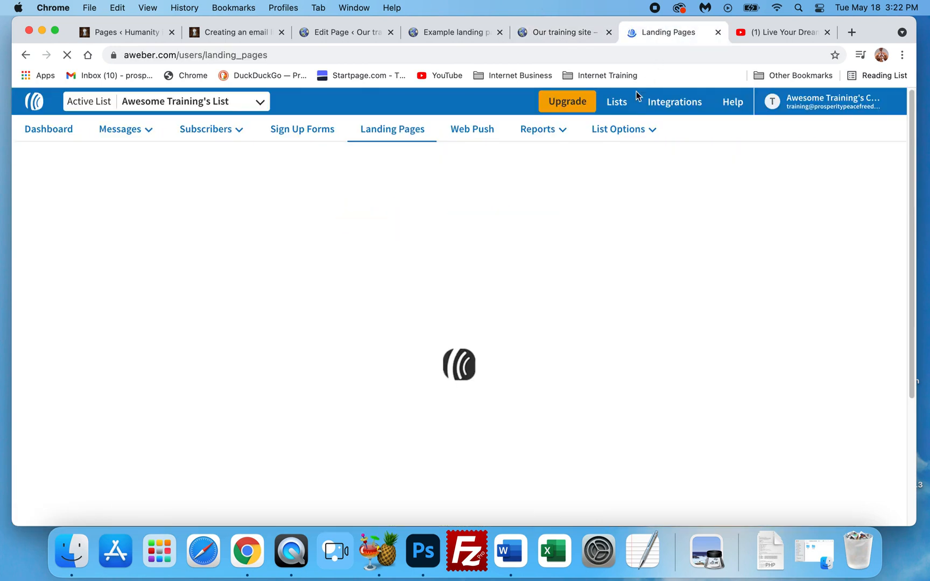
Switch to the published example landing page and examine it from the video through the sign-up form to the footer
{"action": "left_click", "coordinate": [559, 35]}
{"action": "left_click", "coordinate": [433, 32]}
{"action": "scroll", "coordinate": [632, 351], "scroll_direction": "up", "scroll_amount": 3}
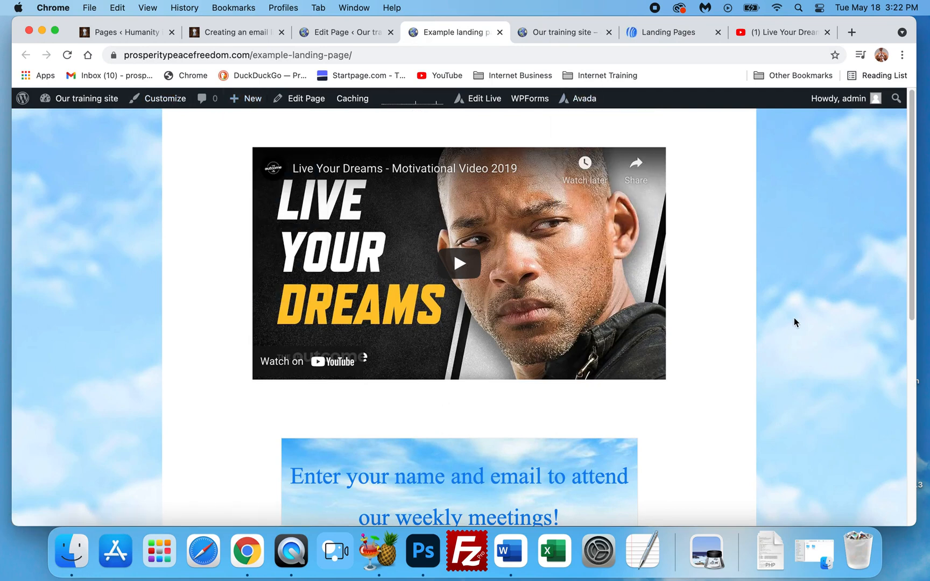
{"action": "scroll", "coordinate": [771, 277], "scroll_direction": "down", "scroll_amount": 1}
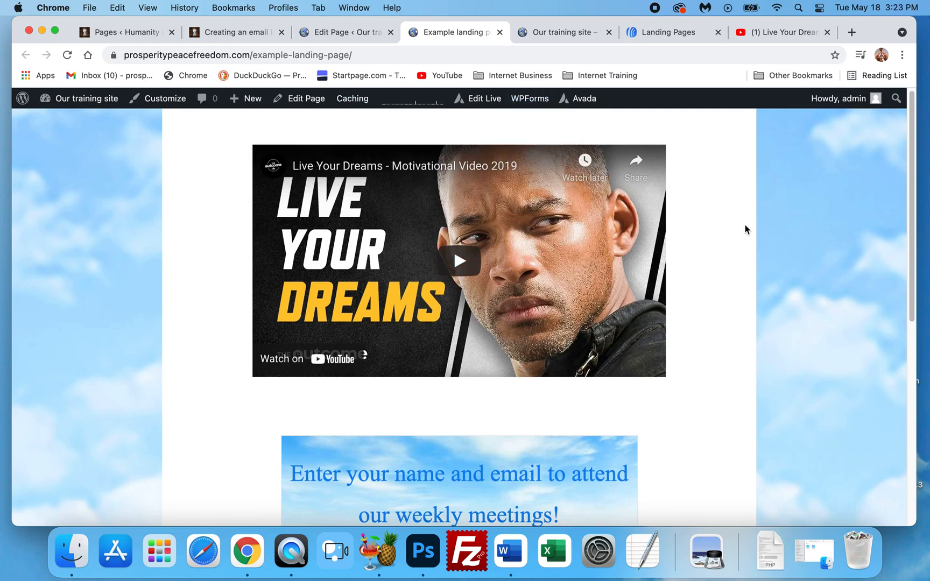
{"action": "scroll", "coordinate": [745, 228], "scroll_direction": "down", "scroll_amount": 5}
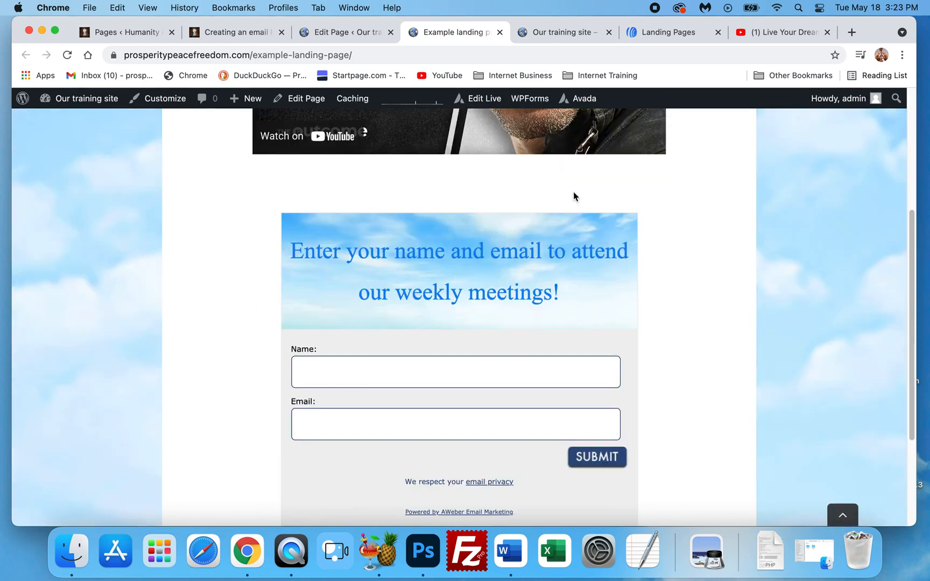
{"action": "scroll", "coordinate": [312, 270], "scroll_direction": "down", "scroll_amount": 1}
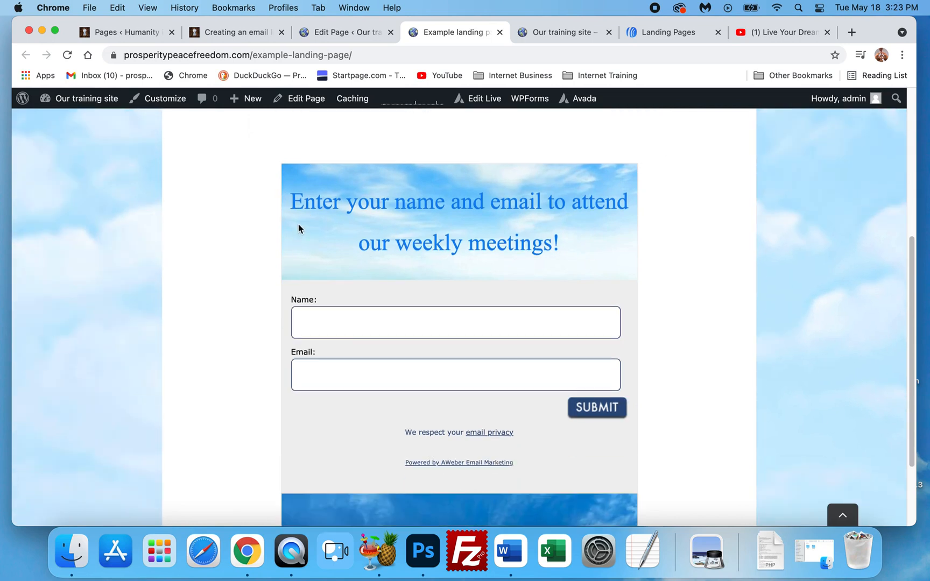
{"action": "scroll", "coordinate": [604, 311], "scroll_direction": "down", "scroll_amount": 3}
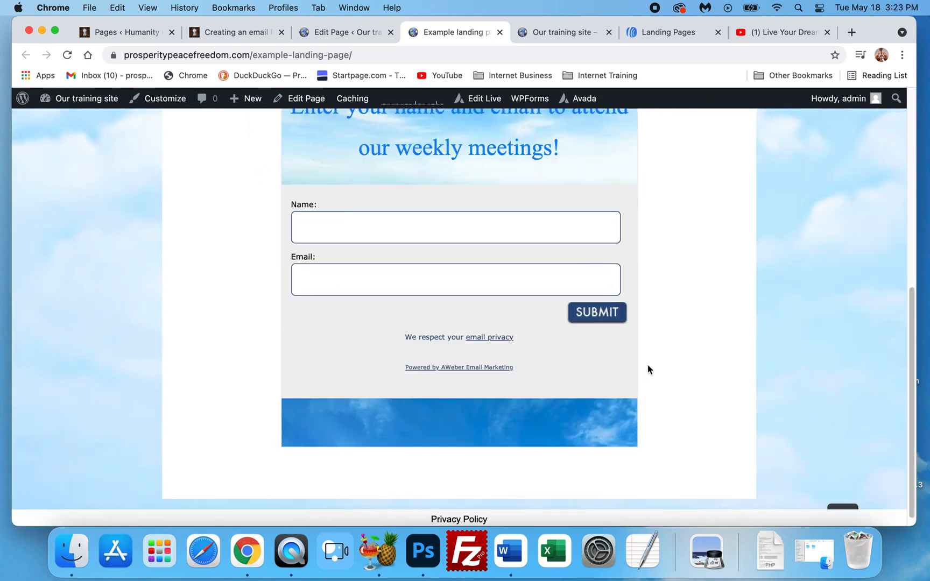
{"action": "scroll", "coordinate": [612, 409], "scroll_direction": "up", "scroll_amount": 10}
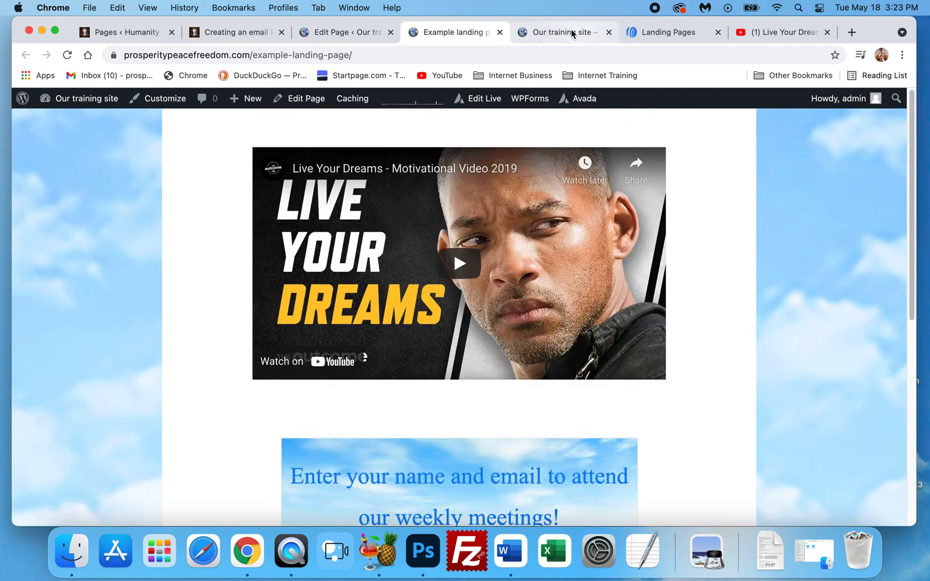
Switch to AWeber, start a new landing page and browse the full template gallery down to the Coupon Opt-In row
{"action": "left_click", "coordinate": [666, 40]}
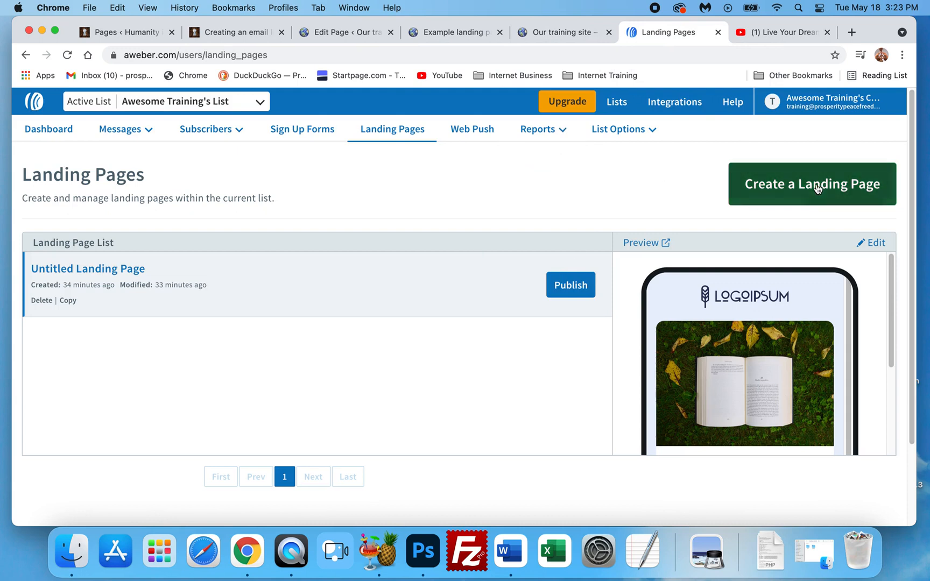
{"action": "left_click", "coordinate": [811, 187]}
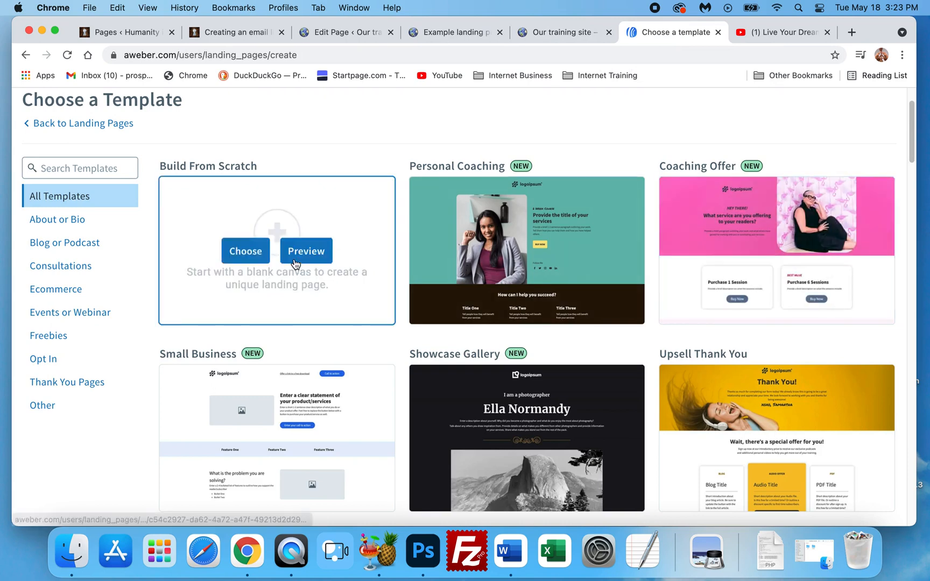
{"action": "scroll", "coordinate": [638, 301], "scroll_direction": "down", "scroll_amount": 3}
{"action": "scroll", "coordinate": [631, 316], "scroll_direction": "down", "scroll_amount": 8}
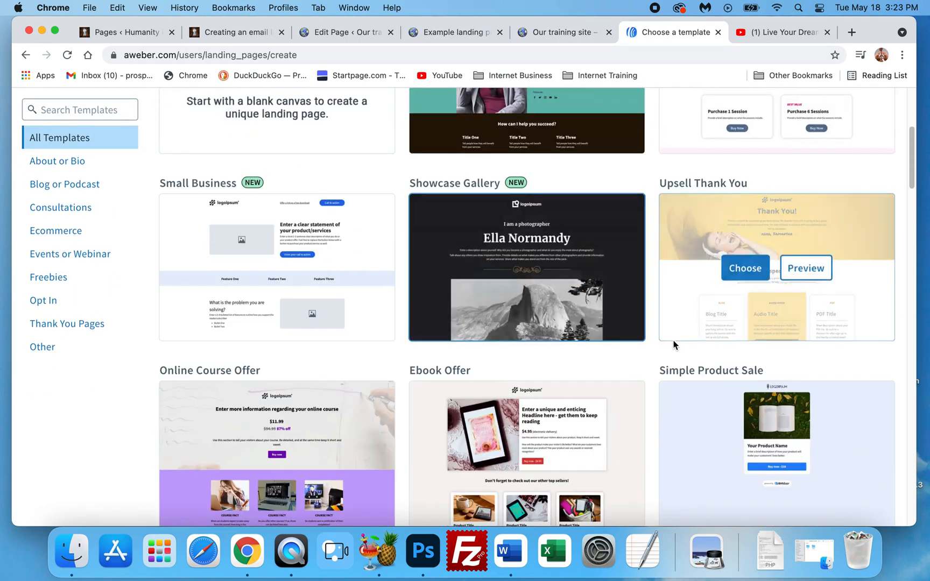
{"action": "scroll", "coordinate": [638, 360], "scroll_direction": "down", "scroll_amount": 10}
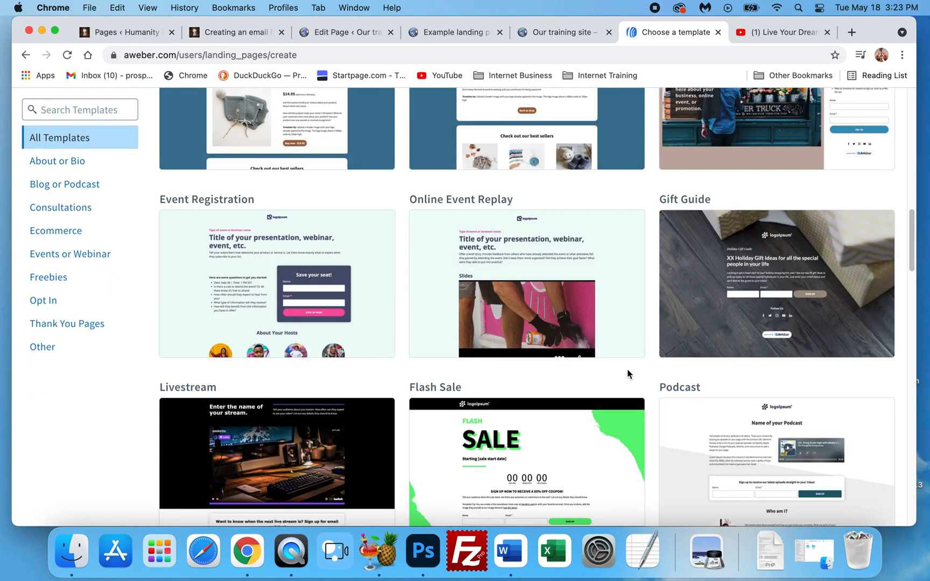
{"action": "mouse_move", "coordinate": [668, 355]}
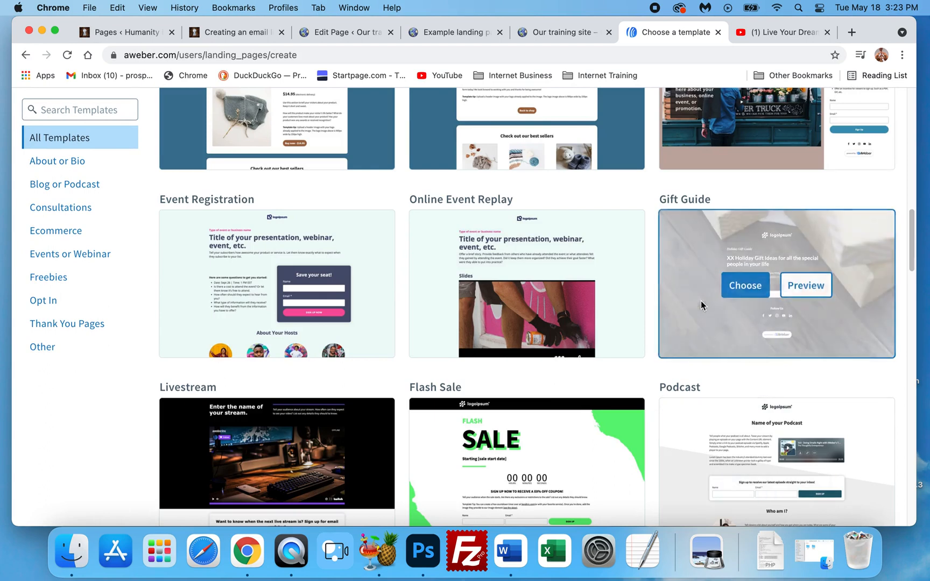
{"action": "scroll", "coordinate": [703, 362], "scroll_direction": "down", "scroll_amount": 1}
{"action": "scroll", "coordinate": [670, 362], "scroll_direction": "down", "scroll_amount": 5}
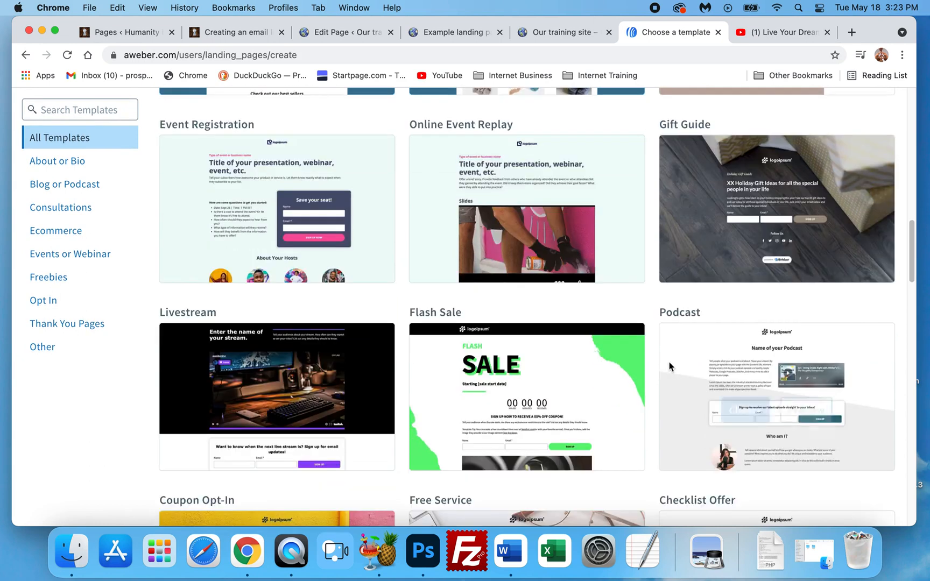
{"action": "scroll", "coordinate": [654, 363], "scroll_direction": "down", "scroll_amount": 2}
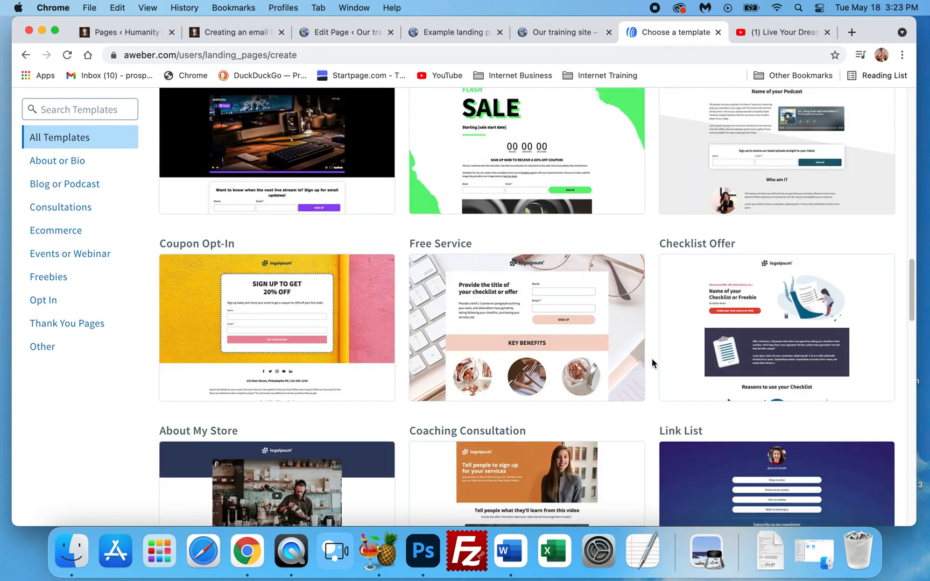
{"action": "mouse_move", "coordinate": [667, 283]}
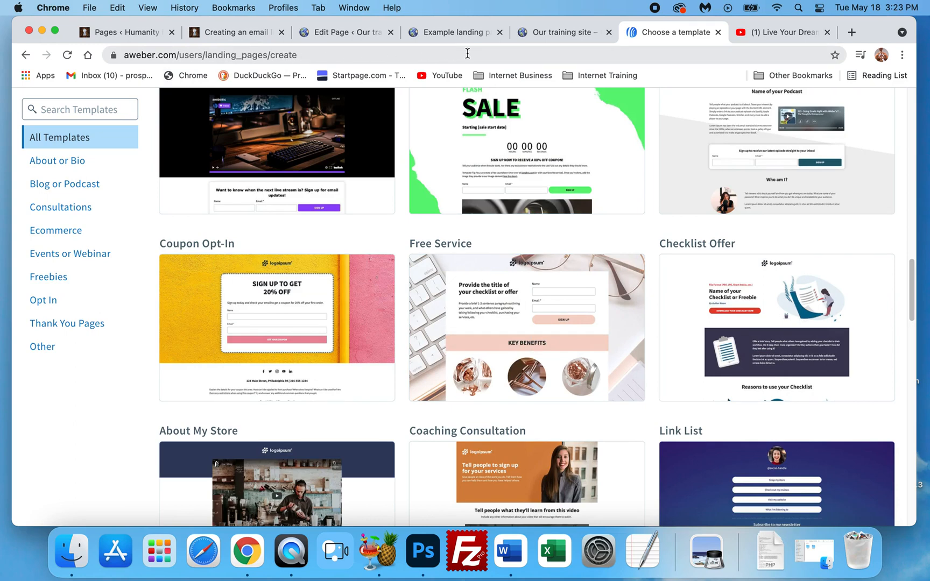
Browse further through the landing page templates and open a preview of the Simple Sign Up template
{"action": "scroll", "coordinate": [458, 334], "scroll_direction": "down", "scroll_amount": 5}
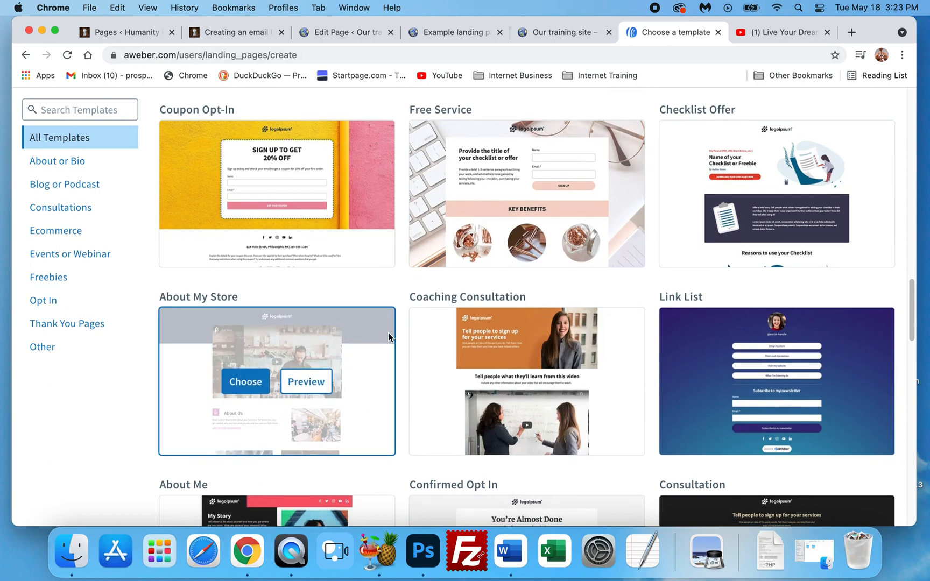
{"action": "mouse_move", "coordinate": [414, 344]}
{"action": "mouse_move", "coordinate": [323, 316]}
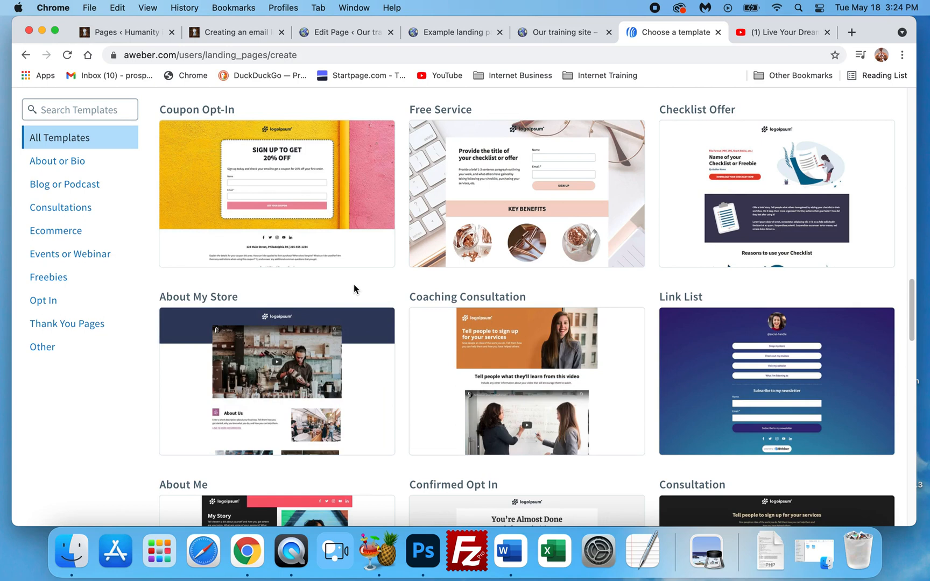
{"action": "scroll", "coordinate": [370, 363], "scroll_direction": "down", "scroll_amount": 10}
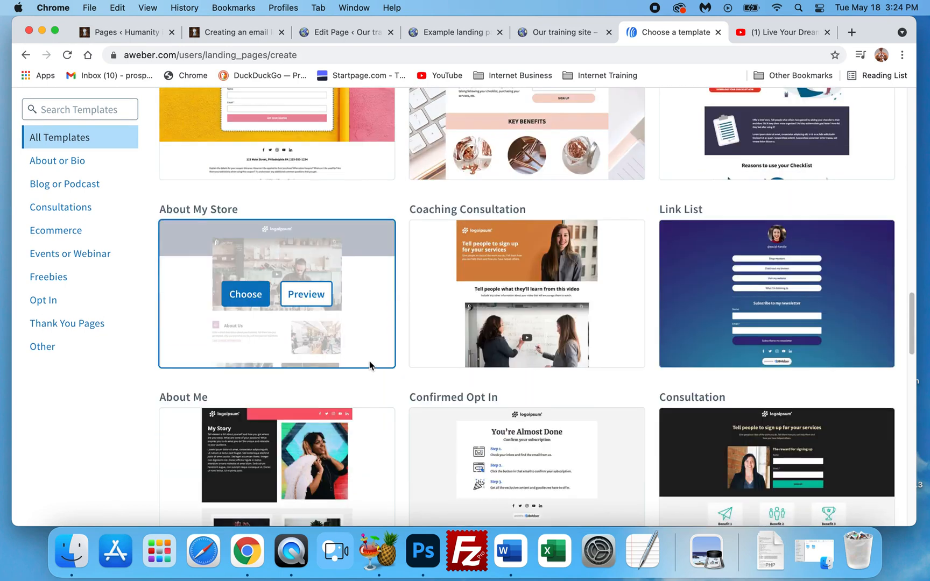
{"action": "scroll", "coordinate": [412, 360], "scroll_direction": "down", "scroll_amount": 3}
{"action": "mouse_move", "coordinate": [555, 379]}
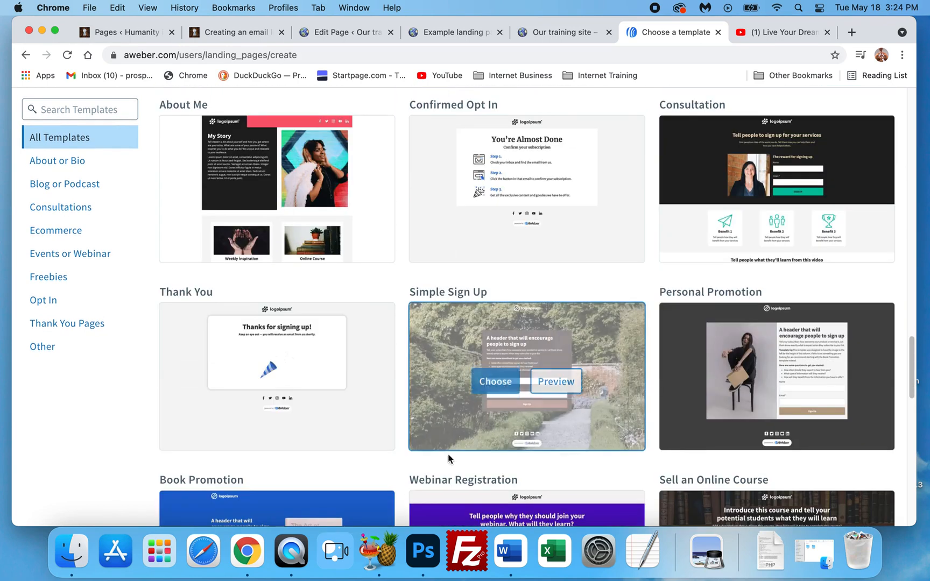
{"action": "left_click", "coordinate": [555, 378]}
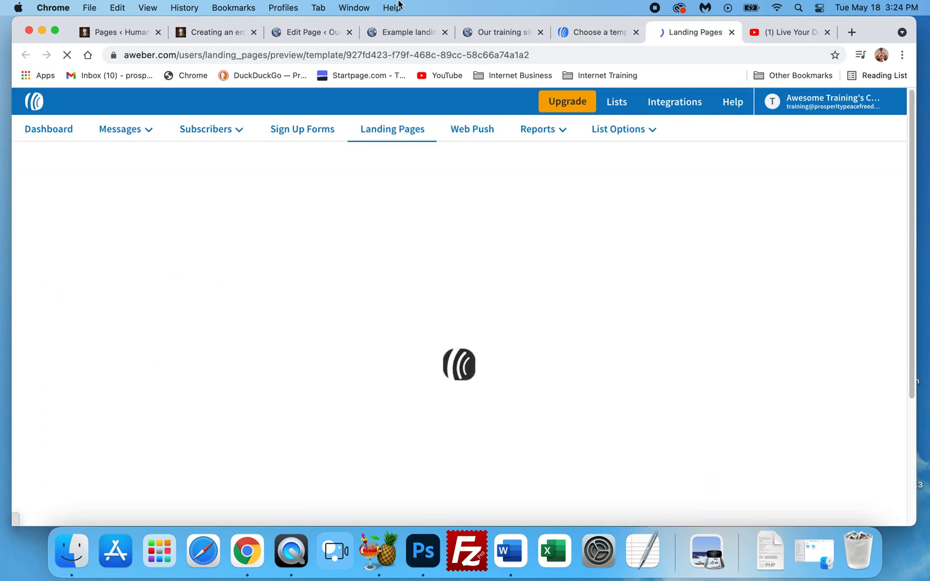
Switch to the published example landing page and review its video and sign-up form
{"action": "left_click", "coordinate": [221, 32]}
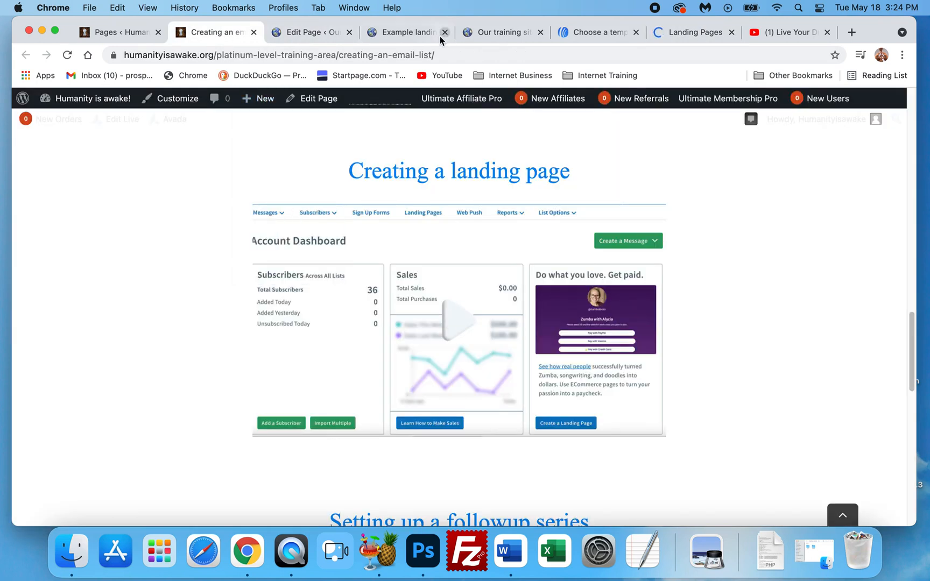
{"action": "left_click", "coordinate": [424, 34]}
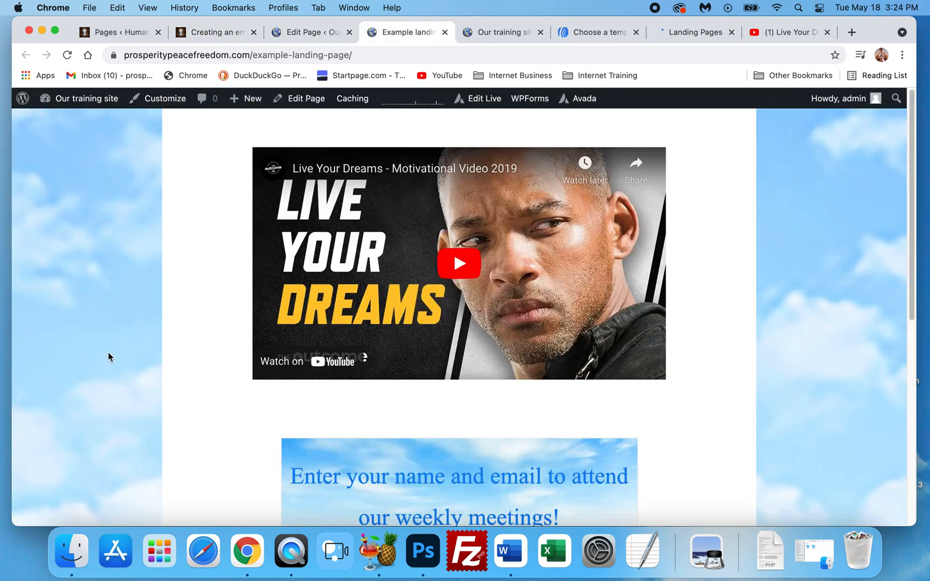
{"action": "scroll", "coordinate": [424, 431], "scroll_direction": "down", "scroll_amount": 3}
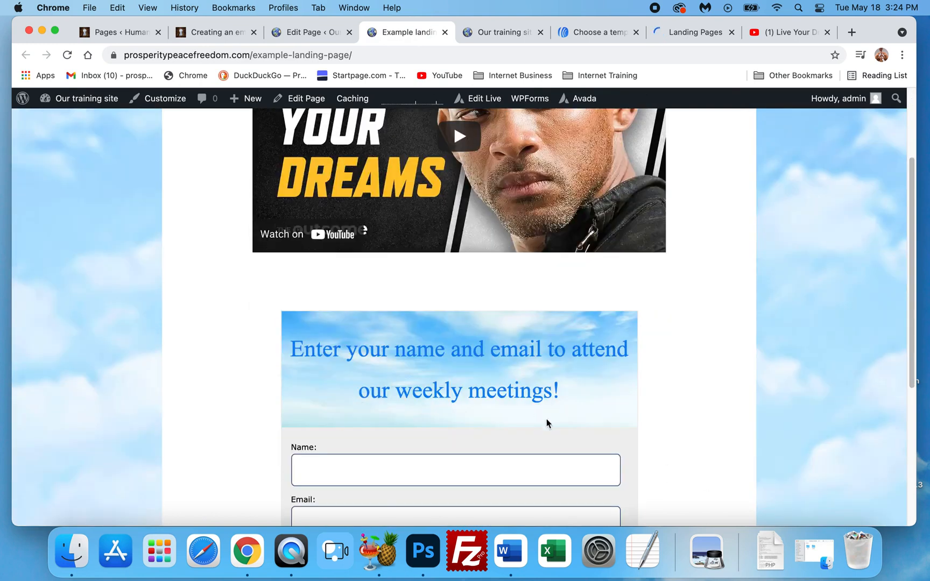
{"action": "scroll", "coordinate": [736, 386], "scroll_direction": "up", "scroll_amount": 3}
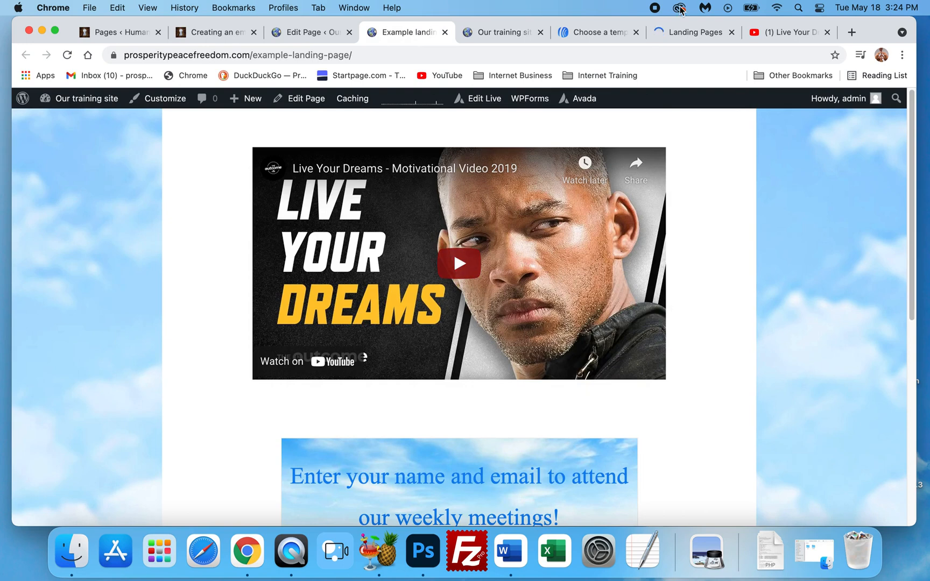
Return to the AWeber template gallery and look over the templates around Simple Sign Up and Webinar Registration
{"action": "left_click", "coordinate": [660, 33]}
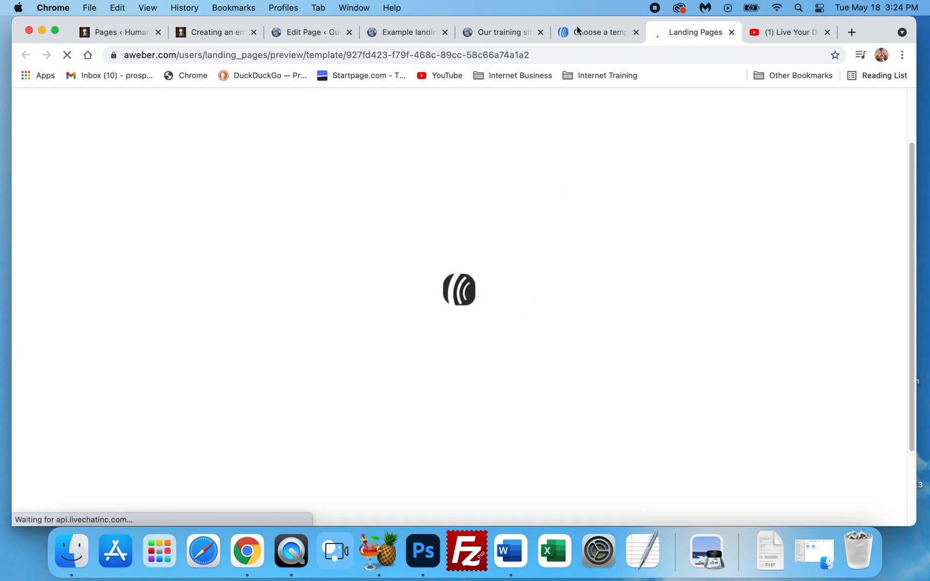
{"action": "left_click", "coordinate": [602, 29]}
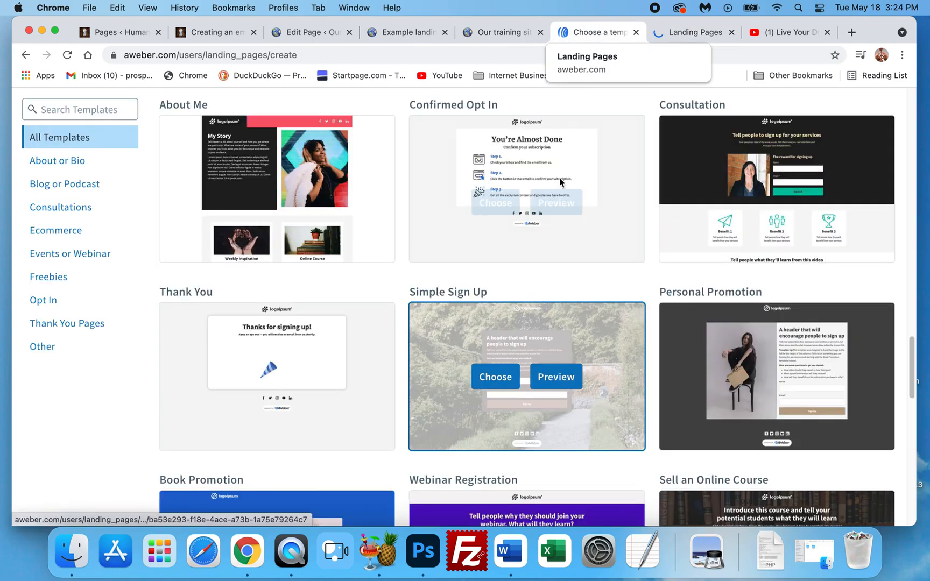
{"action": "scroll", "coordinate": [633, 349], "scroll_direction": "down", "scroll_amount": 2}
{"action": "scroll", "coordinate": [633, 353], "scroll_direction": "down", "scroll_amount": 2}
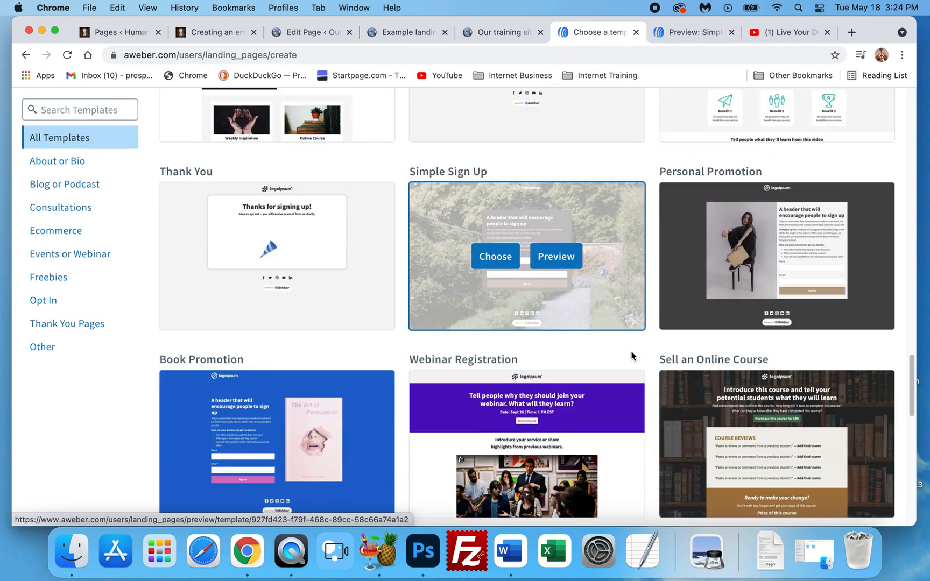
{"action": "scroll", "coordinate": [633, 355], "scroll_direction": "down", "scroll_amount": 2}
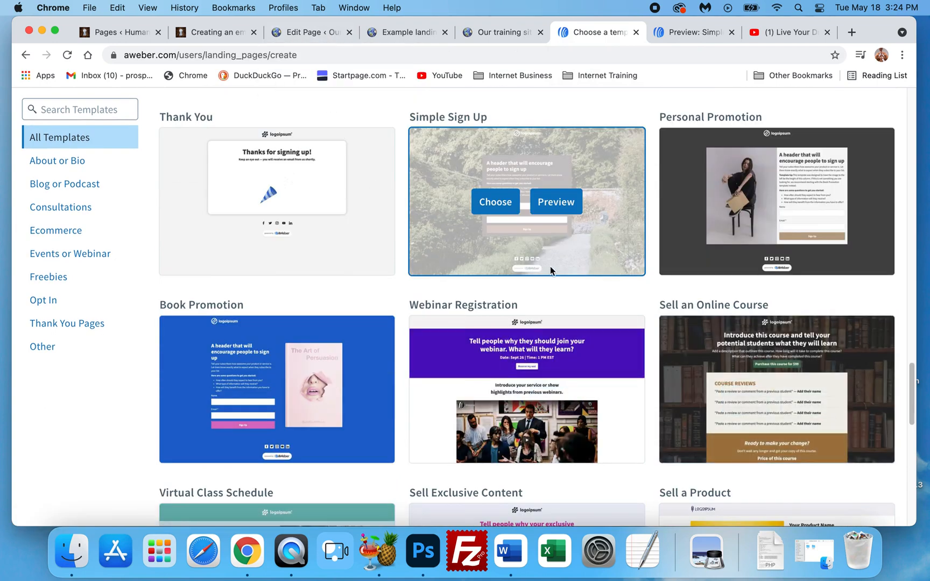
{"action": "scroll", "coordinate": [654, 301], "scroll_direction": "up", "scroll_amount": 2}
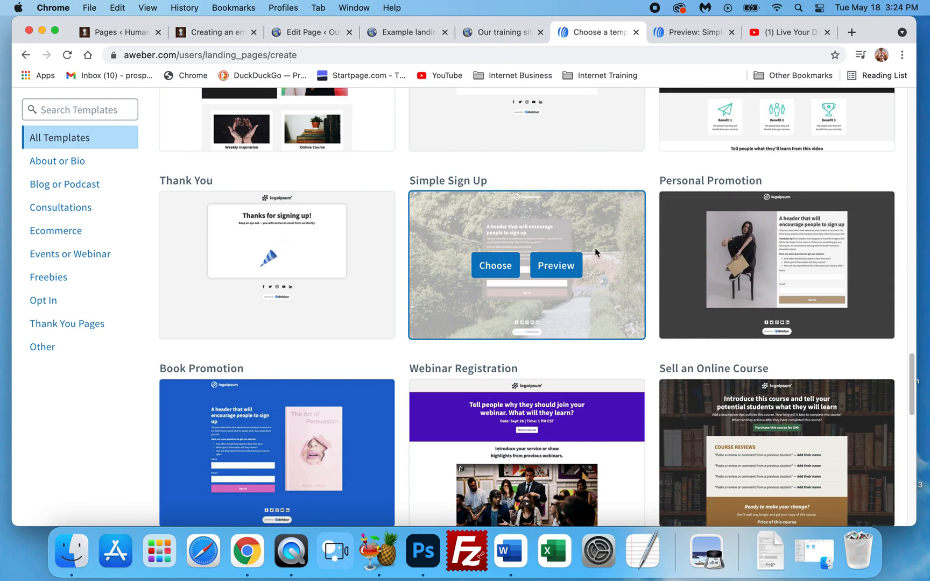
View the preview of the Simple Sign Up template and close it
{"action": "left_click", "coordinate": [693, 36]}
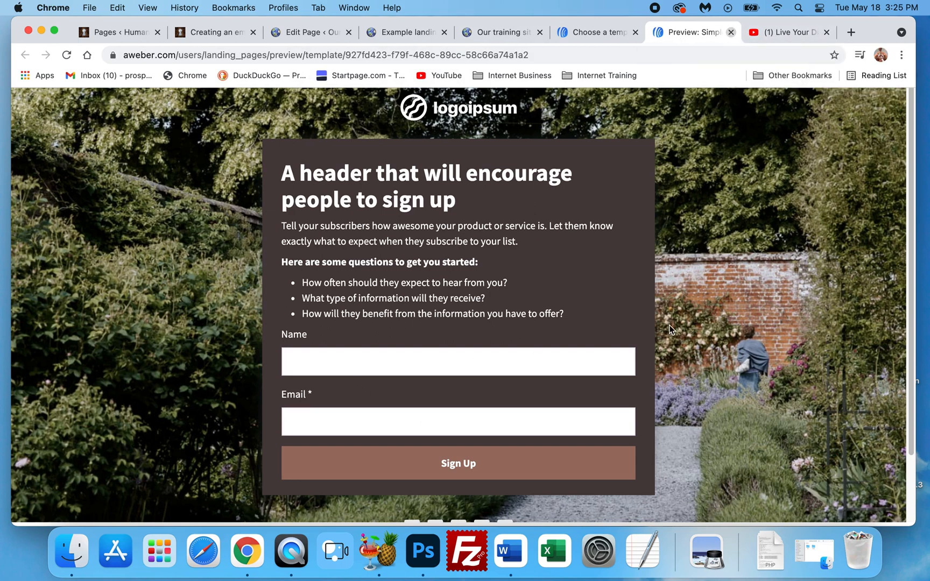
{"action": "left_click", "coordinate": [732, 34]}
{"action": "left_click", "coordinate": [612, 264]}
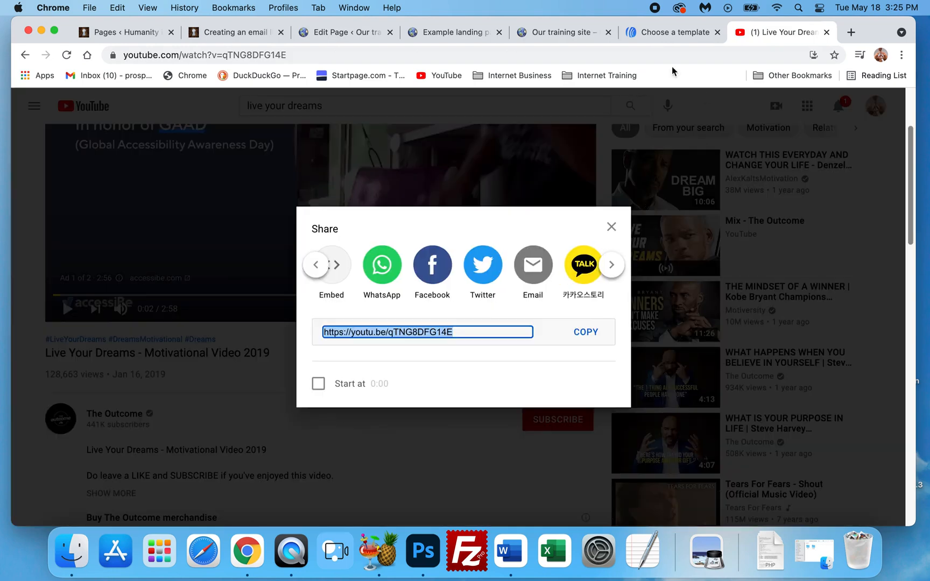
Return to the template gallery, browse further down and open a preview of the Virtual Class Schedule template
{"action": "left_click", "coordinate": [659, 37]}
{"action": "scroll", "coordinate": [612, 341], "scroll_direction": "down", "scroll_amount": 7}
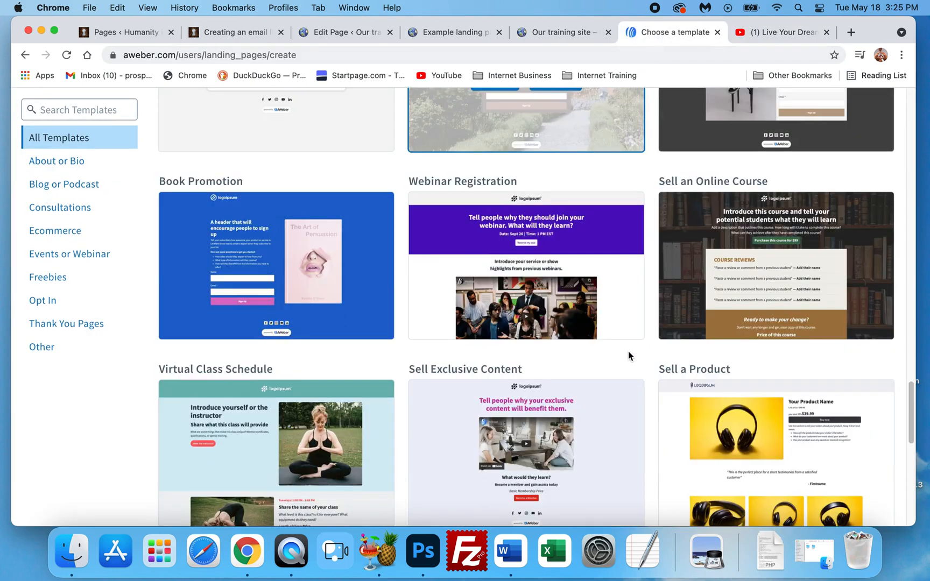
{"action": "mouse_move", "coordinate": [622, 365]}
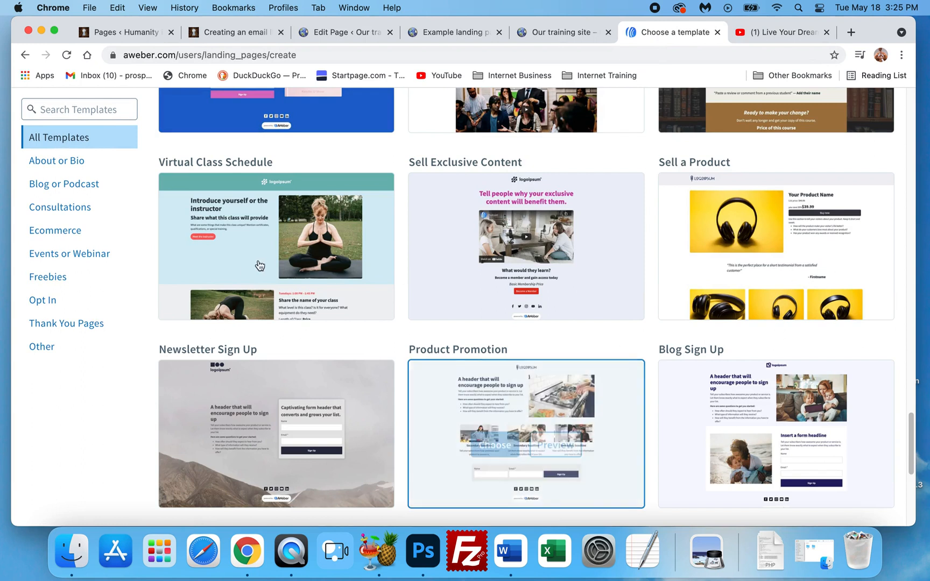
{"action": "mouse_move", "coordinate": [218, 271]}
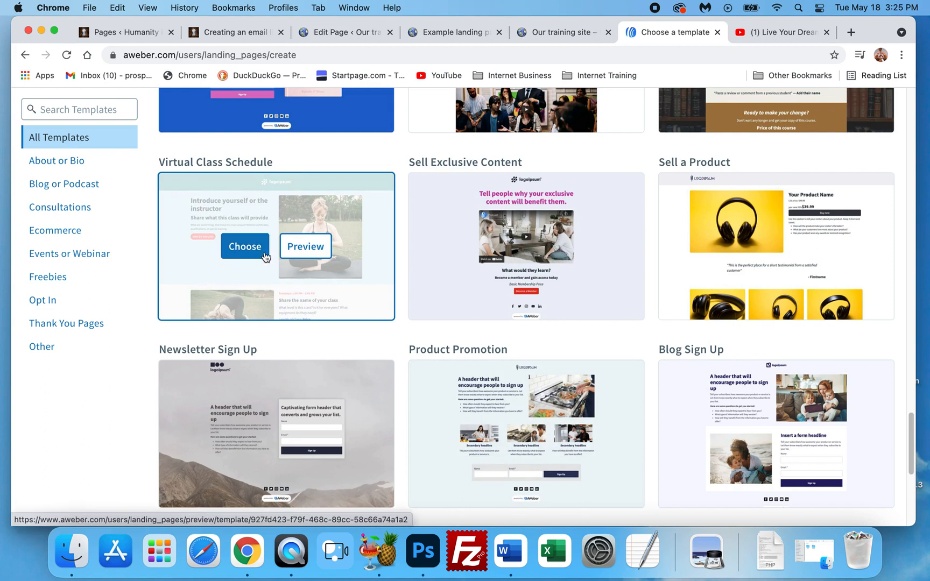
{"action": "left_click", "coordinate": [301, 249]}
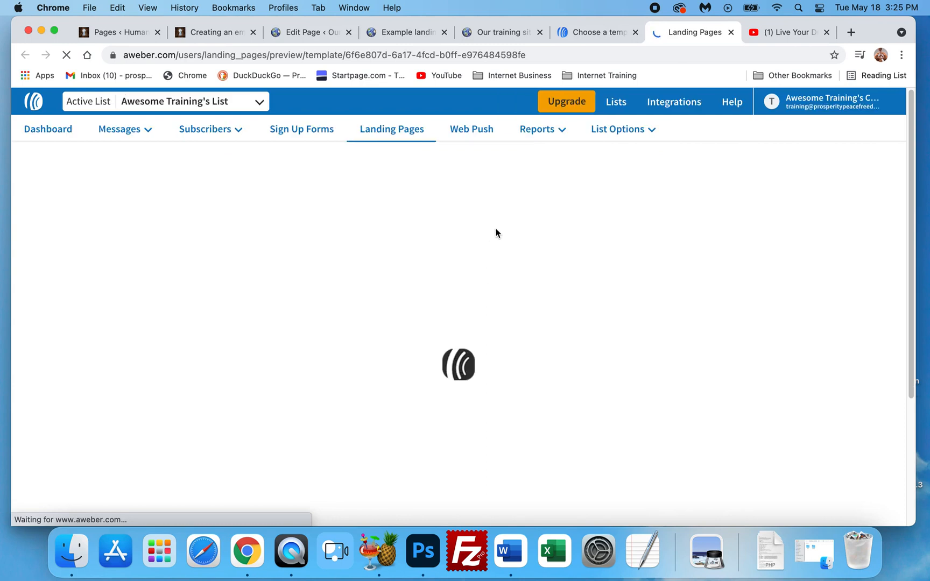
Return to the Virtual Class Schedule preview and close the YouTube video page
{"action": "left_click", "coordinate": [603, 31]}
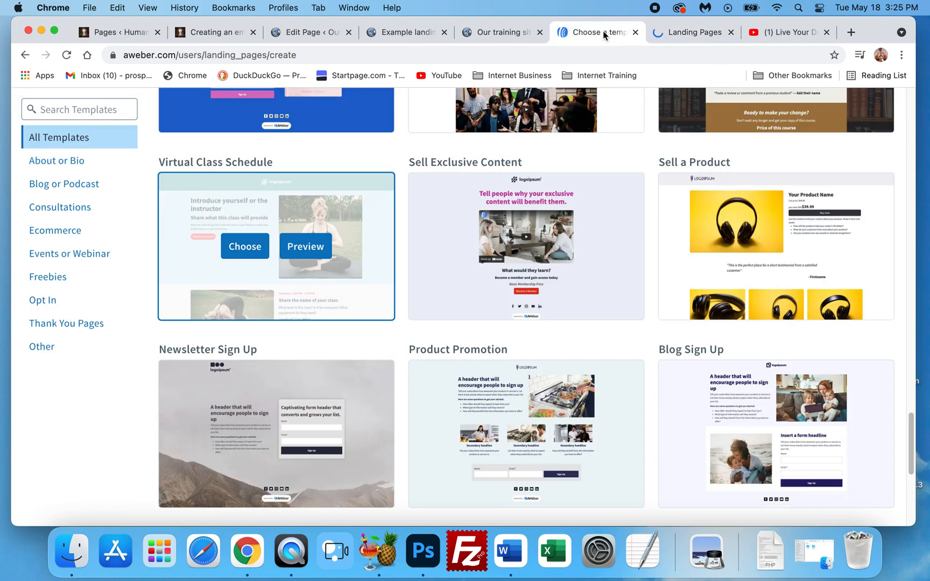
{"action": "left_click", "coordinate": [688, 34]}
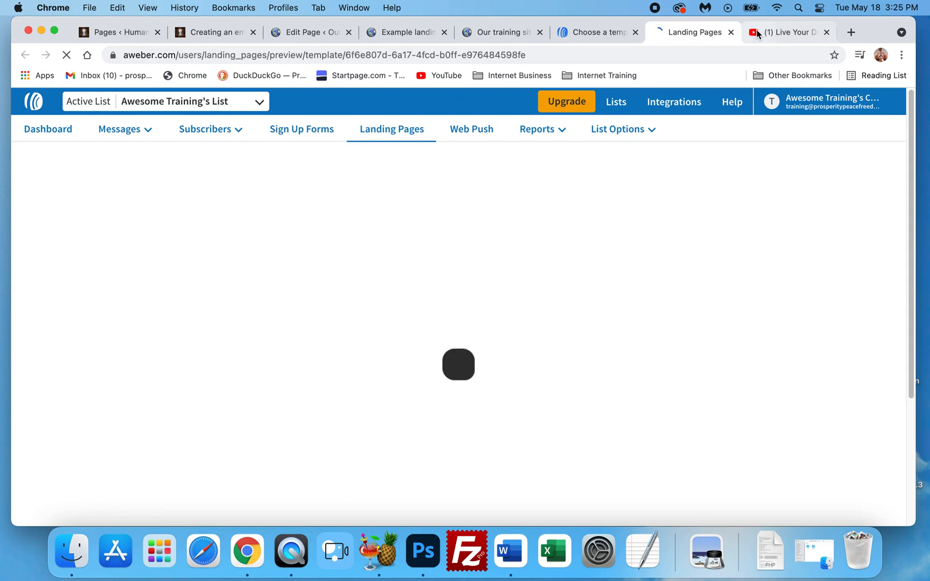
{"action": "left_click", "coordinate": [827, 32]}
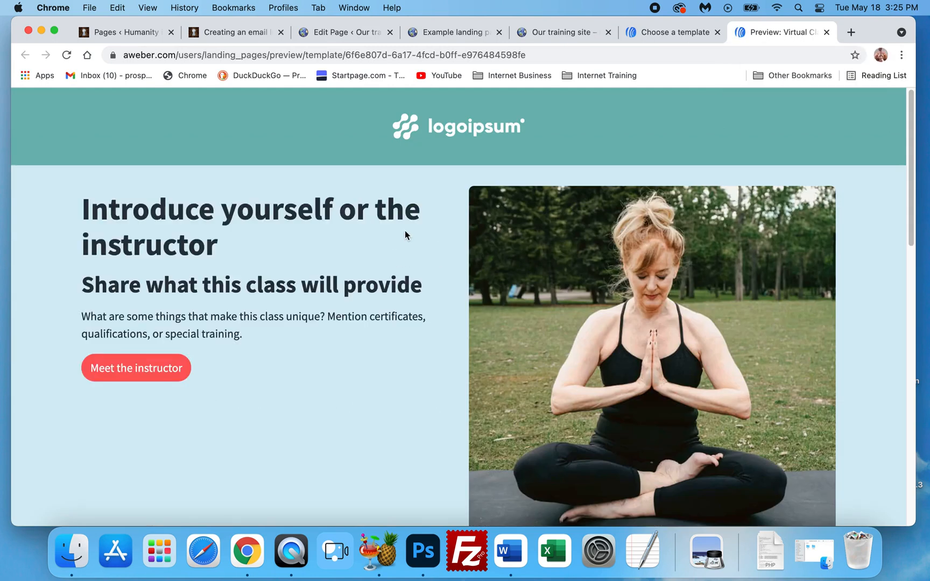
Examine the Virtual Class Schedule preview from the instructor introduction through the class listings to the footer
{"action": "scroll", "coordinate": [416, 248], "scroll_direction": "down", "scroll_amount": 2}
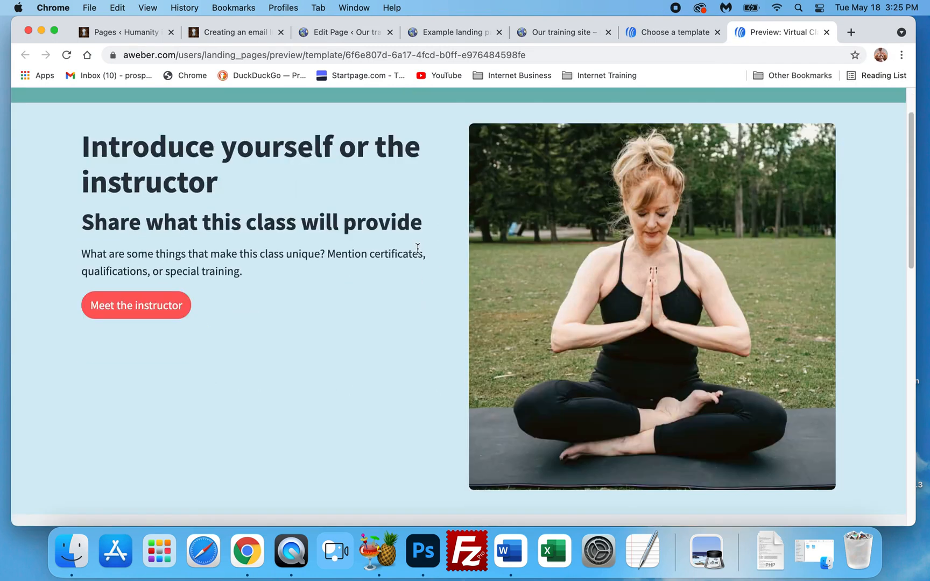
{"action": "scroll", "coordinate": [542, 317], "scroll_direction": "down", "scroll_amount": 2}
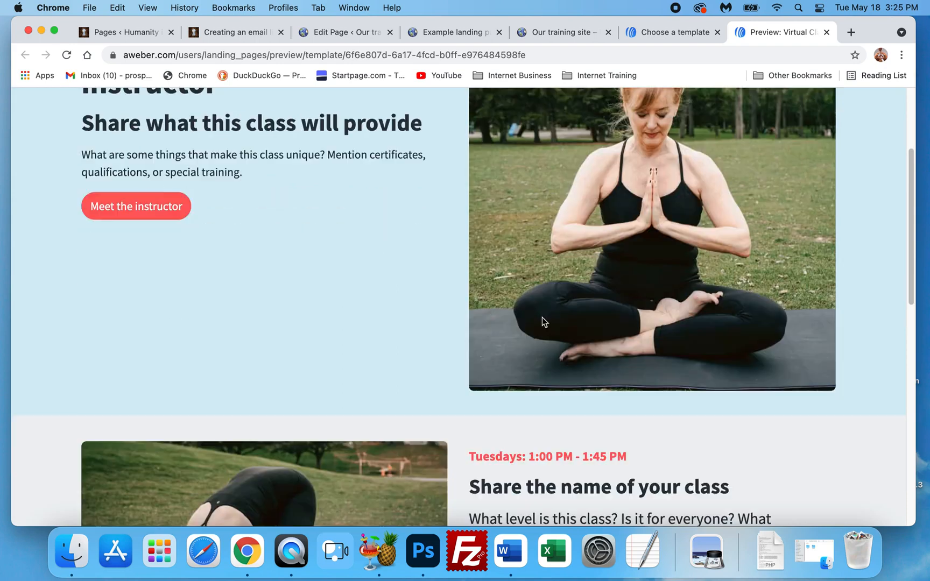
{"action": "scroll", "coordinate": [540, 328], "scroll_direction": "down", "scroll_amount": 4}
{"action": "scroll", "coordinate": [403, 317], "scroll_direction": "down", "scroll_amount": 6}
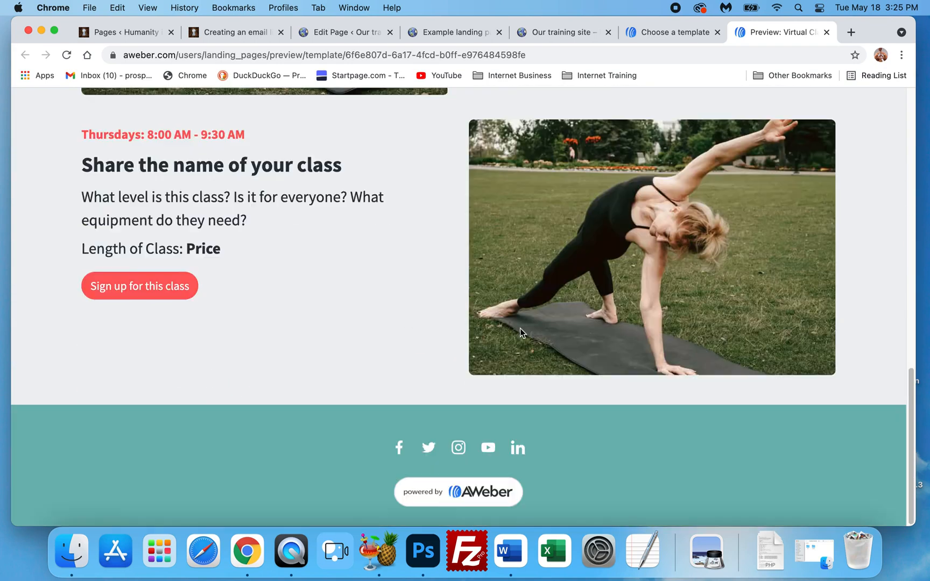
{"action": "scroll", "coordinate": [553, 334], "scroll_direction": "up", "scroll_amount": 2}
{"action": "scroll", "coordinate": [571, 351], "scroll_direction": "up", "scroll_amount": 15}
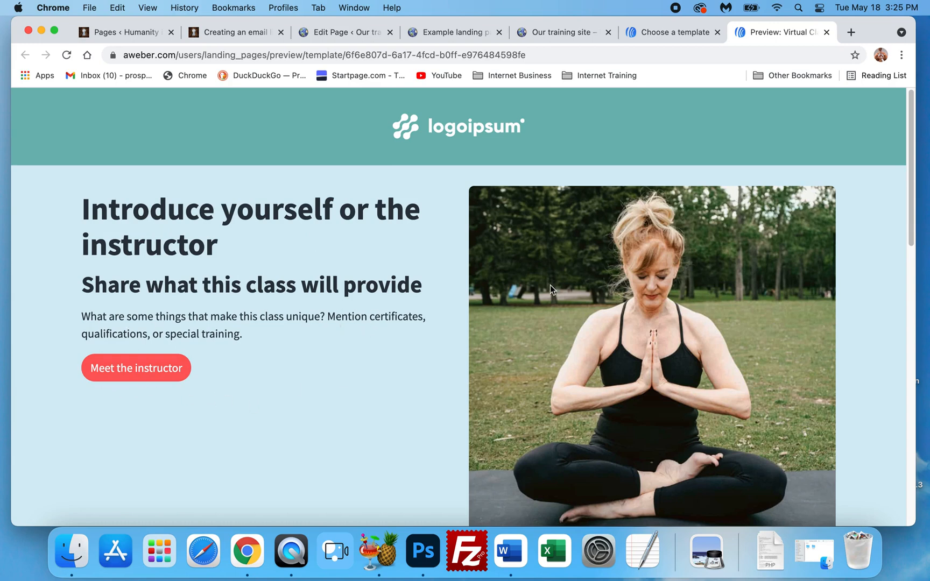
Review the Virtual Class Schedule preview once more from the instructor introduction to the class sign-up sections and close it
{"action": "scroll", "coordinate": [602, 398], "scroll_direction": "down", "scroll_amount": 5}
{"action": "scroll", "coordinate": [608, 399], "scroll_direction": "up", "scroll_amount": 1}
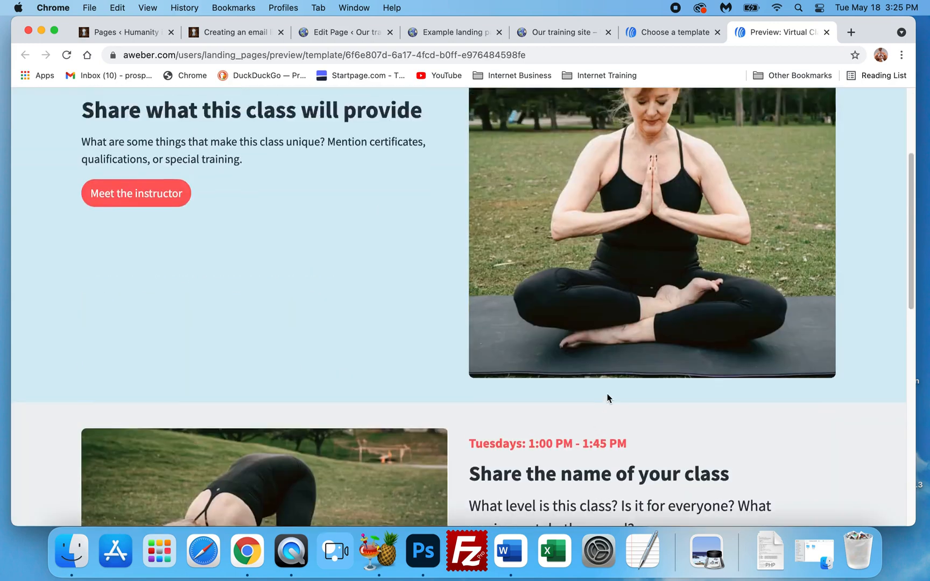
{"action": "scroll", "coordinate": [607, 398], "scroll_direction": "up", "scroll_amount": 5}
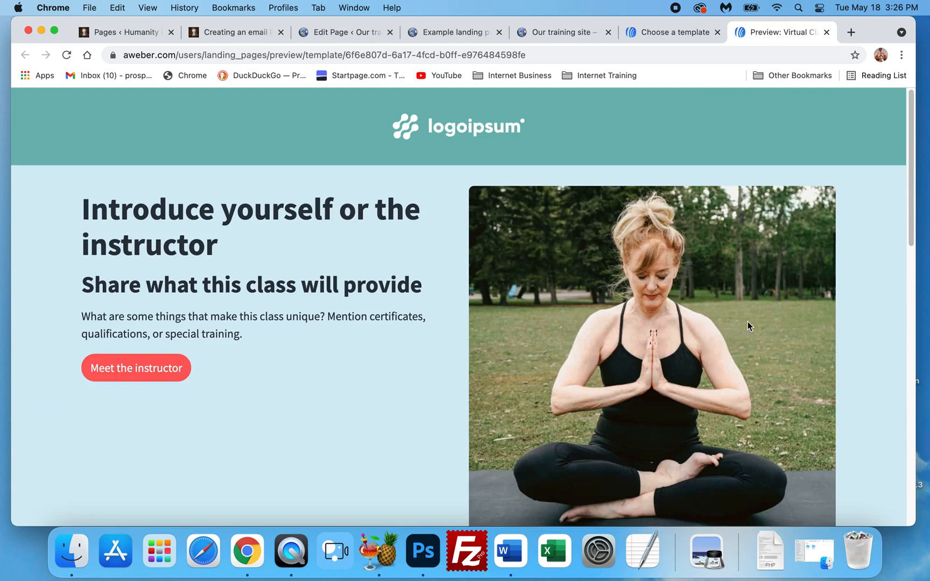
{"action": "scroll", "coordinate": [831, 392], "scroll_direction": "down", "scroll_amount": 10}
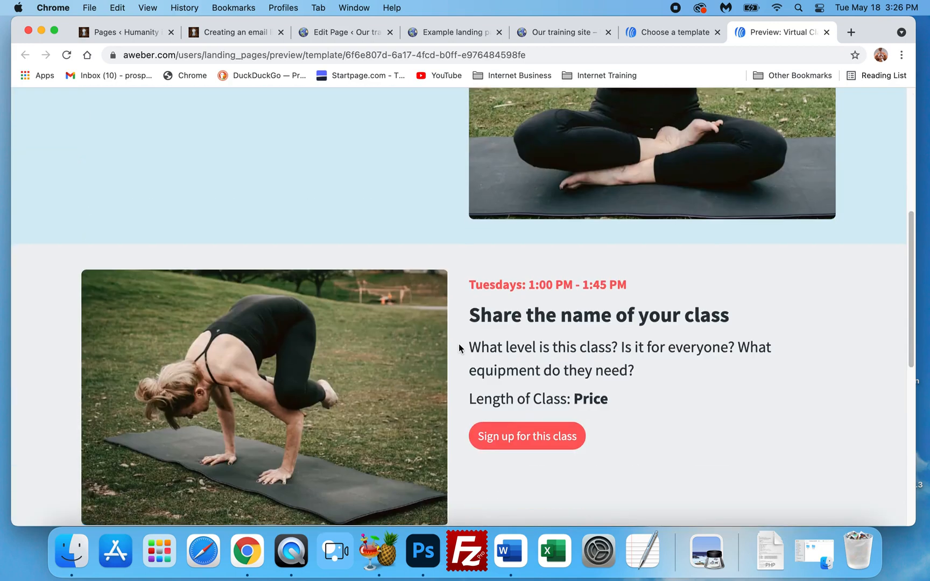
{"action": "scroll", "coordinate": [459, 345], "scroll_direction": "down", "scroll_amount": 12}
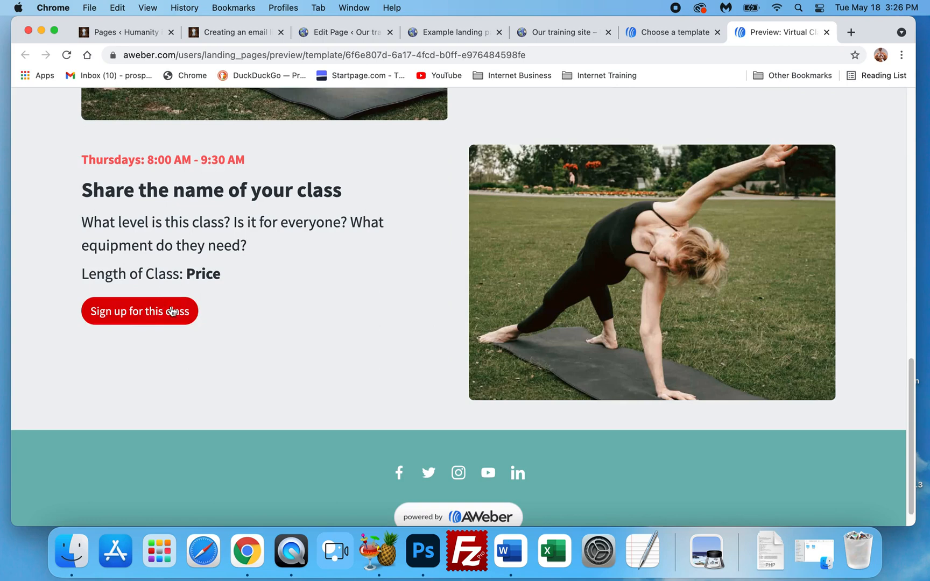
{"action": "scroll", "coordinate": [168, 313], "scroll_direction": "up", "scroll_amount": 20}
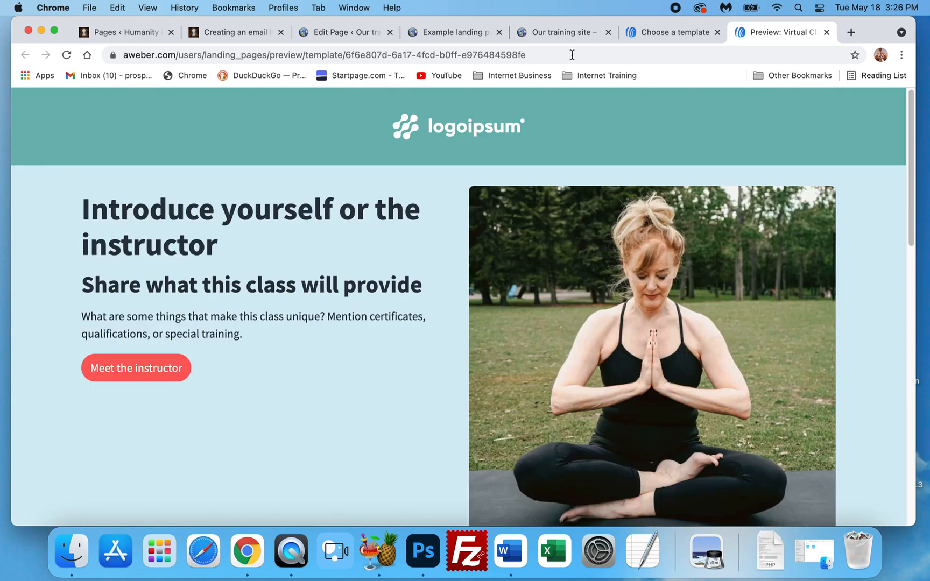
{"action": "left_click", "coordinate": [827, 32]}
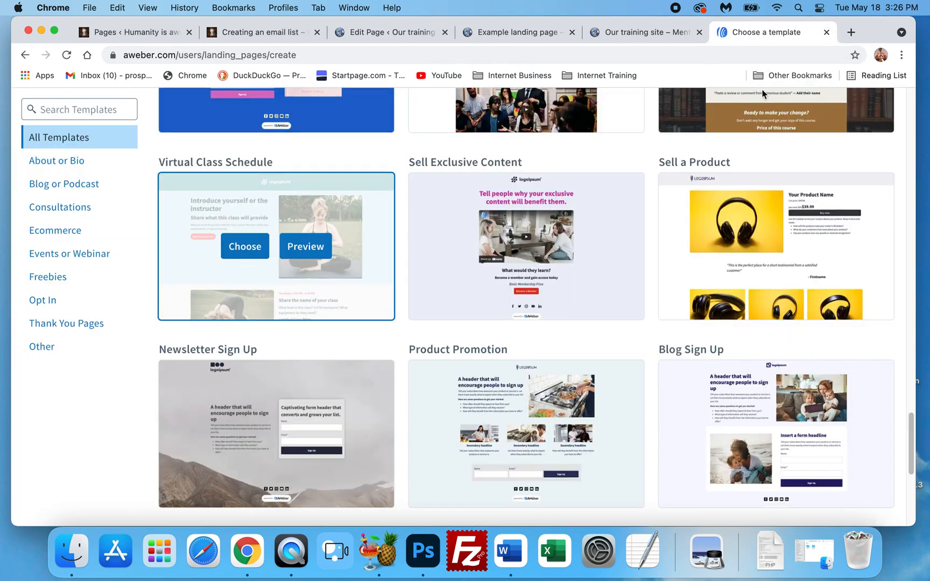
Browse the AWeber template gallery back up to the Personal Coaching template at its beginning
{"action": "scroll", "coordinate": [574, 247], "scroll_direction": "down", "scroll_amount": 15}
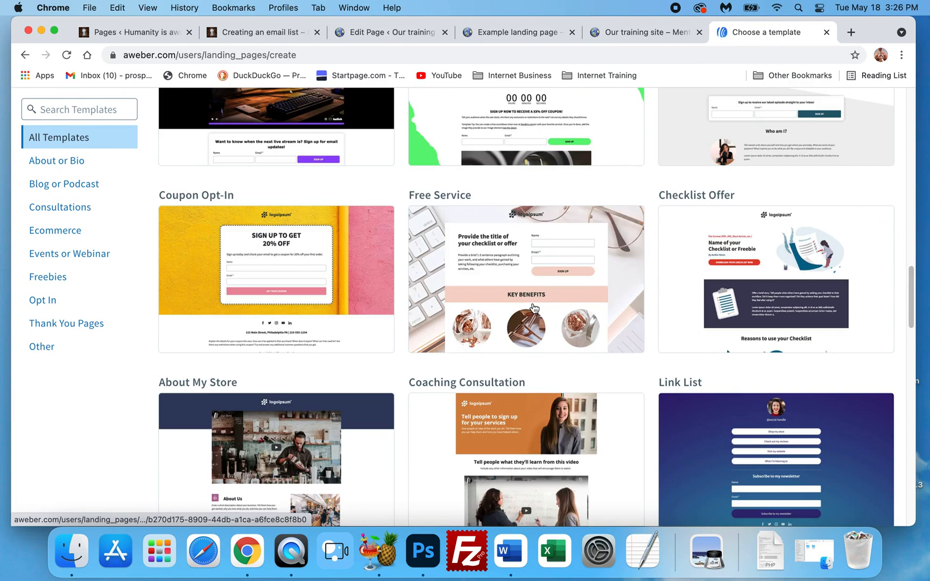
{"action": "scroll", "coordinate": [533, 307], "scroll_direction": "up", "scroll_amount": 3}
{"action": "scroll", "coordinate": [533, 306], "scroll_direction": "up", "scroll_amount": 15}
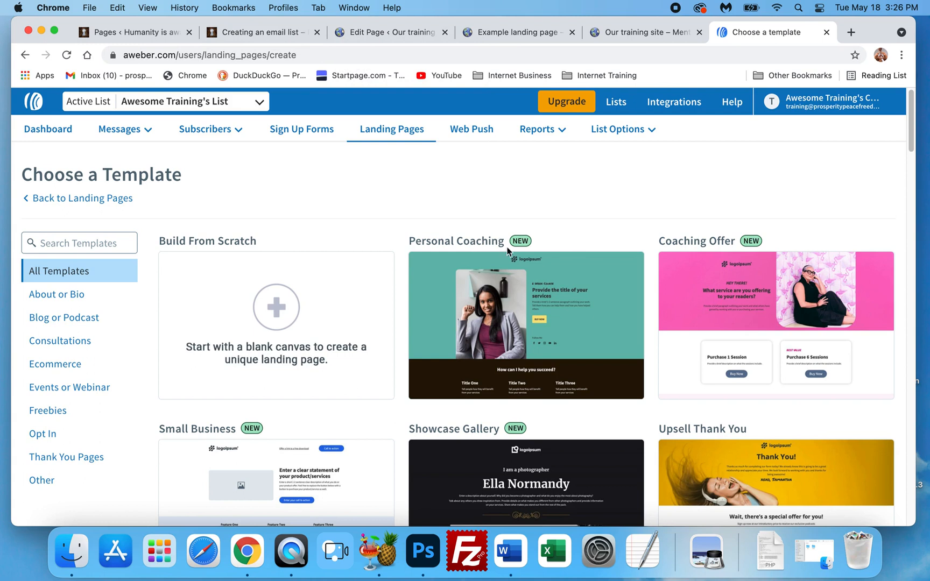
{"action": "mouse_move", "coordinate": [535, 258]}
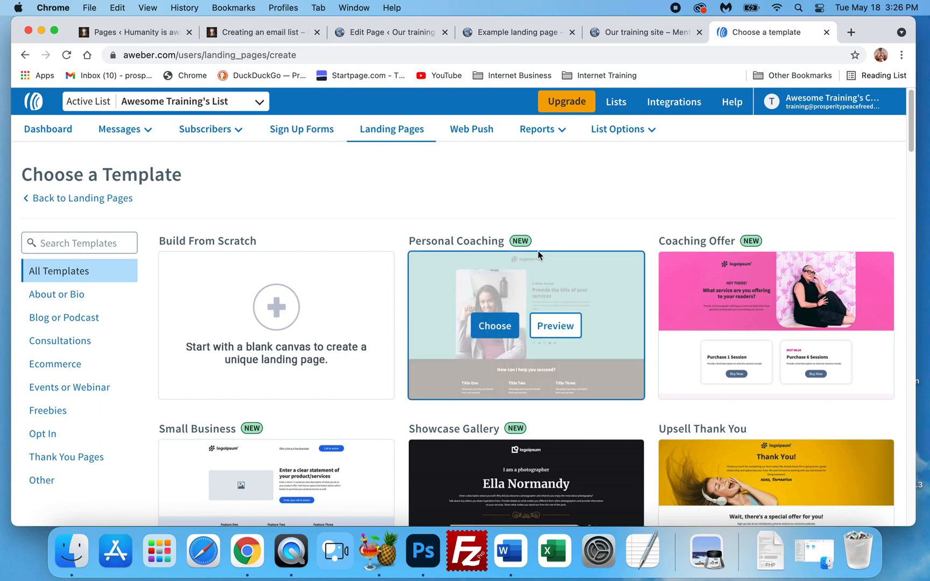
Switch to the published example landing page and examine its motivational video and the name and email sign-up form
{"action": "left_click", "coordinate": [502, 34]}
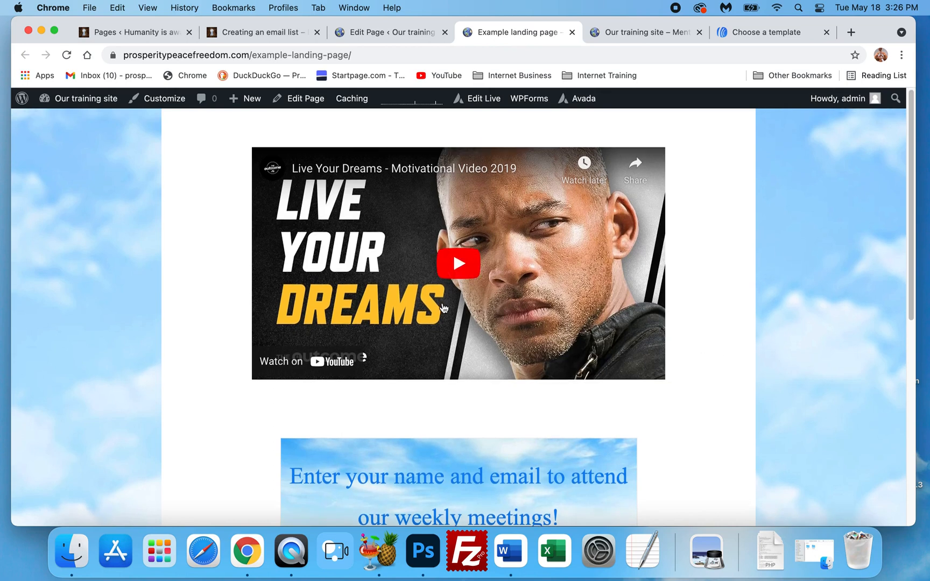
{"action": "scroll", "coordinate": [484, 345], "scroll_direction": "down", "scroll_amount": 6}
{"action": "scroll", "coordinate": [591, 385], "scroll_direction": "down", "scroll_amount": 2}
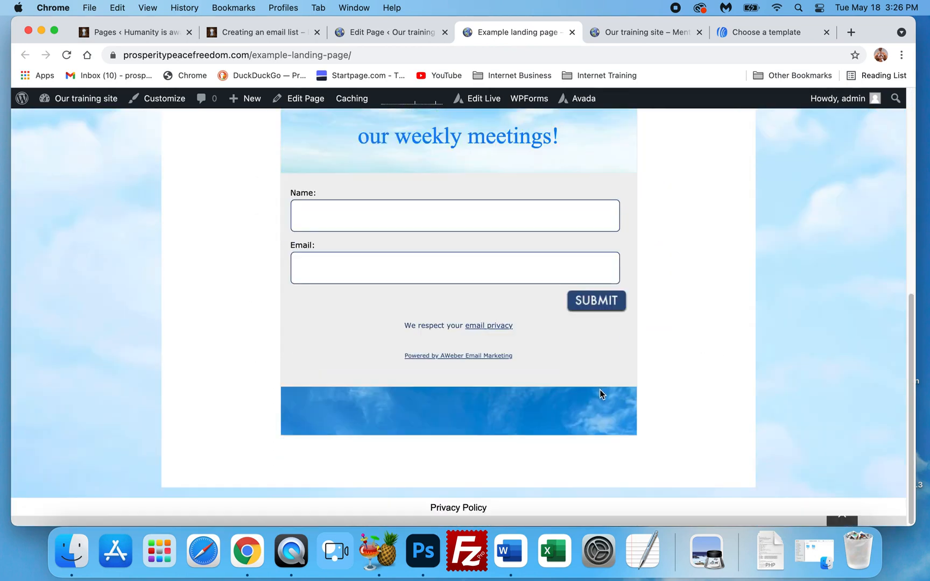
{"action": "scroll", "coordinate": [601, 392], "scroll_direction": "up", "scroll_amount": 7}
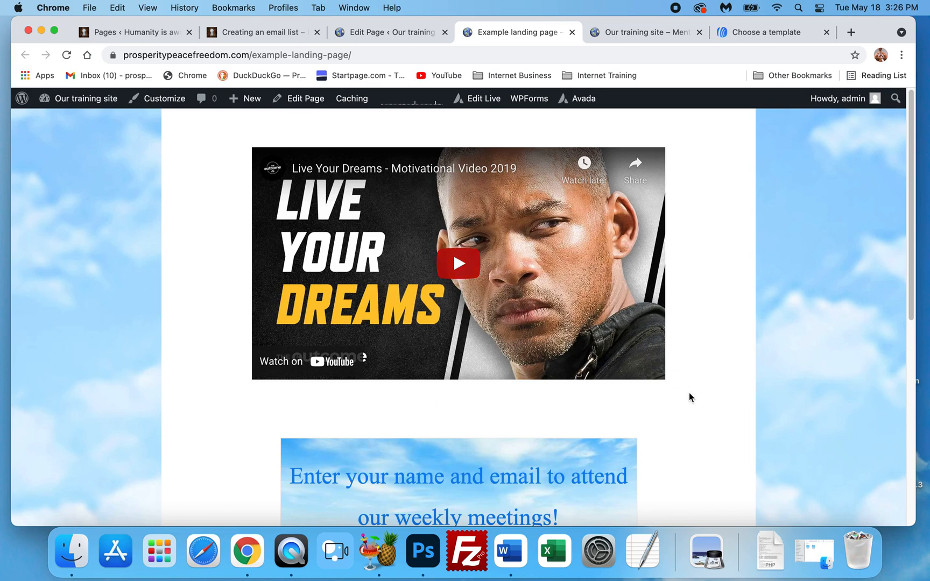
{"action": "scroll", "coordinate": [689, 395], "scroll_direction": "down", "scroll_amount": 7}
{"action": "scroll", "coordinate": [694, 402], "scroll_direction": "up", "scroll_amount": 7}
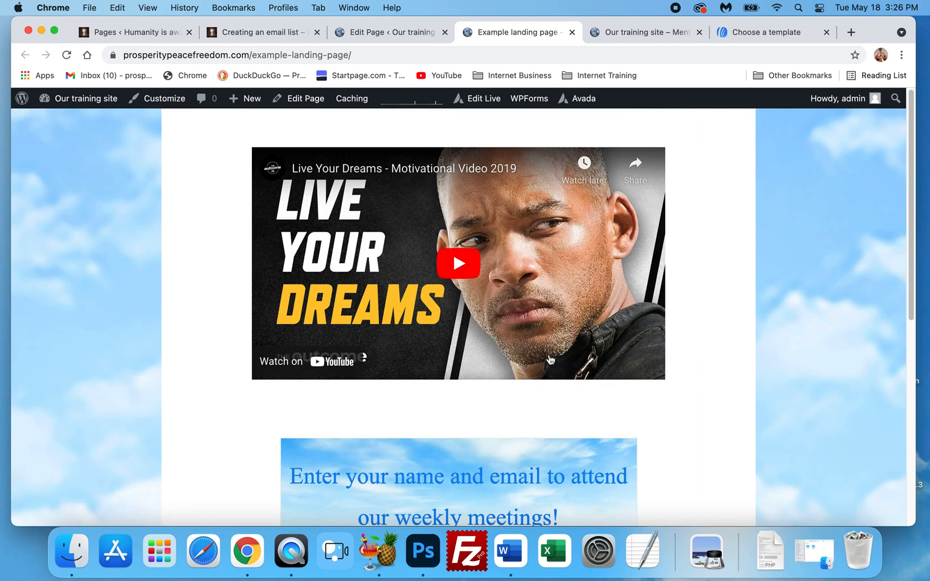
{"action": "scroll", "coordinate": [497, 335], "scroll_direction": "down", "scroll_amount": 5}
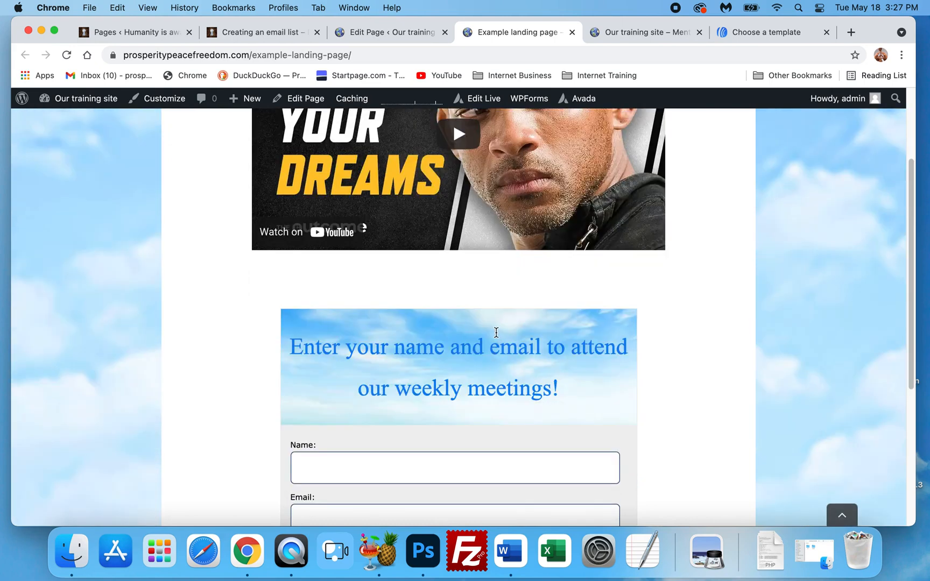
{"action": "scroll", "coordinate": [496, 333], "scroll_direction": "down", "scroll_amount": 7}
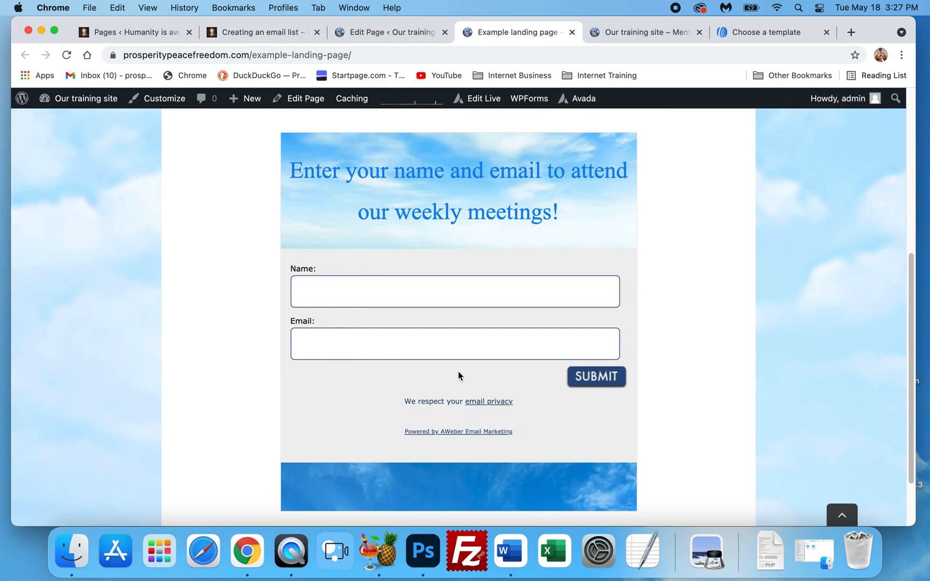
{"action": "scroll", "coordinate": [454, 377], "scroll_direction": "up", "scroll_amount": 4}
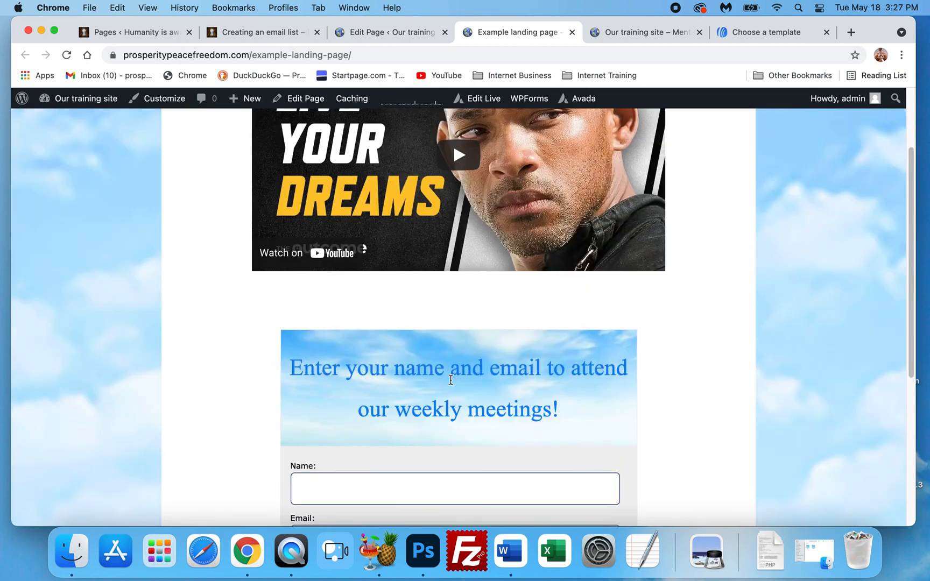
{"action": "scroll", "coordinate": [457, 386], "scroll_direction": "up", "scroll_amount": 1}
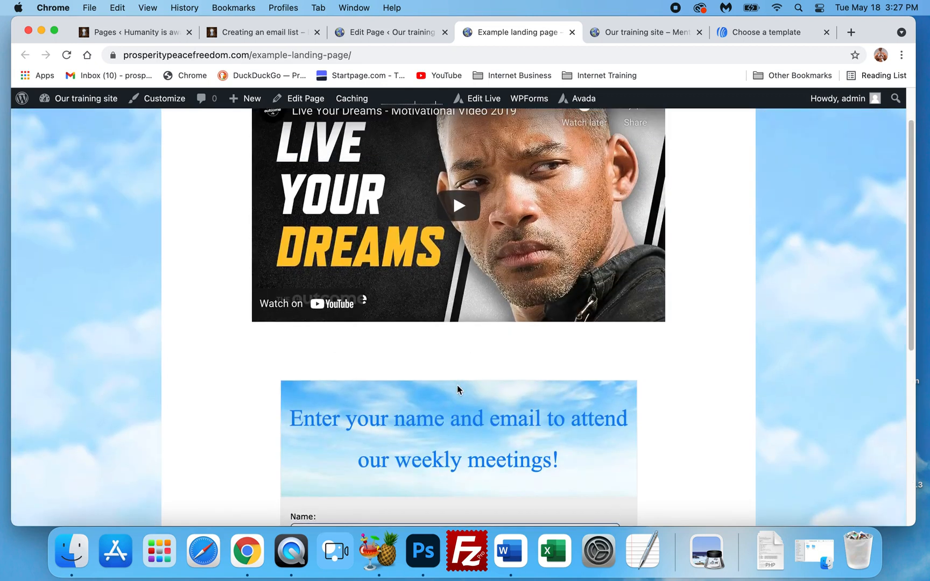
{"action": "scroll", "coordinate": [451, 355], "scroll_direction": "down", "scroll_amount": 4}
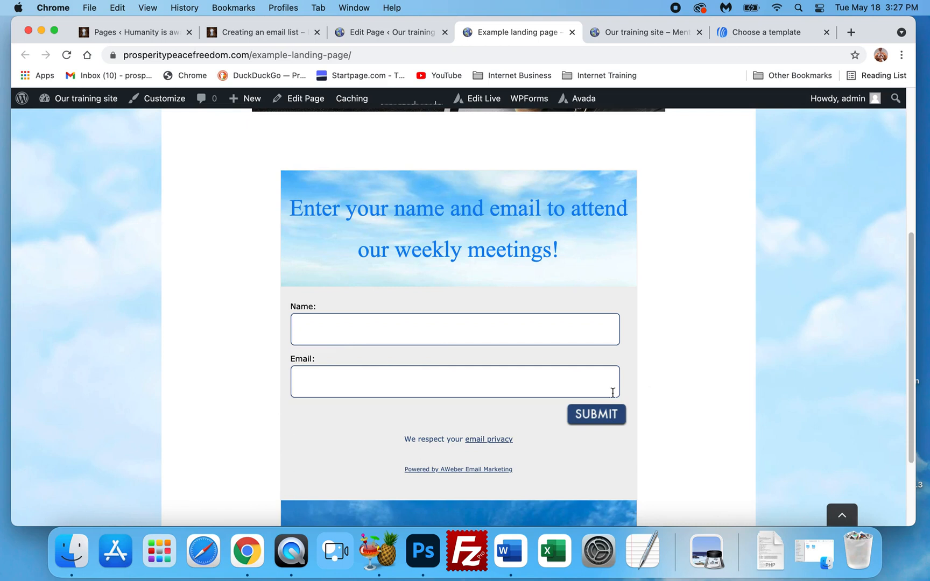
{"action": "scroll", "coordinate": [505, 353], "scroll_direction": "down", "scroll_amount": 1}
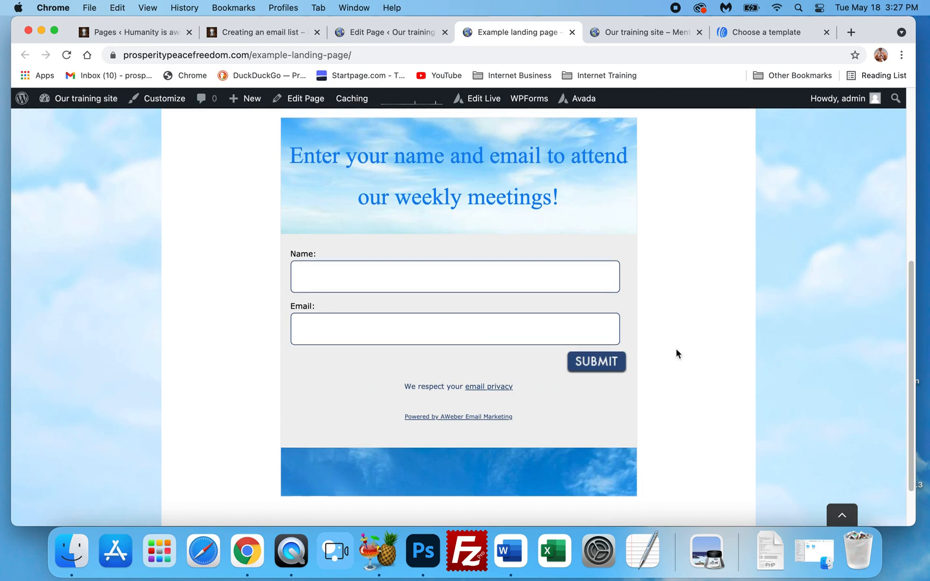
{"action": "scroll", "coordinate": [678, 353], "scroll_direction": "up", "scroll_amount": 6}
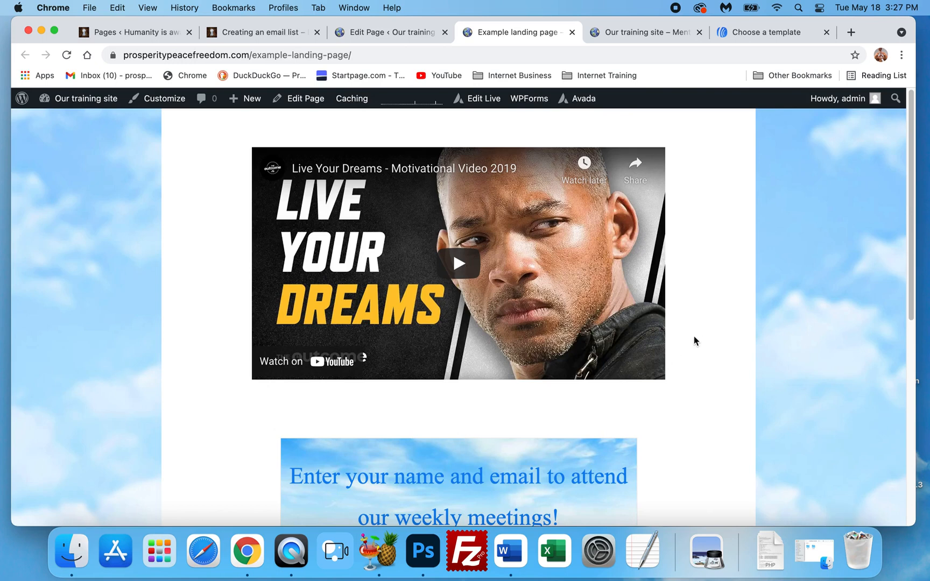